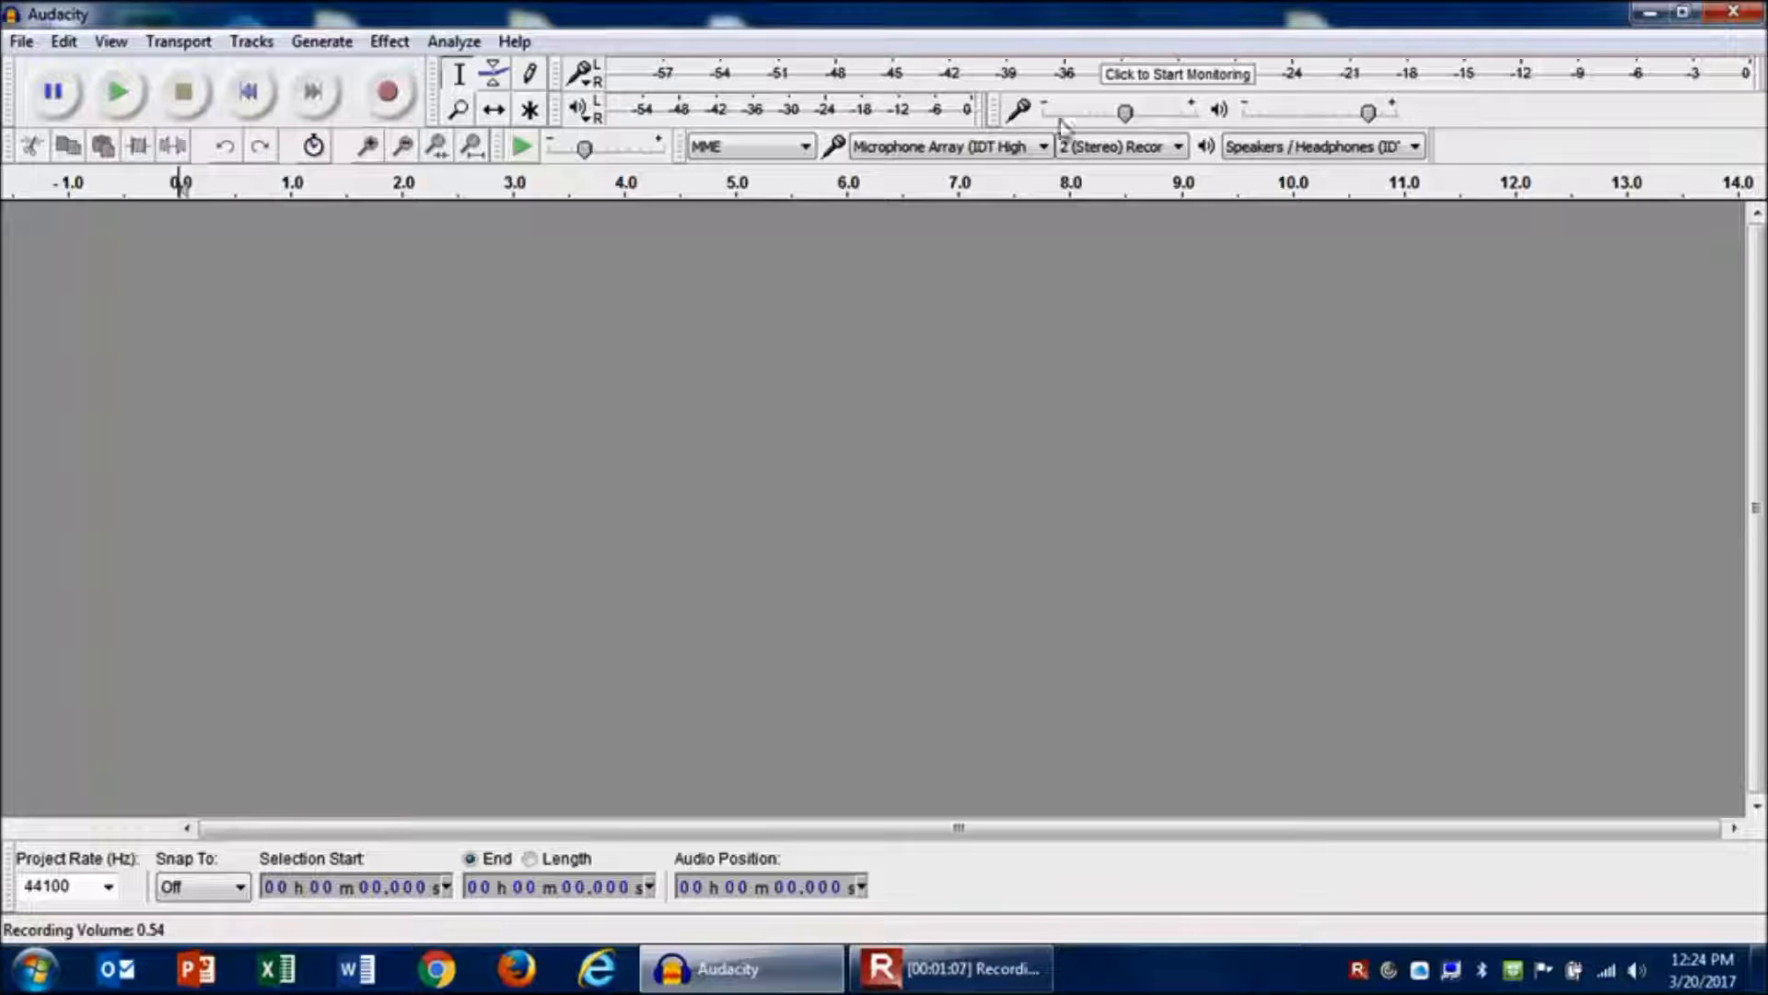
- Import the audio file My Voice Track.m4a from the Practice Audio Clips folder
{"action": "mouse_move", "coordinate": [1117, 129]}
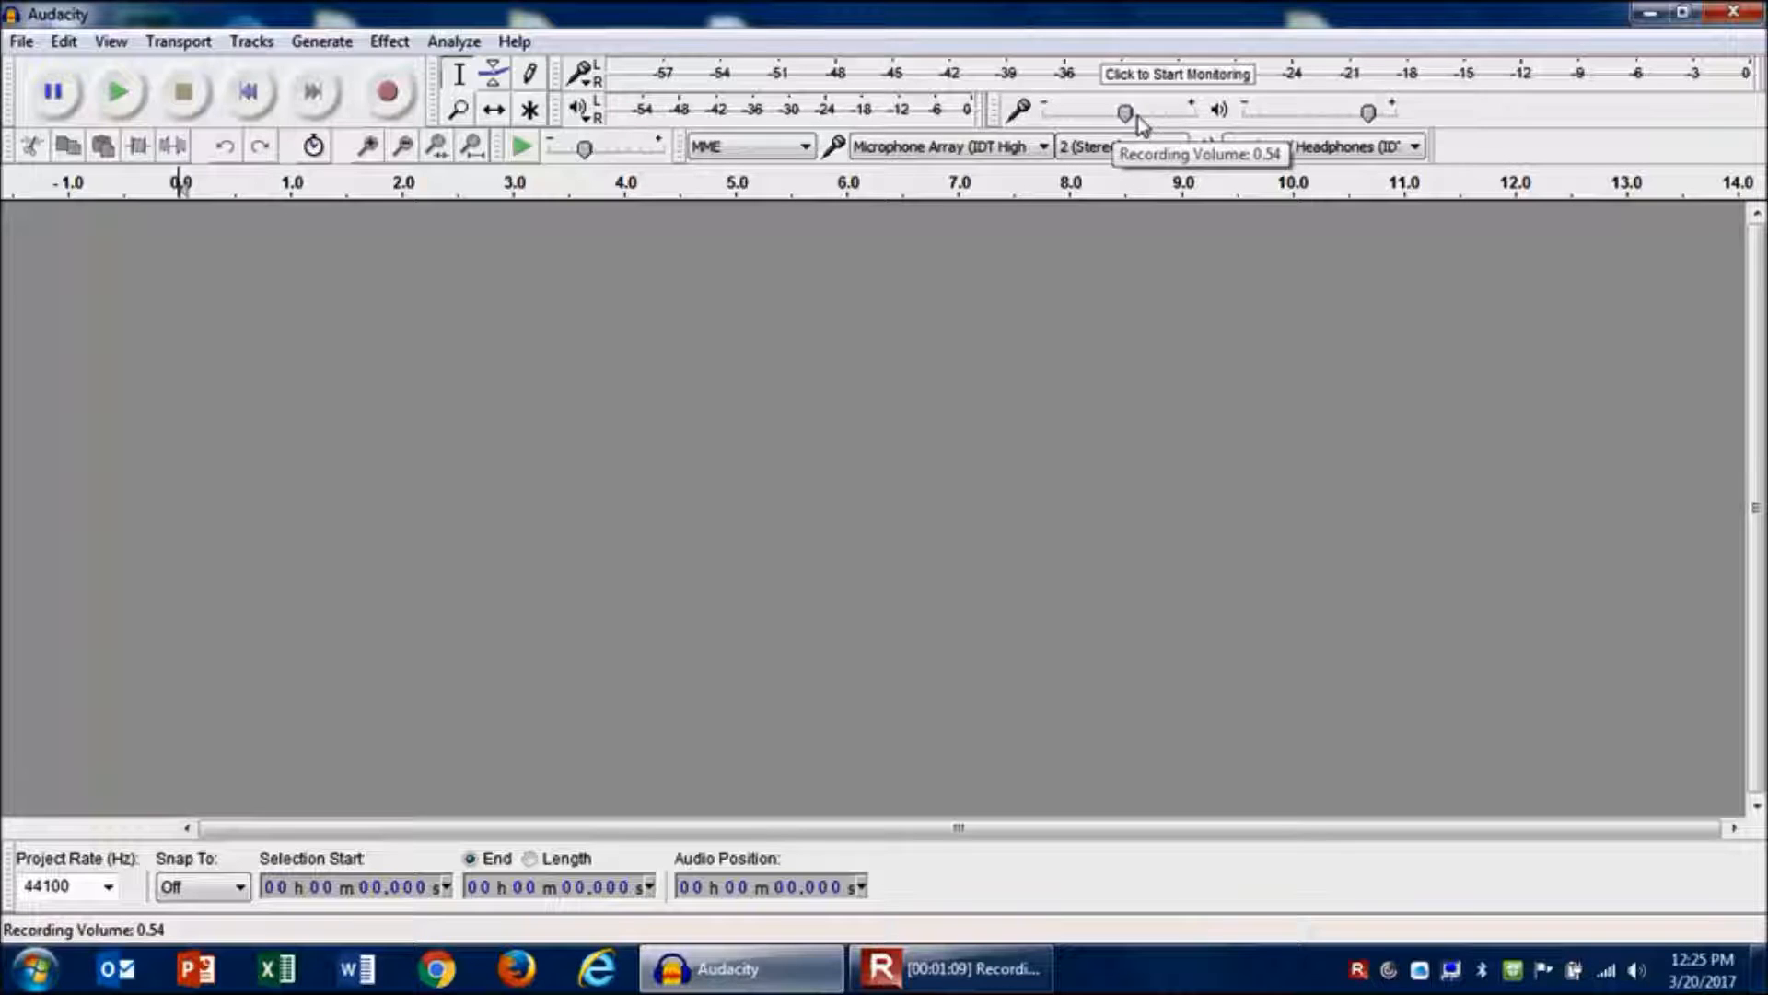
{"action": "mouse_move", "coordinate": [1262, 118]}
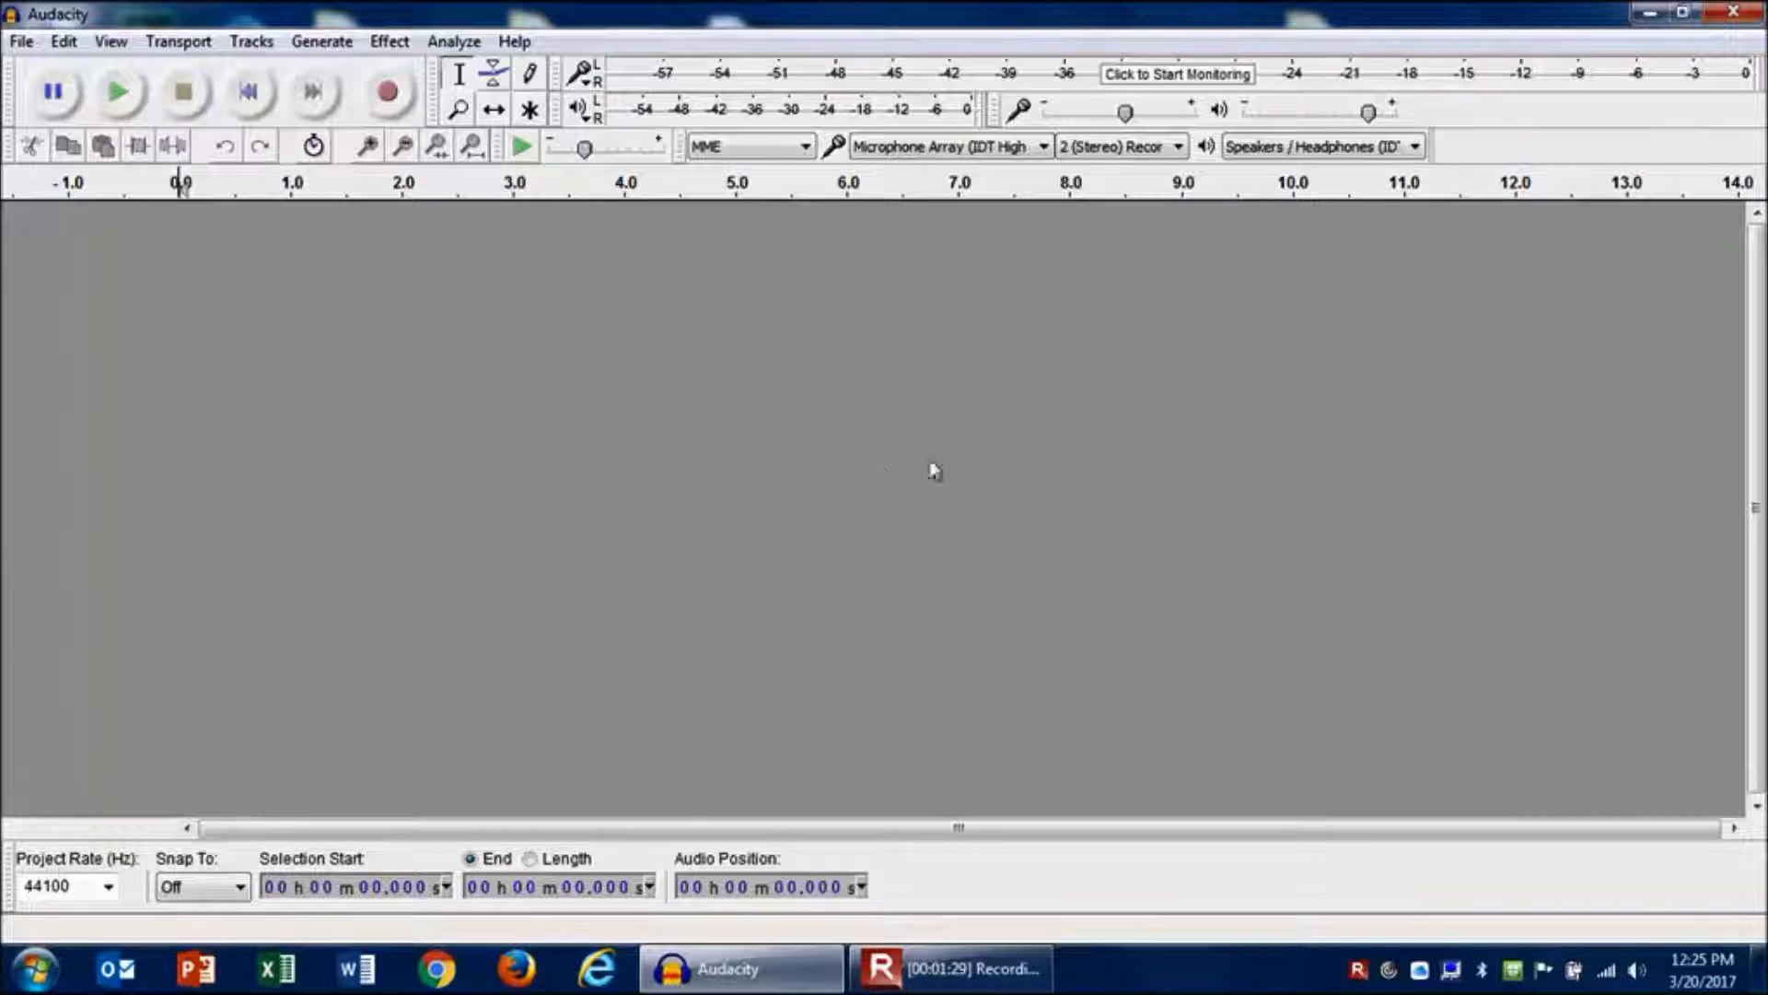
{"action": "left_click", "coordinate": [22, 43]}
{"action": "mouse_move", "coordinate": [110, 358]}
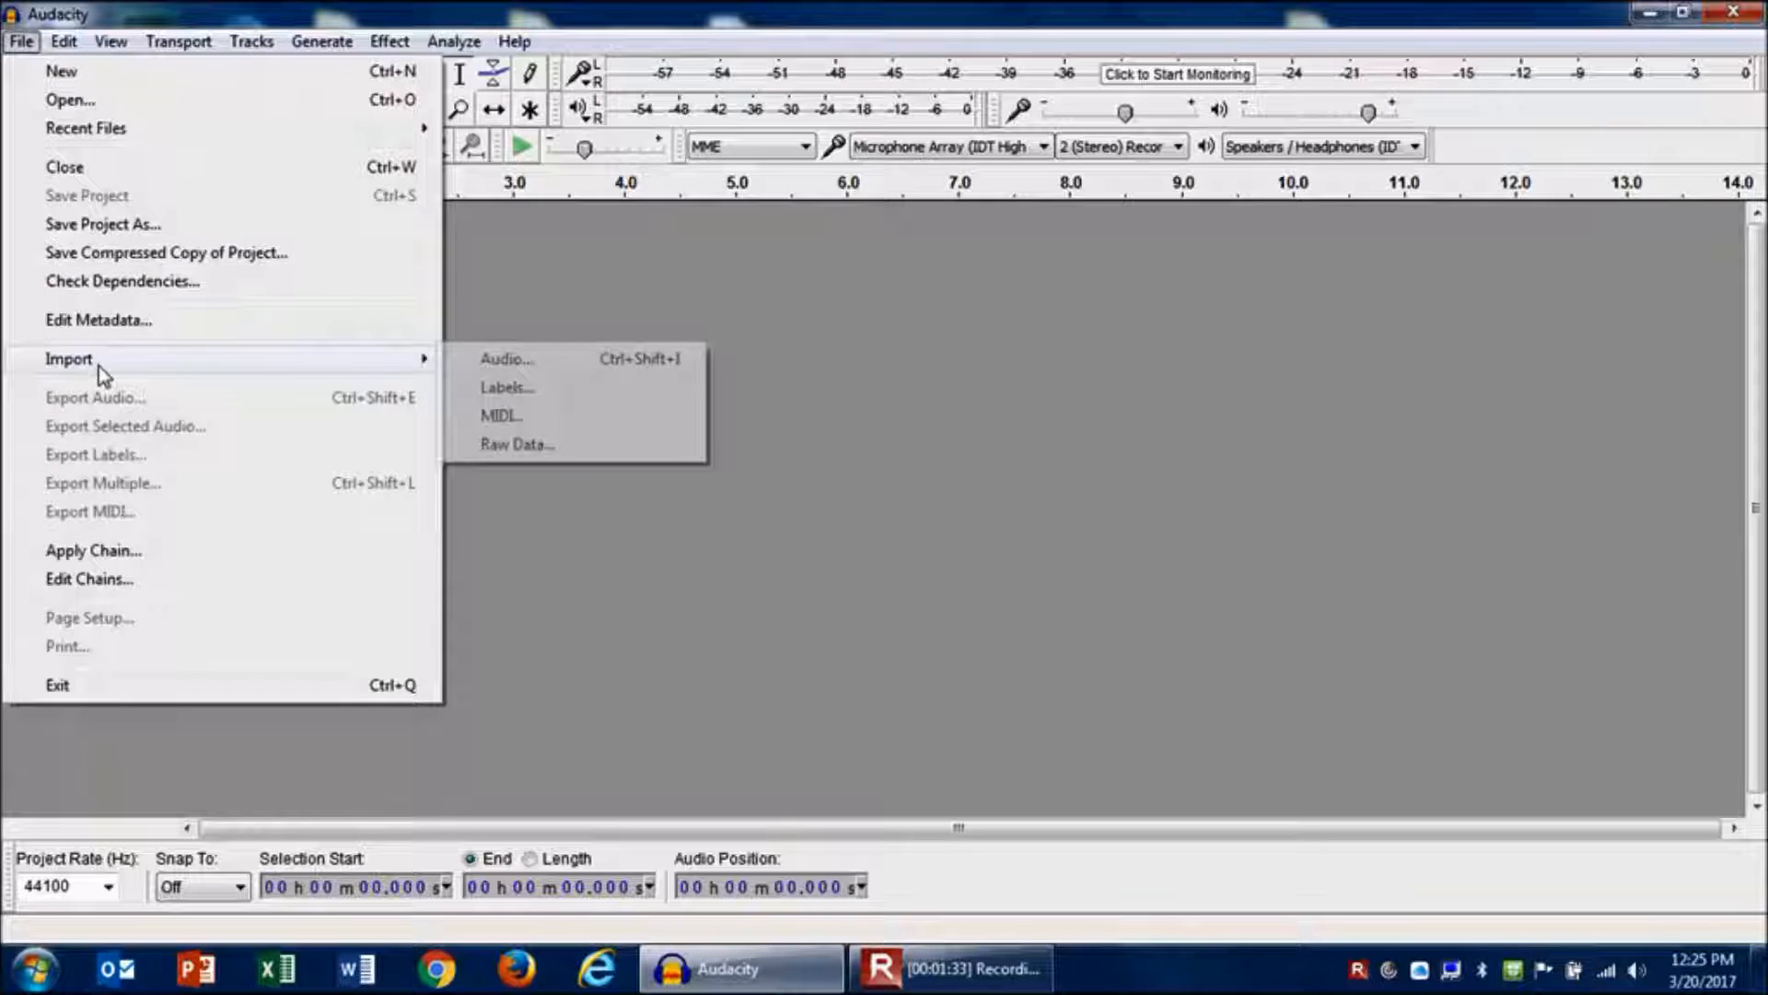
{"action": "left_click", "coordinate": [493, 359]}
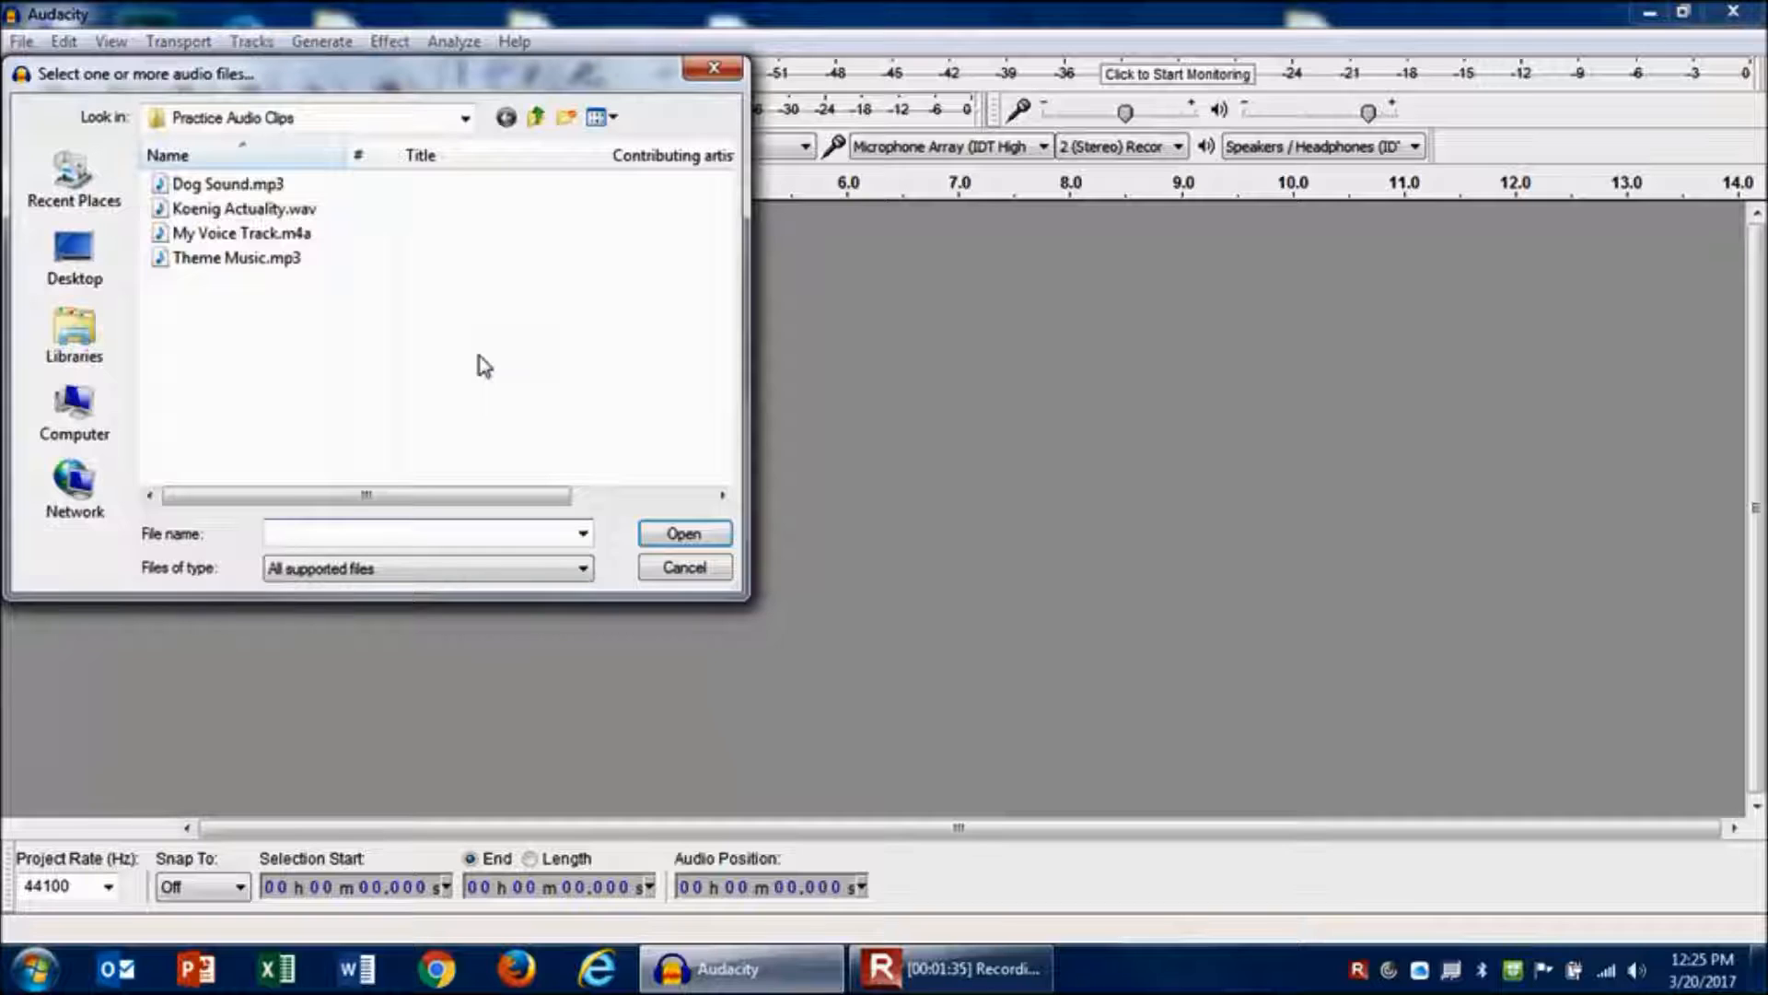
{"action": "double_click", "coordinate": [229, 236]}
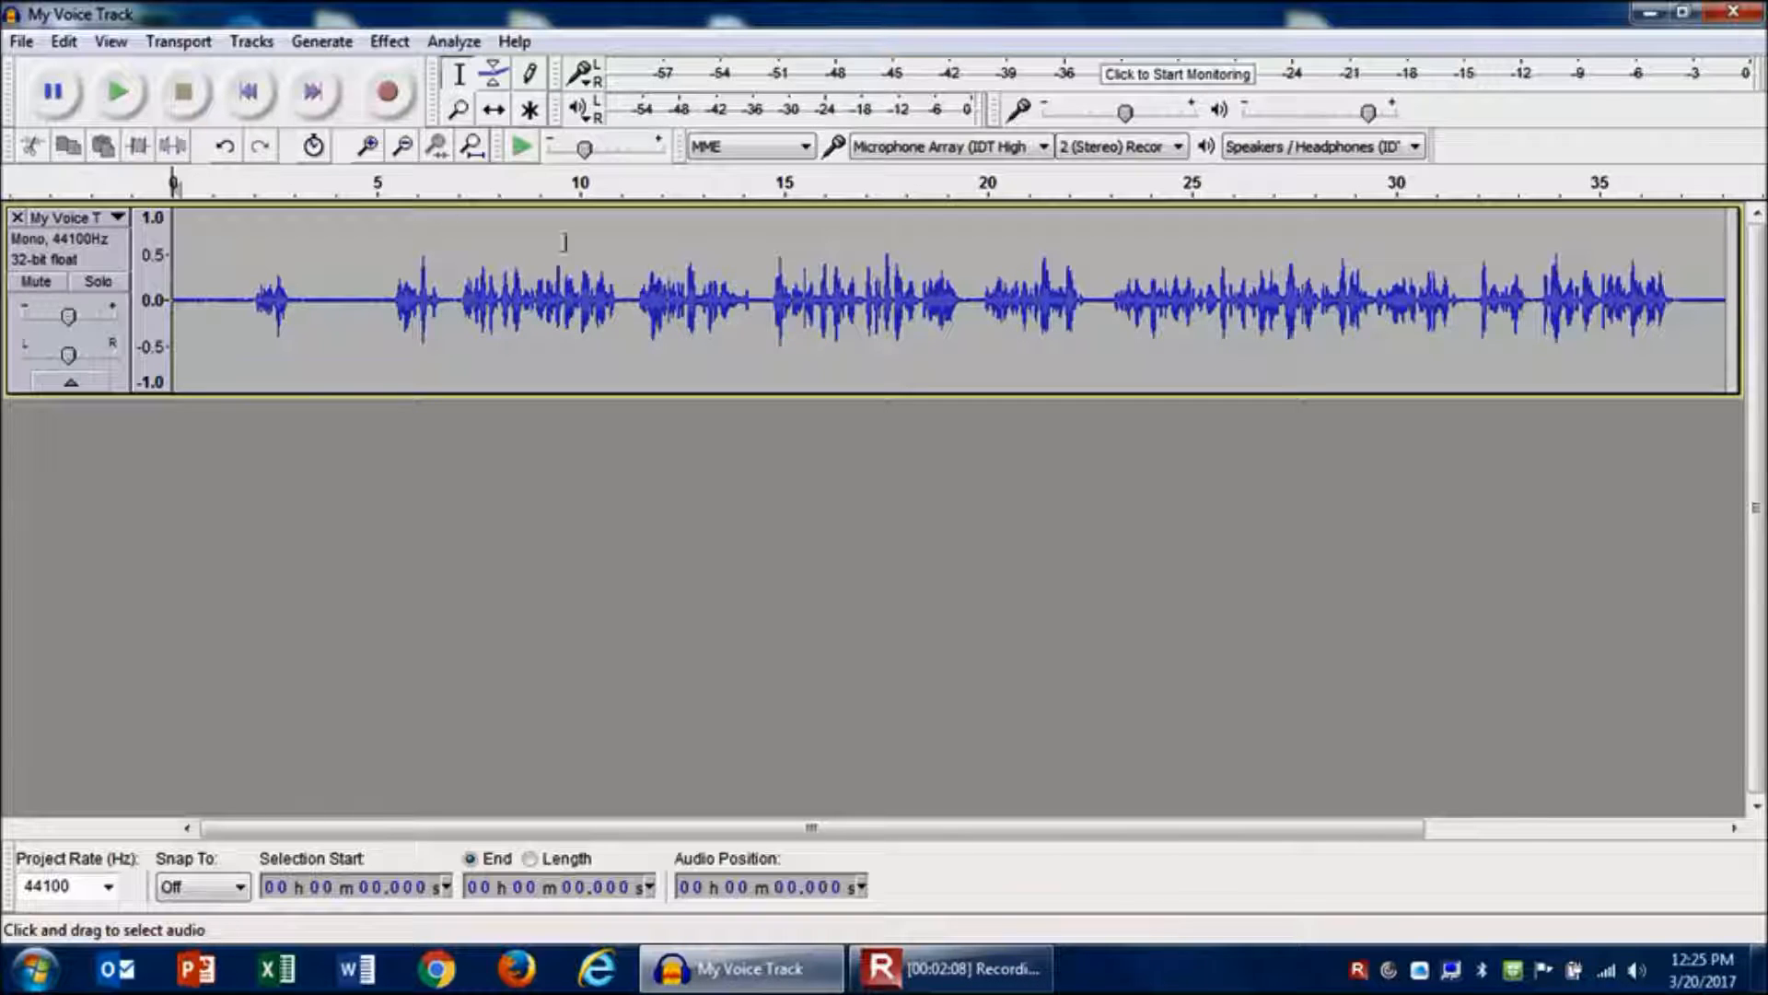
- Zoom in on the beginning of the waveform and back out to view the whole track
{"action": "left_click", "coordinate": [368, 149]}
{"action": "left_click", "coordinate": [368, 149]}
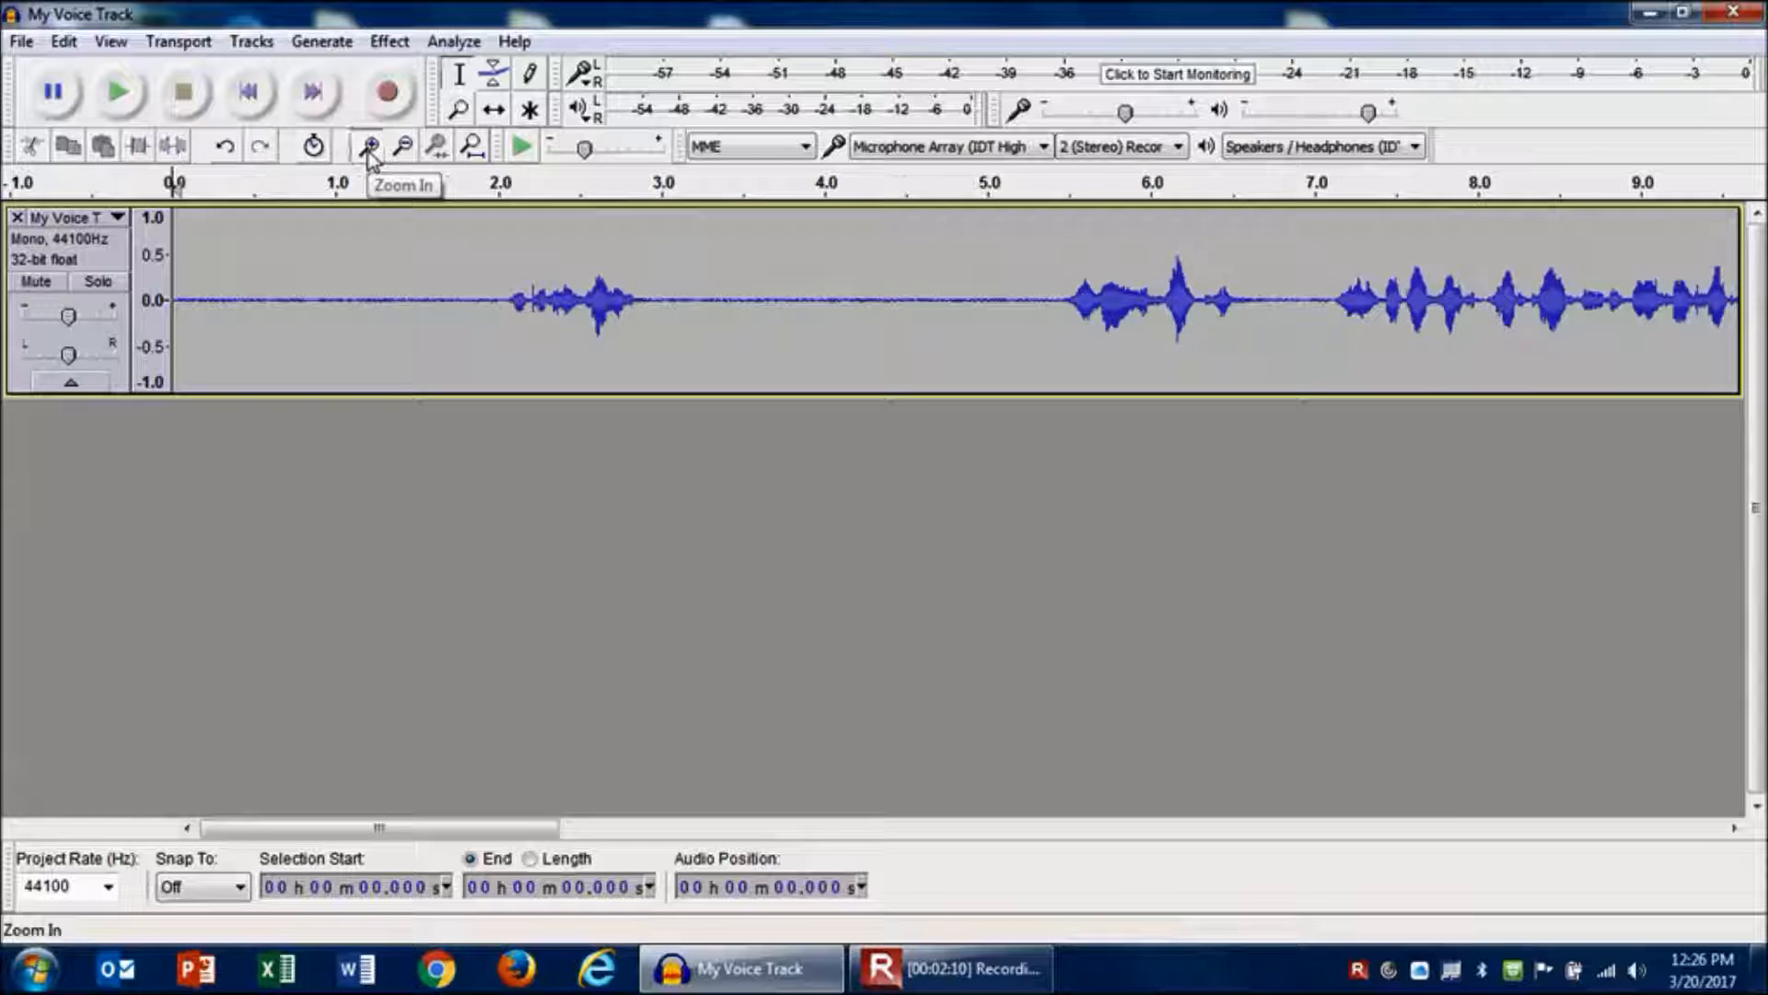
{"action": "left_click", "coordinate": [369, 149]}
{"action": "left_click", "coordinate": [369, 149]}
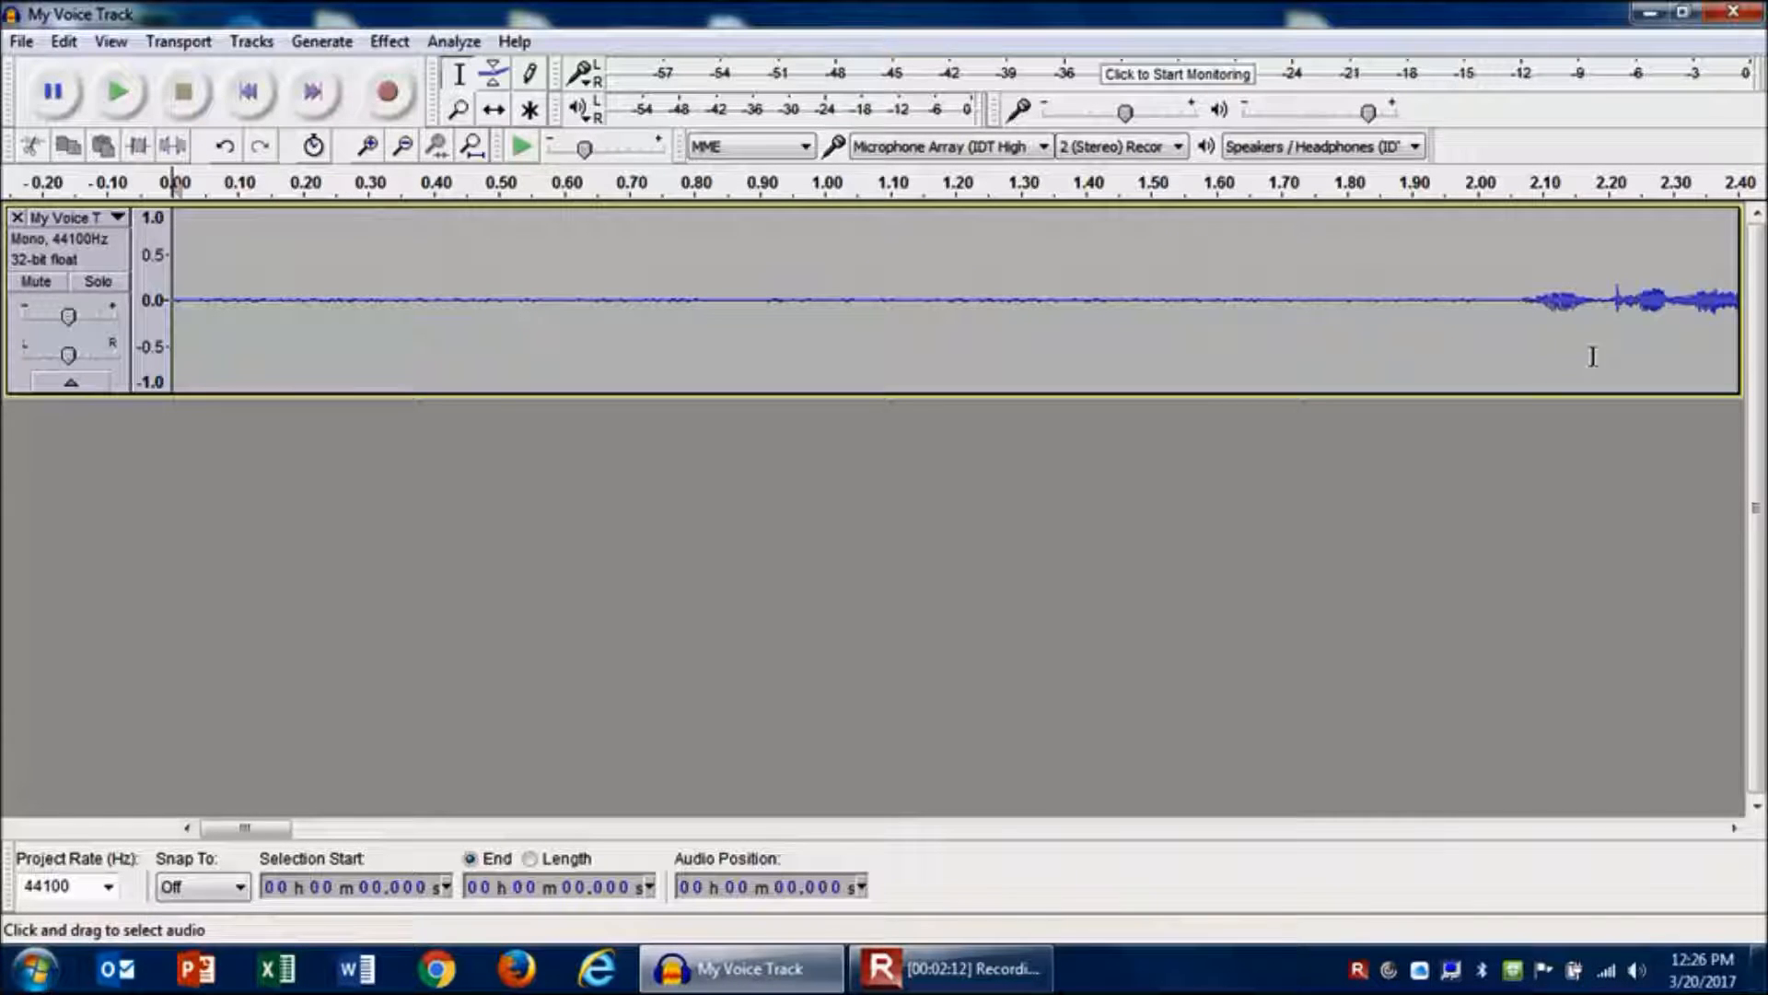
{"action": "left_click", "coordinate": [404, 149]}
{"action": "left_click", "coordinate": [404, 149]}
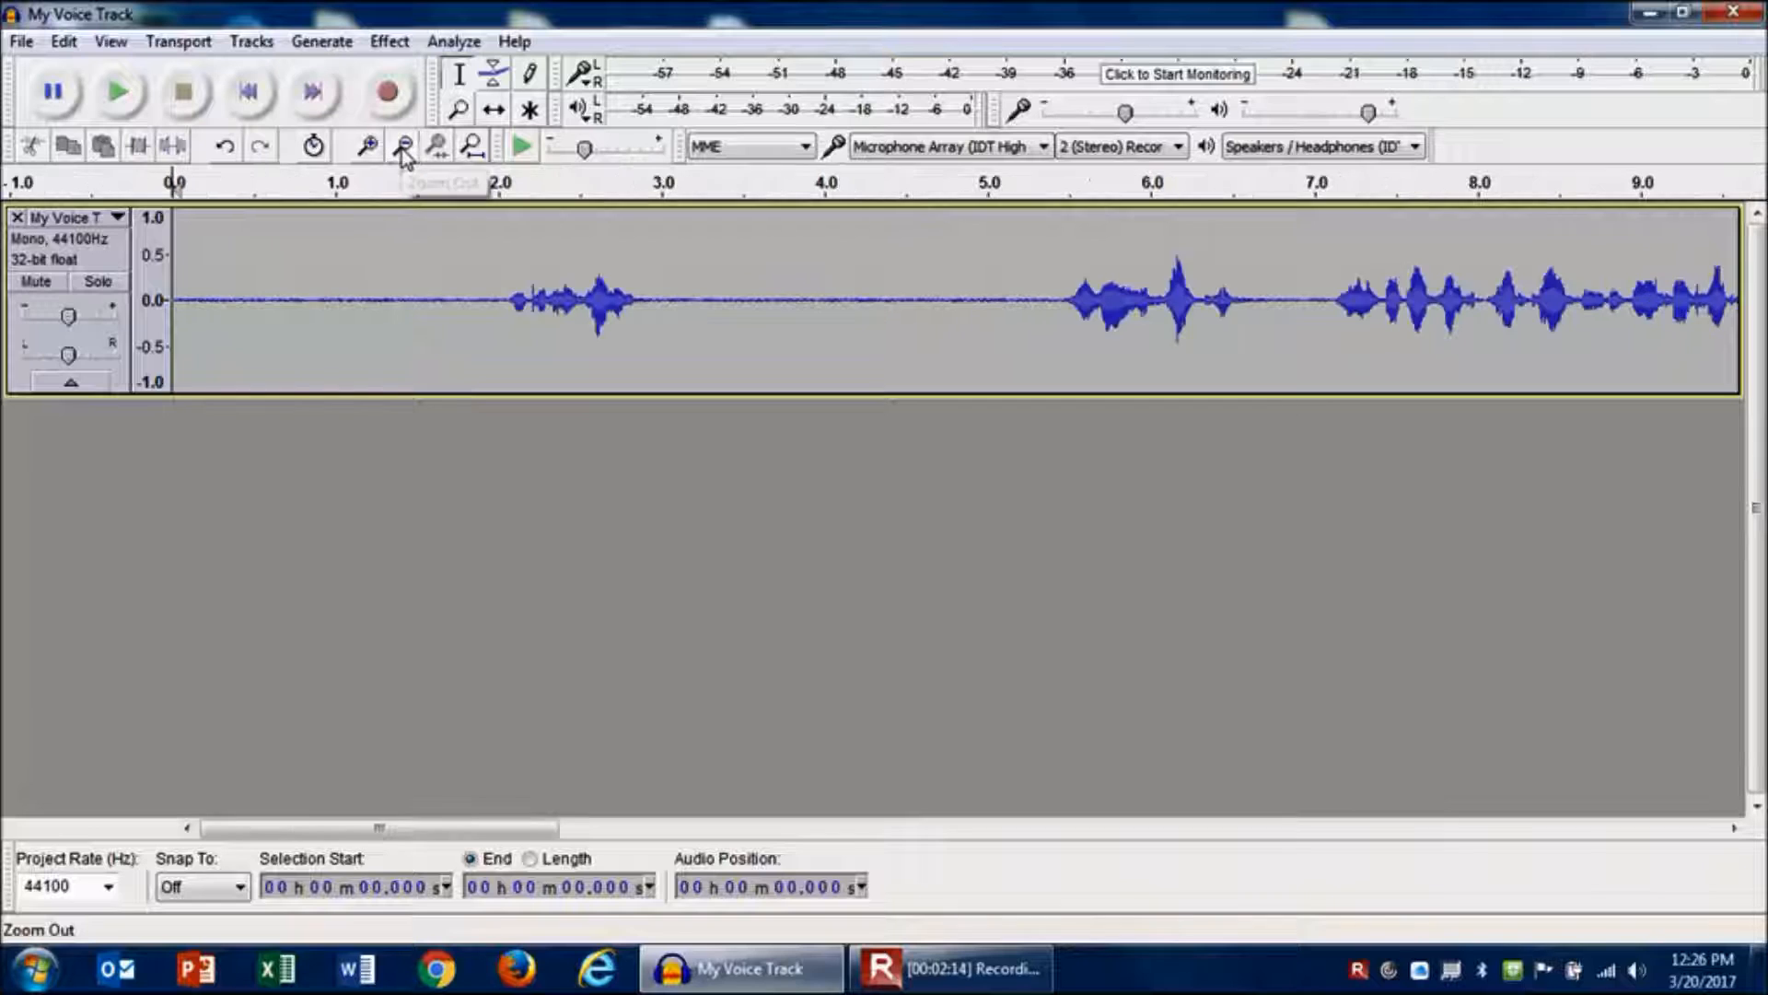
{"action": "left_click", "coordinate": [403, 150]}
{"action": "left_click", "coordinate": [404, 149]}
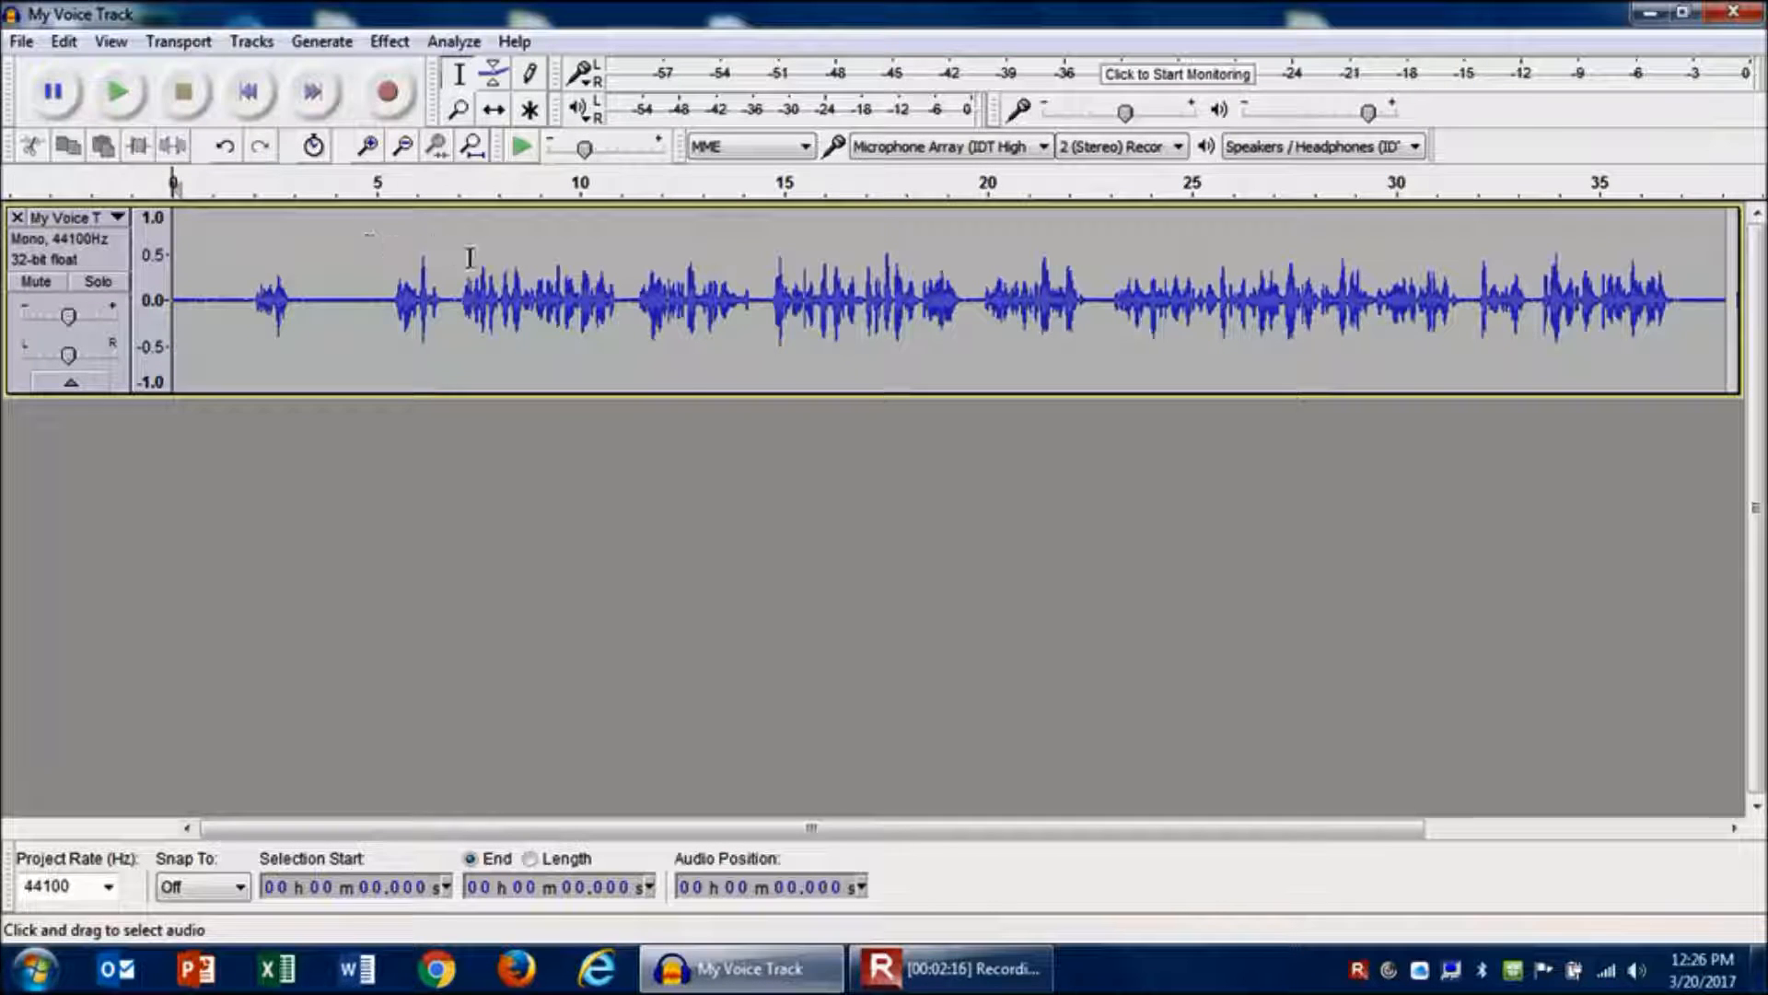
- Play the voice track from about 6.7 seconds and stop playback
{"action": "left_click", "coordinate": [447, 275]}
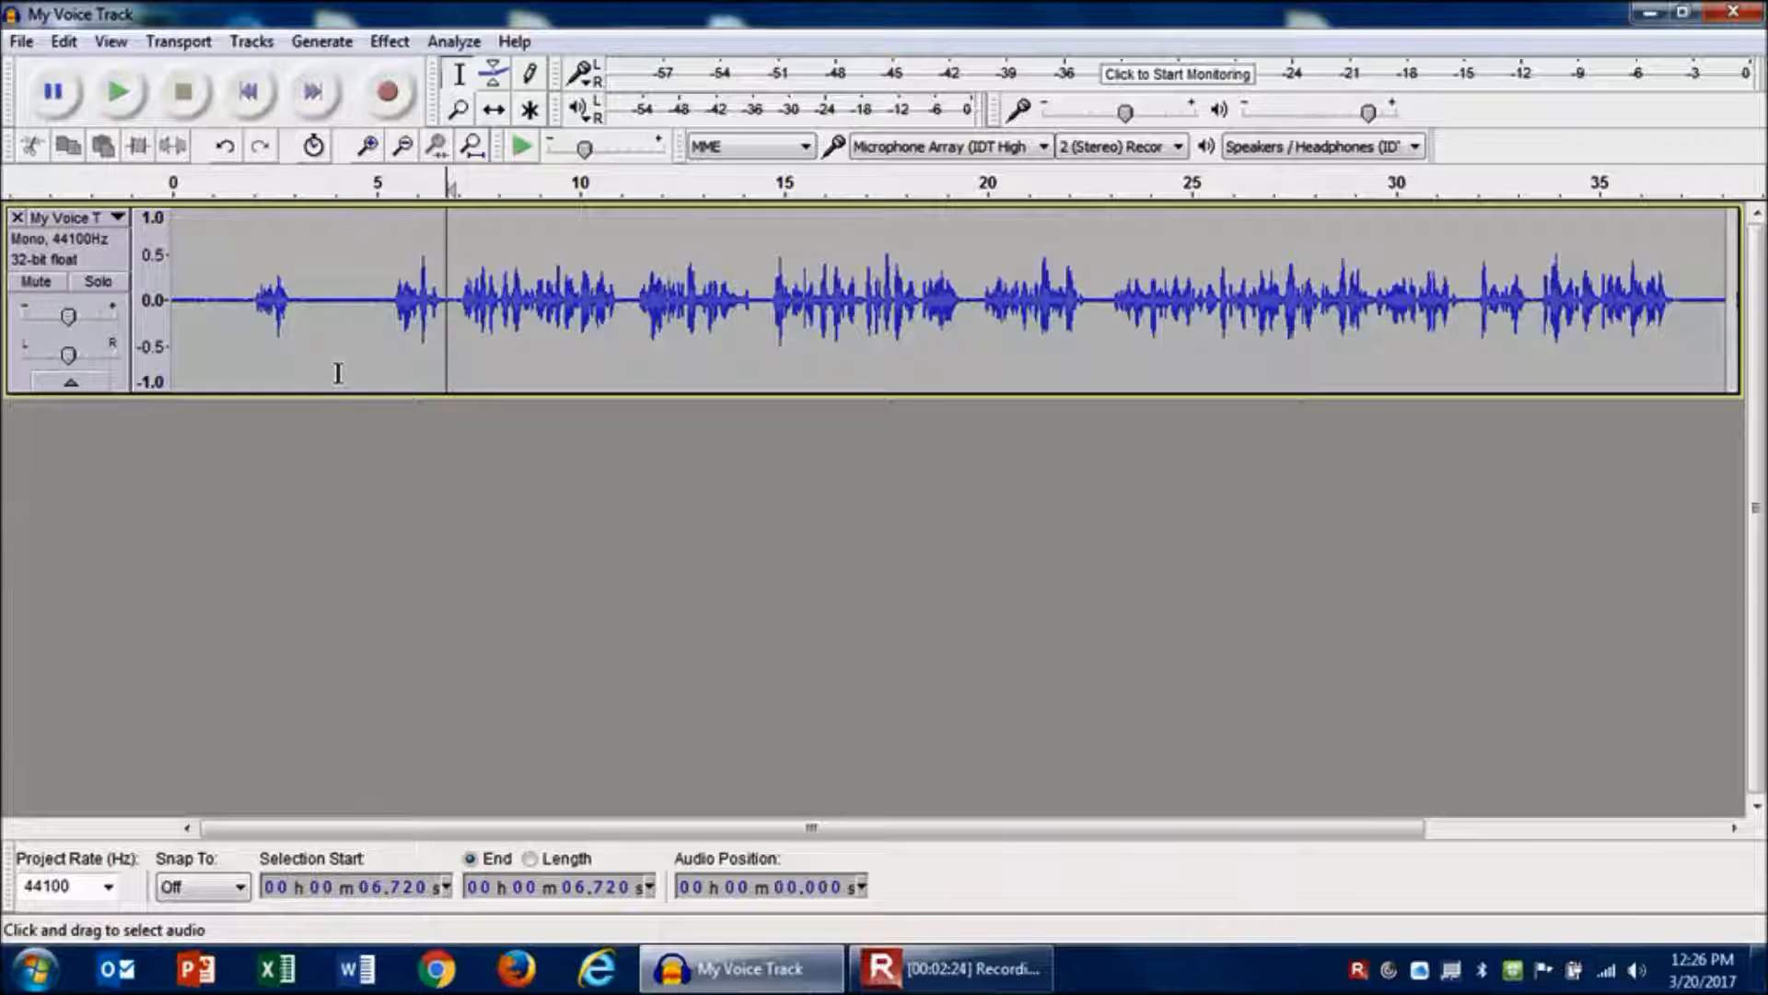
{"action": "key", "text": "space"}
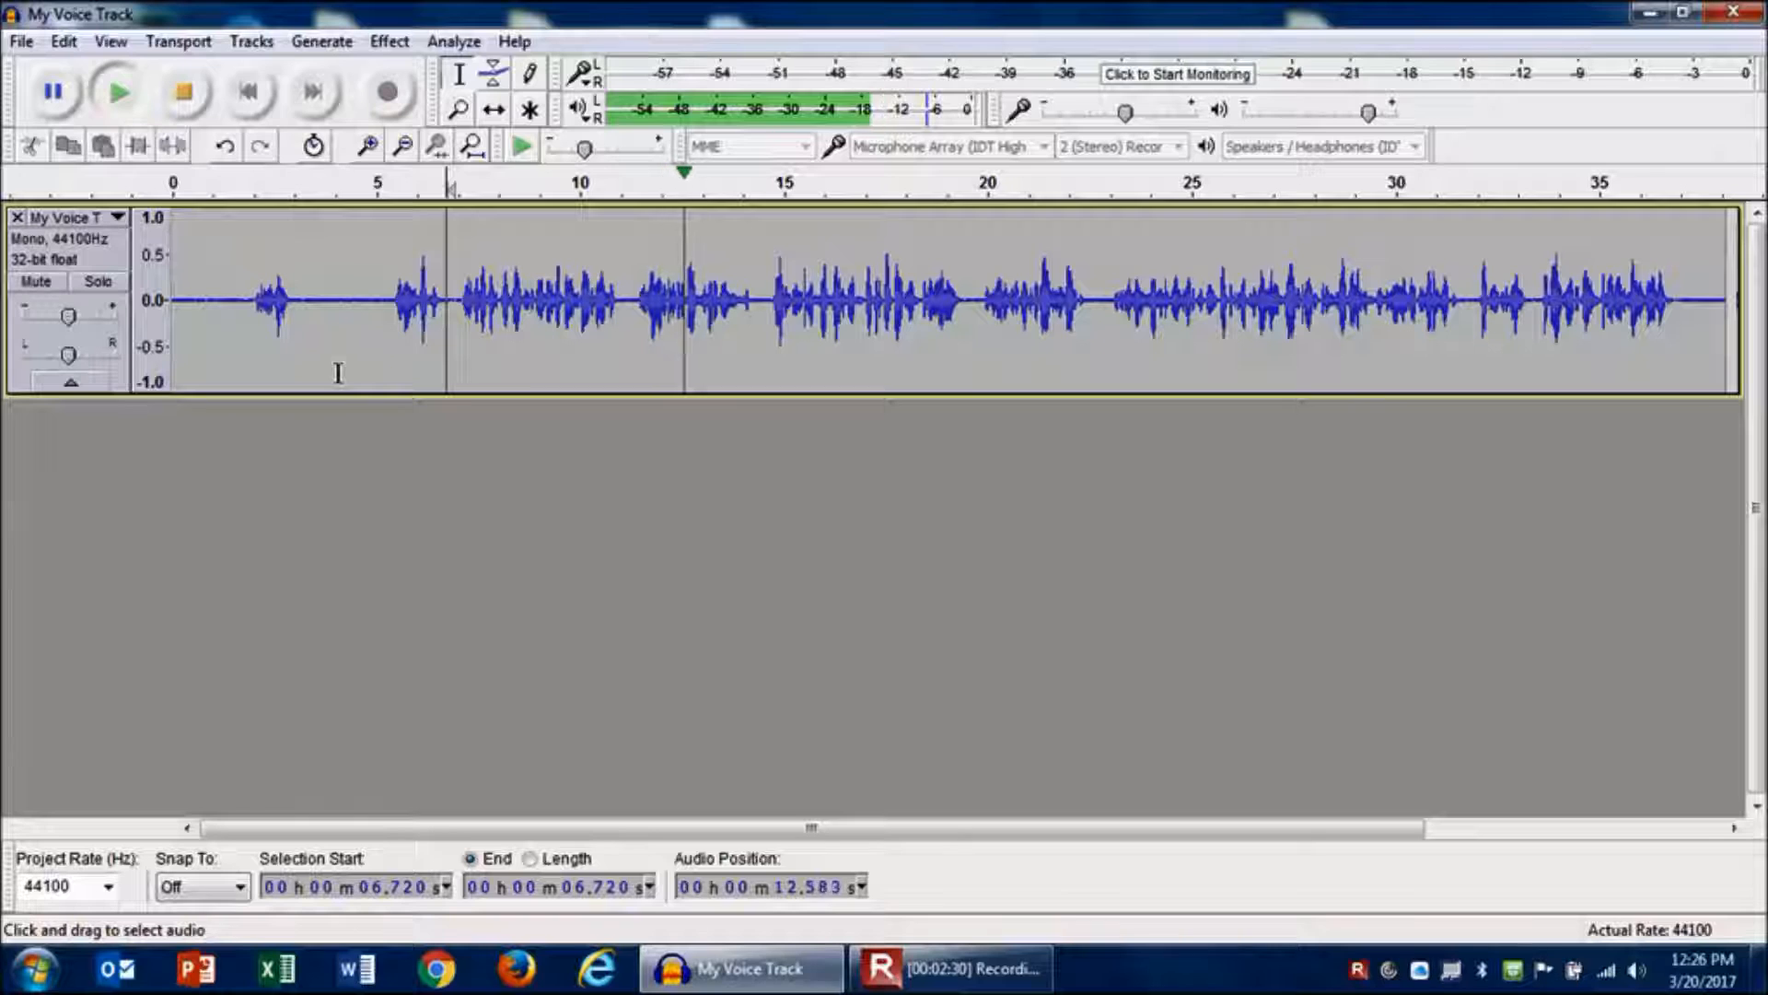
{"action": "key", "text": "space"}
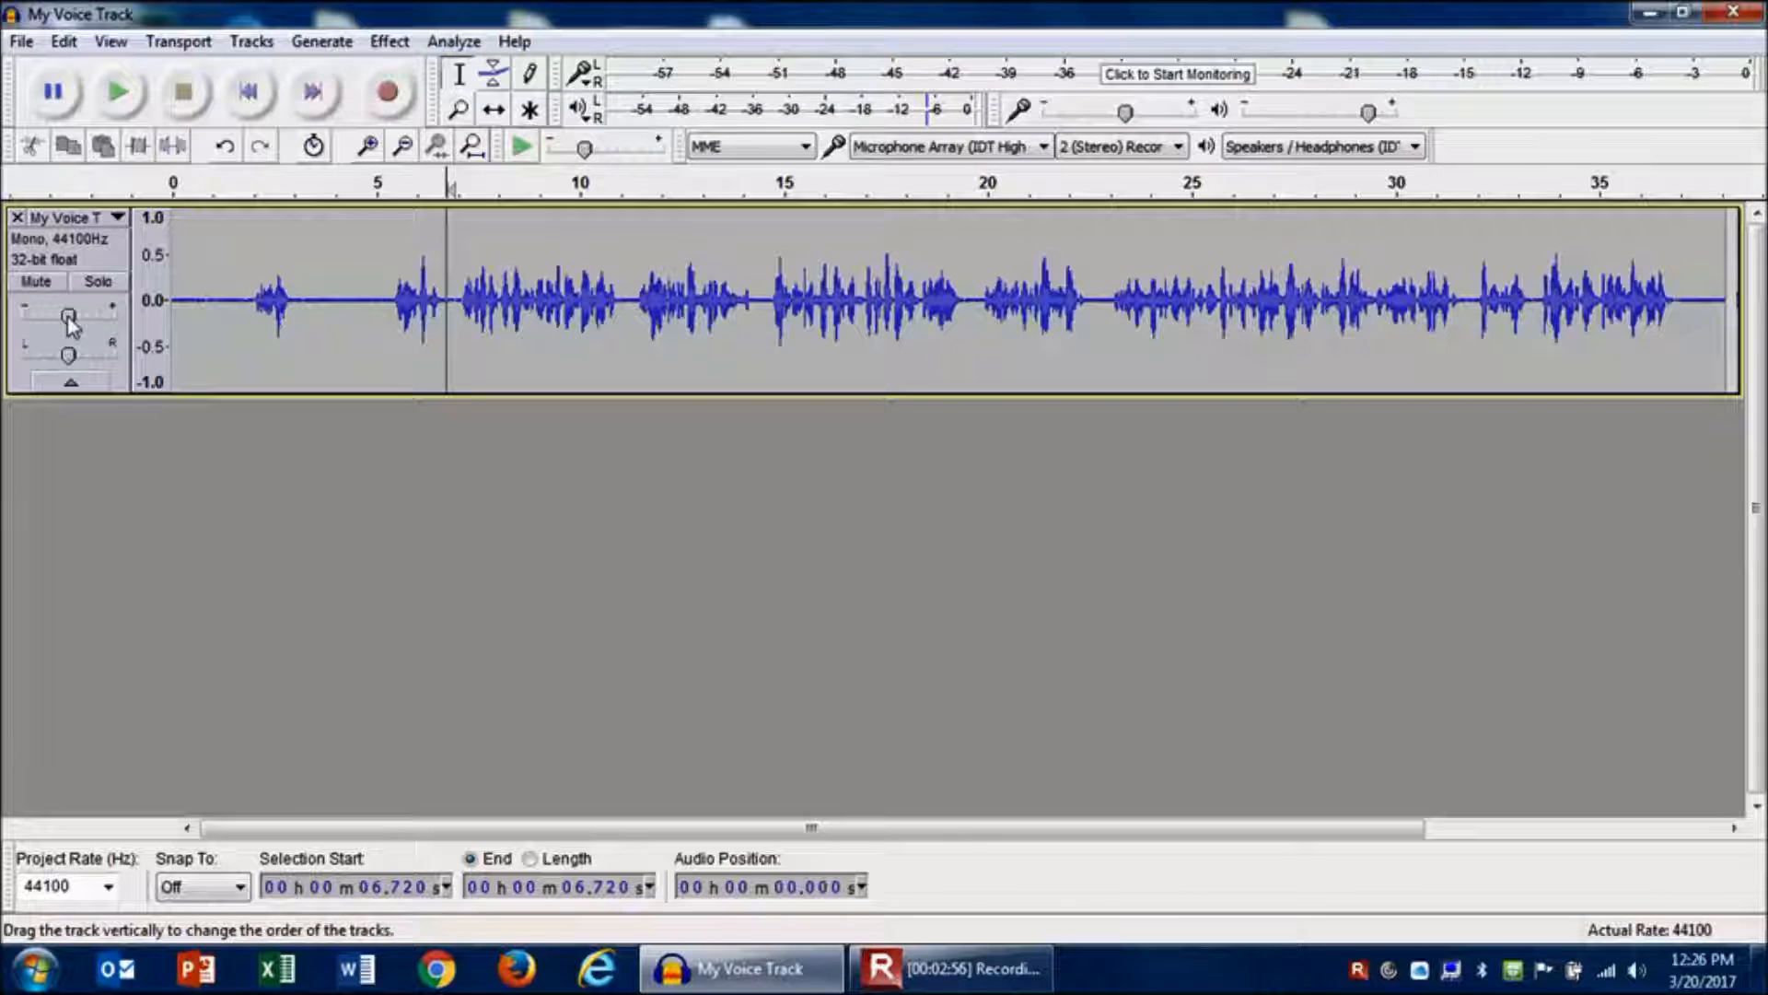
- Raise the voice track's gain and preview the playback
{"action": "left_click_drag", "start_coordinate": [69, 316], "coordinate": [94, 317]}
{"action": "key", "text": "space"}
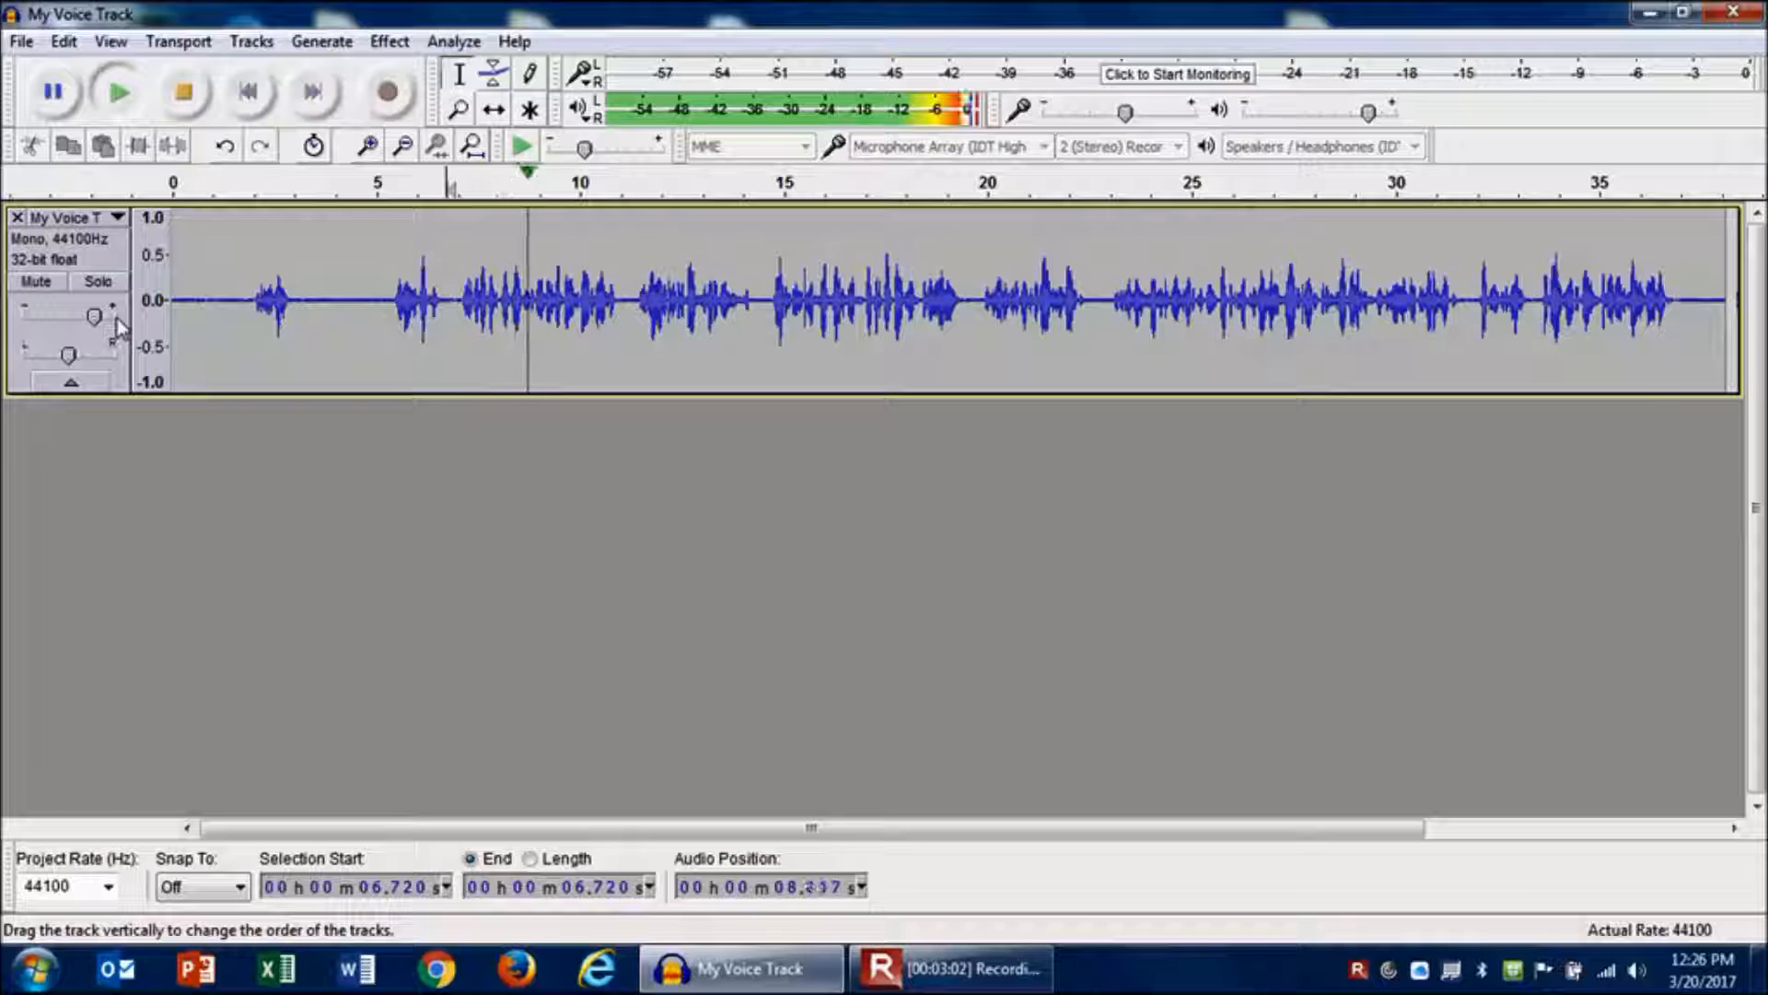
{"action": "key", "text": "space"}
- Lower the voice track's gain, preview it, and return the gain slider to the centre
{"action": "mouse_move", "coordinate": [96, 322]}
{"action": "left_click_drag", "start_coordinate": [95, 317], "coordinate": [46, 318]}
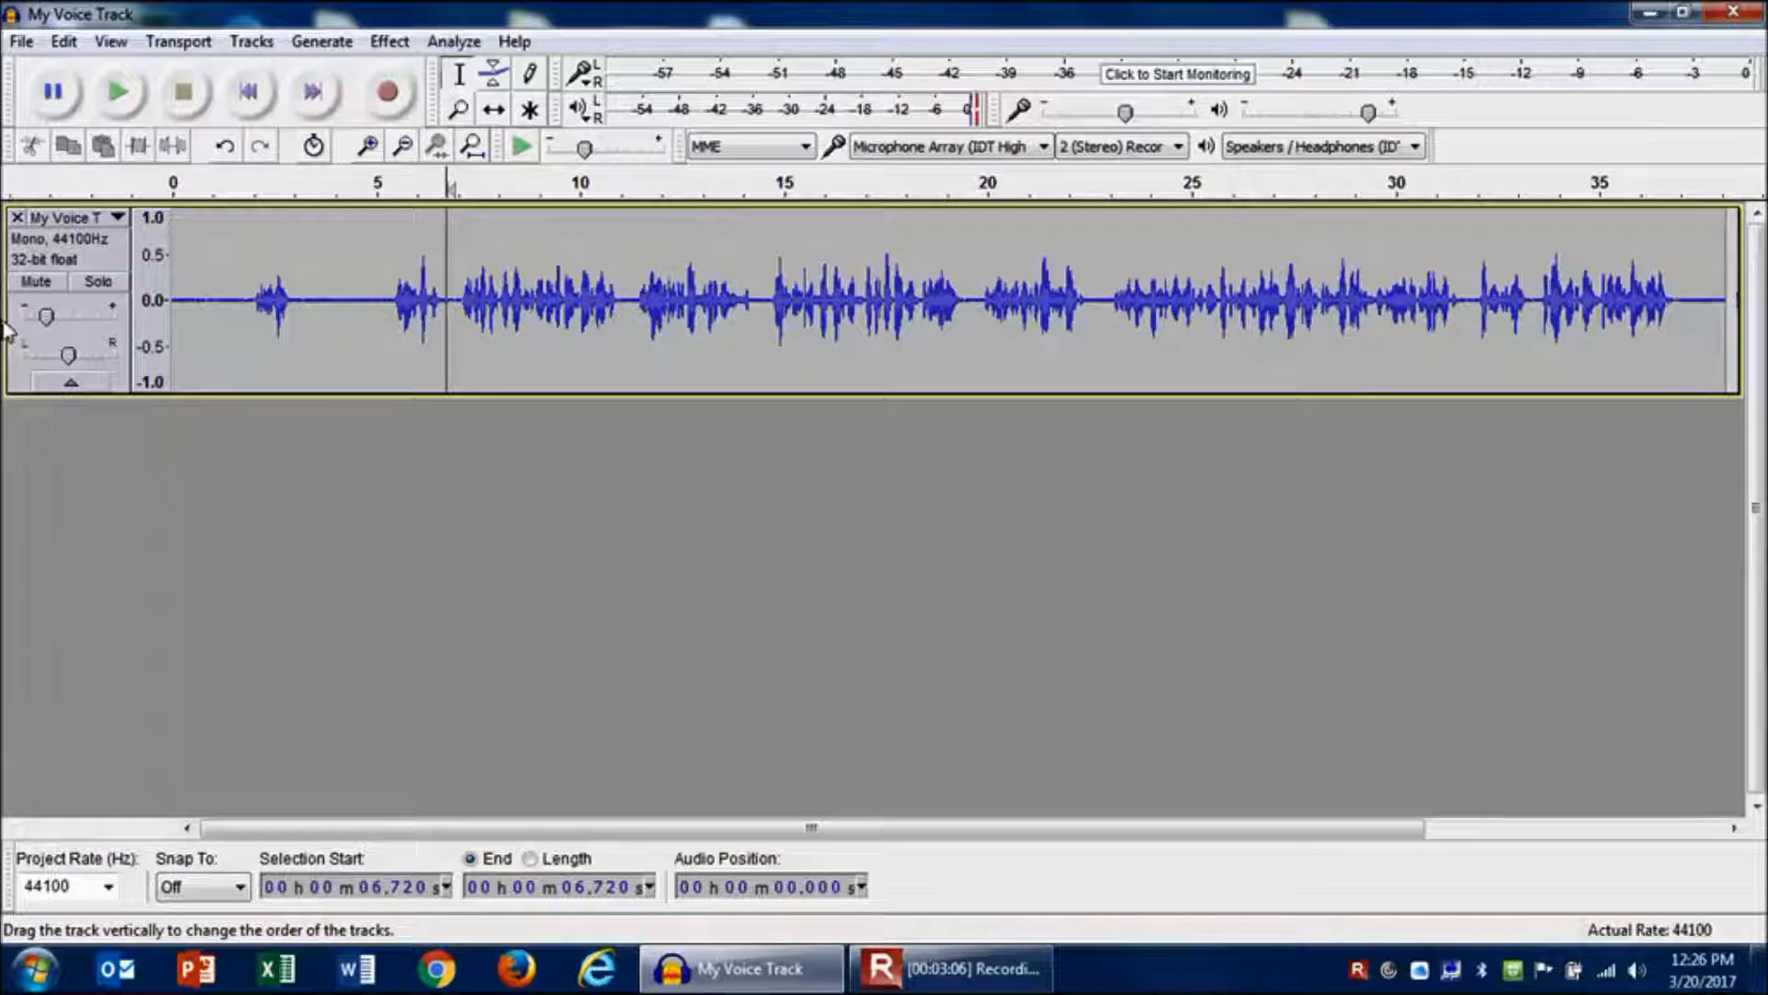
{"action": "key", "text": "space"}
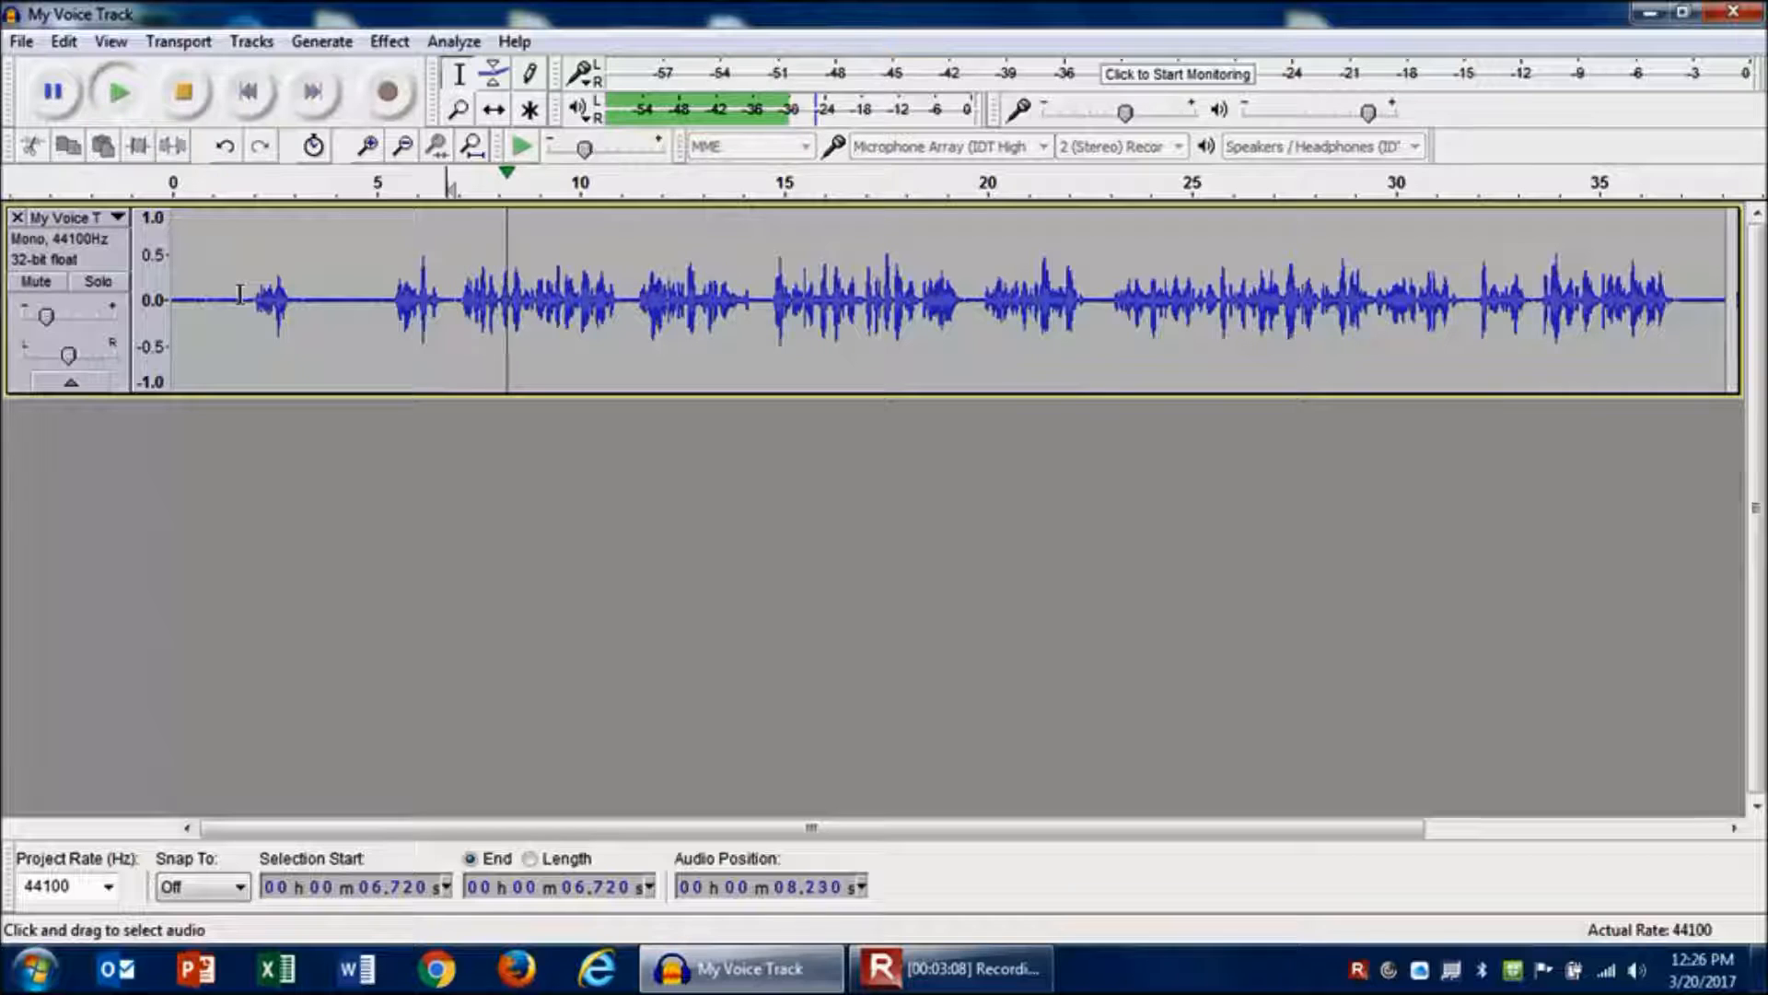
{"action": "key", "text": "space"}
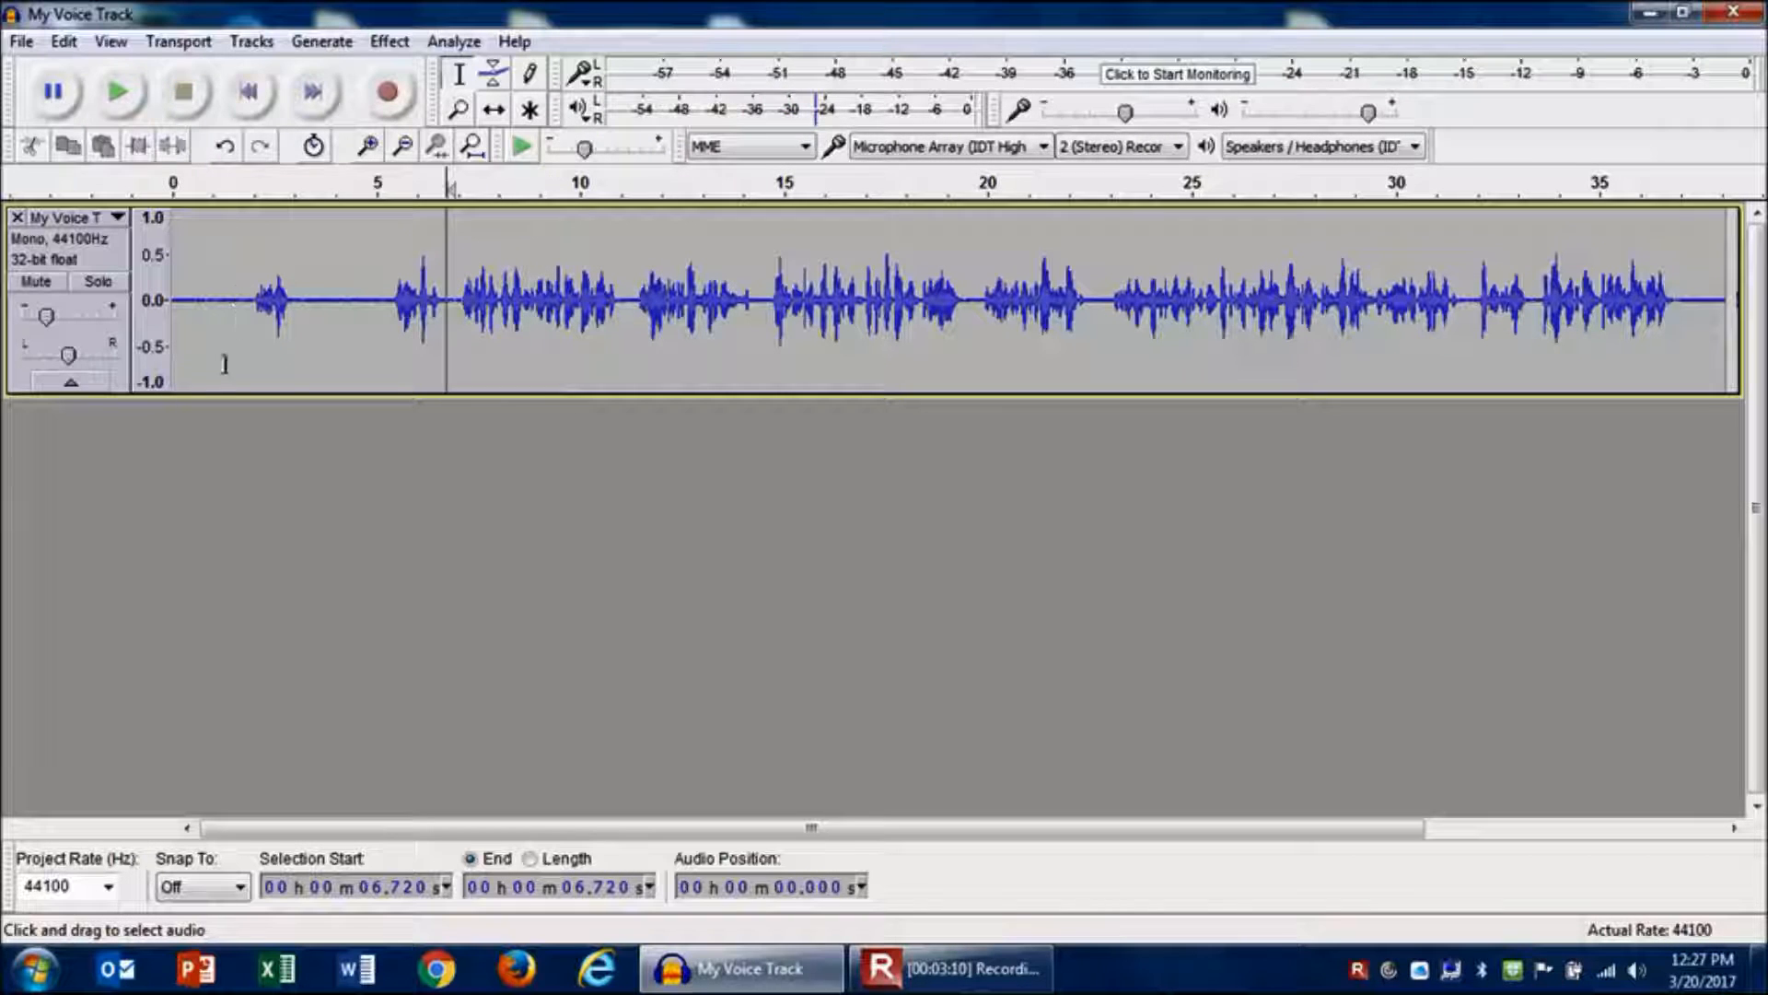
{"action": "mouse_move", "coordinate": [44, 320]}
{"action": "left_click_drag", "start_coordinate": [44, 319], "coordinate": [92, 331]}
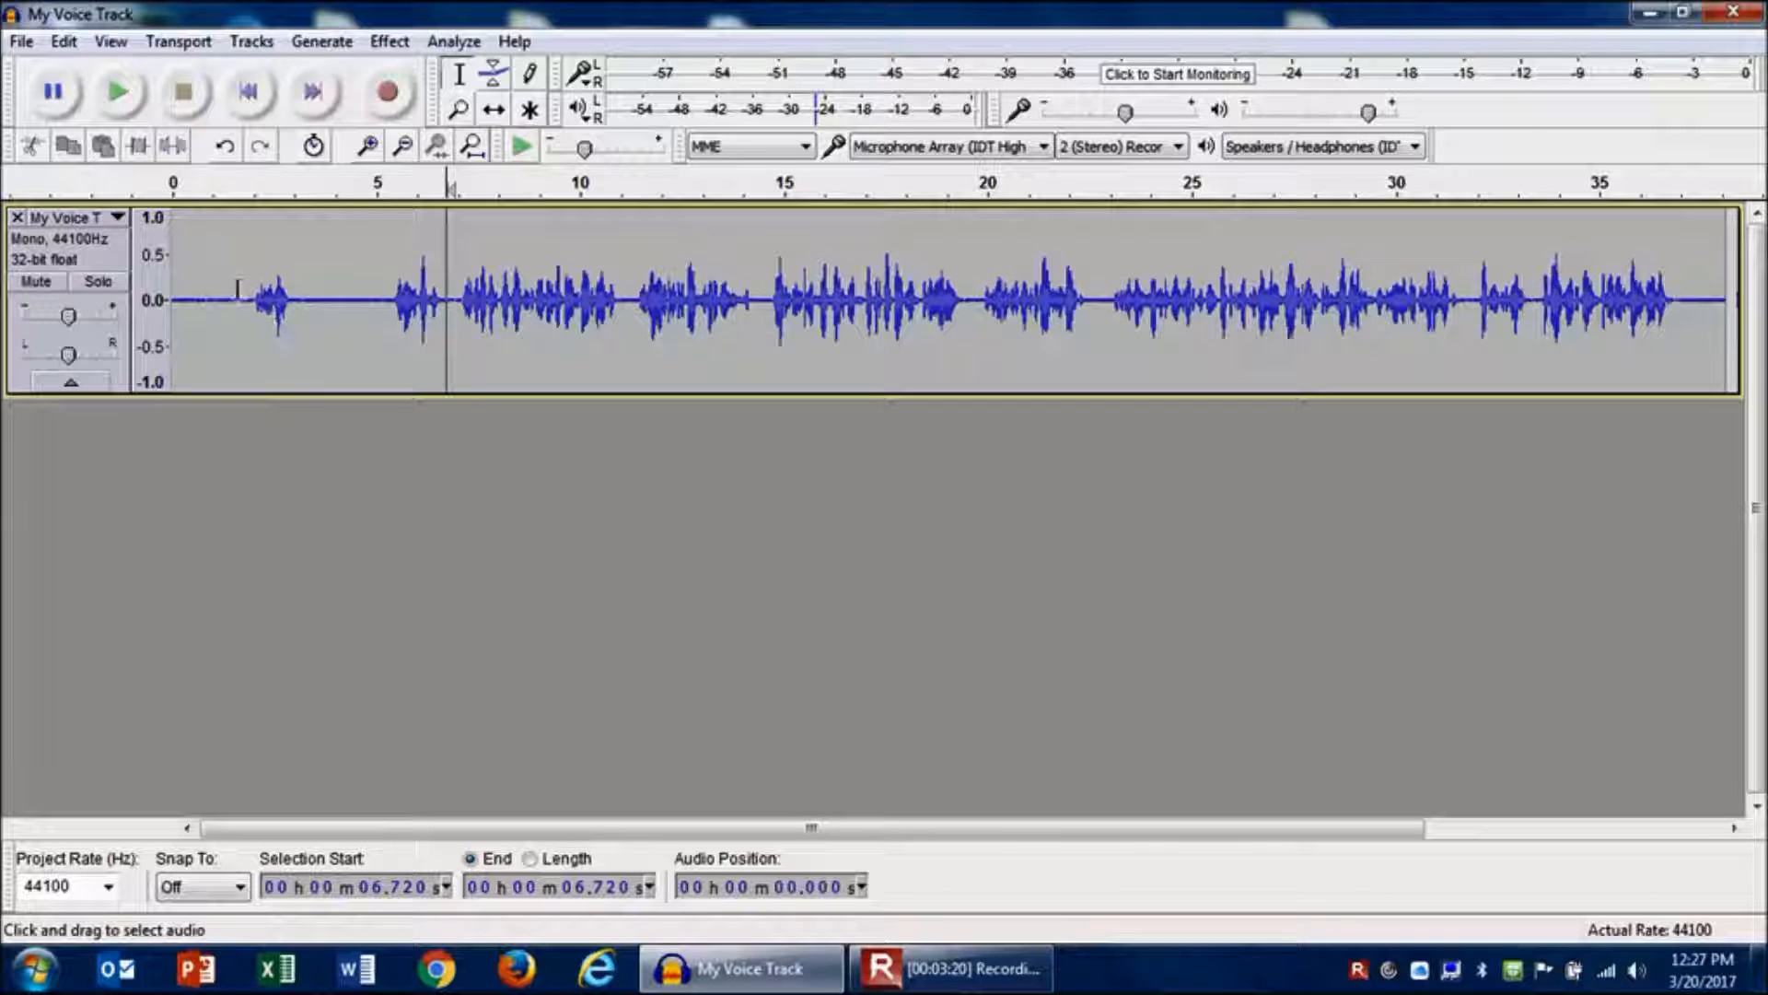
- Place the cursor at about 5.1 seconds and play the audio from there
{"action": "left_click", "coordinate": [187, 302]}
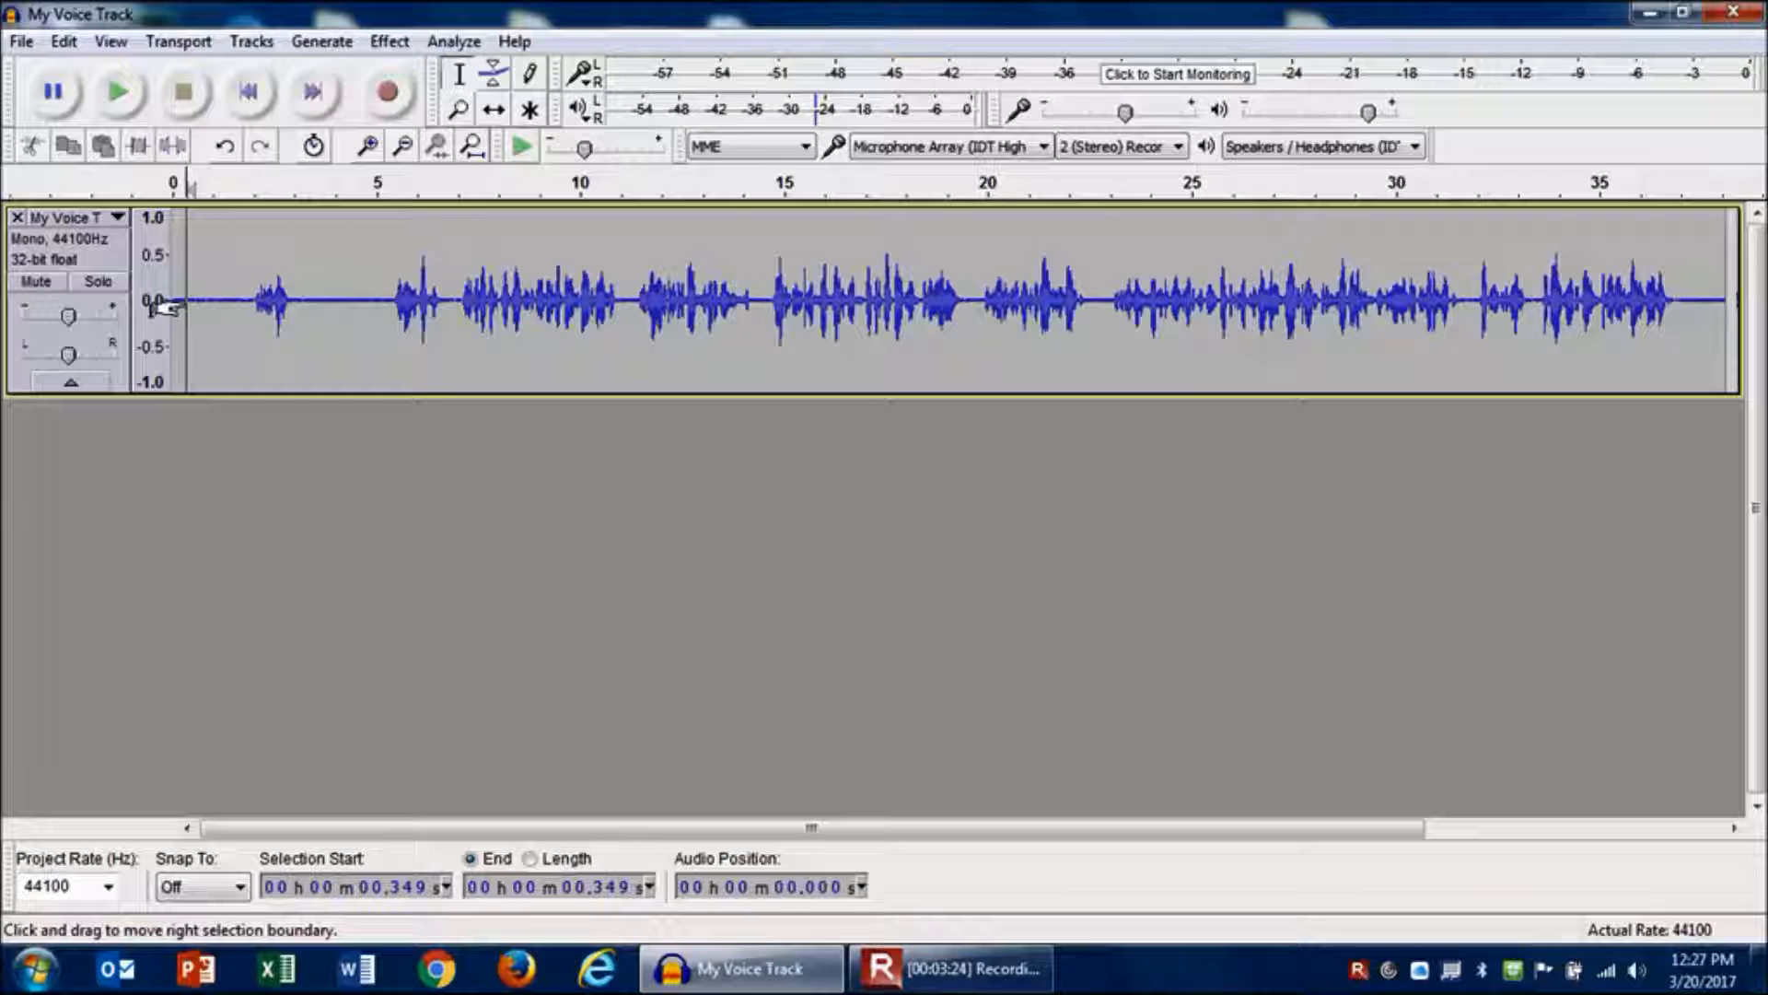
{"action": "left_click", "coordinate": [383, 304]}
{"action": "key", "text": "space"}
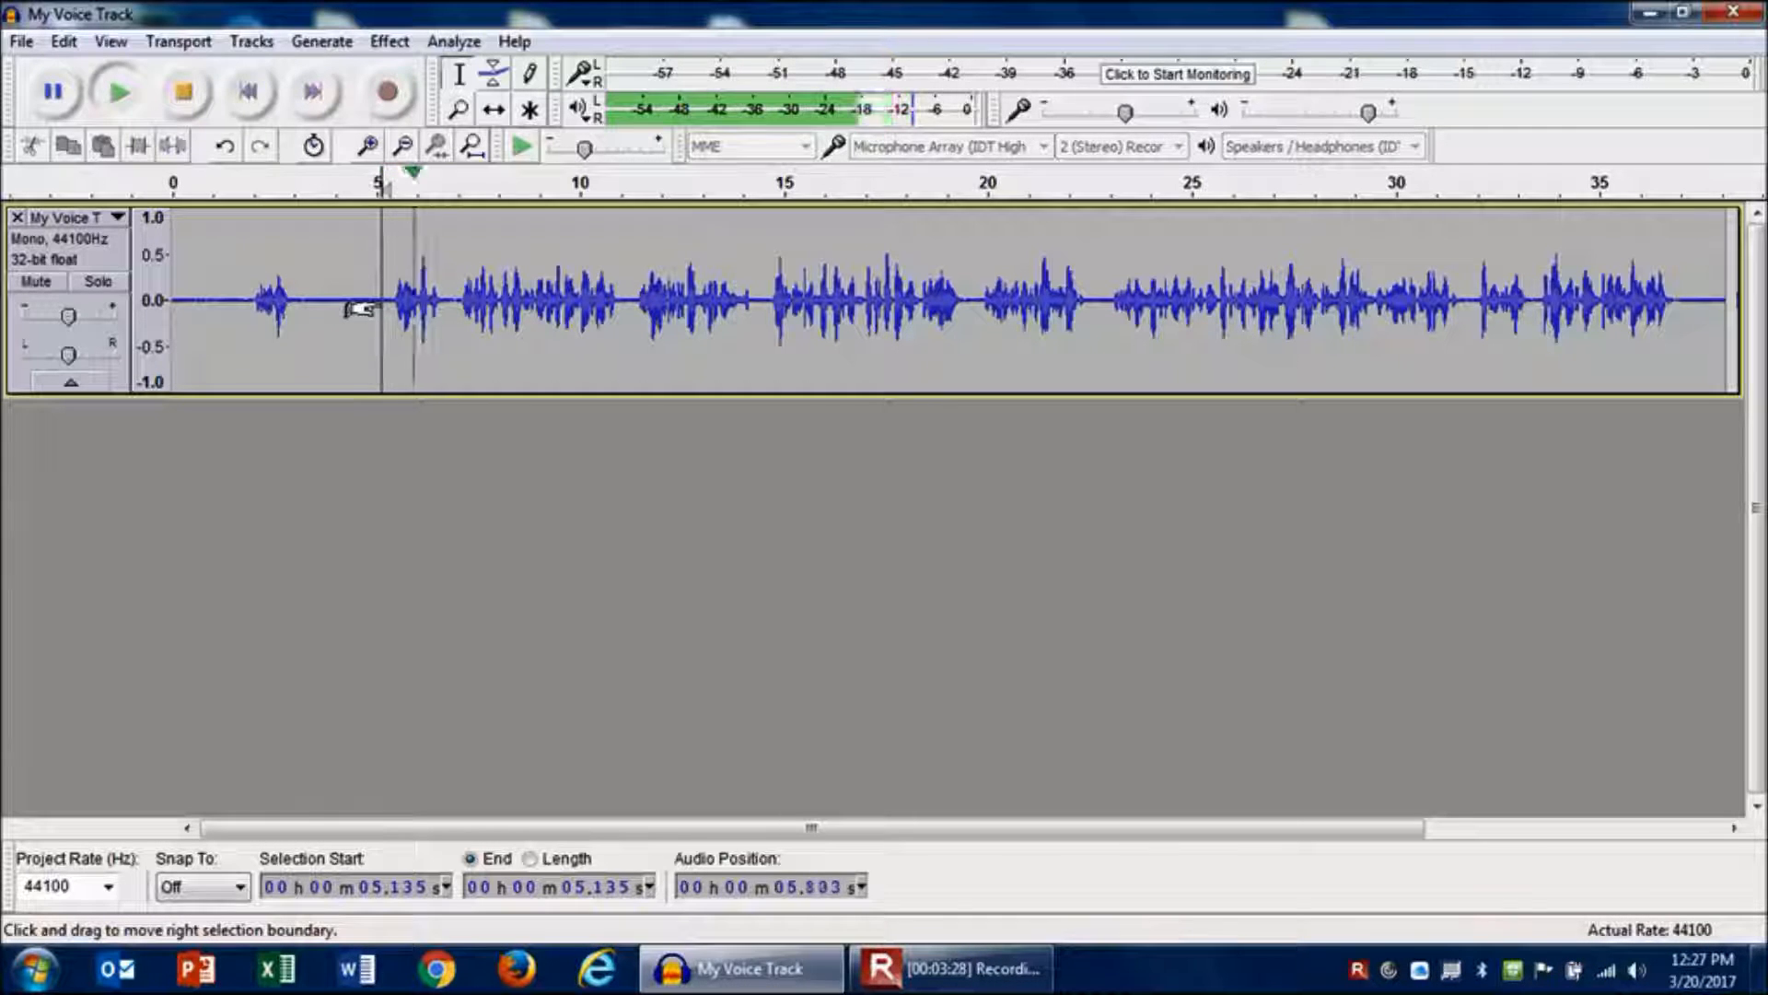
{"action": "key", "text": "space"}
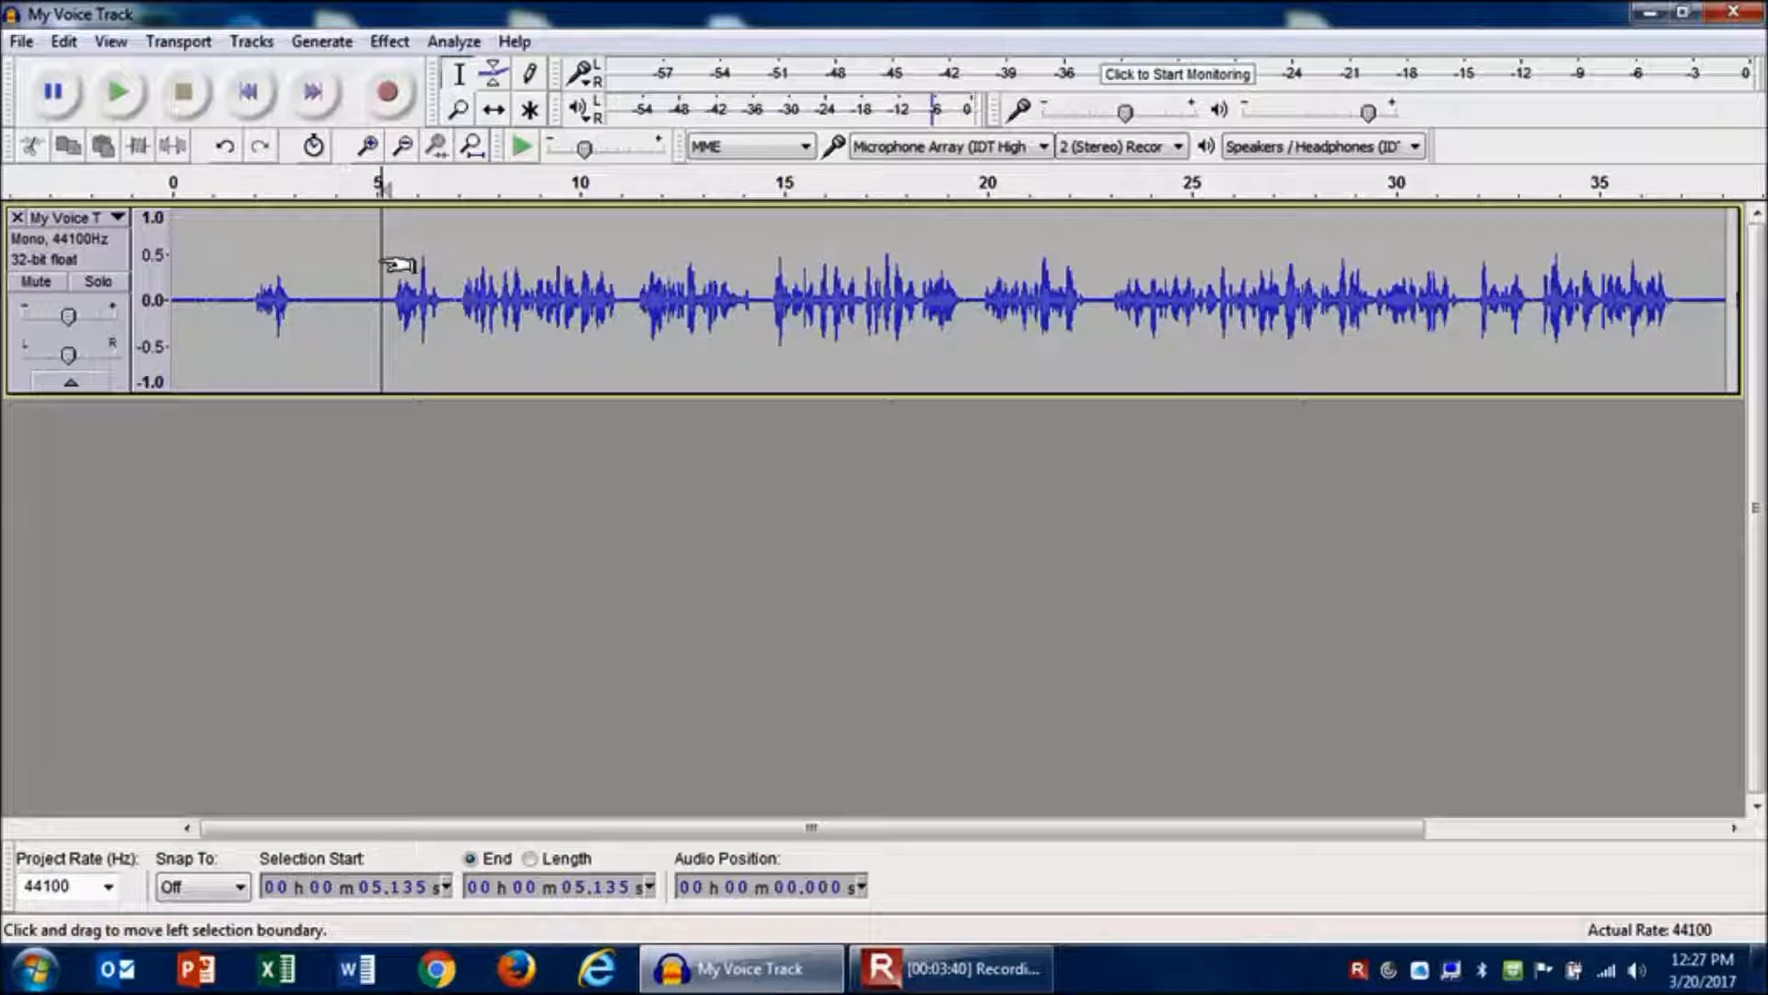
- Select the opening silence from 0 to about 5.1 seconds and delete it
{"action": "left_click_drag", "start_coordinate": [387, 264], "coordinate": [126, 265]}
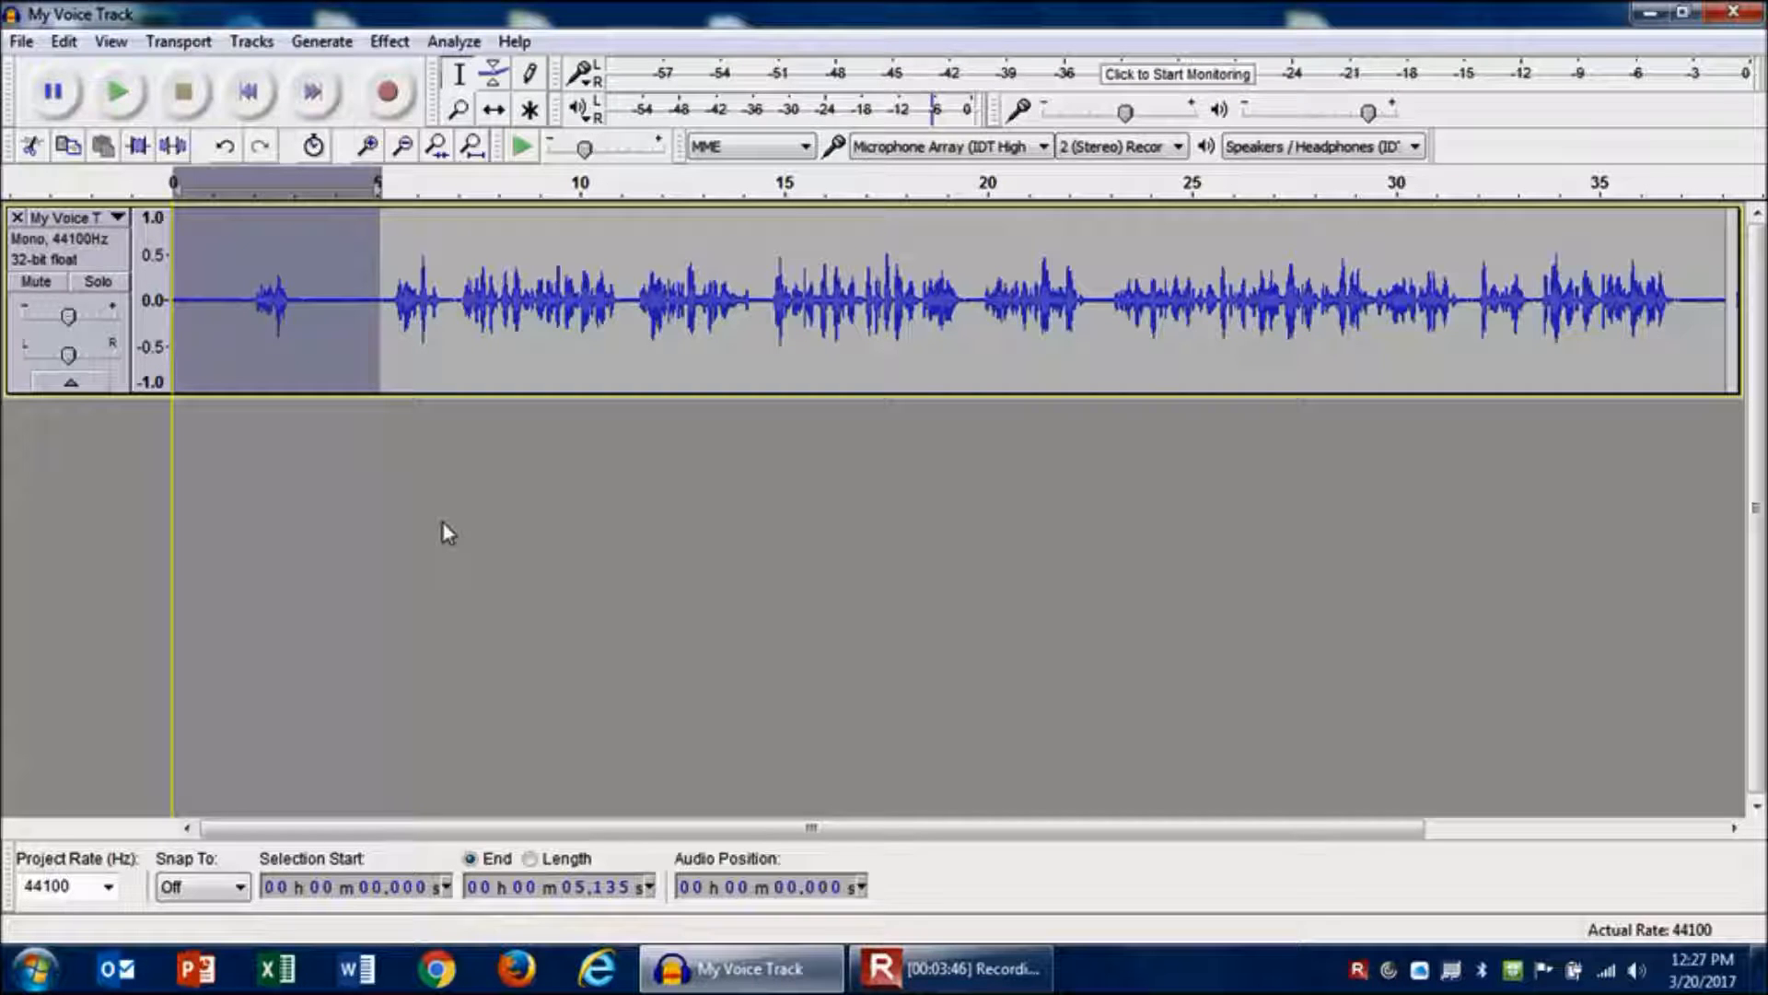
{"action": "key", "text": "Delete"}
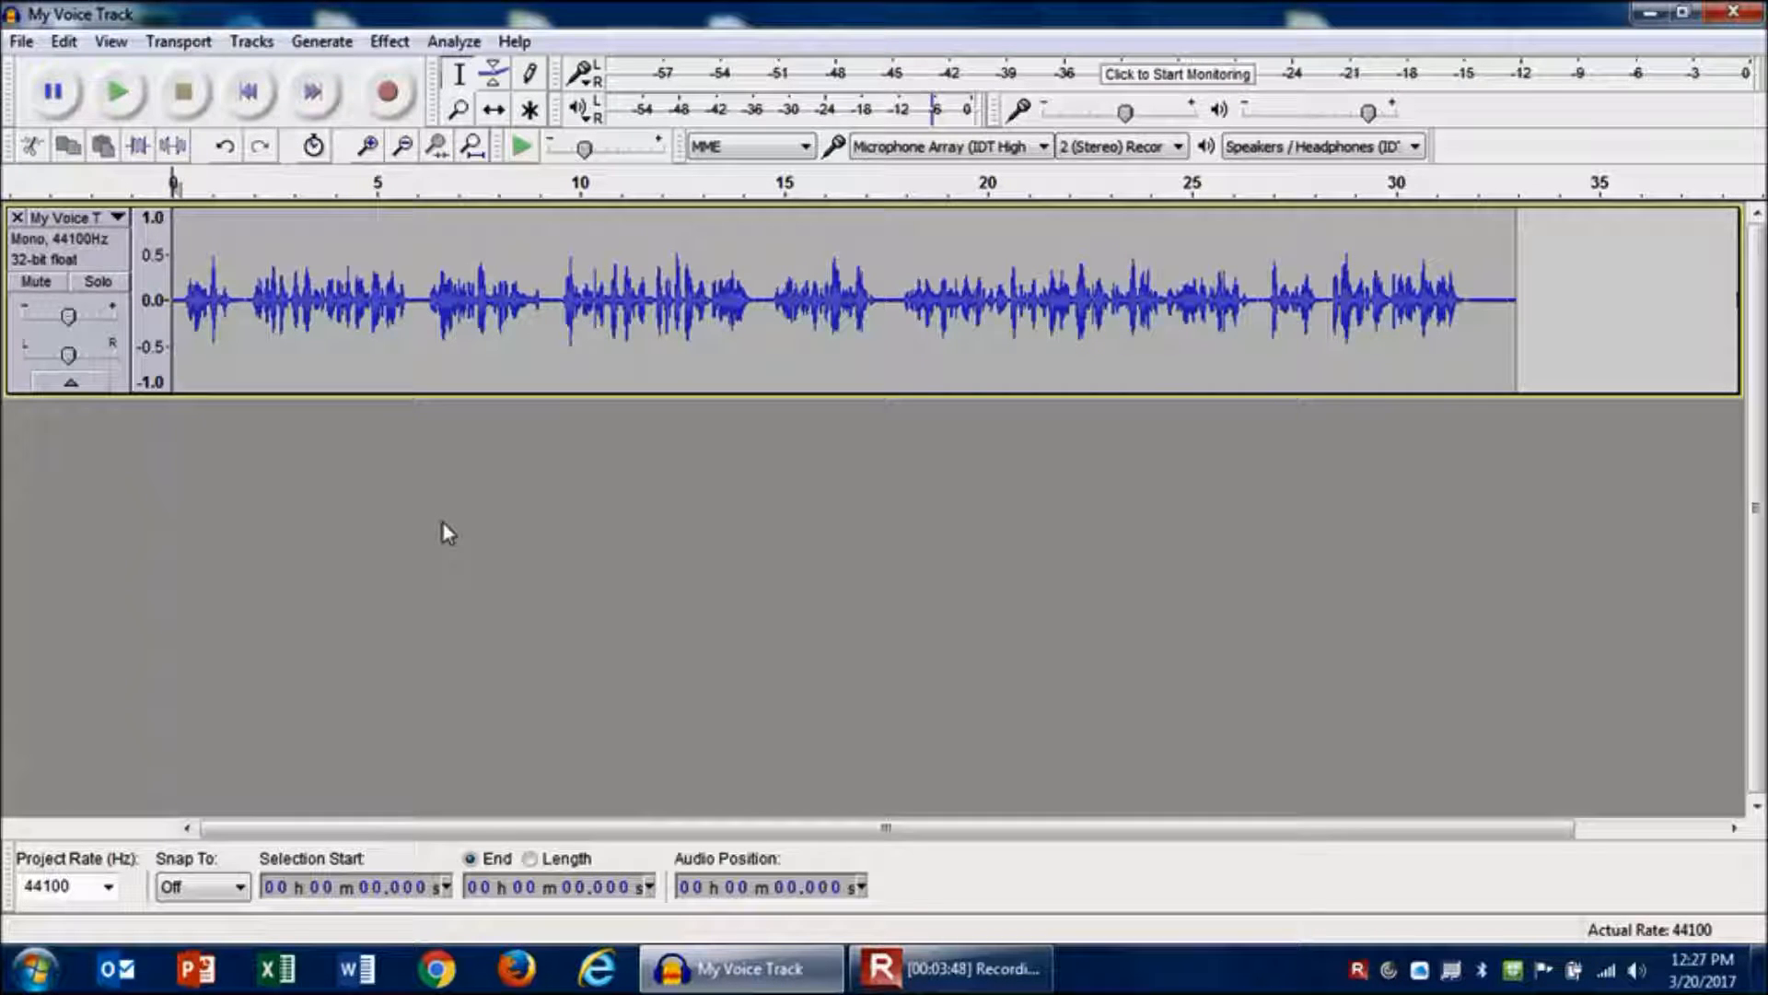
- Locate the end of speech around 31.9 seconds and delete the trailing audio after it
{"action": "left_click", "coordinate": [1447, 302]}
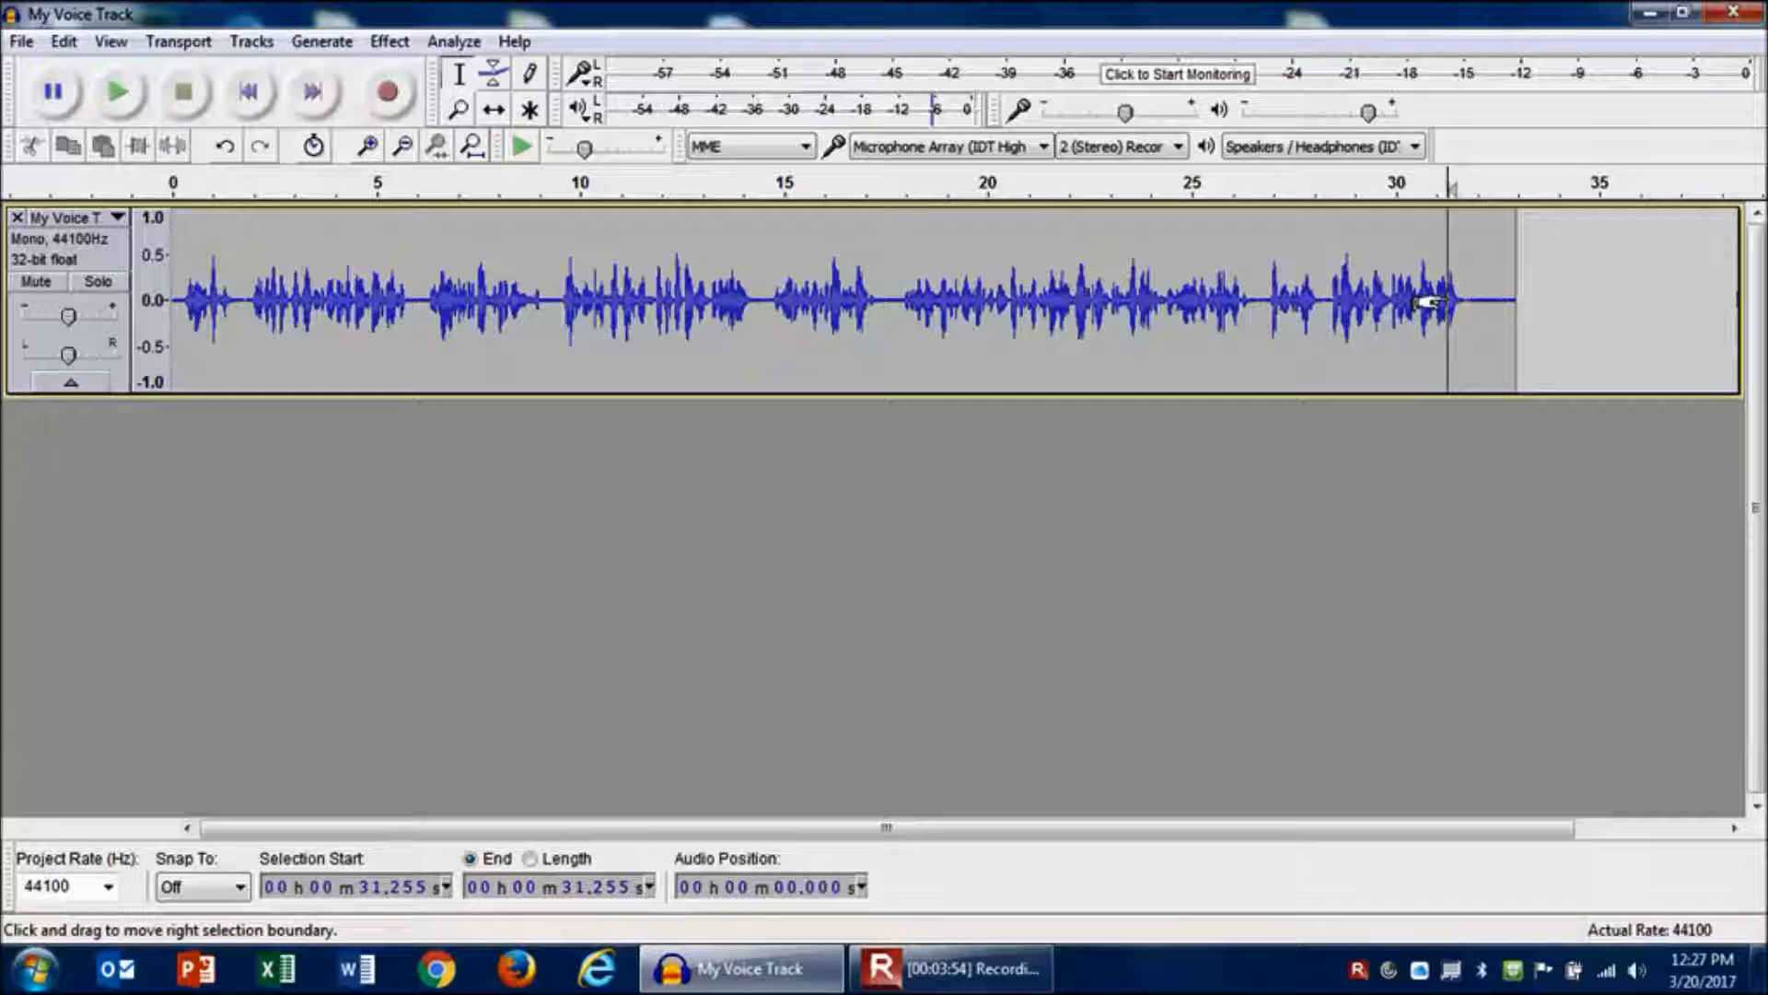
{"action": "key", "text": "space"}
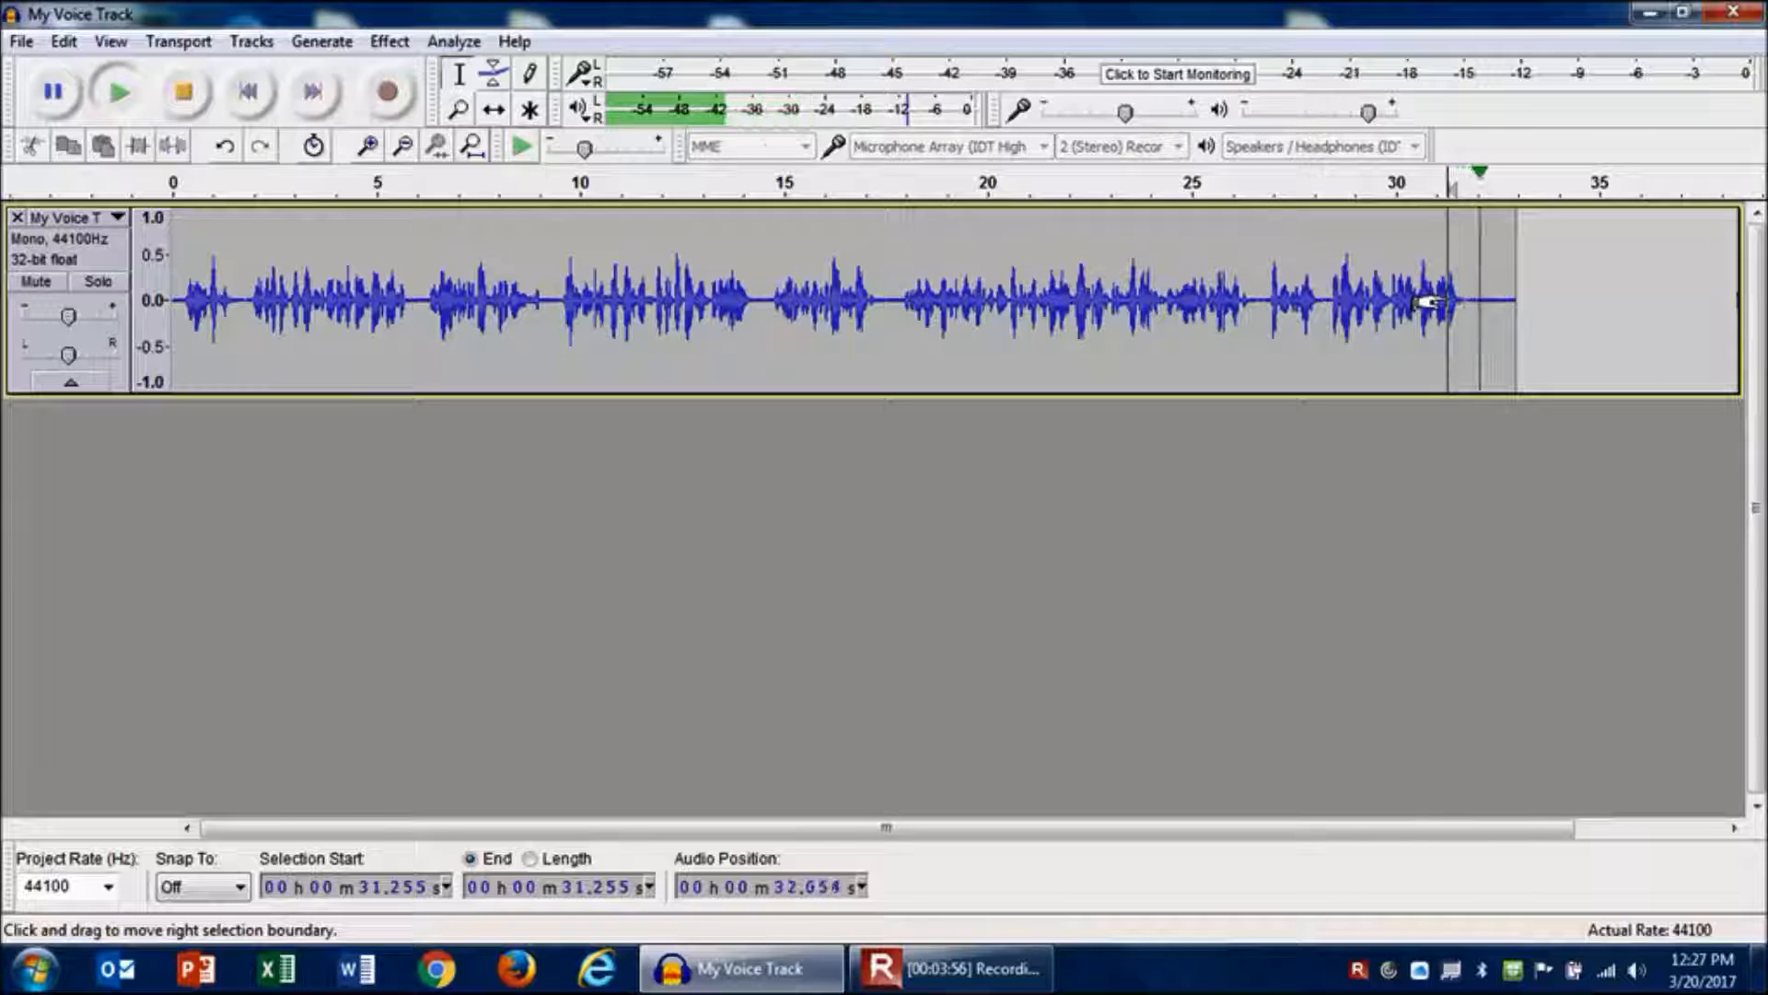
{"action": "left_click", "coordinate": [1473, 295]}
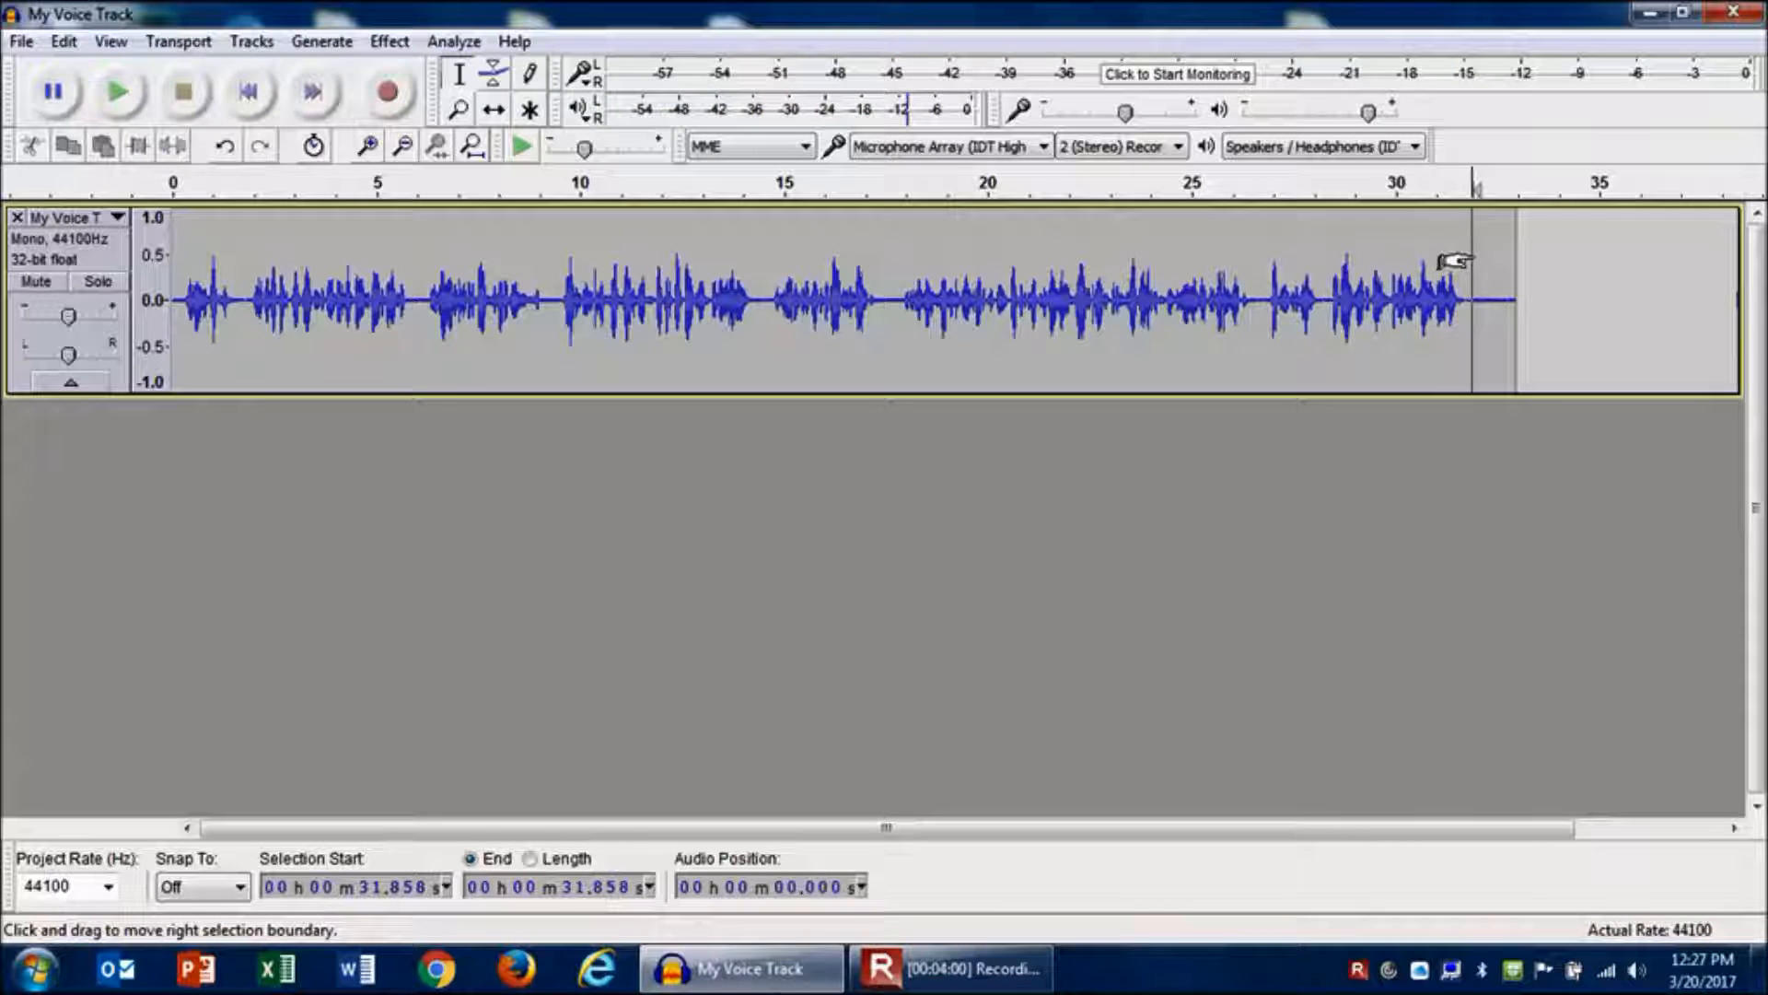
{"action": "left_click_drag", "start_coordinate": [1451, 264], "coordinate": [1500, 284]}
{"action": "key", "text": "Left"}
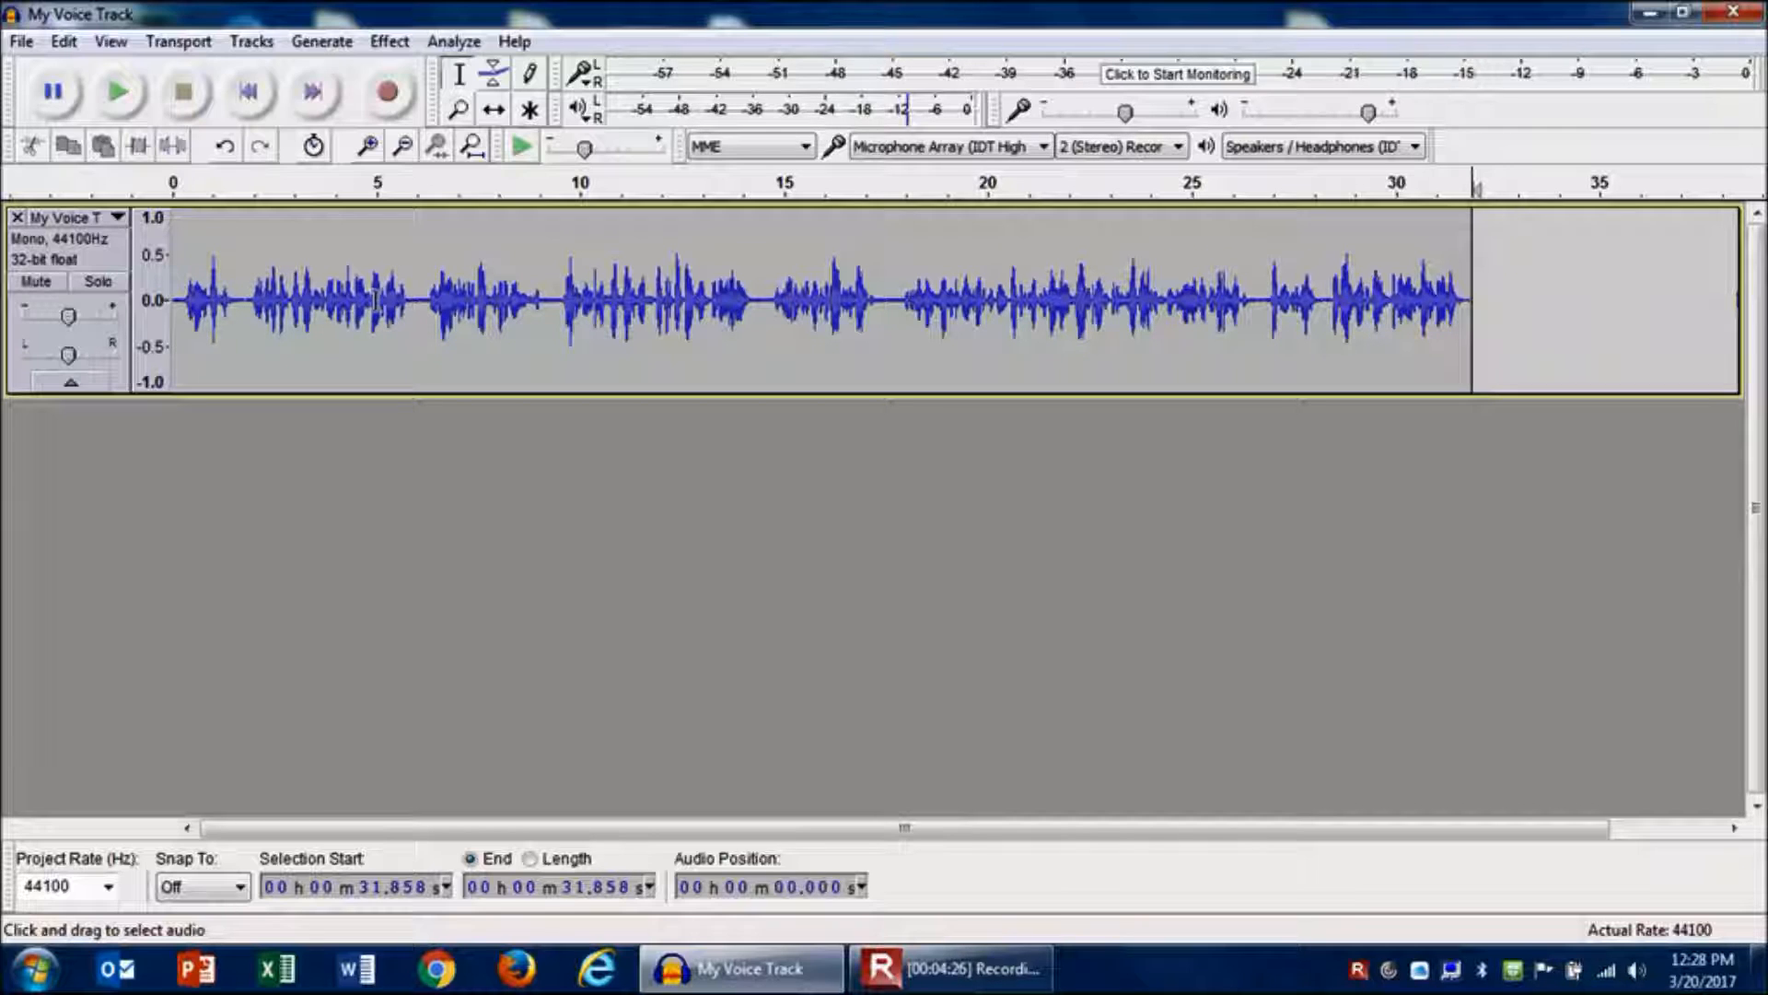
- With the Time Shift tool, move the voice clip to start at about 15 seconds
{"action": "left_click", "coordinate": [495, 118]}
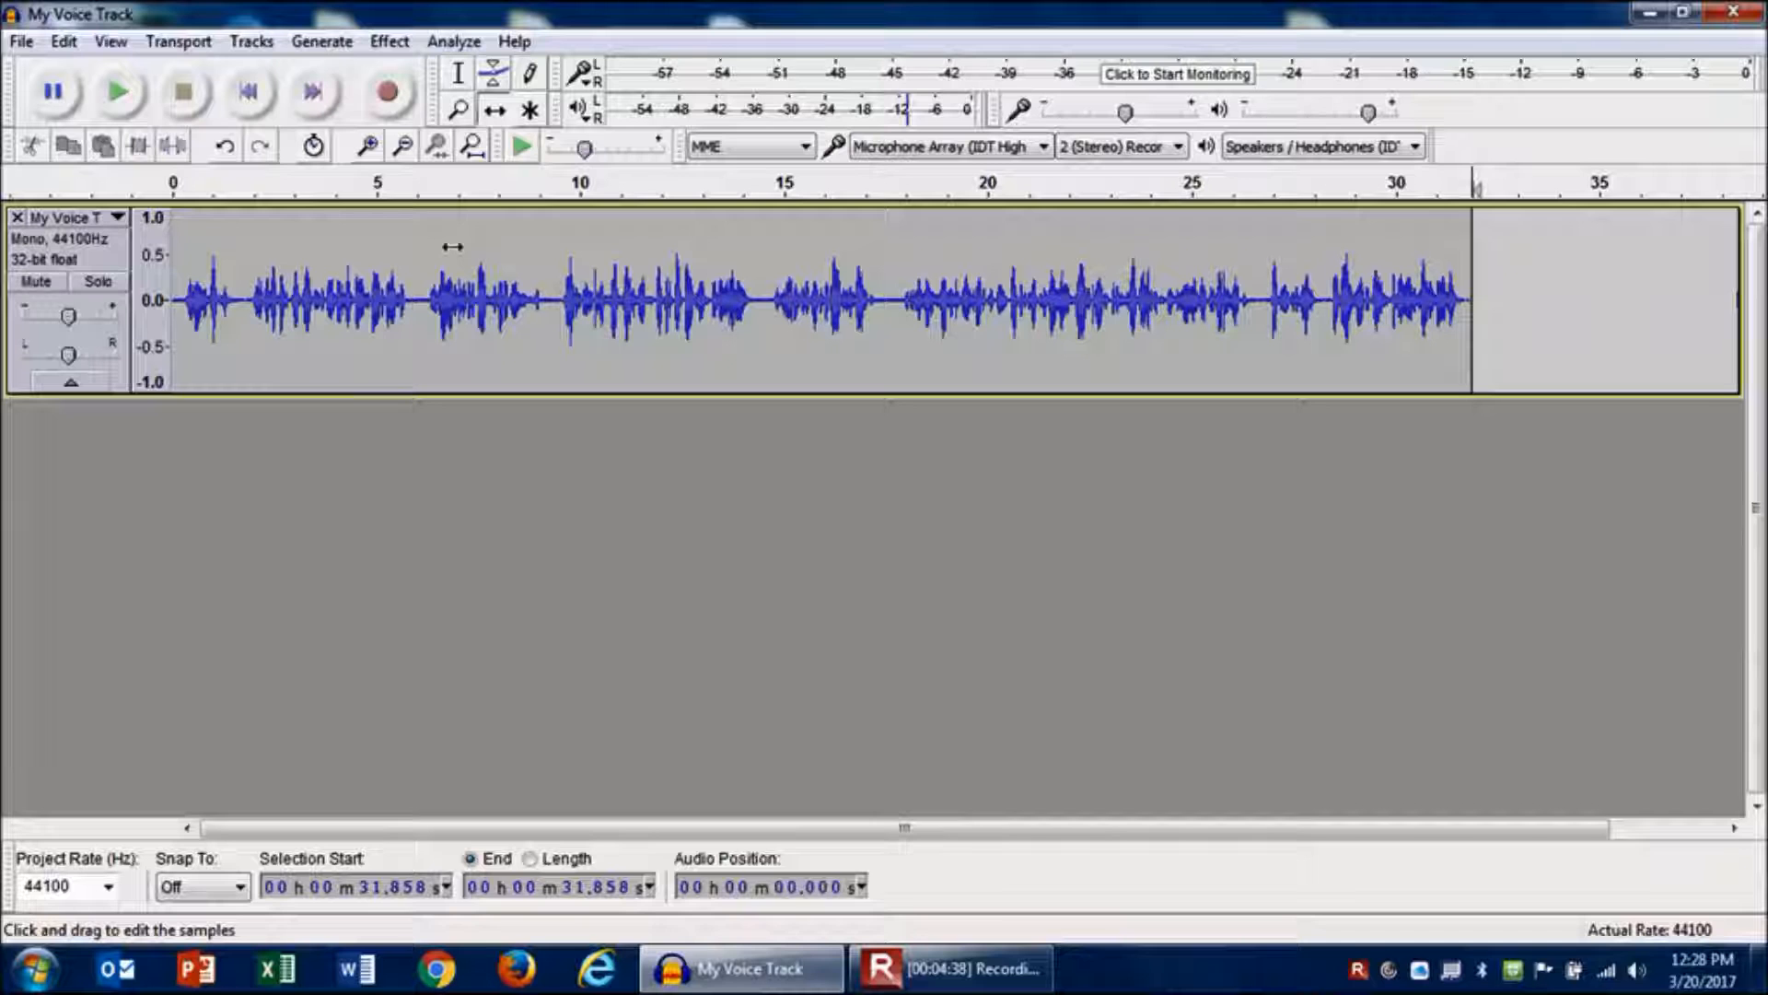
{"action": "left_click_drag", "start_coordinate": [452, 244], "coordinate": [1069, 214]}
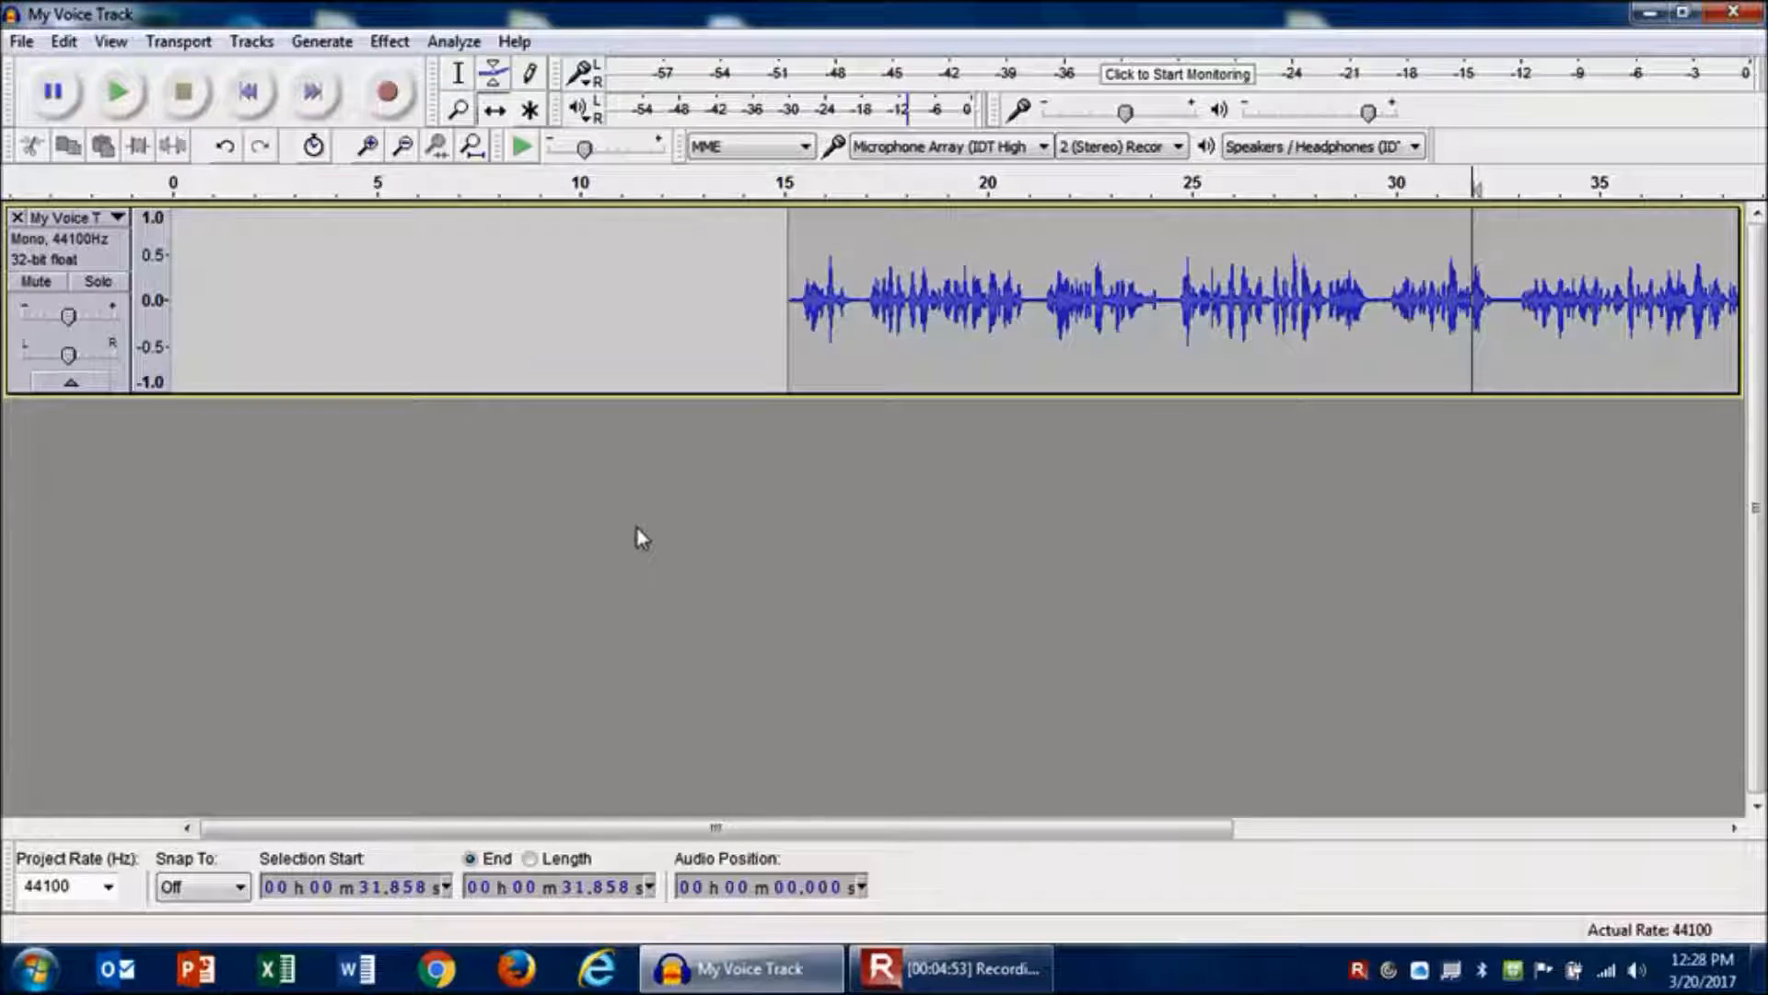
- Import Theme Music.mp3 from the Practice Audio Clips folder as a new track
{"action": "left_click", "coordinate": [21, 41]}
{"action": "mouse_move", "coordinate": [113, 368]}
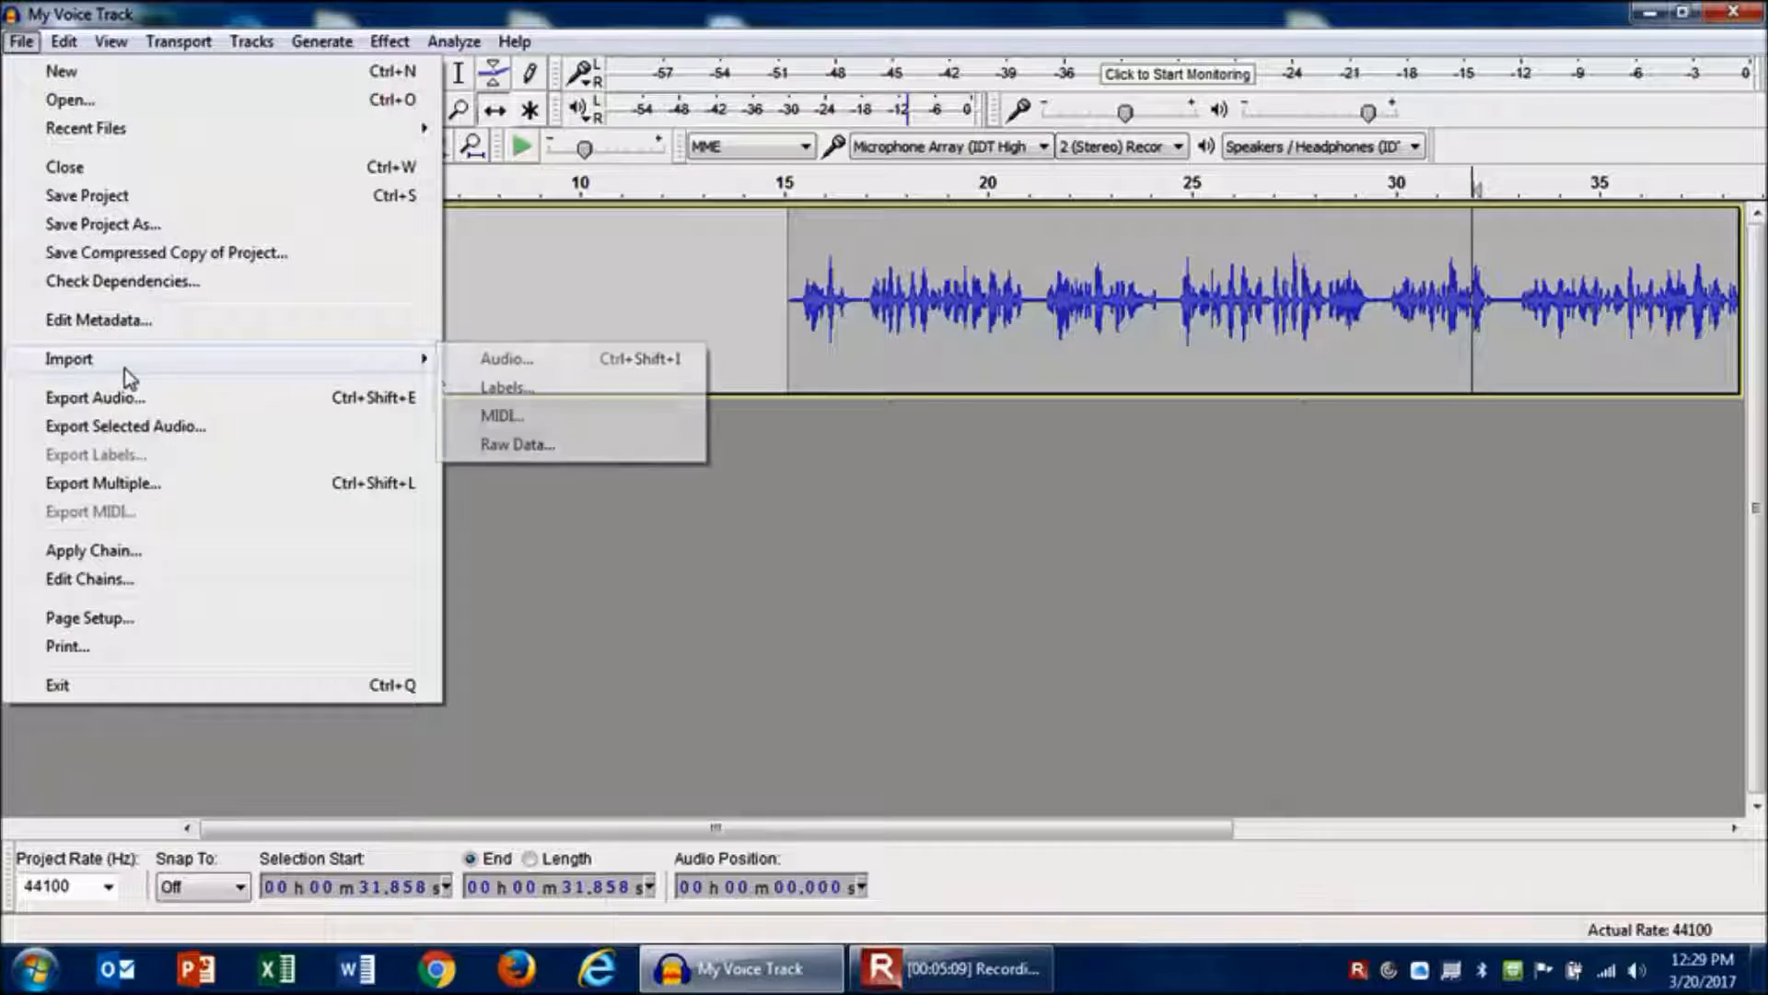
{"action": "left_click", "coordinate": [505, 359]}
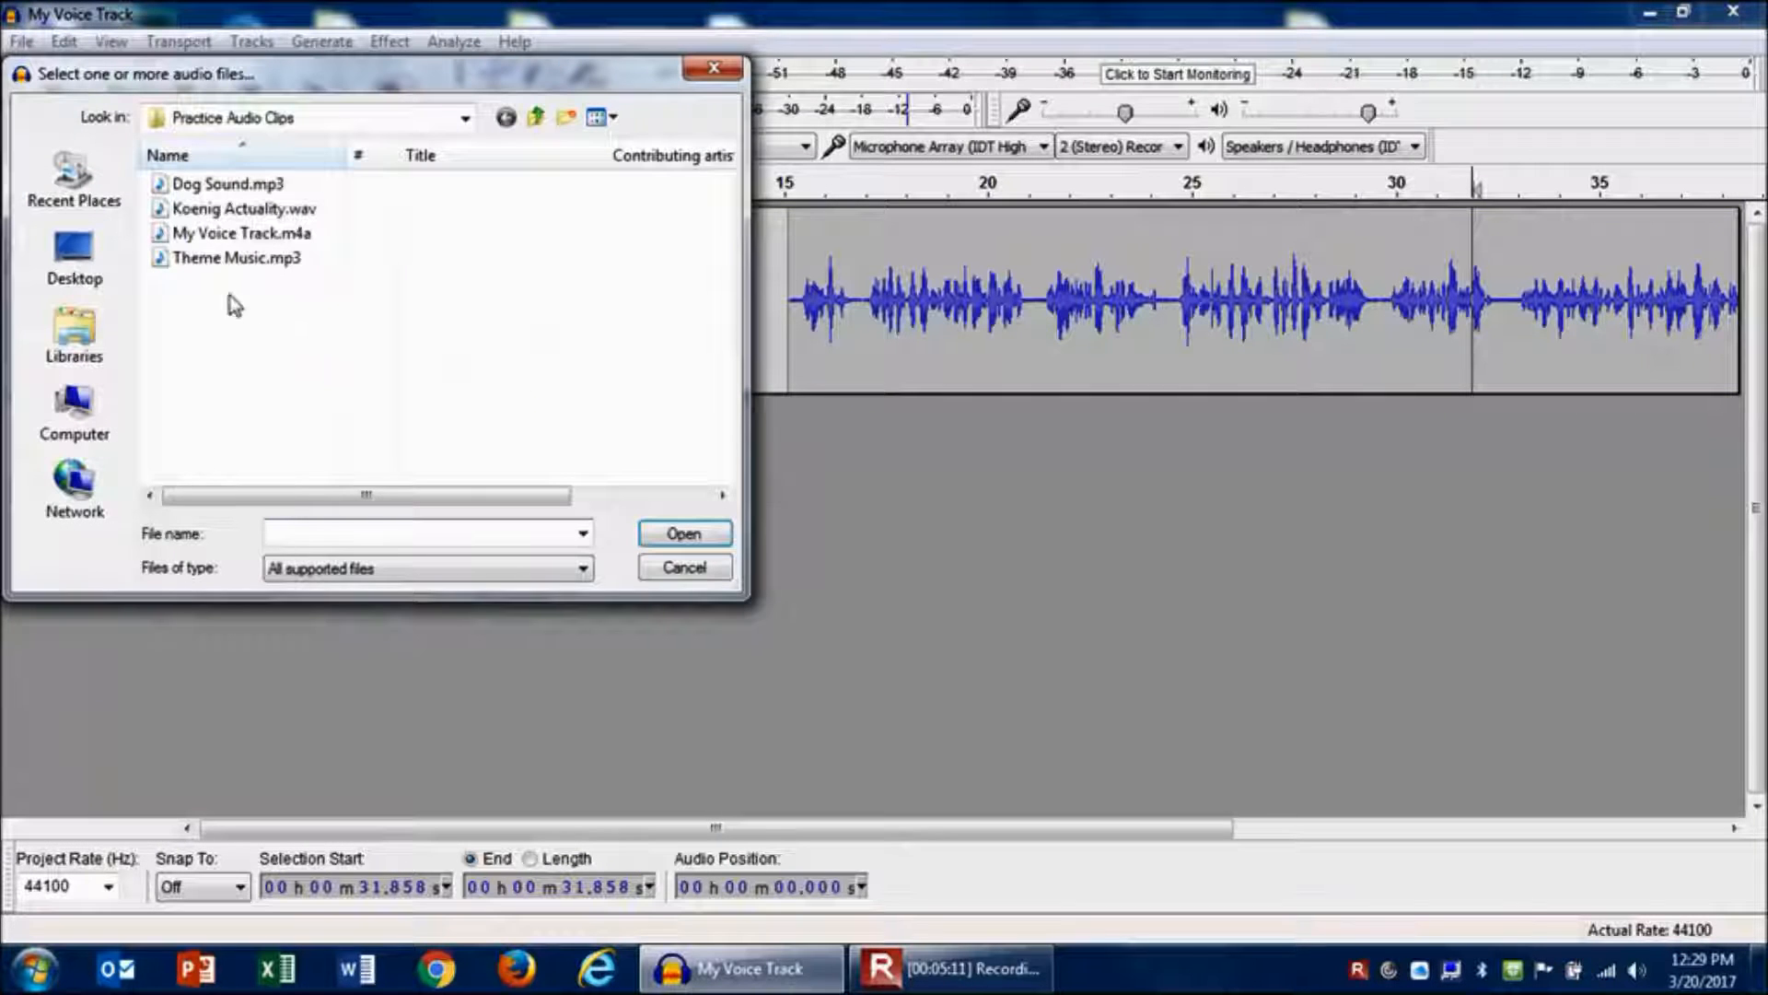
{"action": "double_click", "coordinate": [203, 261]}
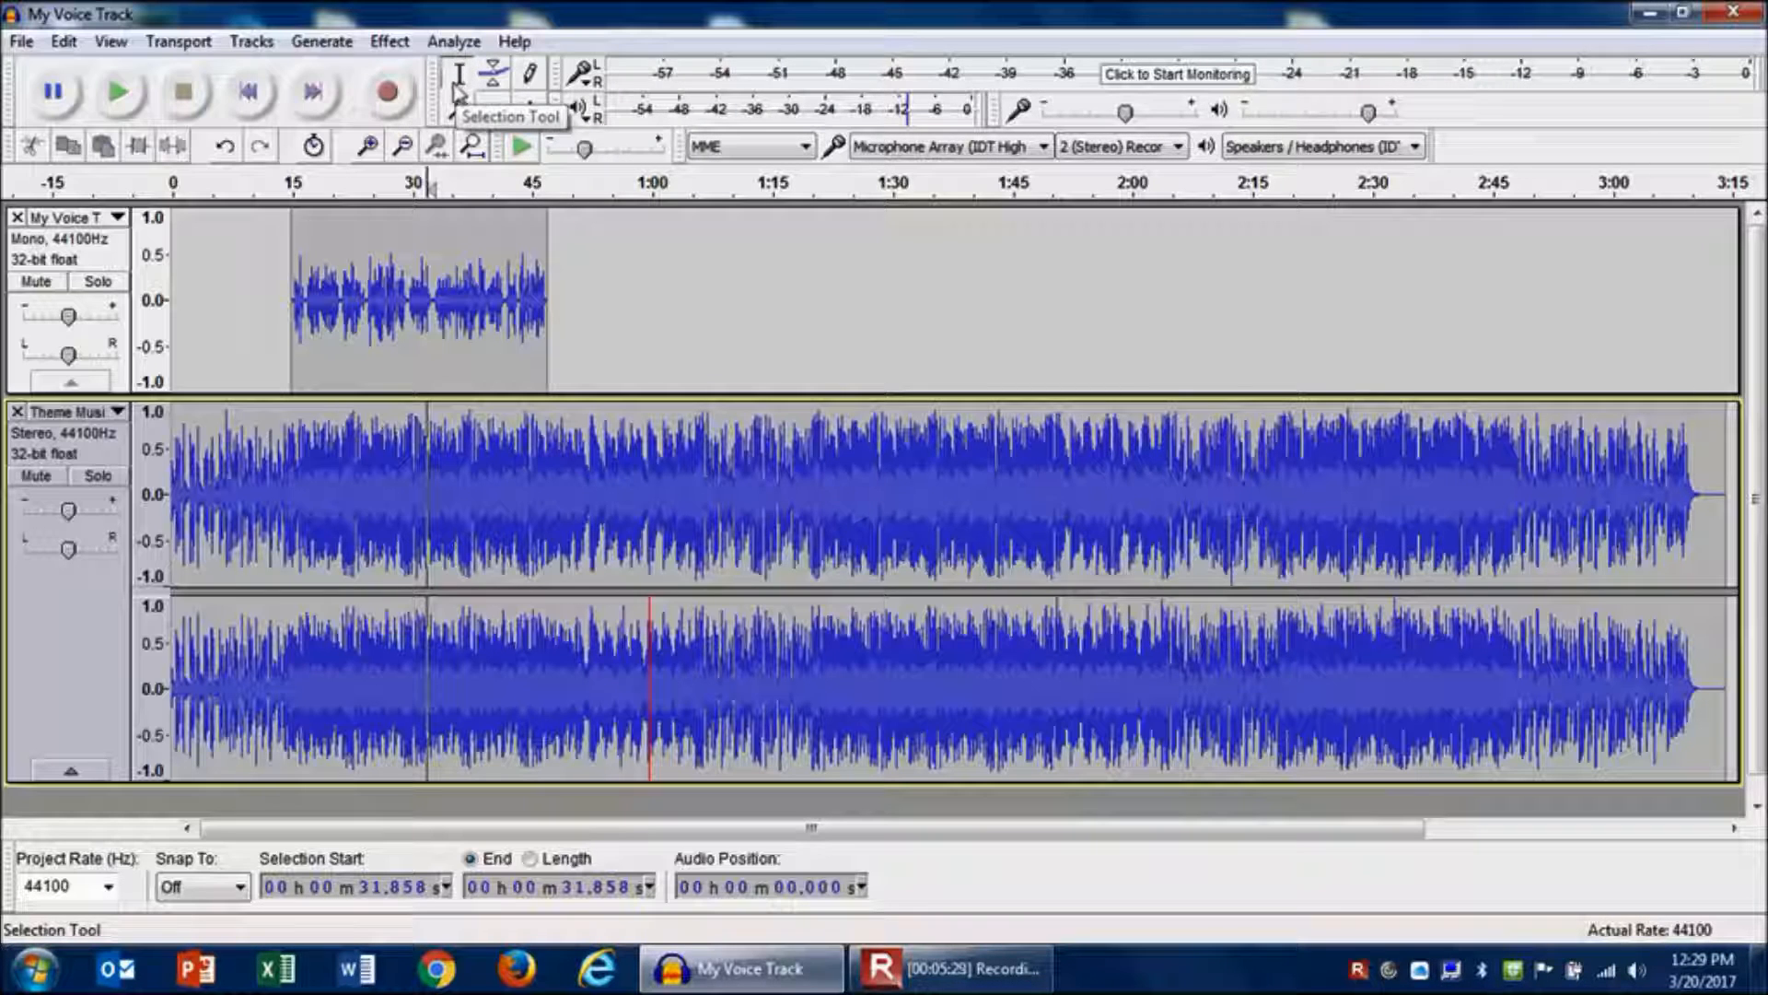
- Lower the Theme Music track's gain slightly and play the mix from near the start
{"action": "left_click", "coordinate": [178, 433]}
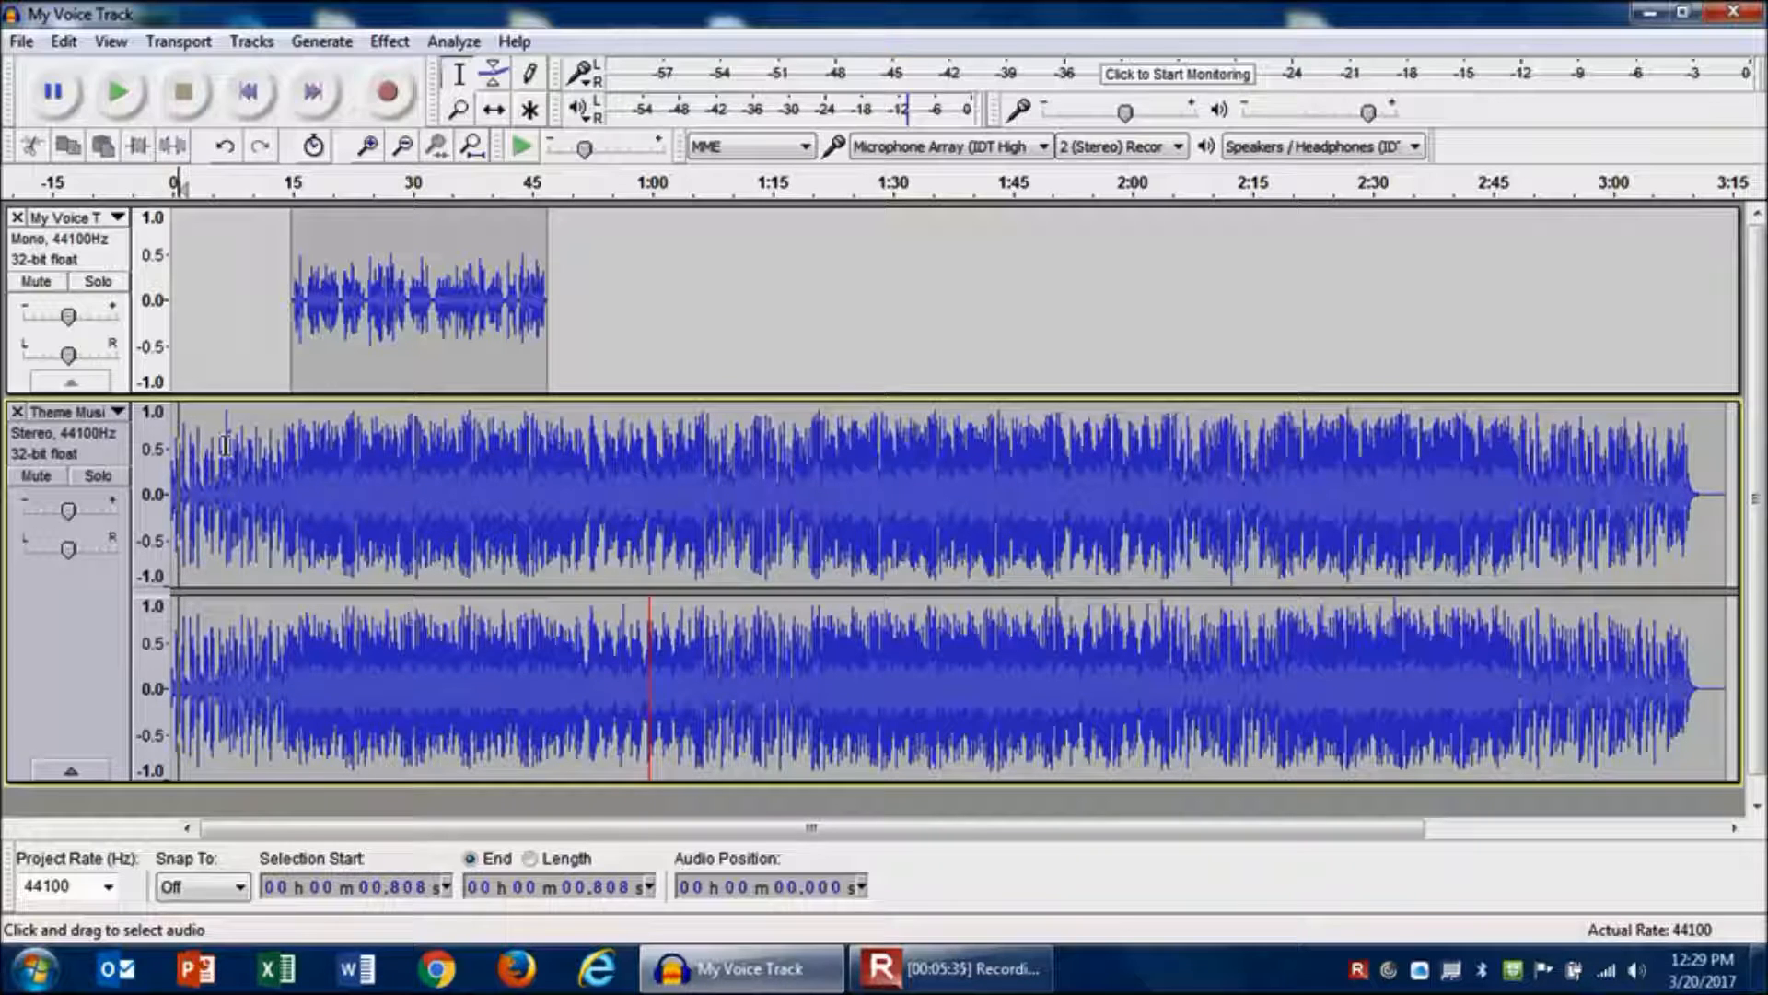
{"action": "key", "text": "space"}
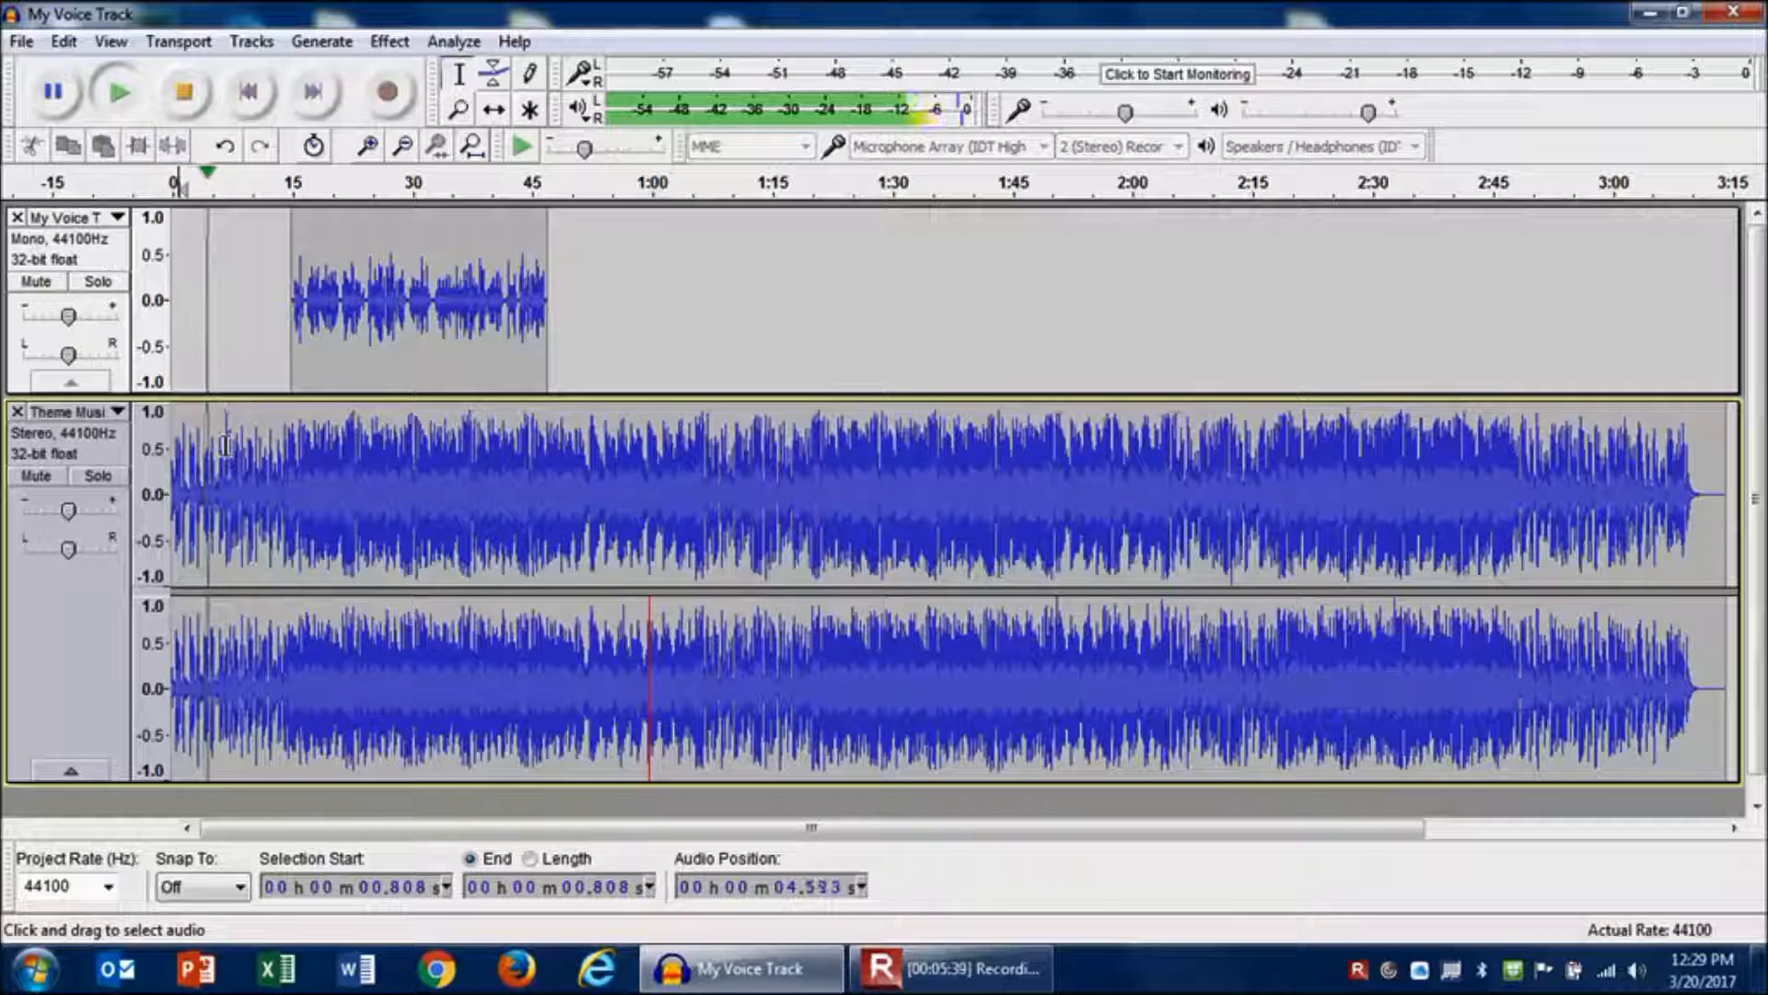
{"action": "key", "text": "space"}
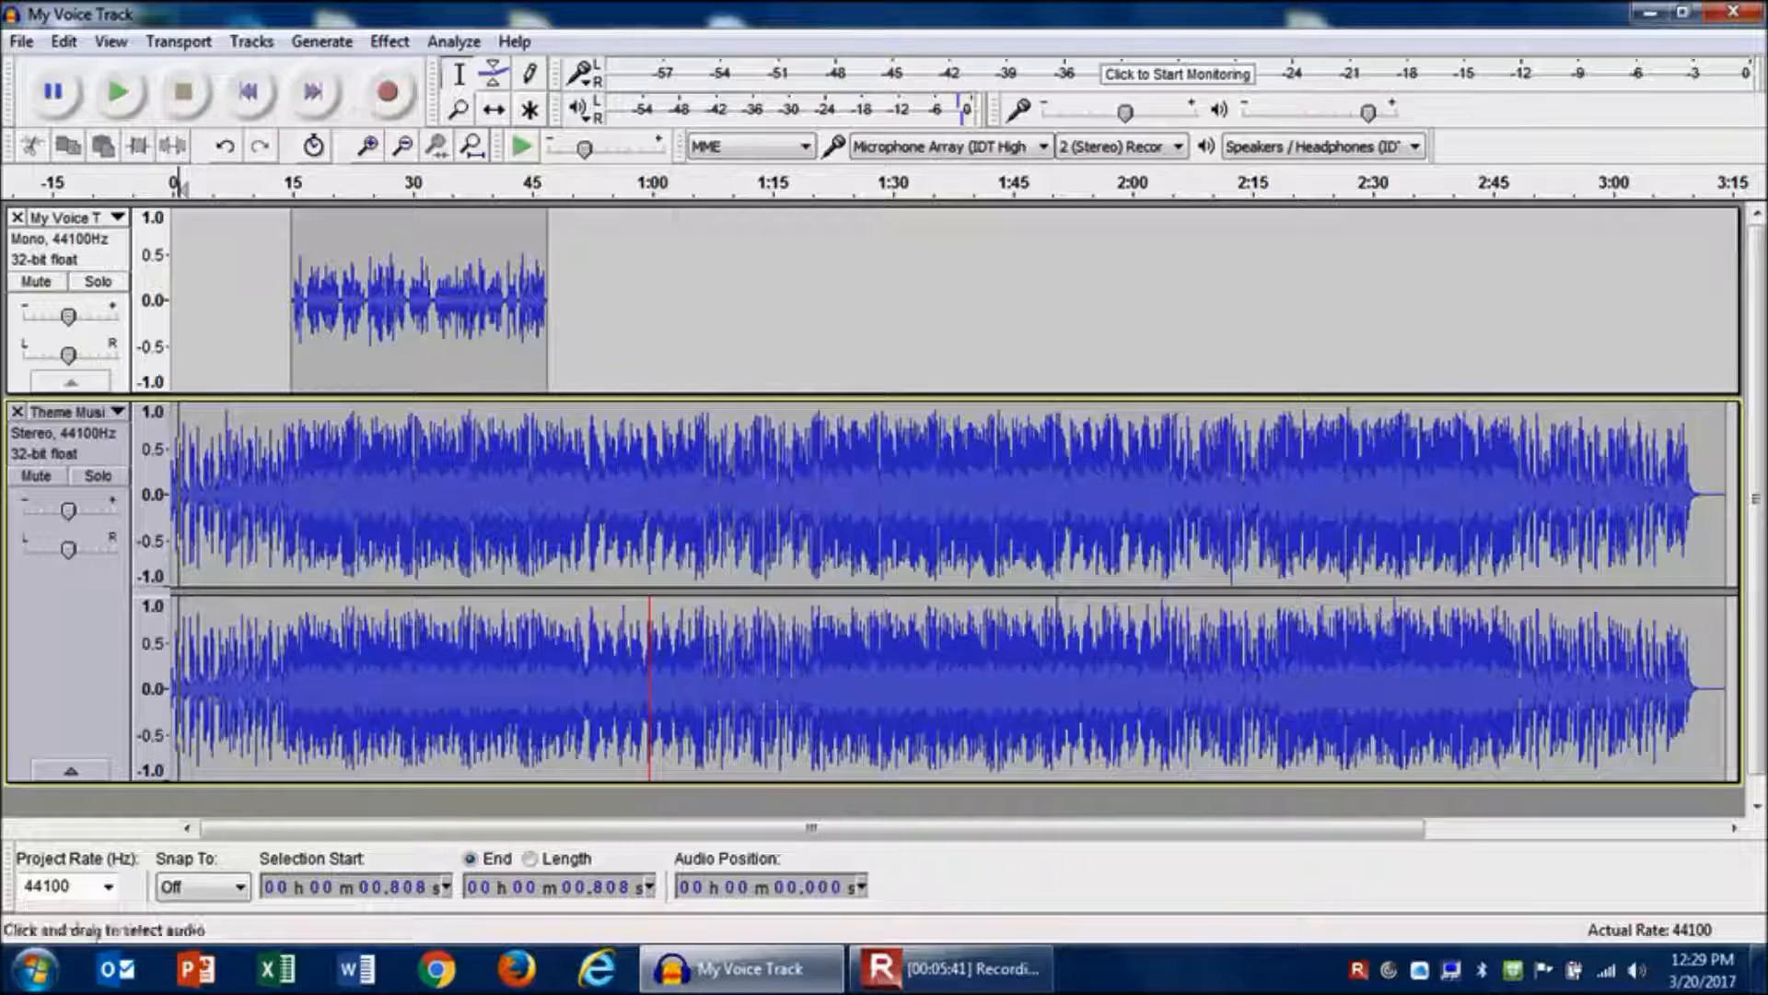
{"action": "left_click_drag", "start_coordinate": [67, 510], "coordinate": [53, 513]}
{"action": "key", "text": "space"}
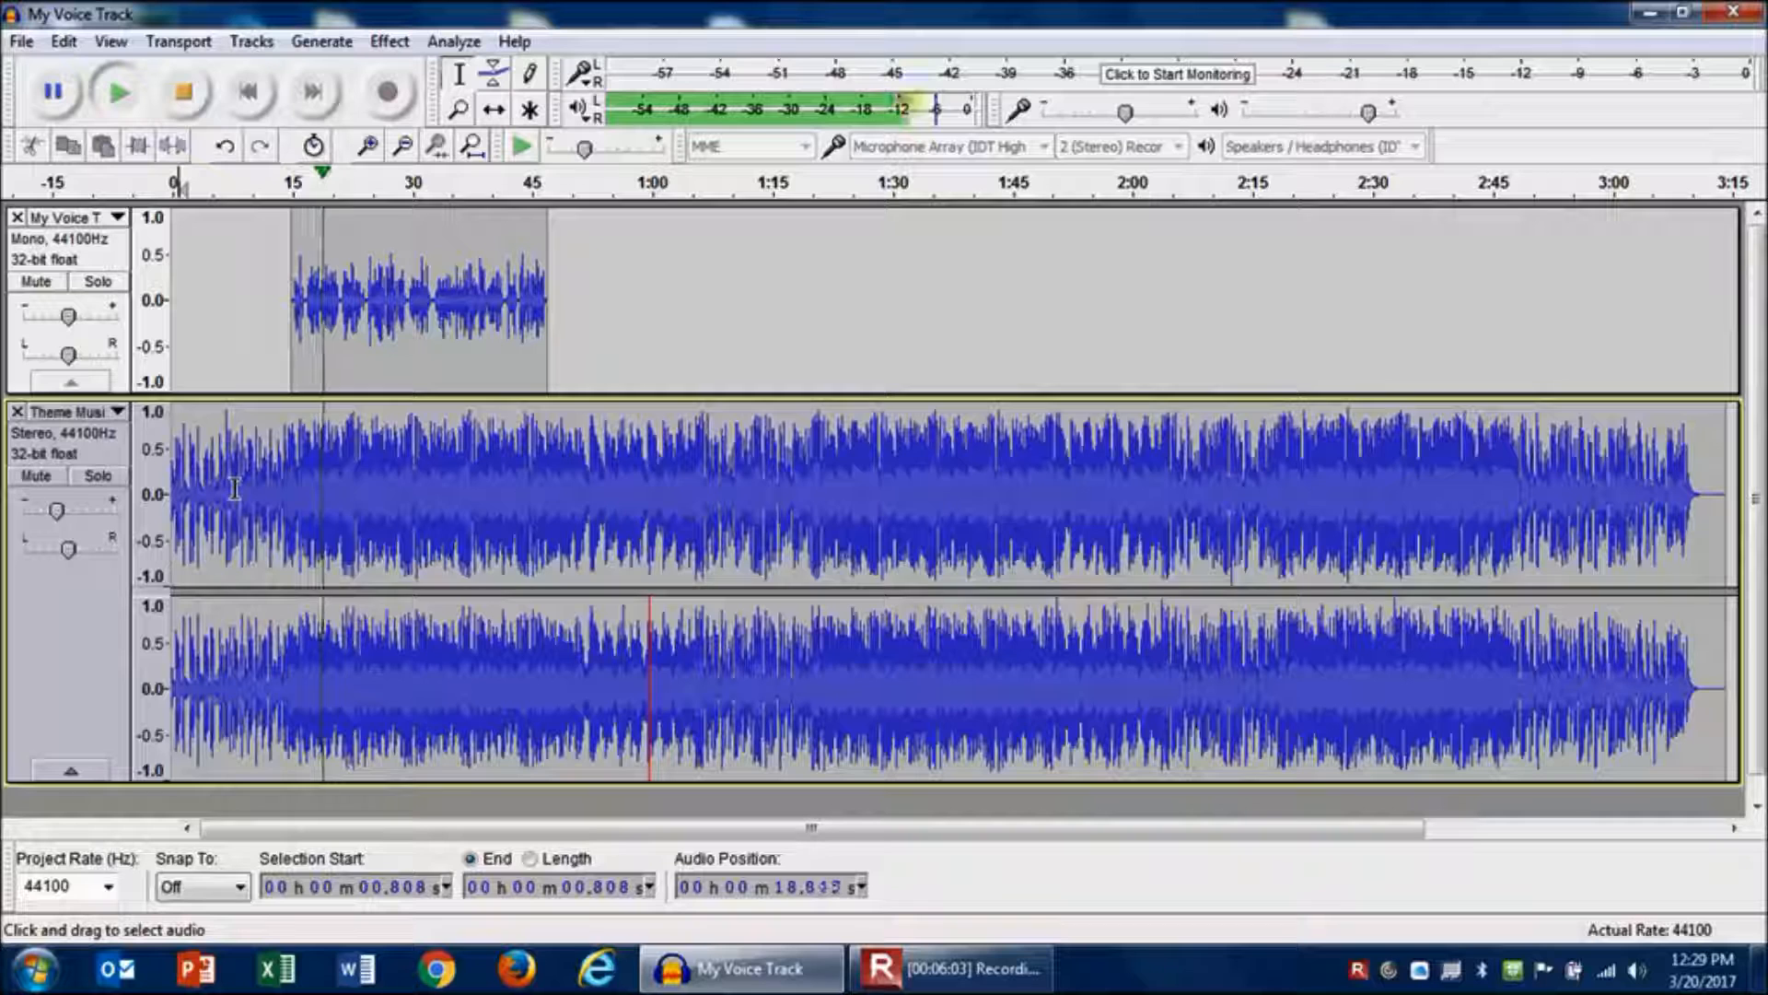
- Stop playback and, with the Envelope tool, fade the Theme Music down to near silence under the voice from about 15 seconds, rising back up by about 45 seconds
{"action": "key", "text": "space"}
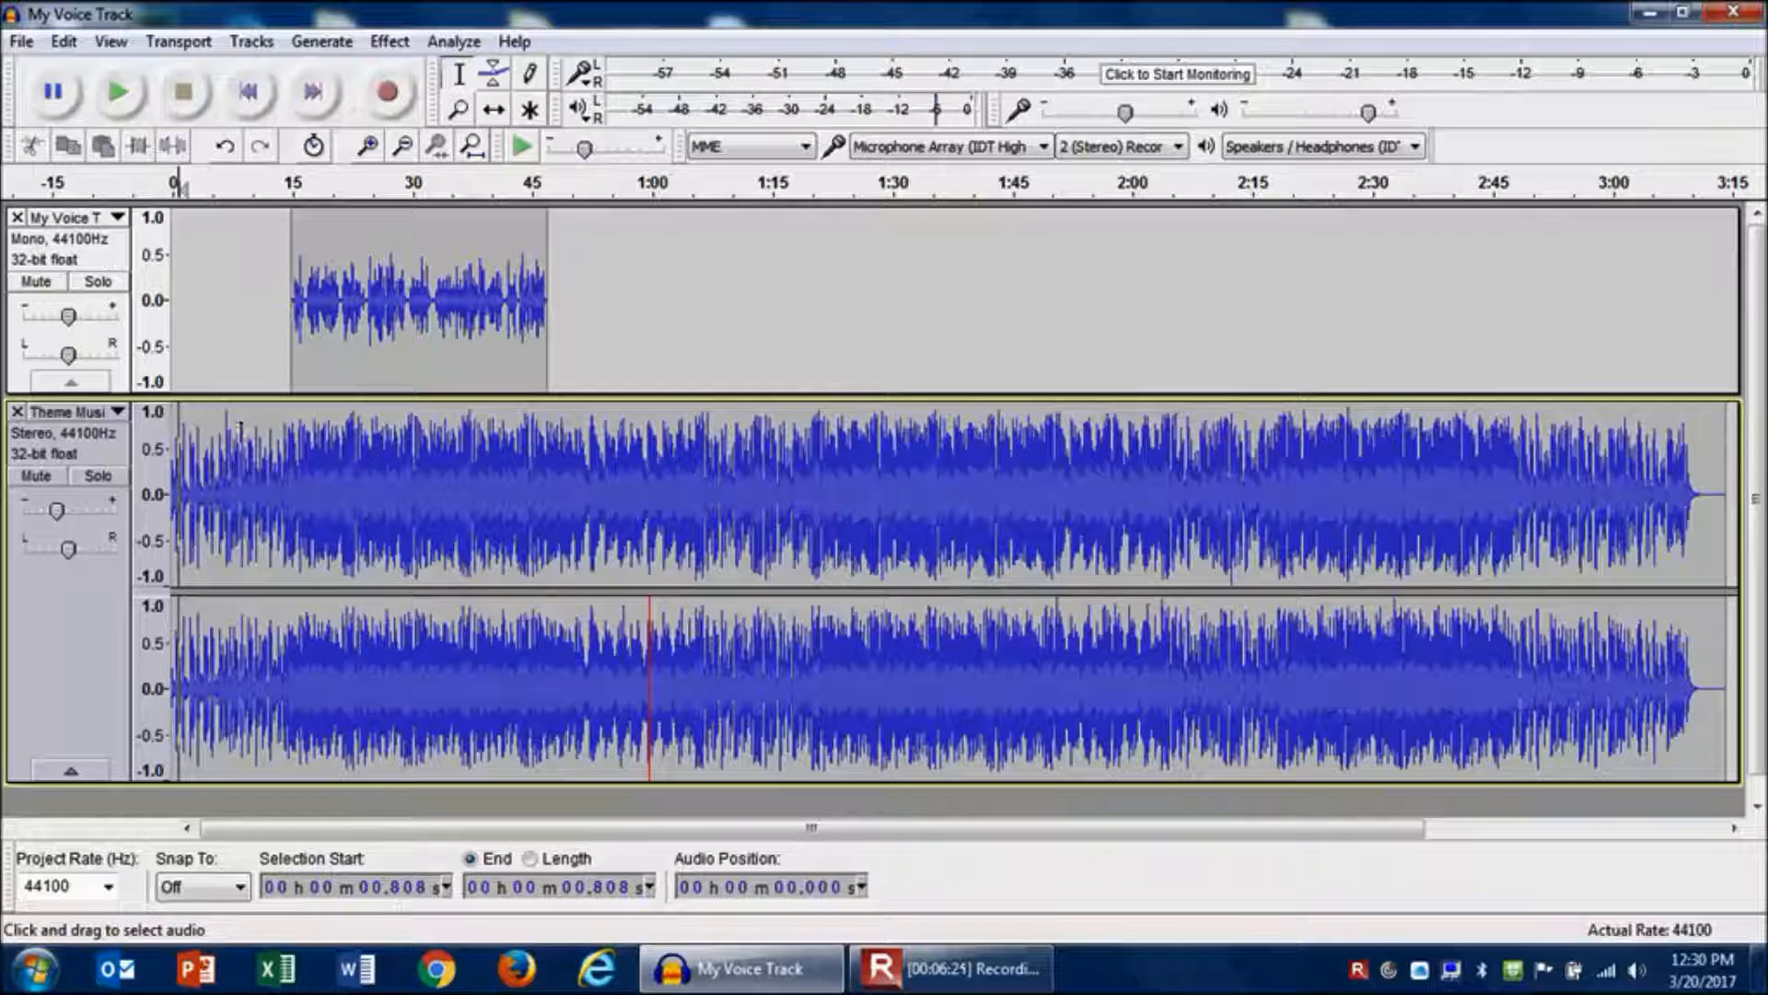
{"action": "left_click", "coordinate": [291, 431]}
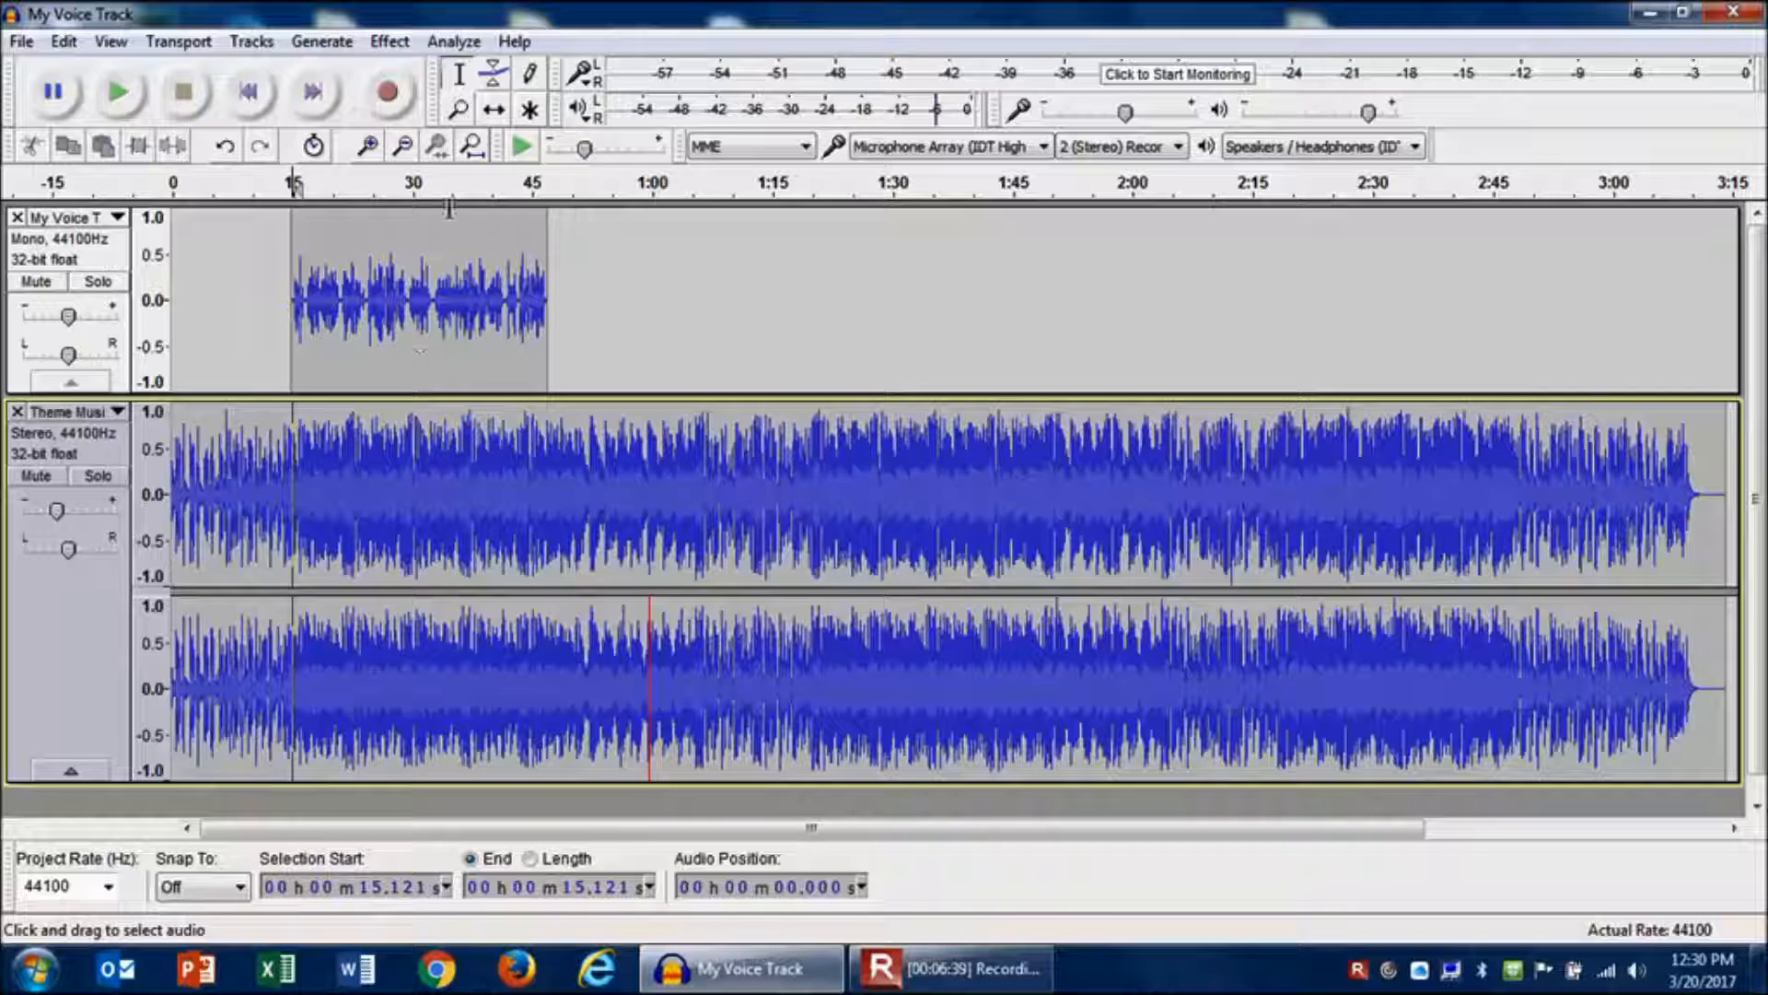
{"action": "left_click", "coordinate": [494, 78]}
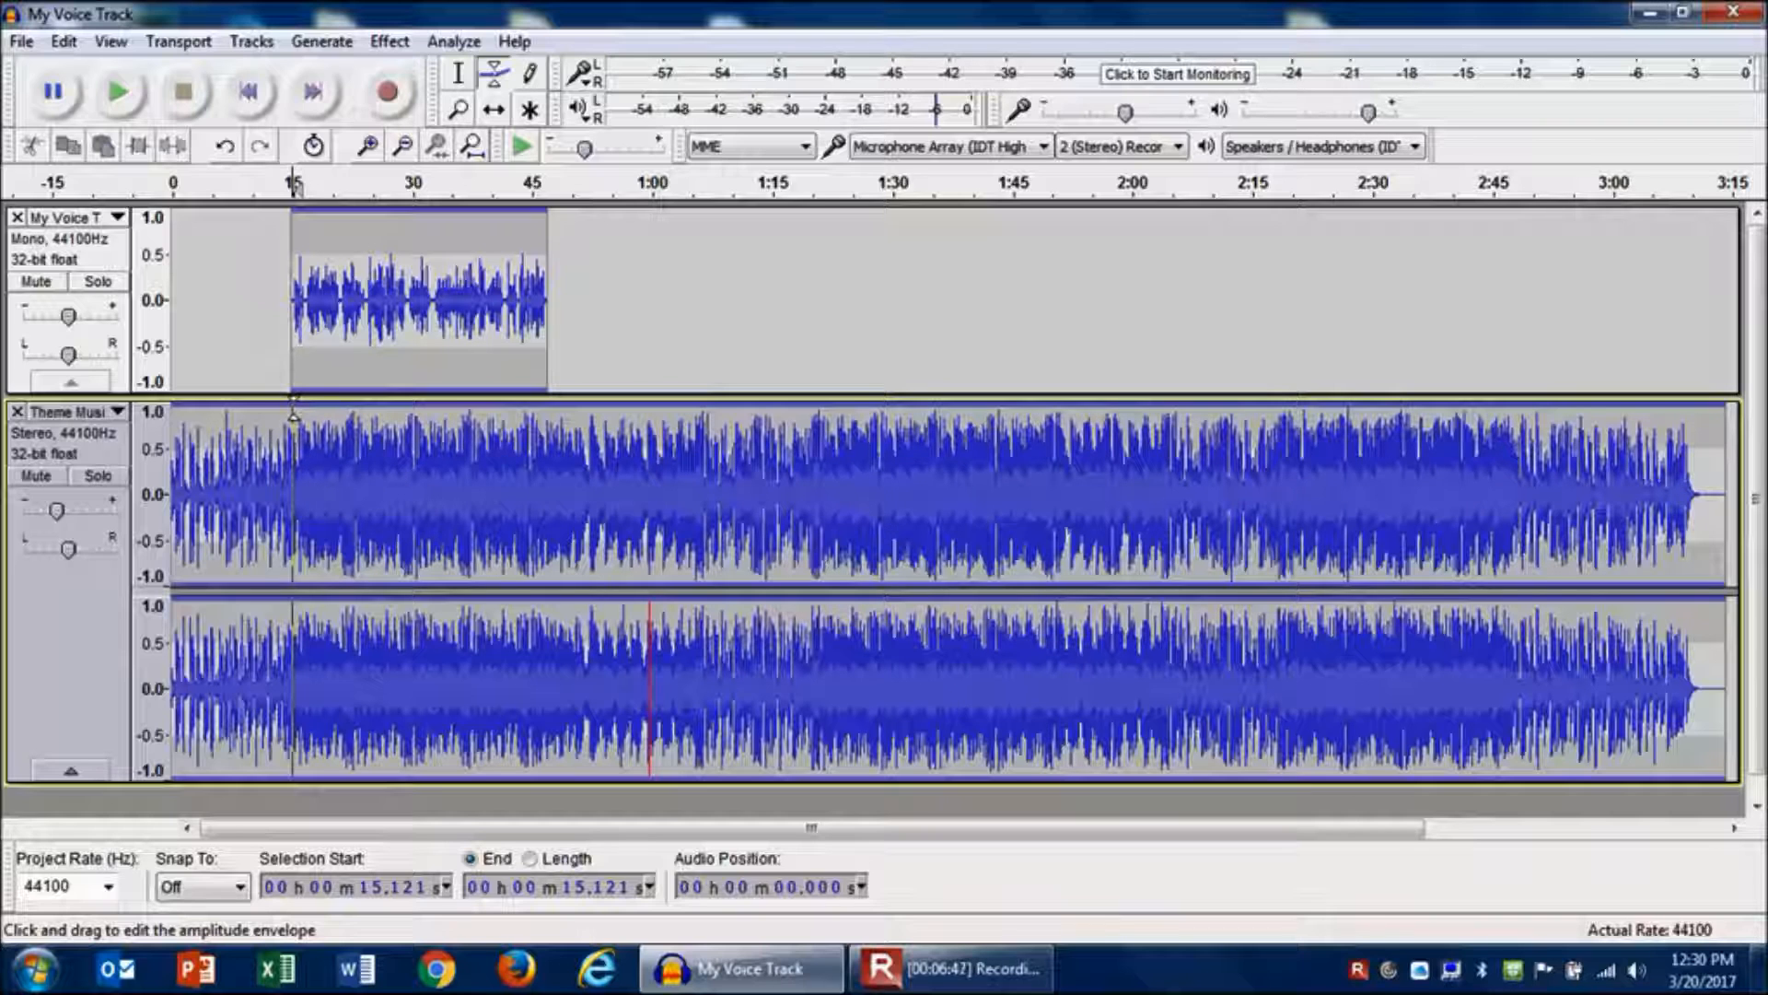
{"action": "left_click_drag", "start_coordinate": [293, 415], "coordinate": [293, 422]}
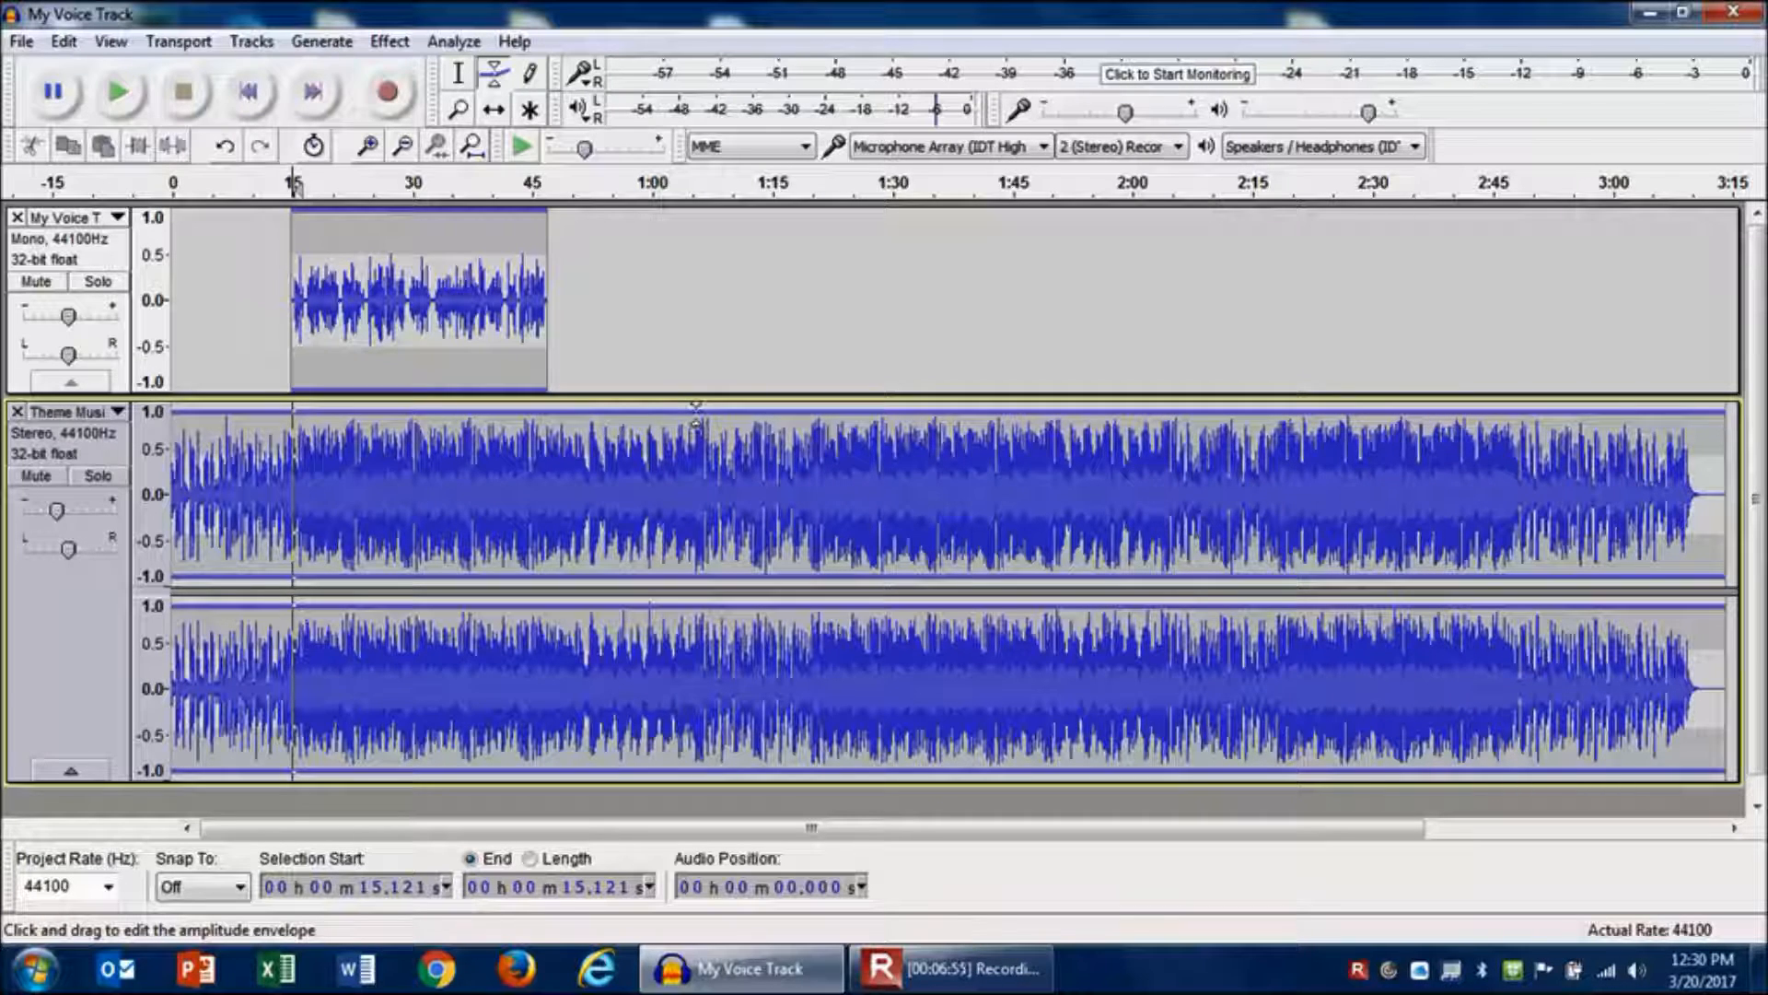
{"action": "left_click_drag", "start_coordinate": [696, 419], "coordinate": [696, 425]}
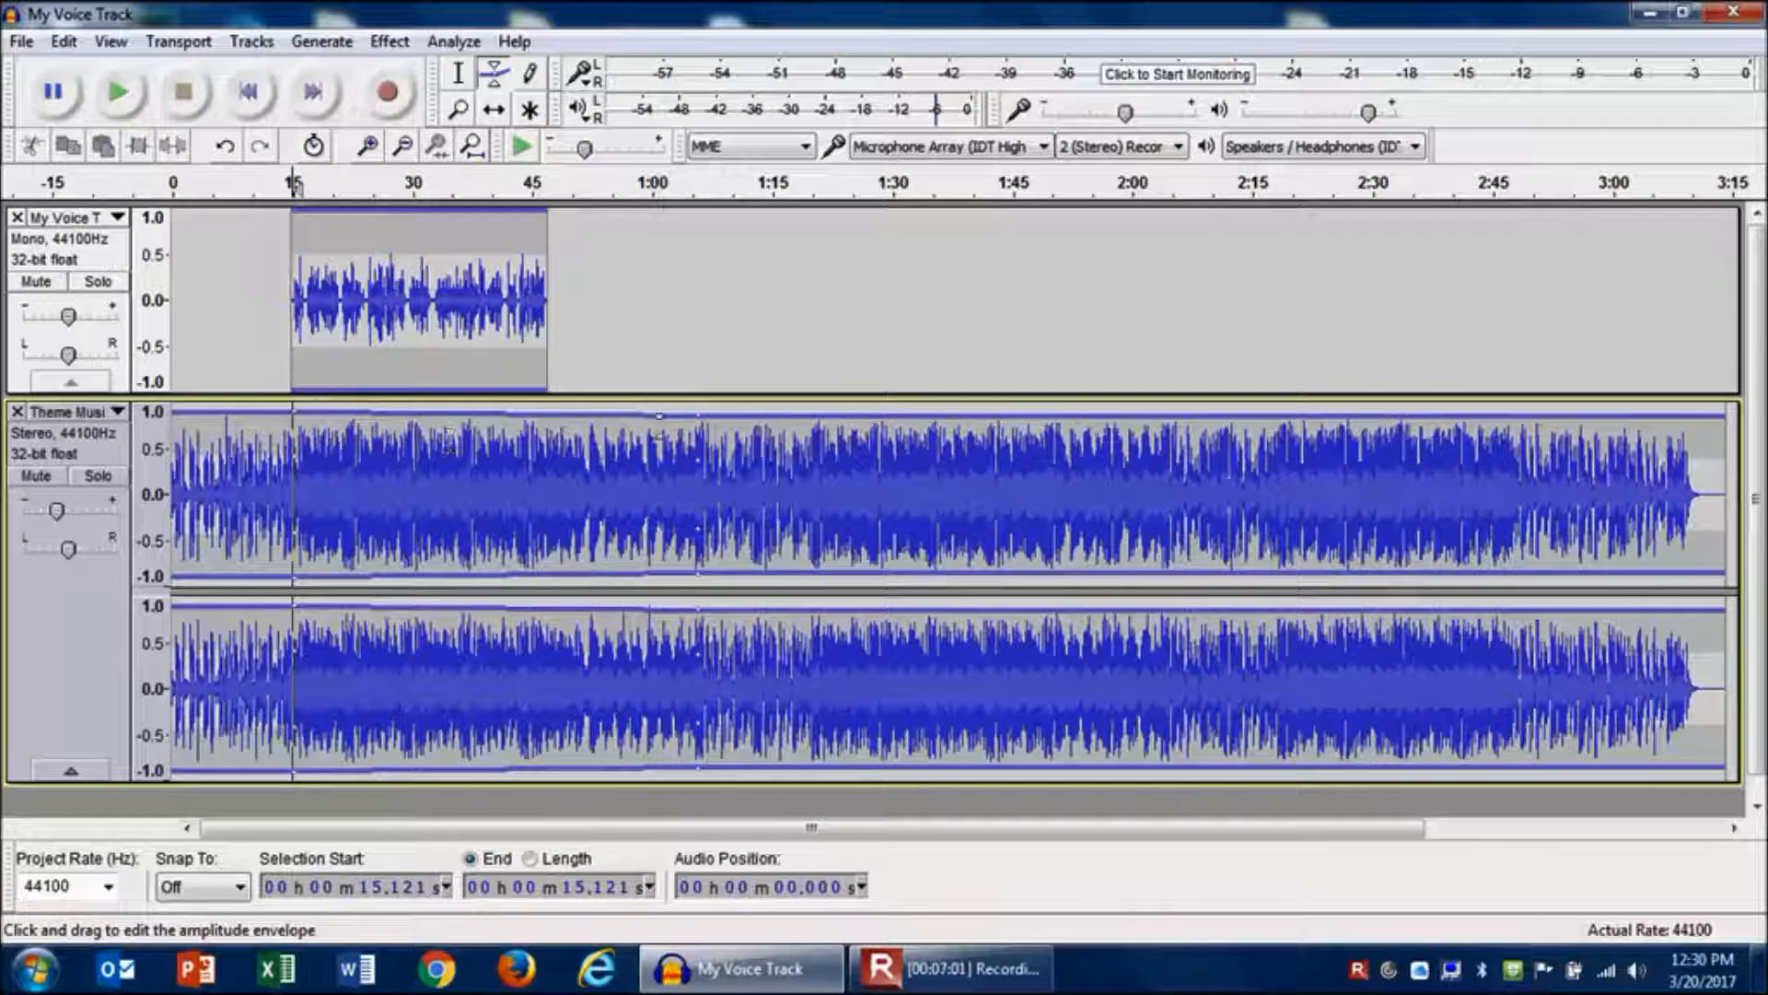
{"action": "left_click_drag", "start_coordinate": [326, 419], "coordinate": [344, 462]}
{"action": "left_click_drag", "start_coordinate": [345, 464], "coordinate": [336, 474]}
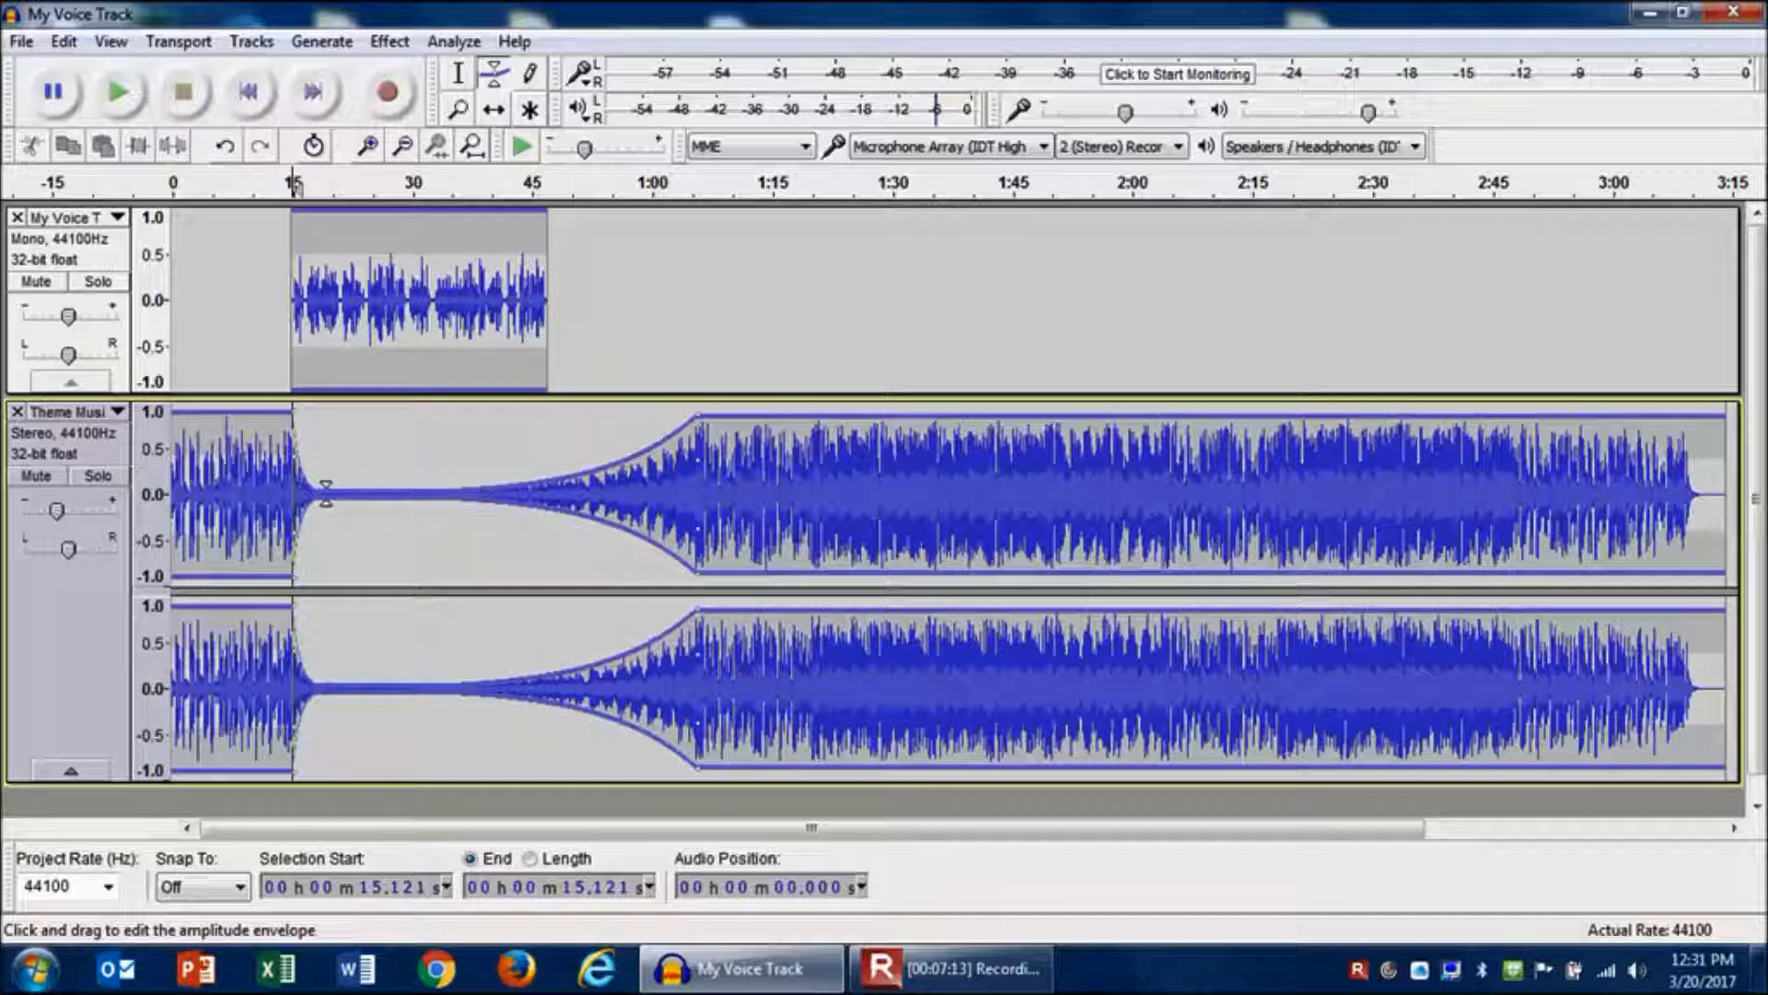
{"action": "left_click_drag", "start_coordinate": [452, 458], "coordinate": [341, 476]}
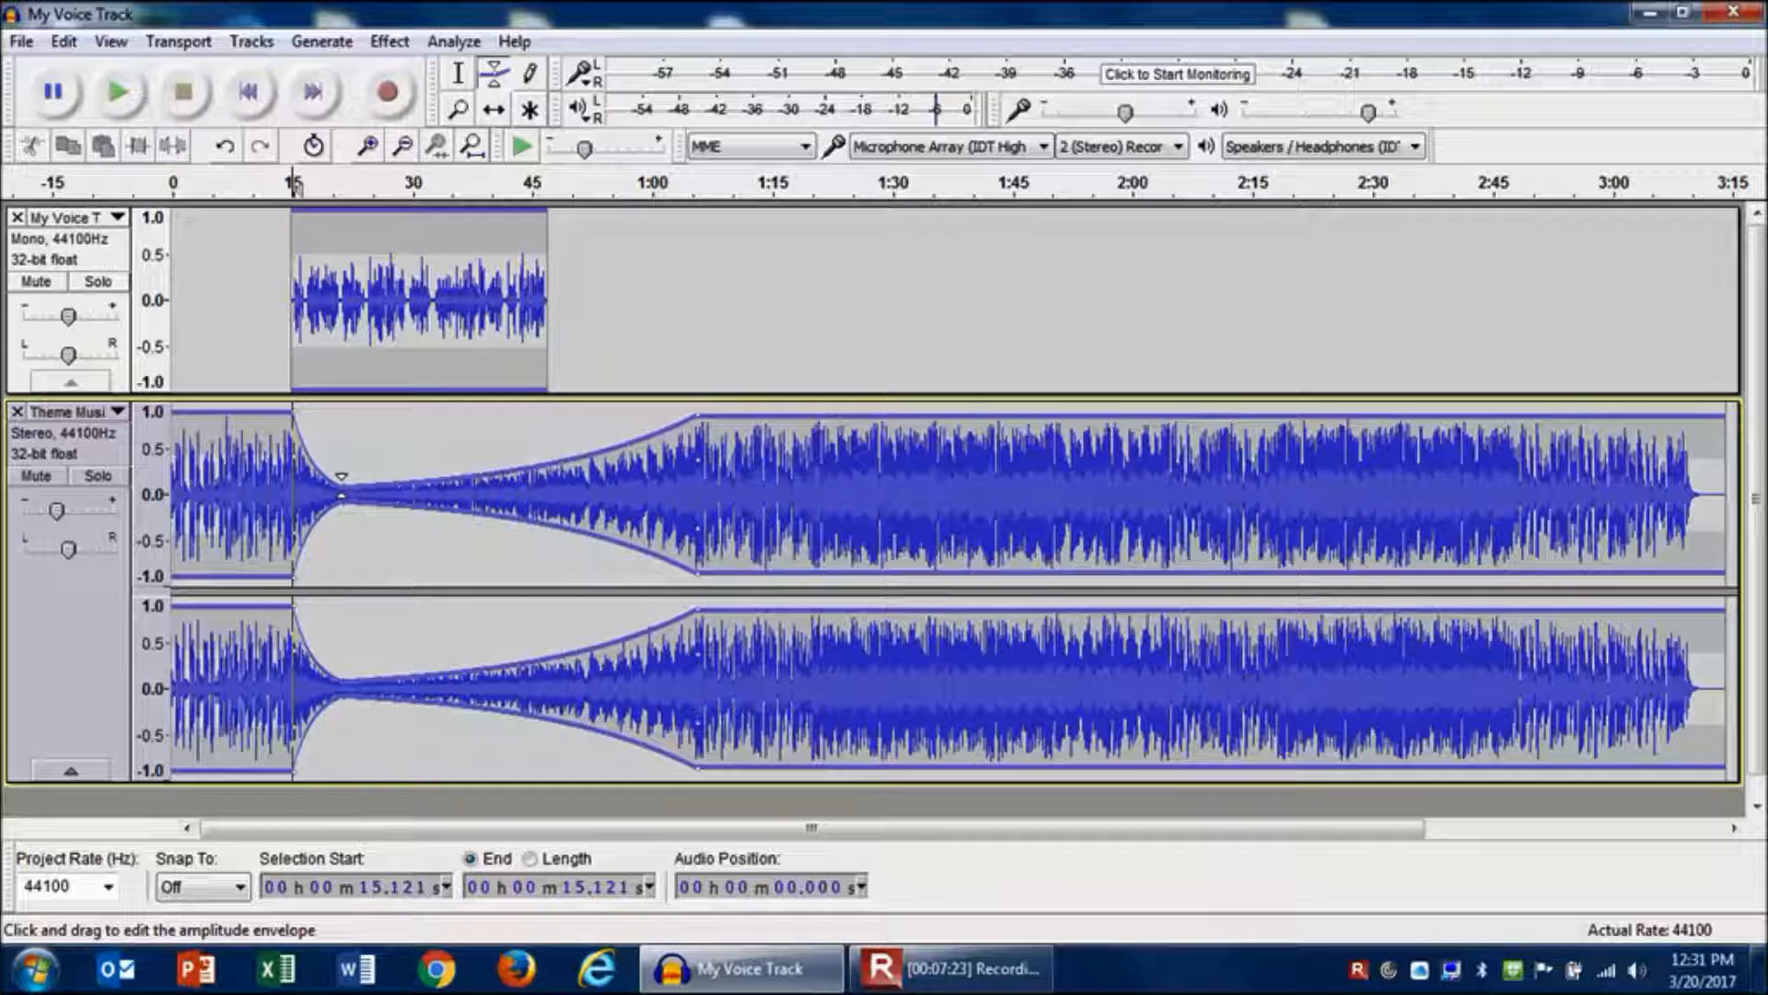
{"action": "left_click_drag", "start_coordinate": [585, 458], "coordinate": [579, 485]}
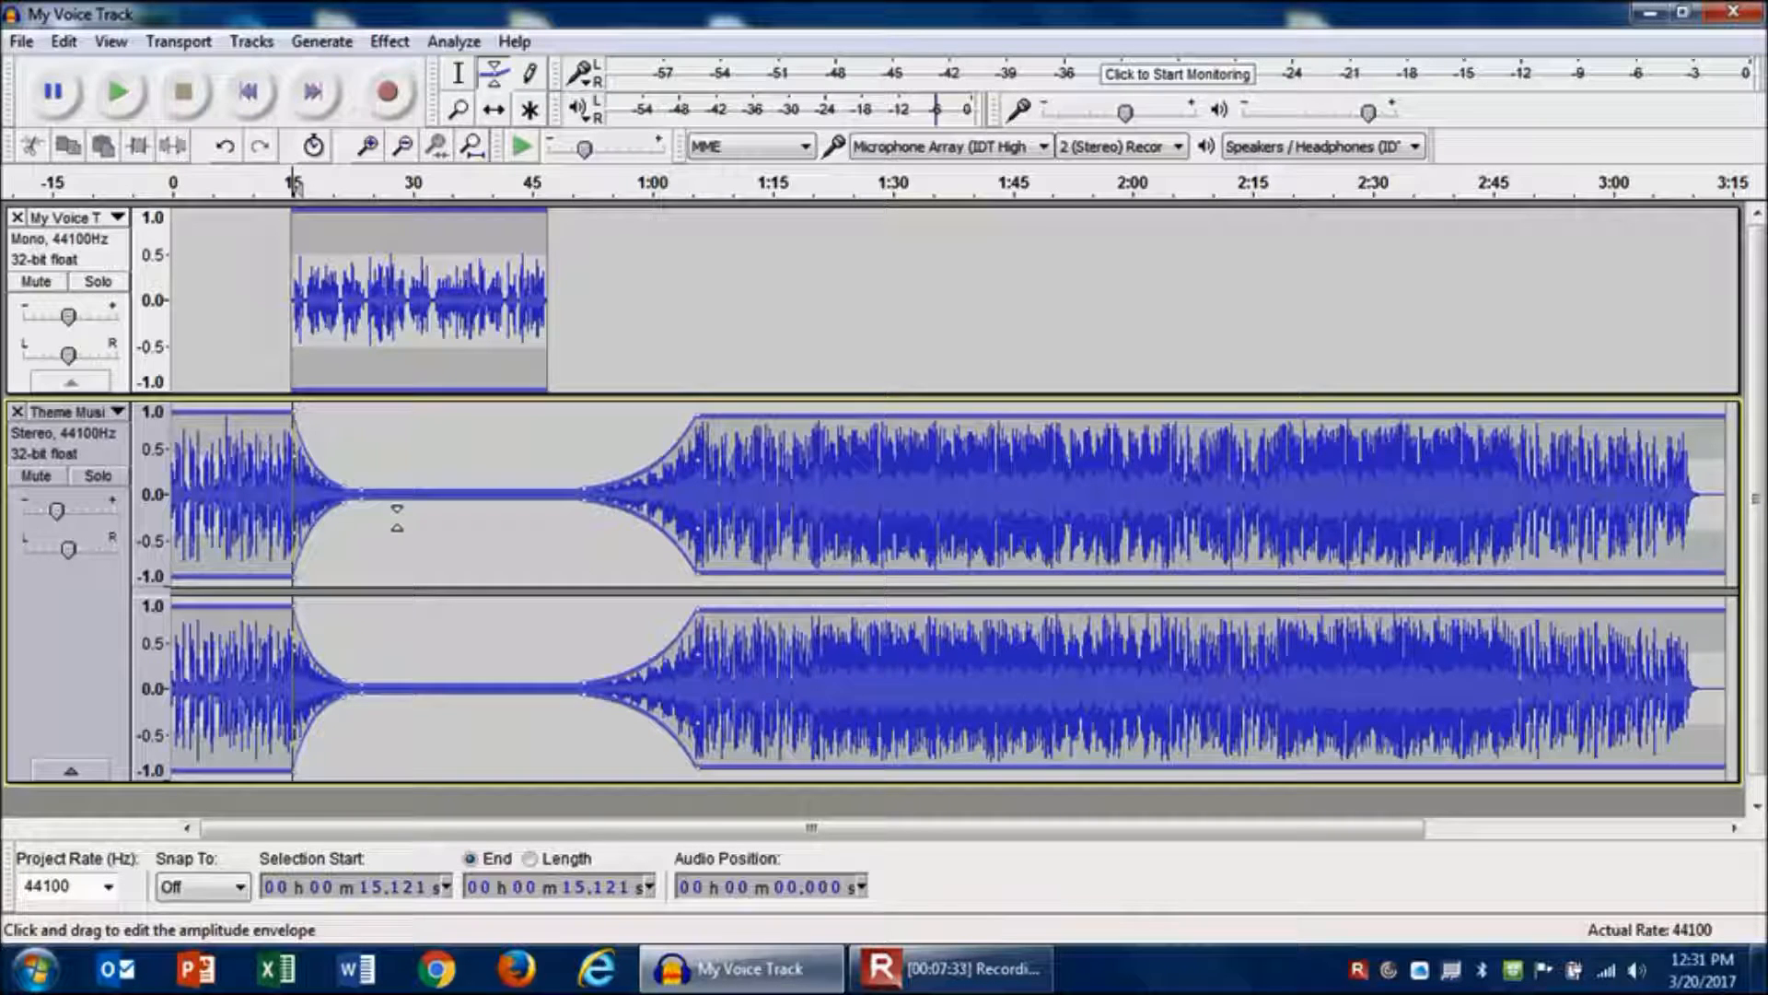
{"action": "mouse_move", "coordinate": [391, 486]}
{"action": "left_mouse_down"}
{"action": "mouse_move", "coordinate": [348, 477]}
{"action": "mouse_move", "coordinate": [359, 491]}
{"action": "left_mouse_up"}
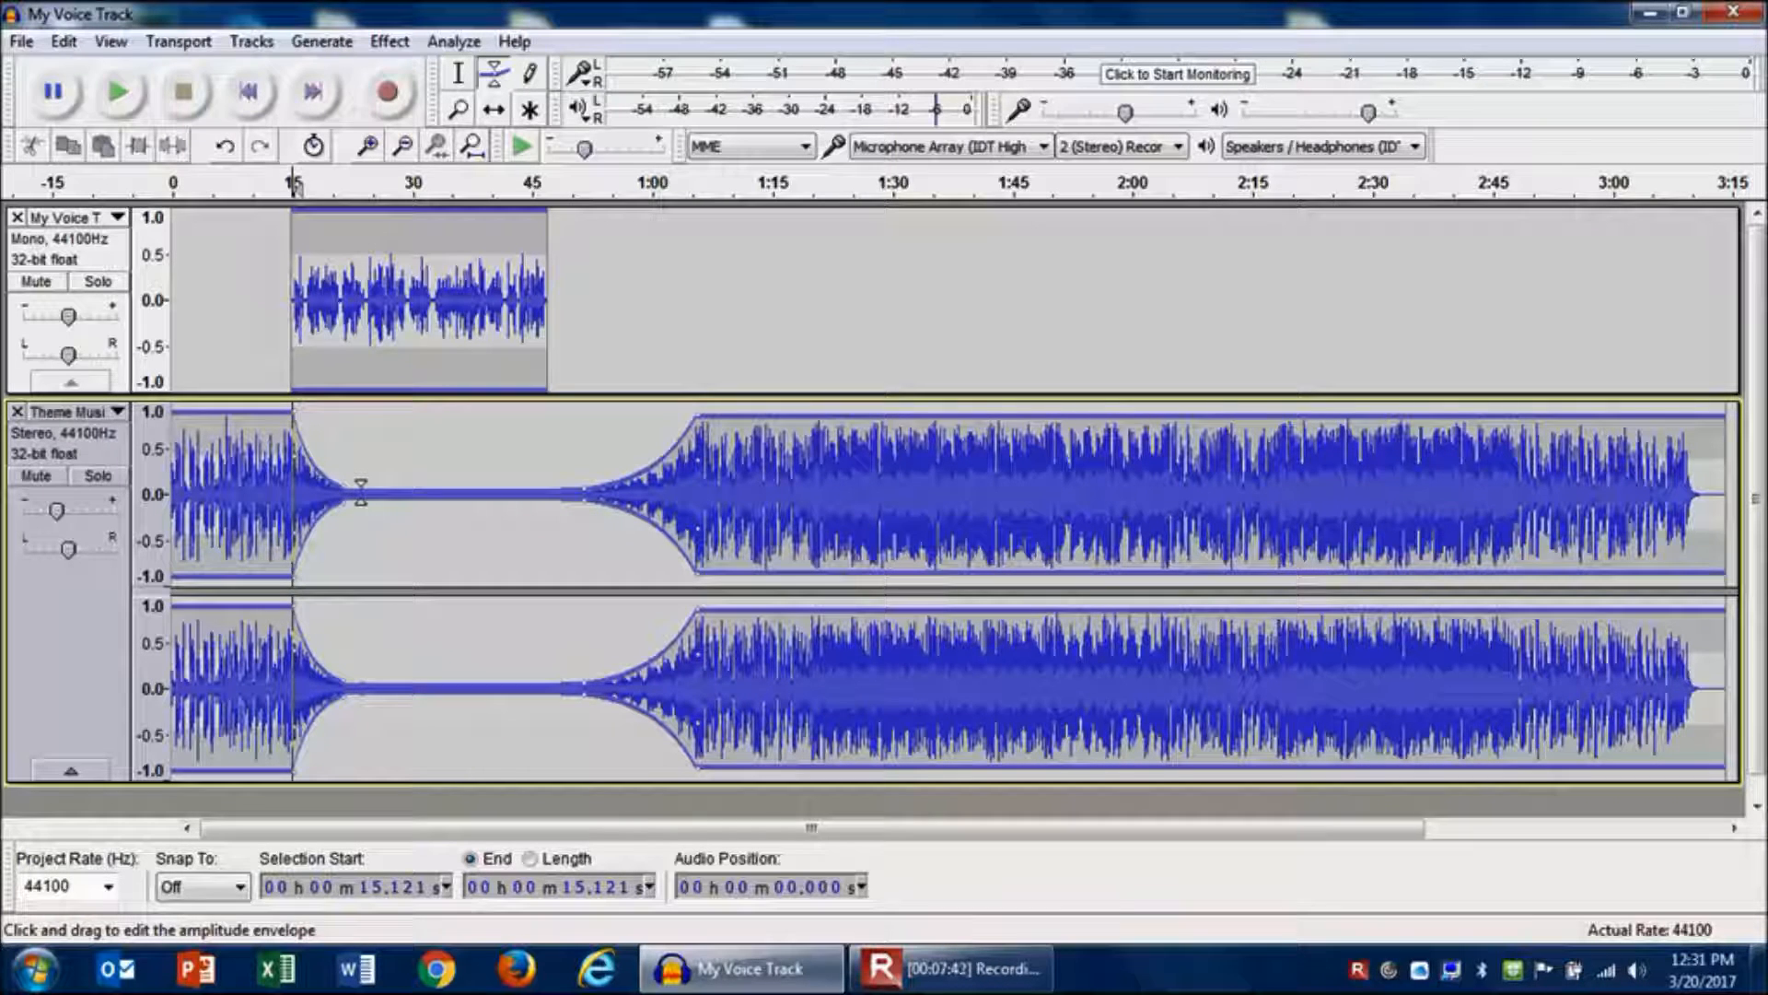
{"action": "left_click", "coordinate": [464, 77]}
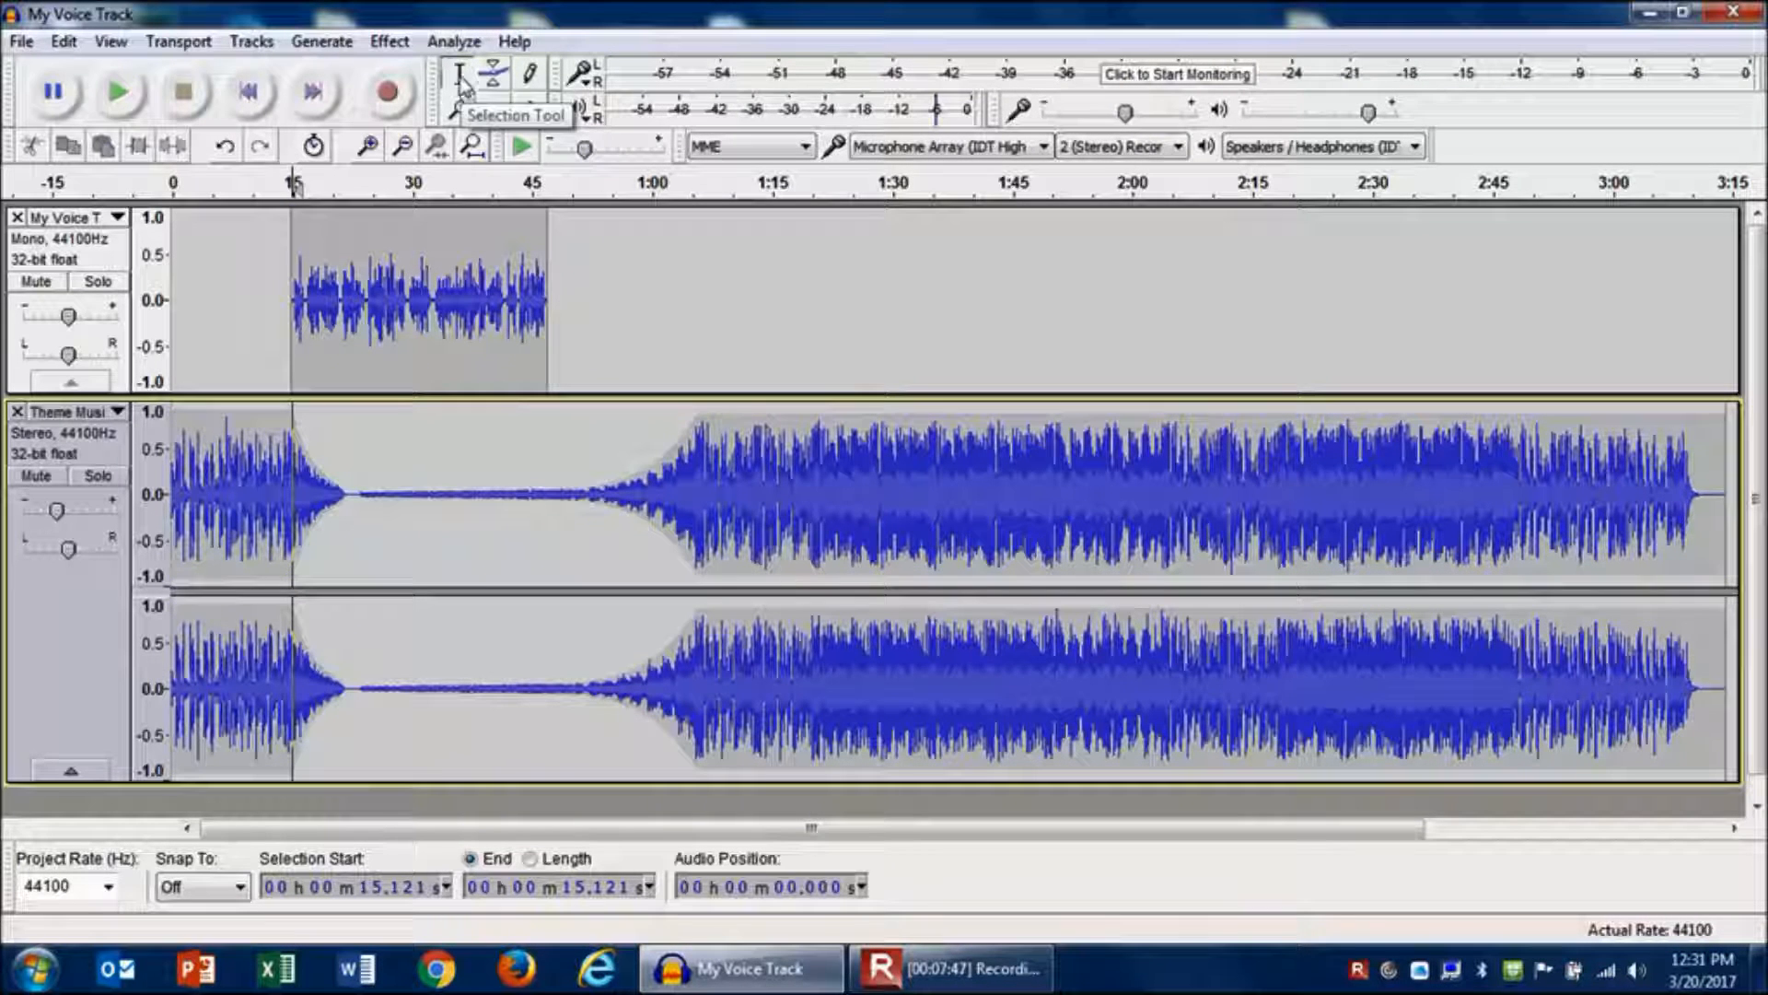
- Play the mix from about 9 seconds and again from about 21 seconds to check the music fade under the voice
{"action": "left_click", "coordinate": [242, 305]}
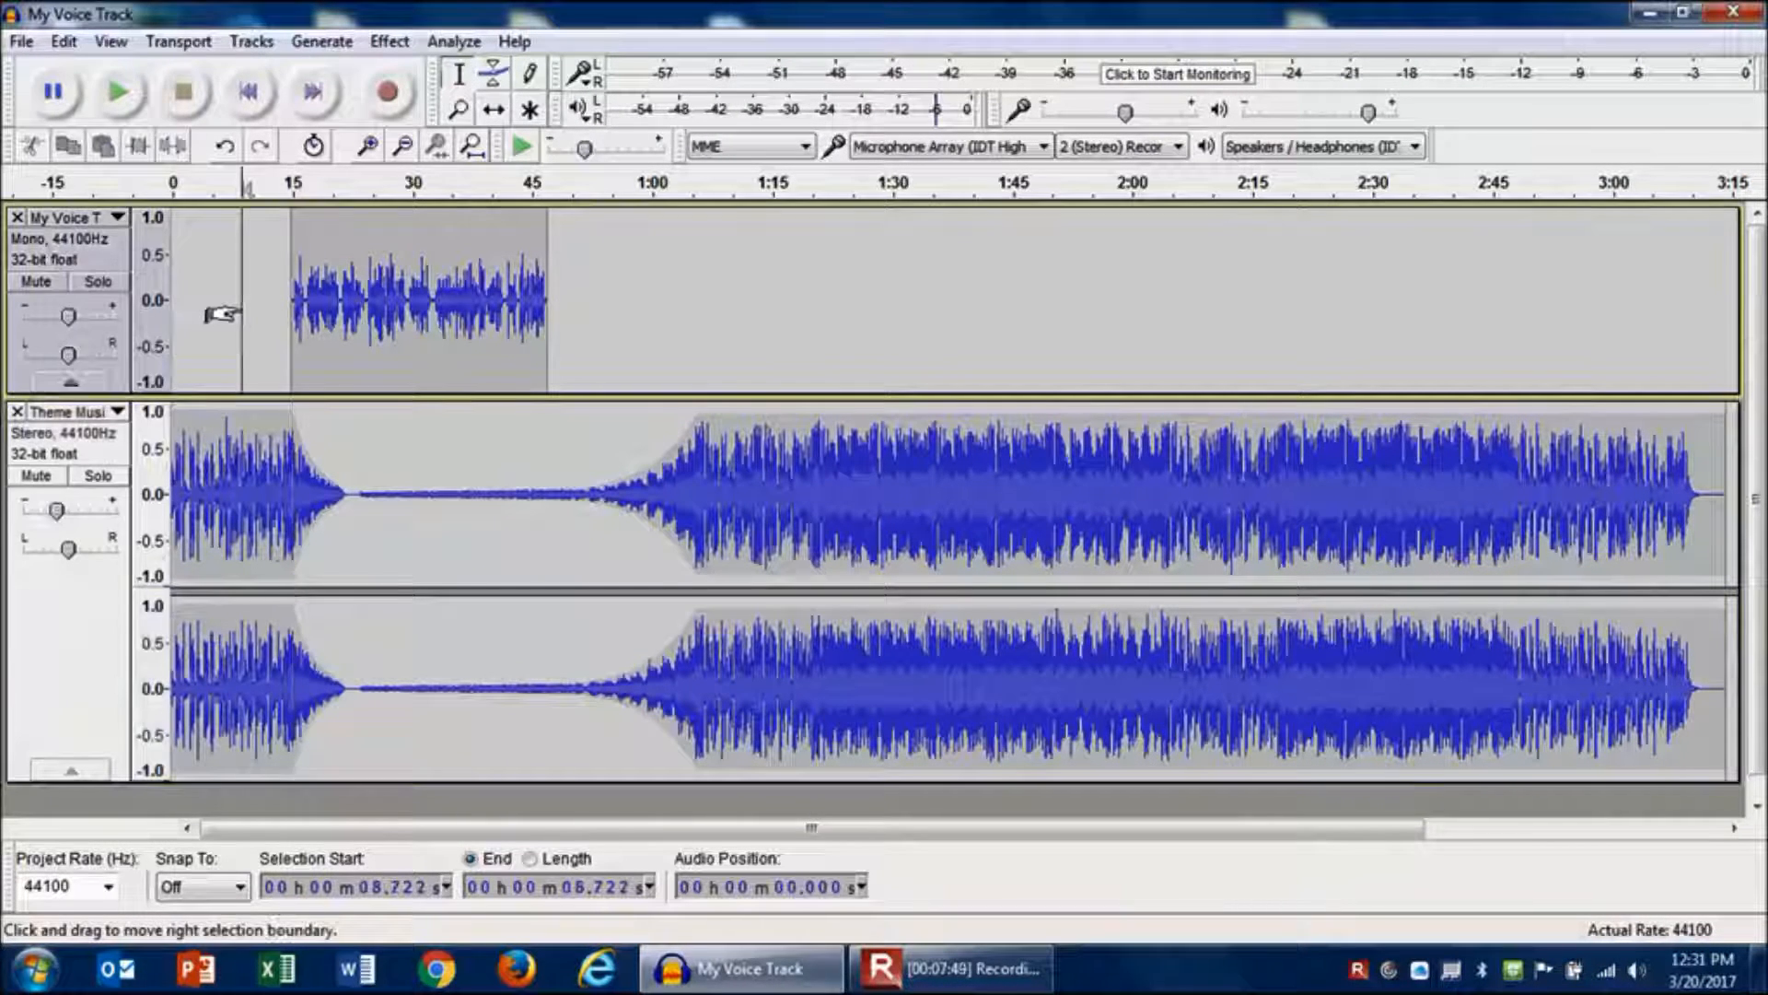
{"action": "left_click", "coordinate": [124, 105]}
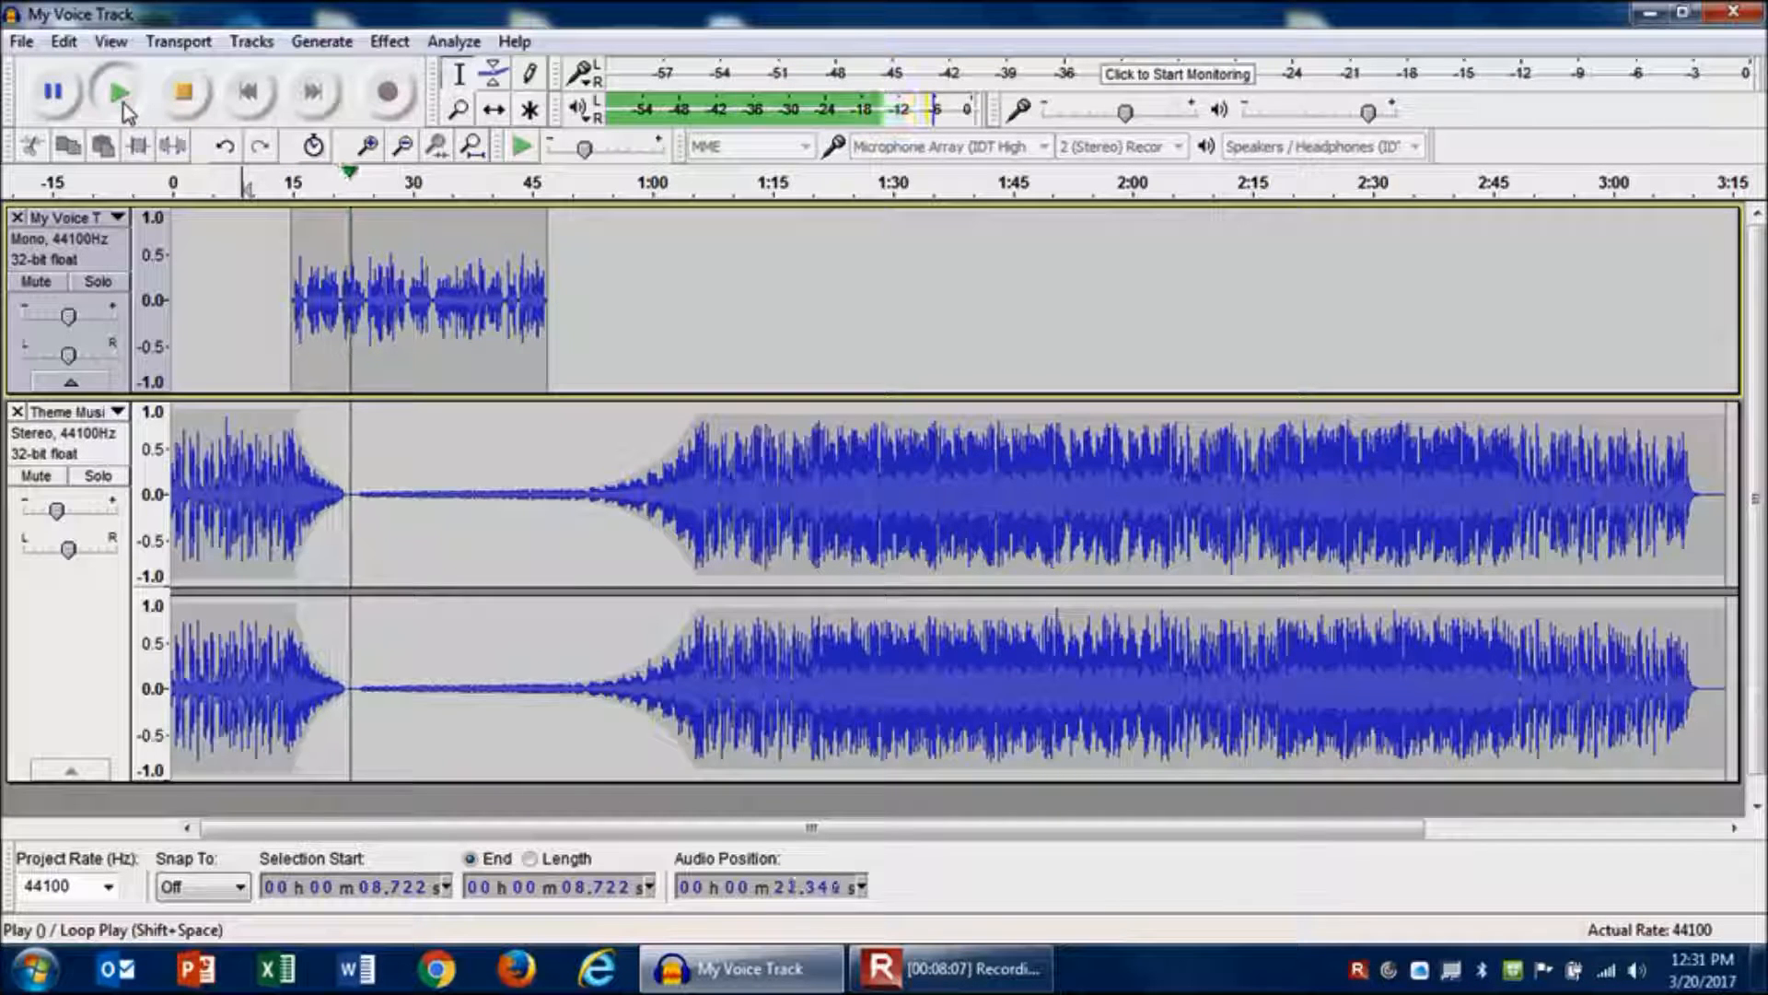
{"action": "left_click", "coordinate": [120, 92]}
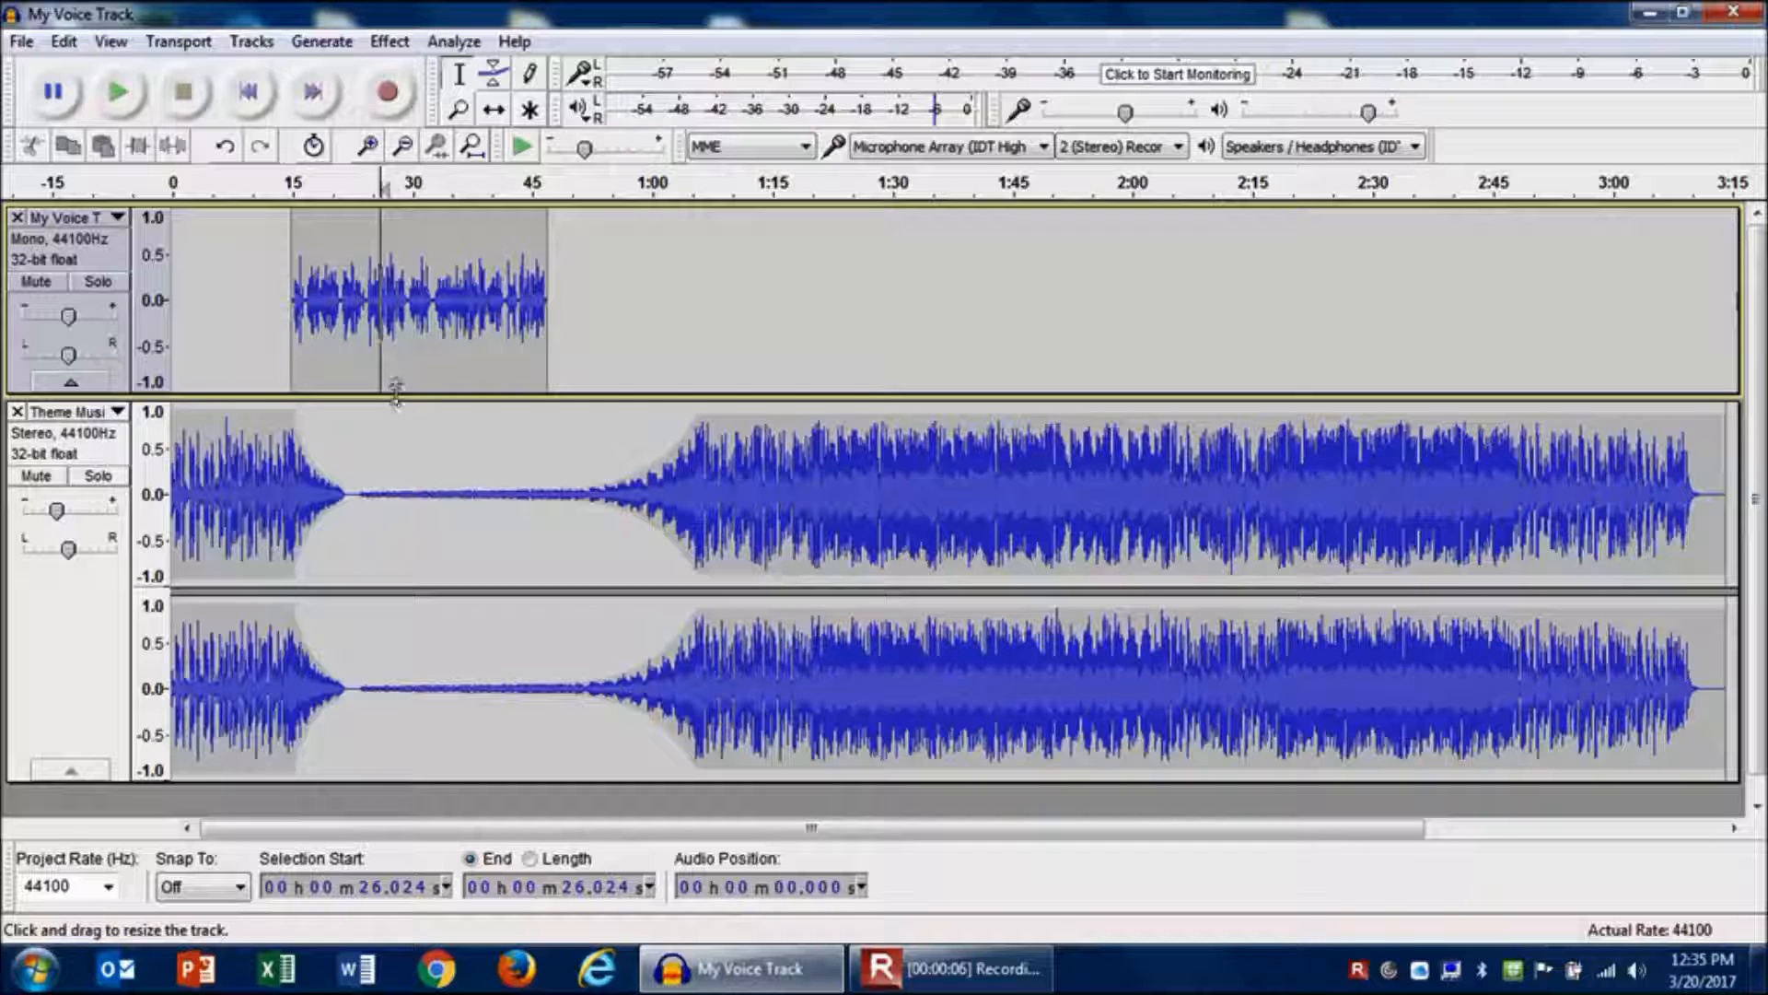
{"action": "left_click", "coordinate": [342, 239]}
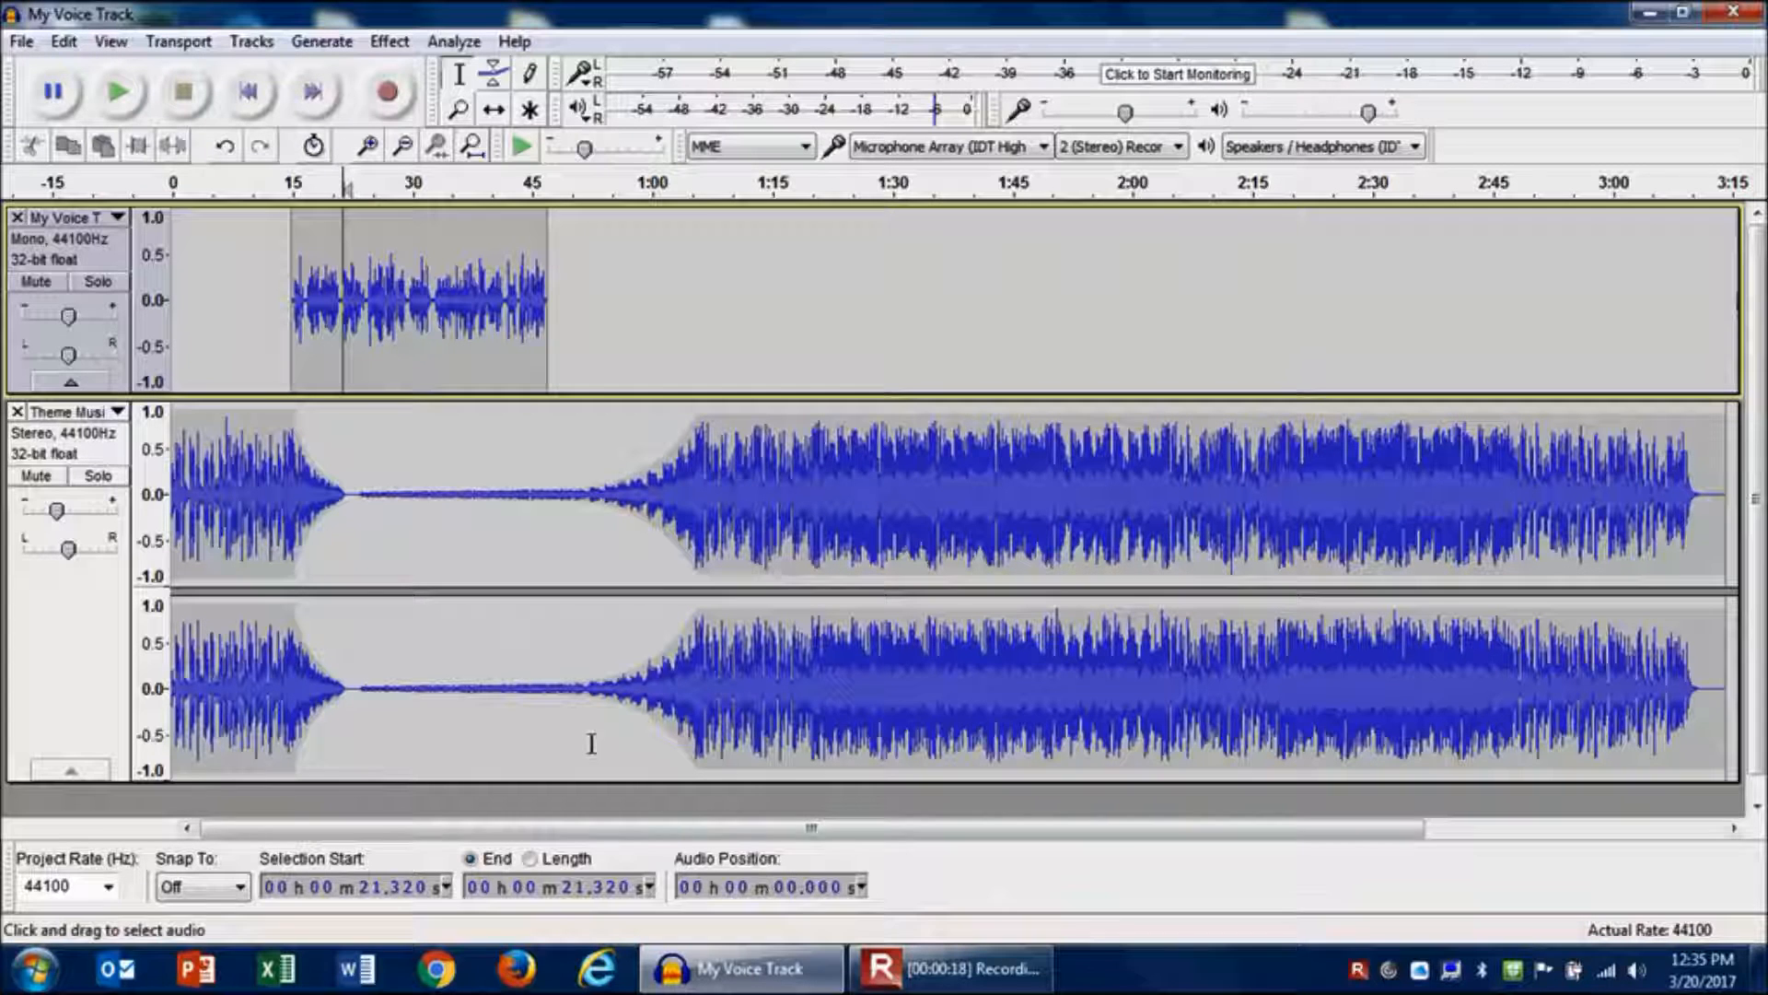
{"action": "left_click", "coordinate": [118, 93]}
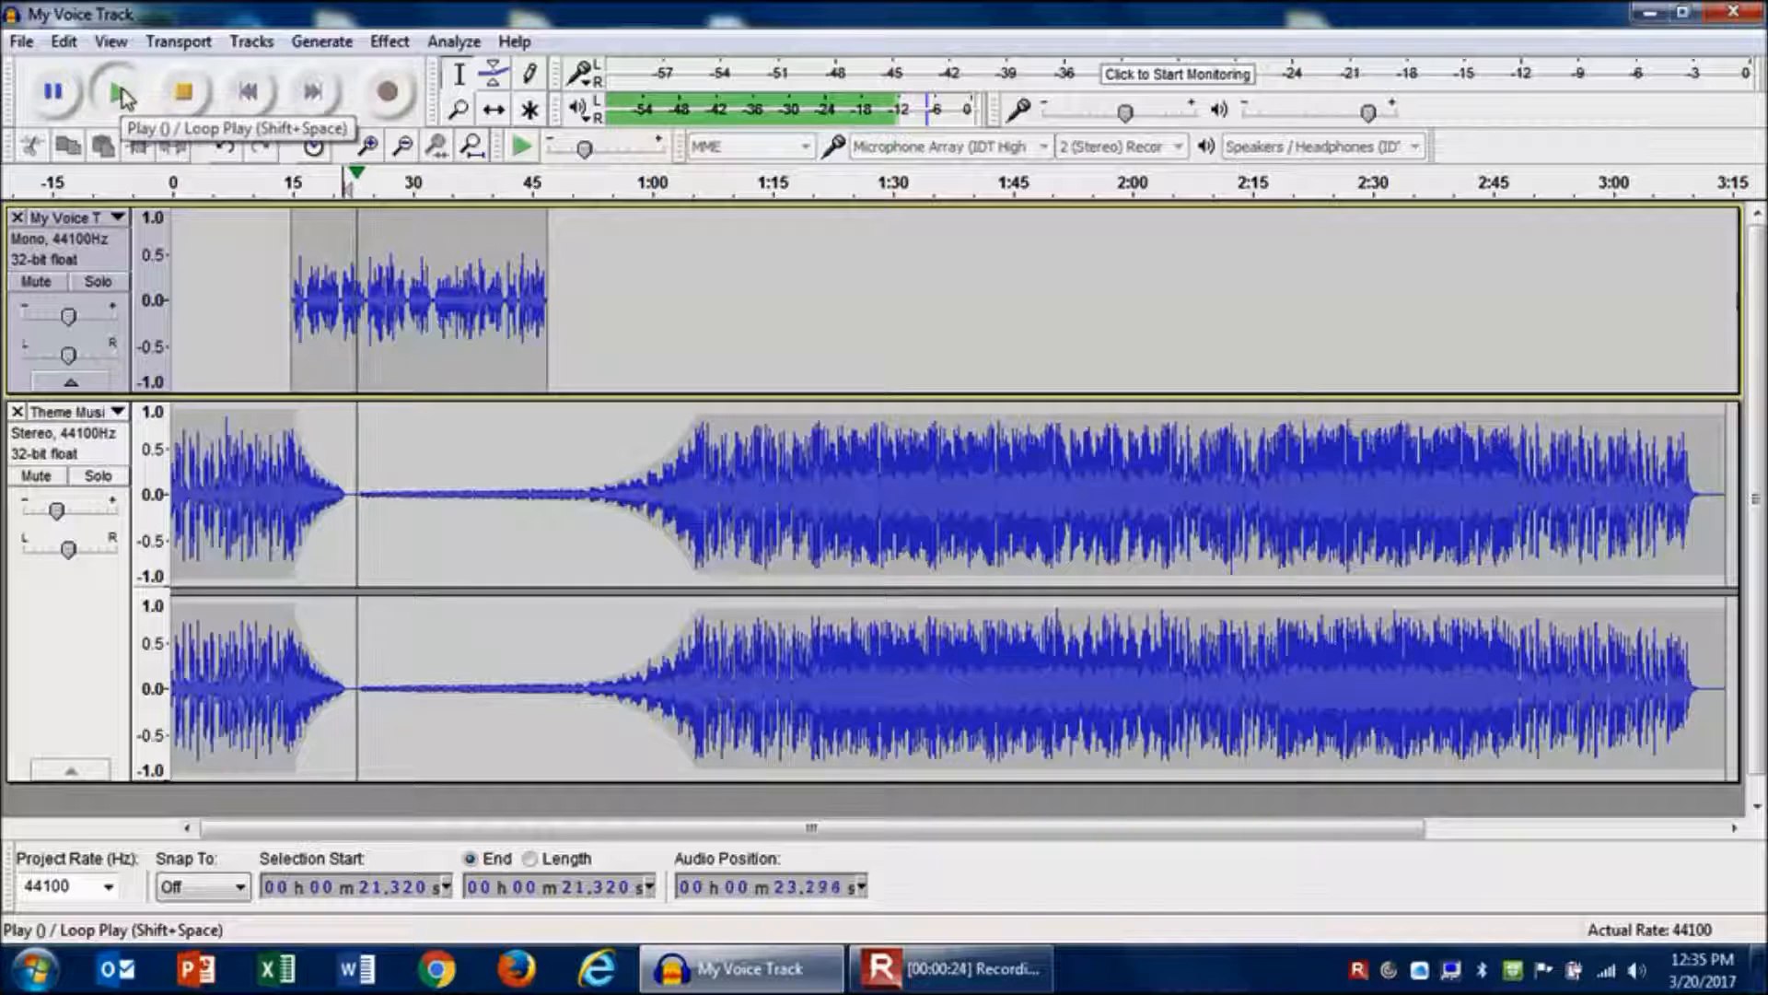
{"action": "left_click", "coordinate": [184, 95]}
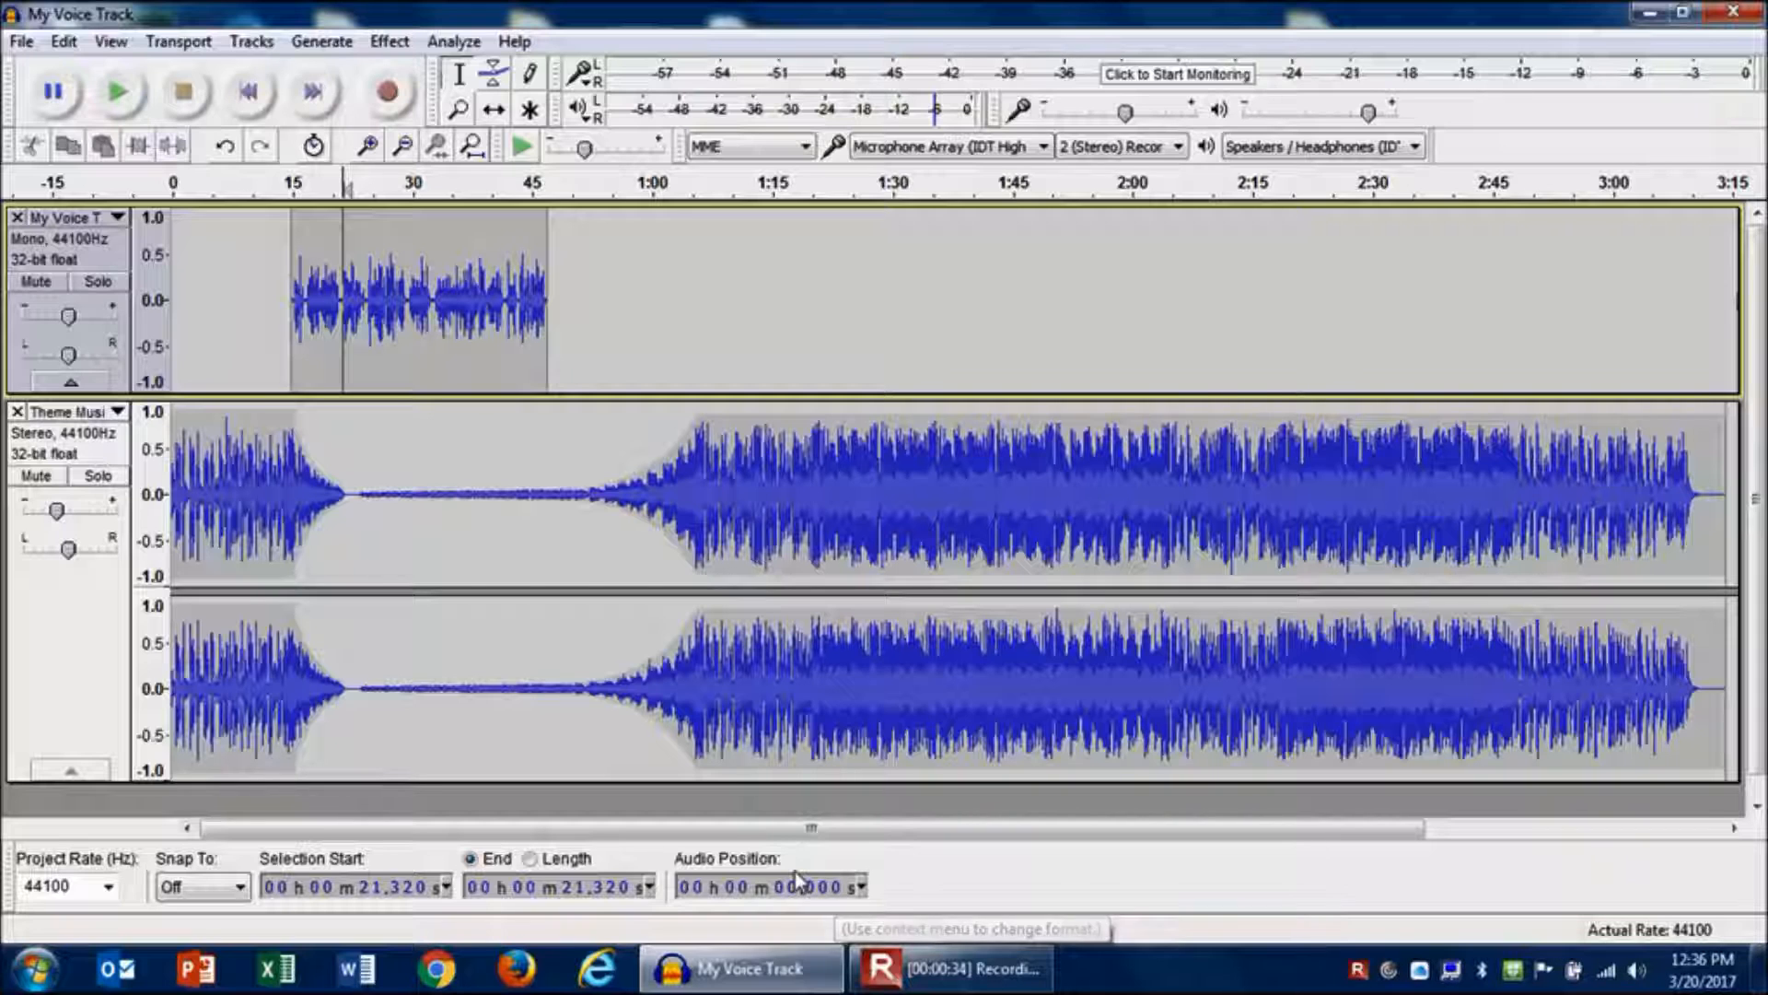
- Split the voice clip at about 29.6 seconds, in a pause between phrases
{"action": "left_click", "coordinate": [397, 254]}
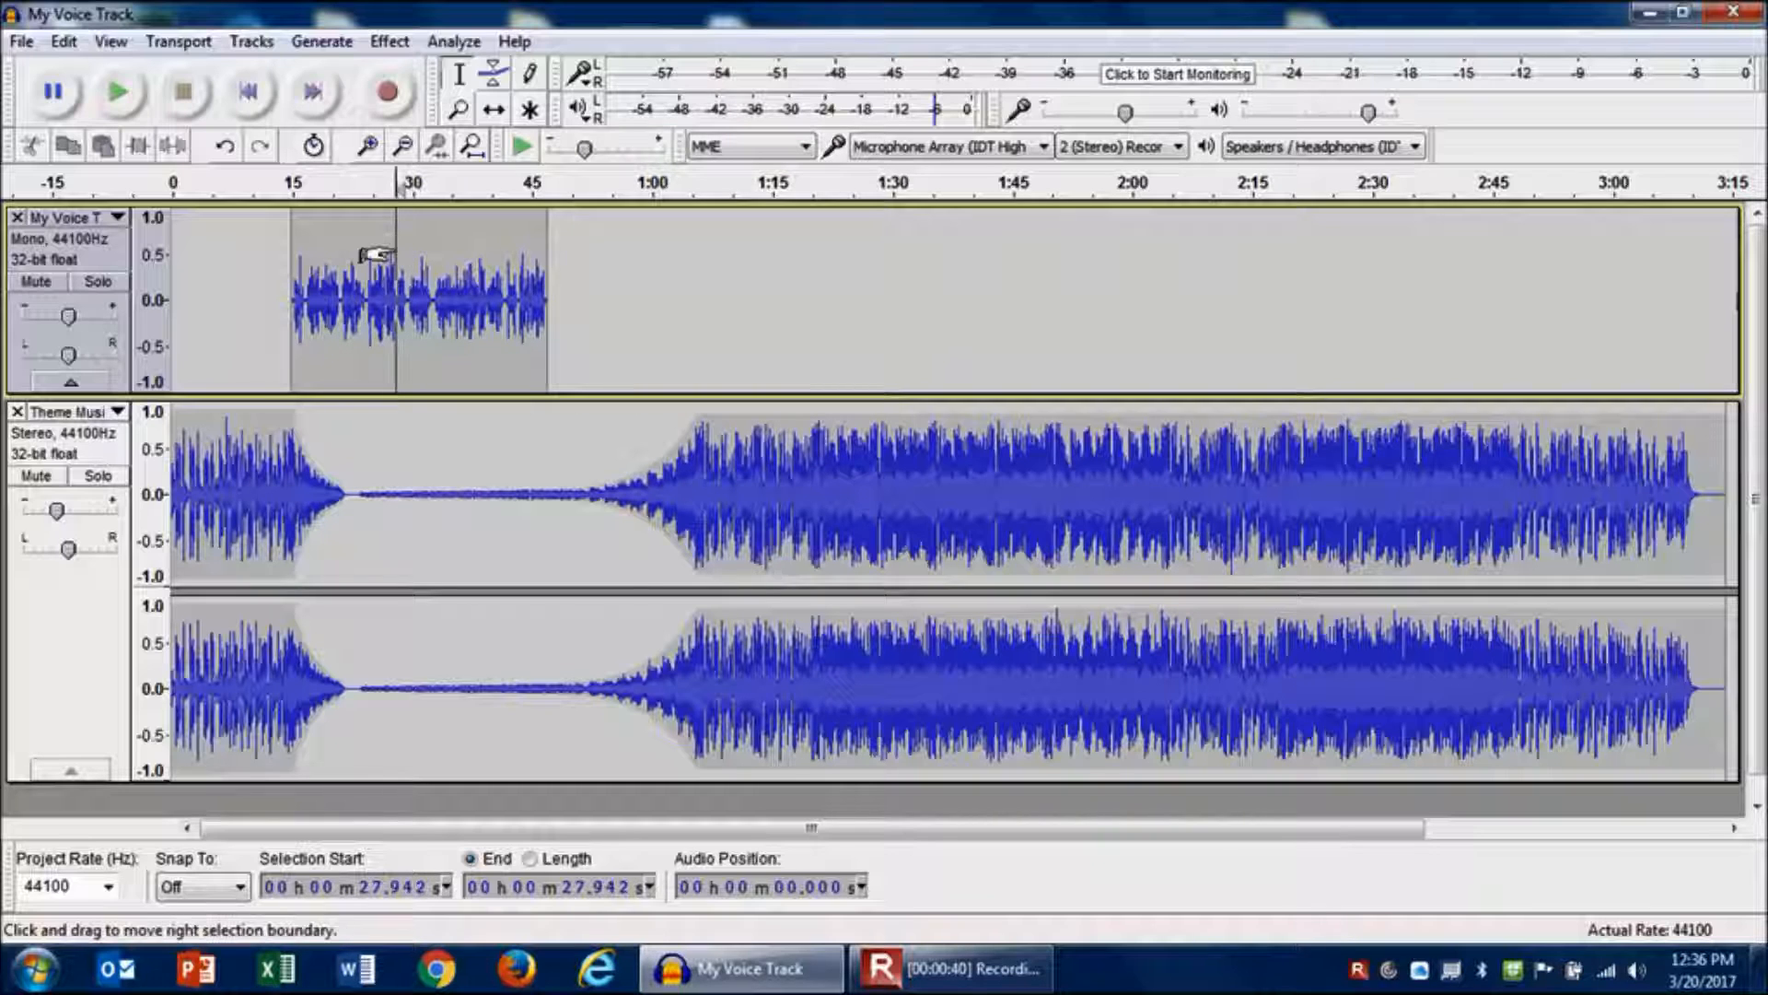
{"action": "left_click", "coordinate": [369, 155]}
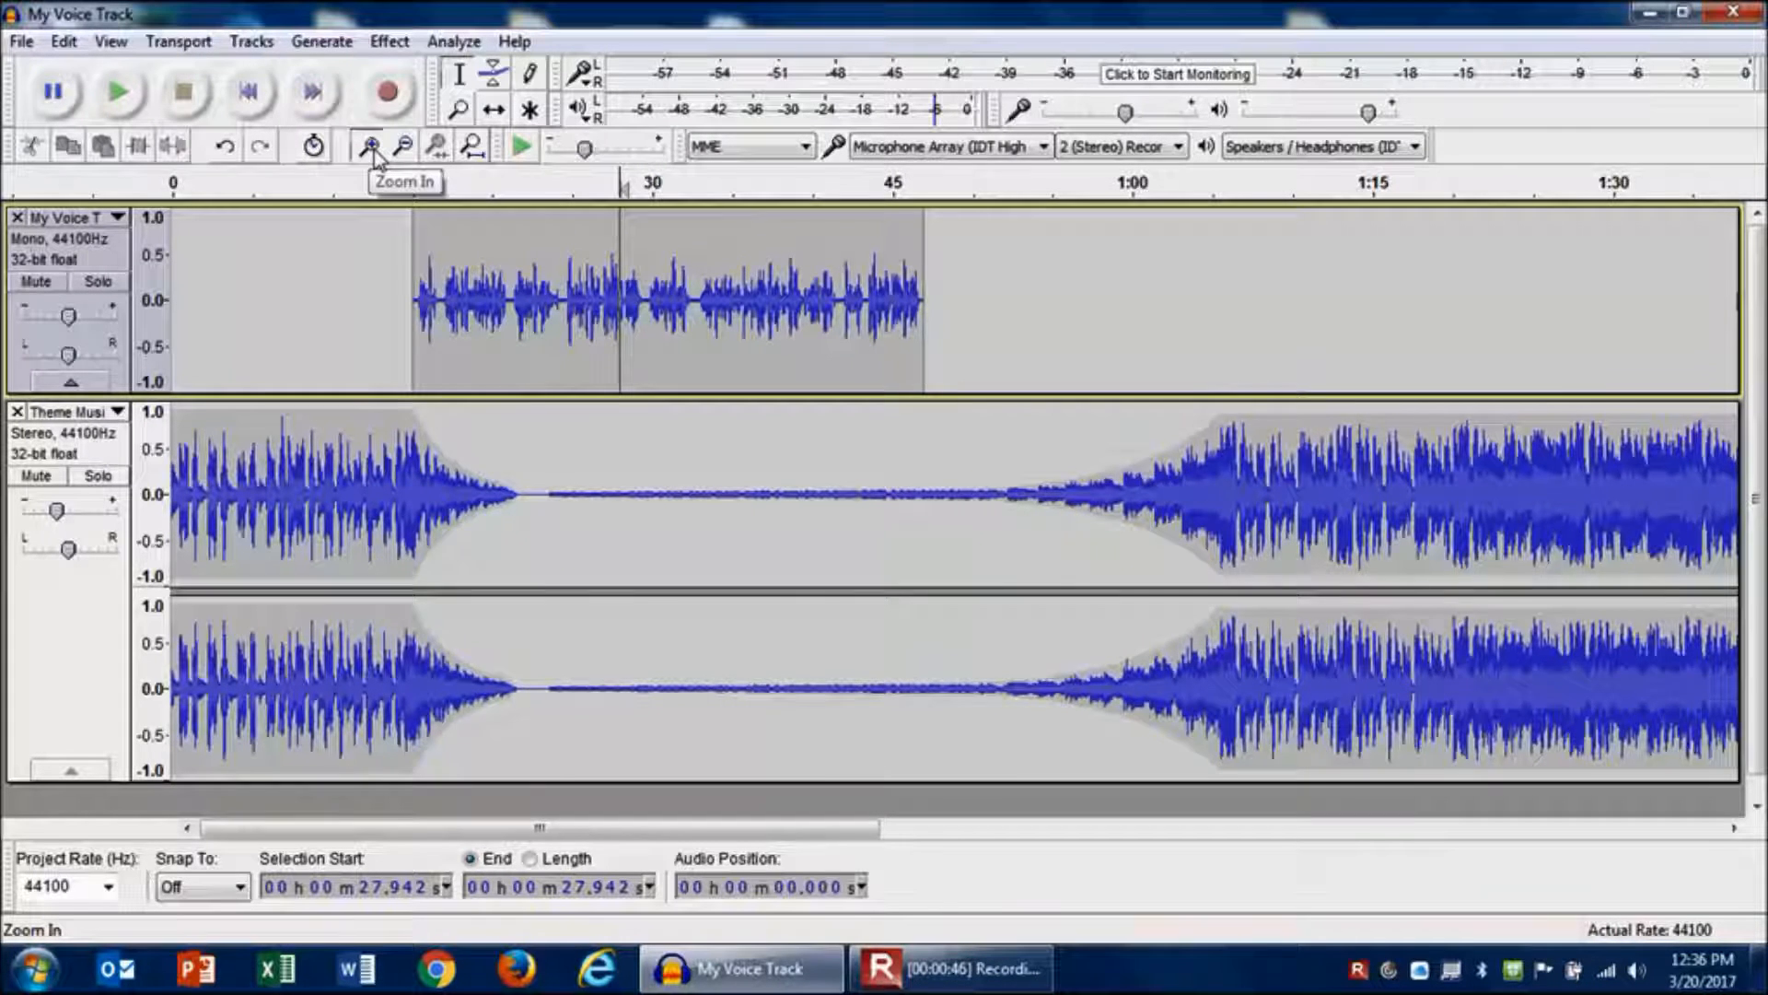
{"action": "left_click", "coordinate": [372, 156]}
{"action": "left_click", "coordinate": [372, 155]}
{"action": "left_click", "coordinate": [372, 156]}
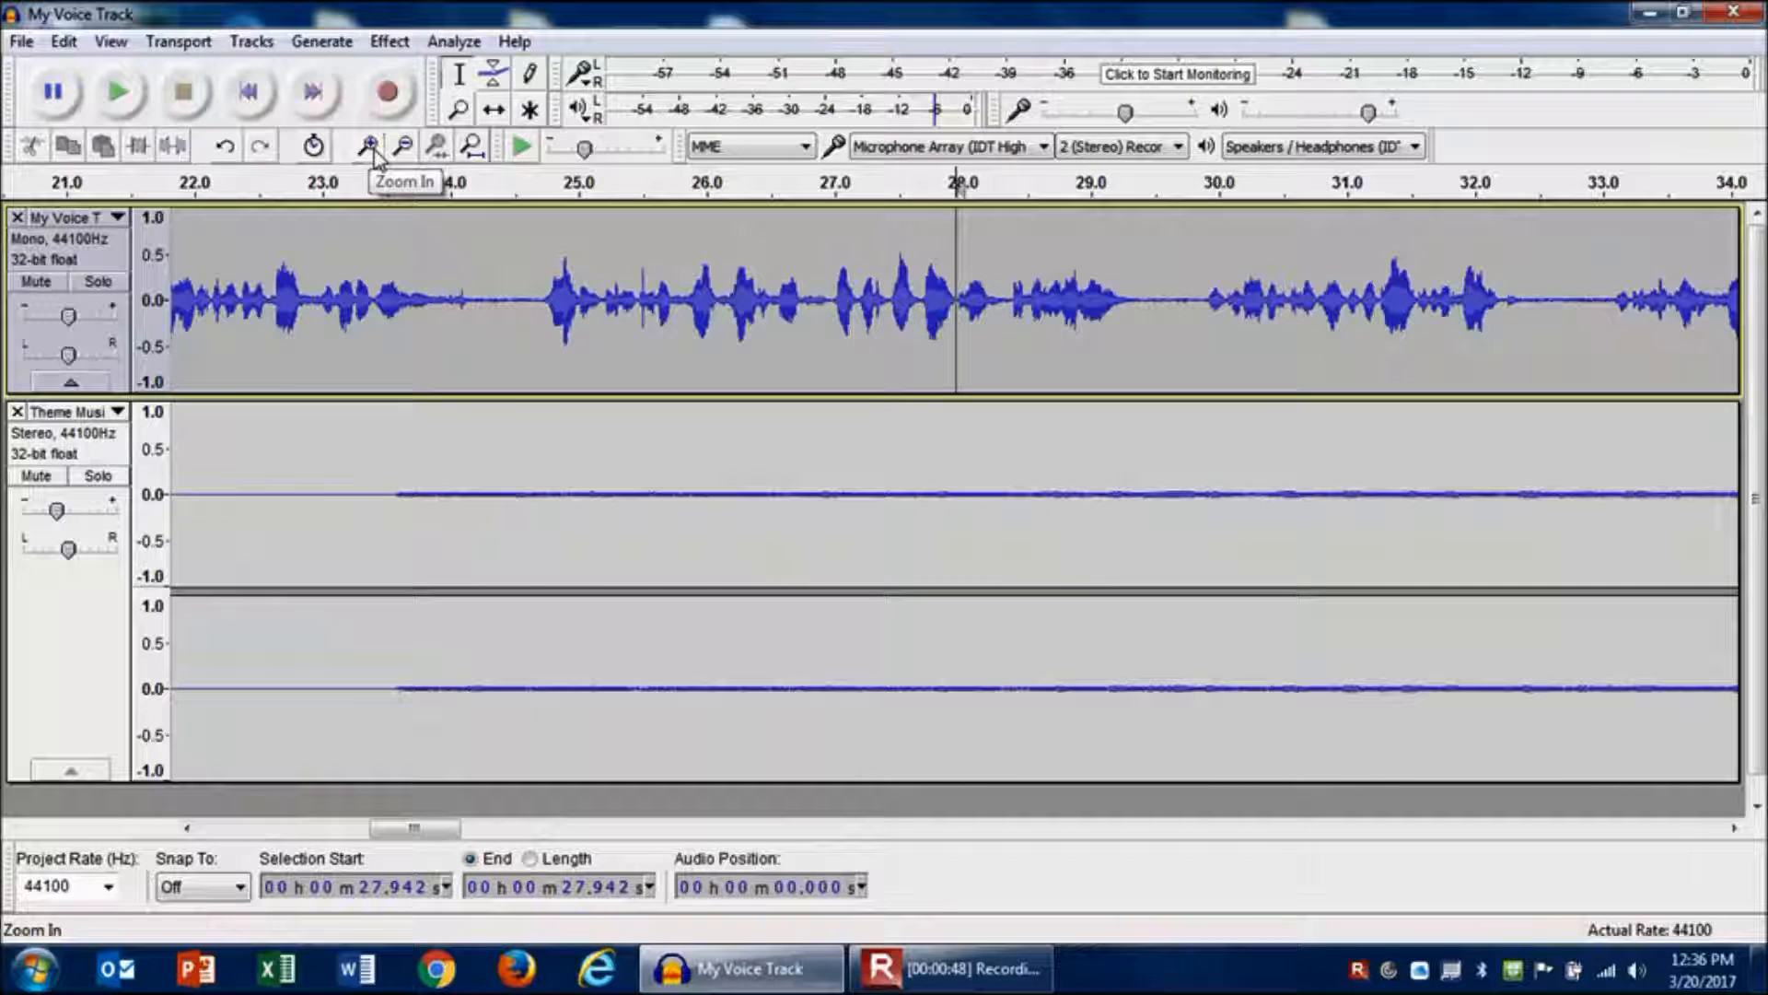
{"action": "left_click", "coordinate": [1165, 301]}
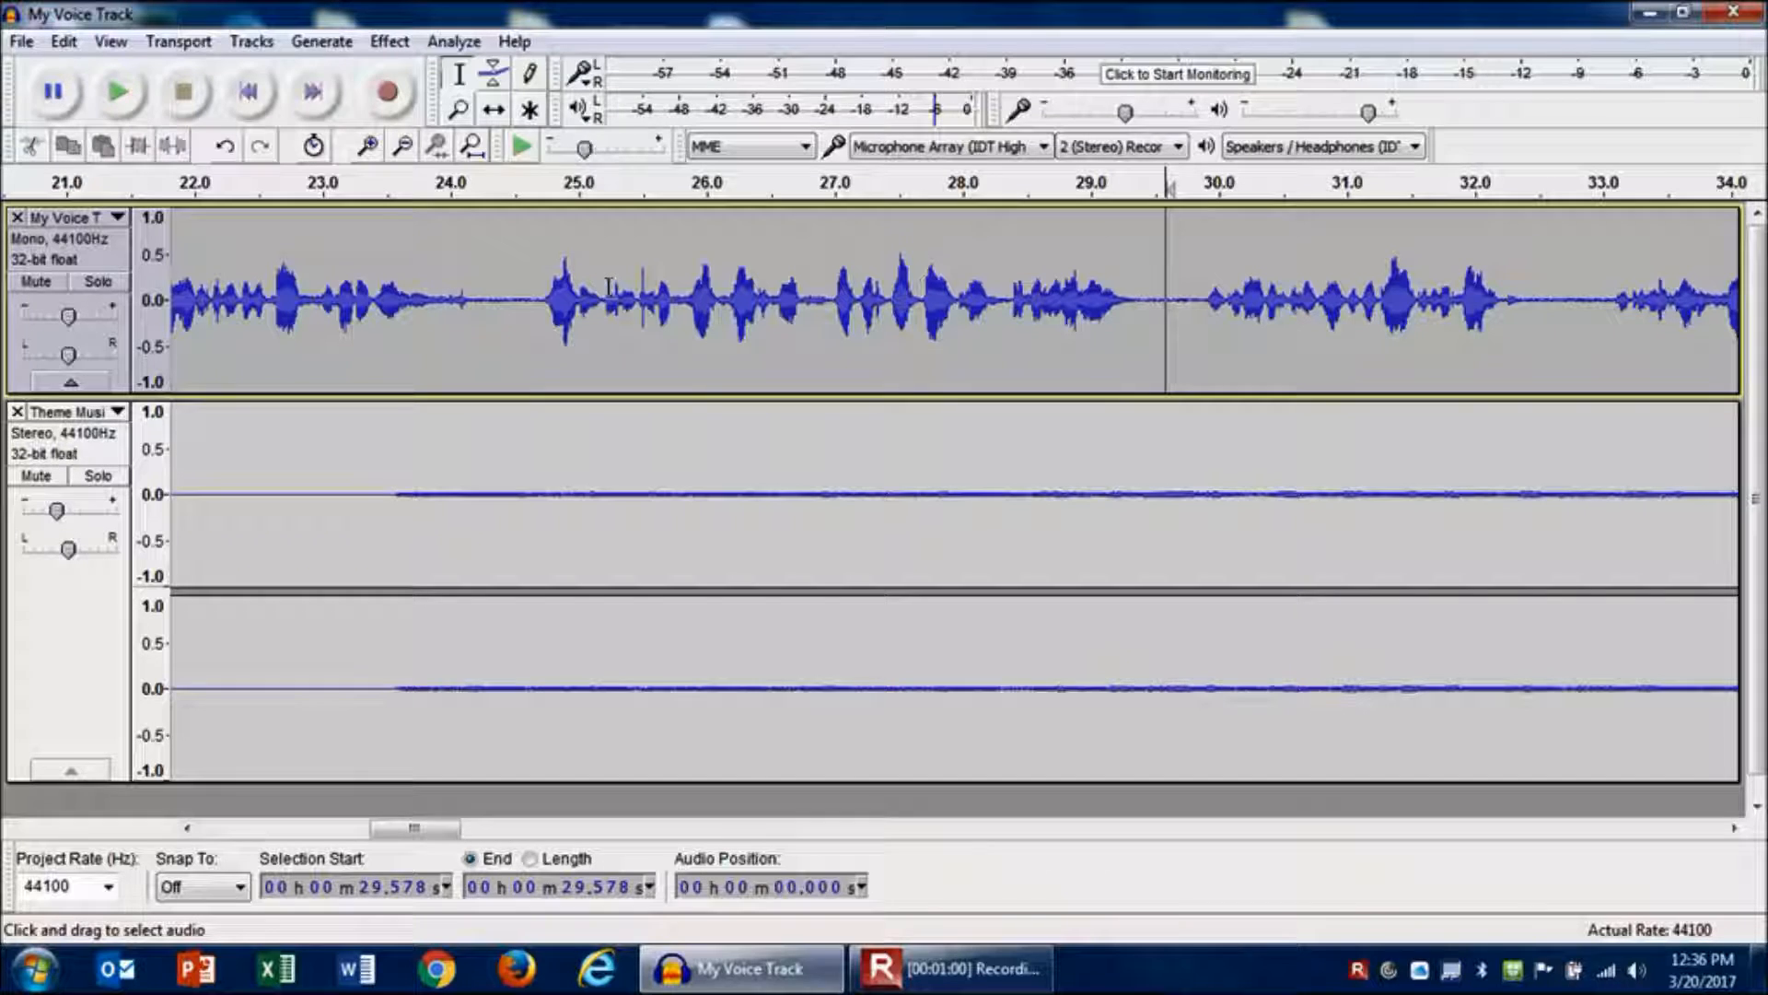
{"action": "left_click", "coordinate": [62, 44]}
{"action": "mouse_move", "coordinate": [184, 367]}
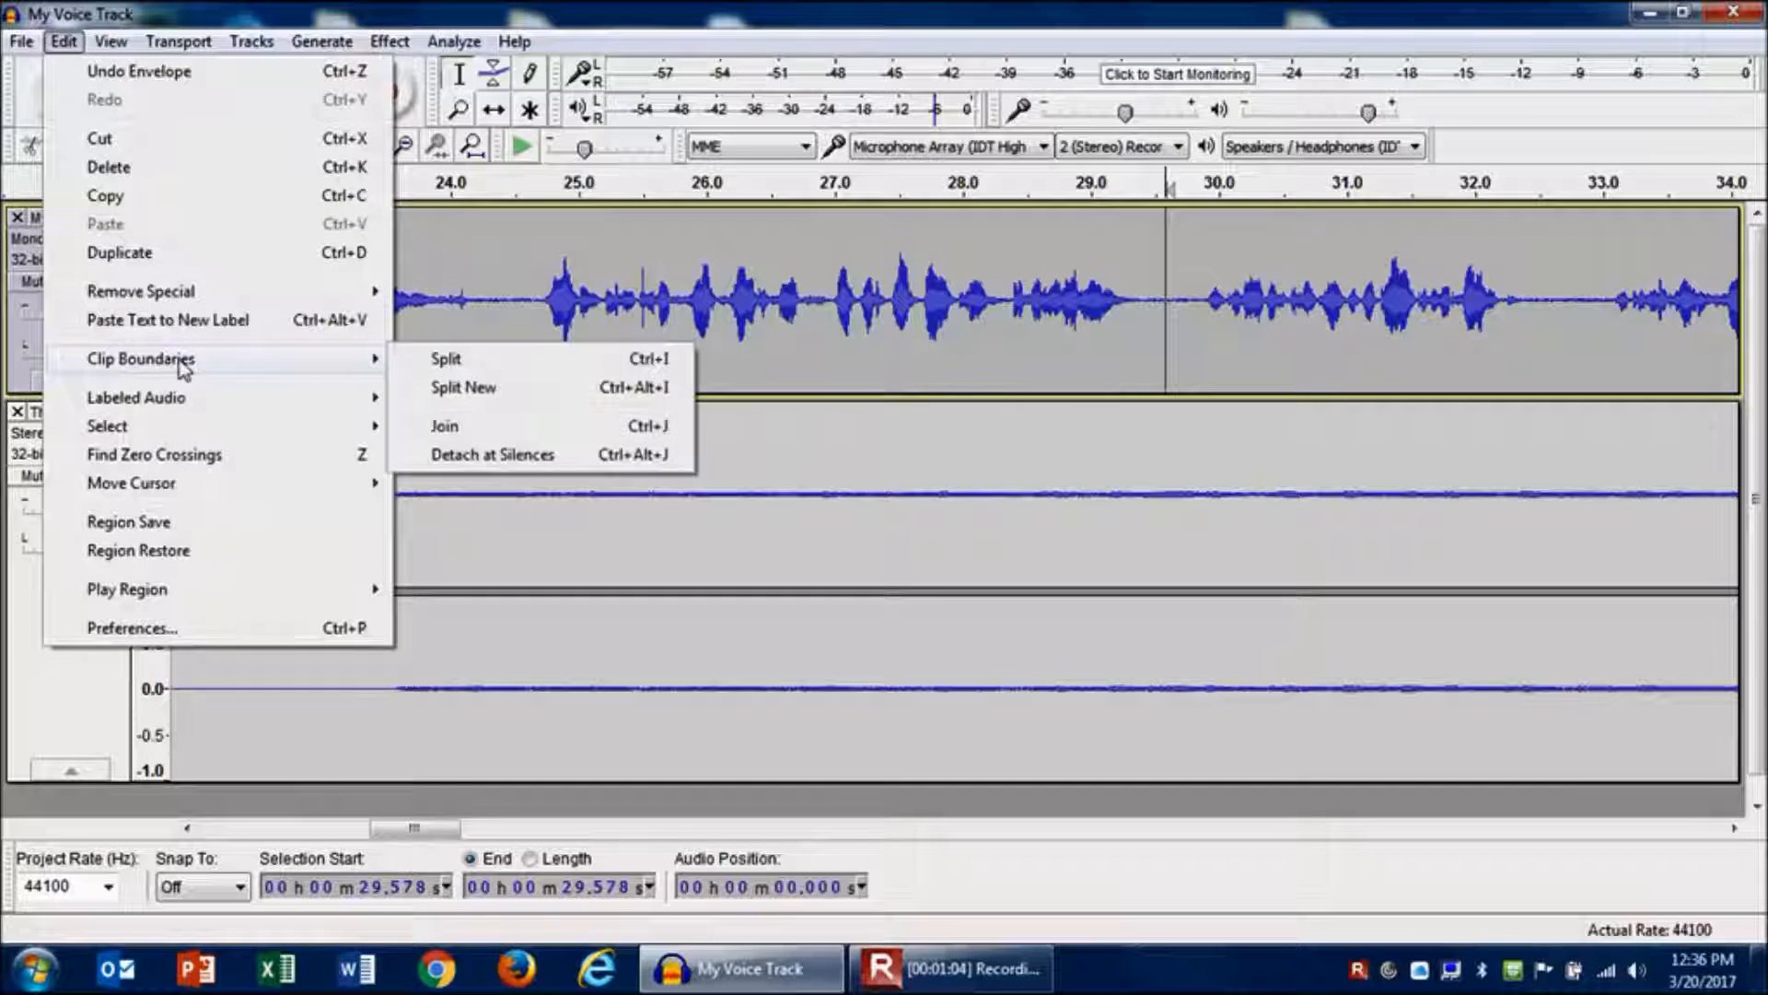
{"action": "left_click", "coordinate": [445, 358]}
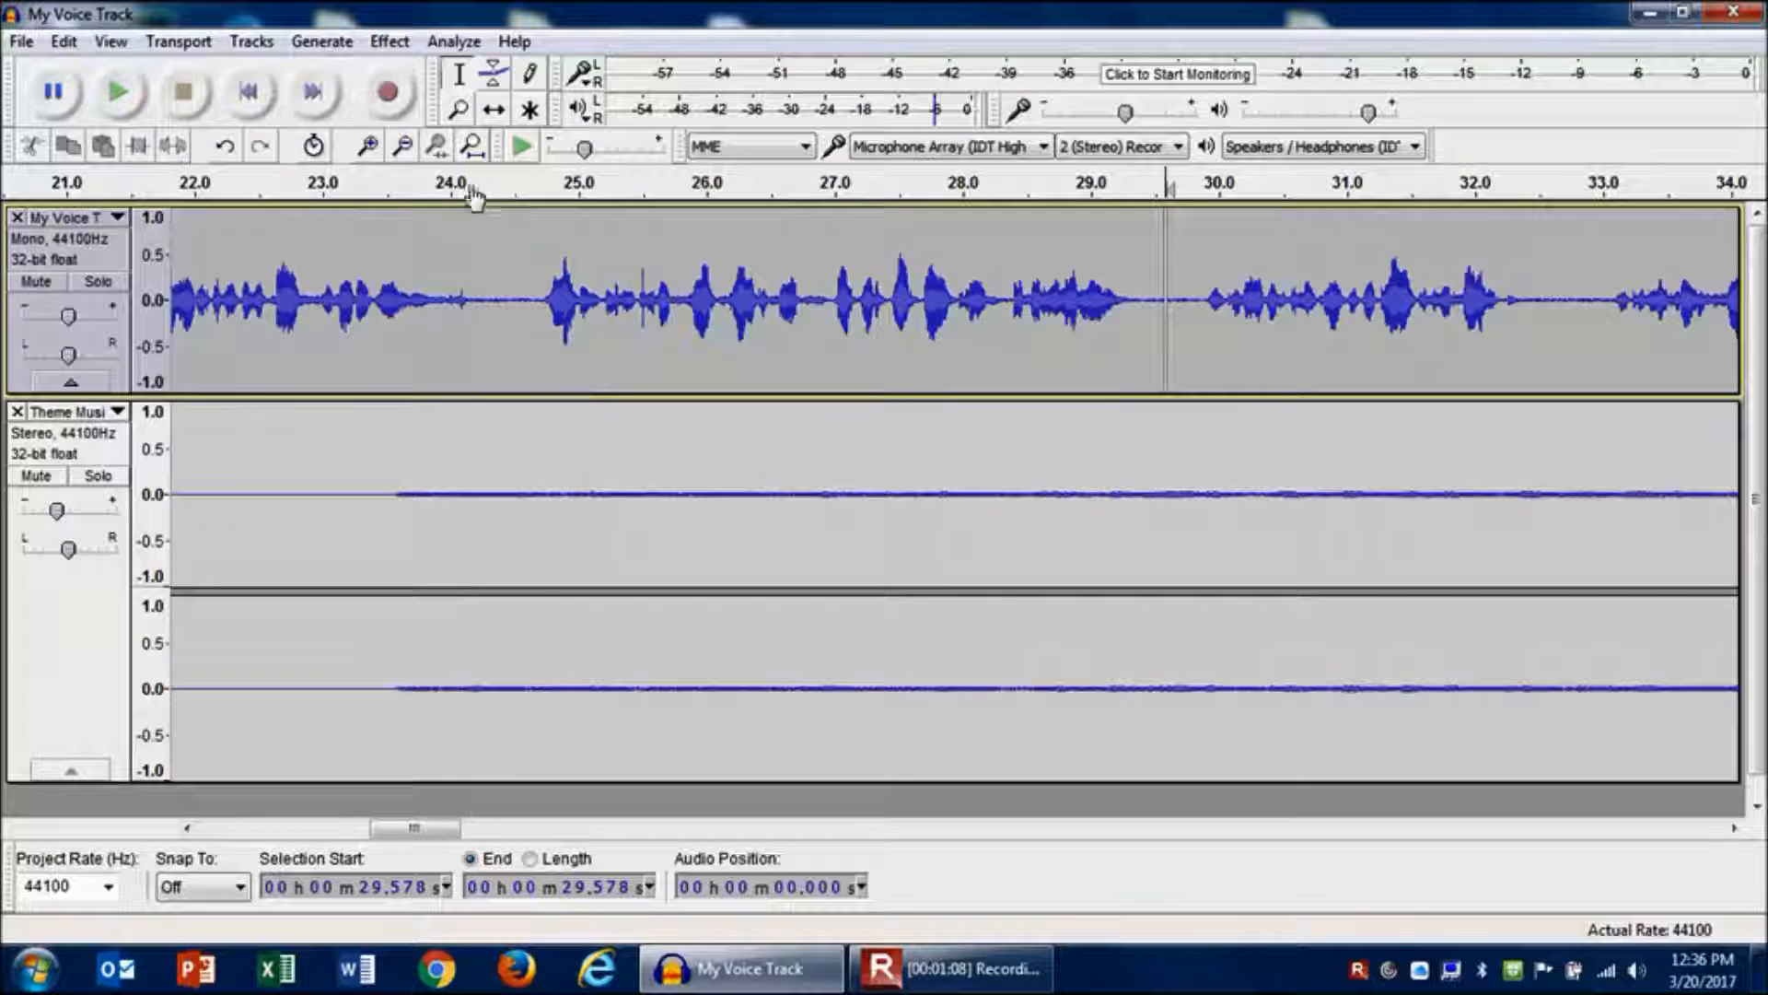
- Move the second part of the voice clip to start at about 1:24 with the Time Shift tool
{"action": "left_click", "coordinate": [405, 148]}
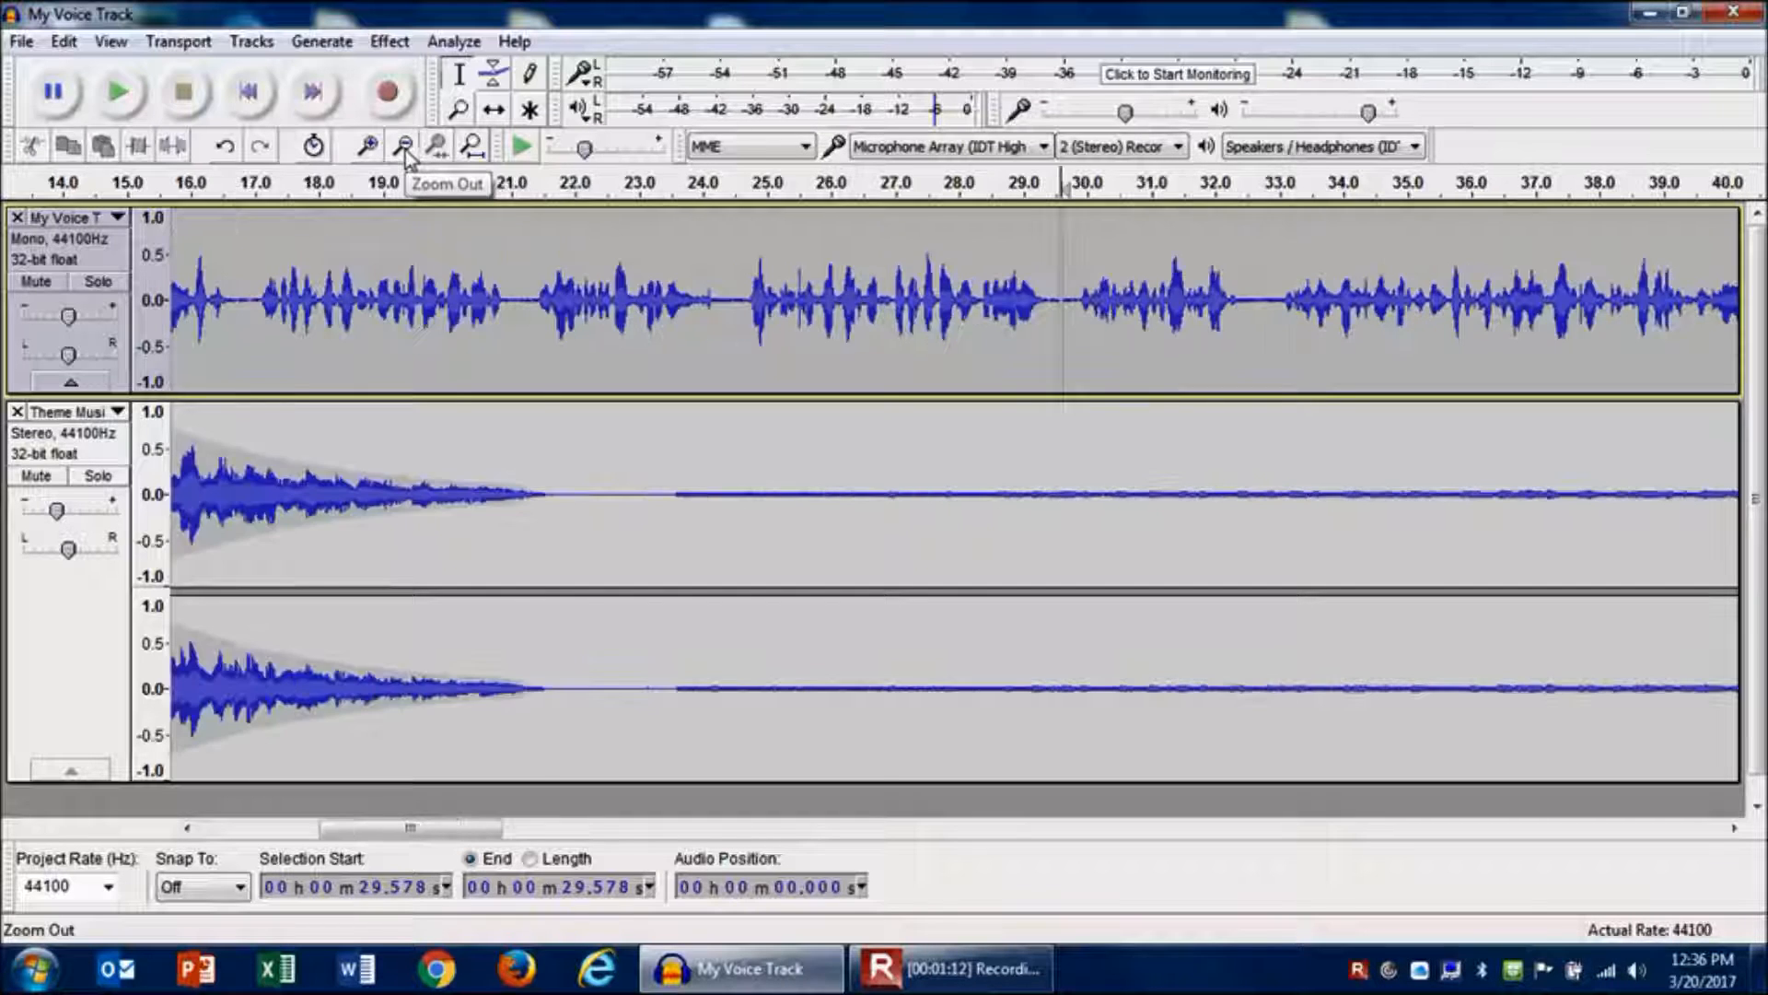
{"action": "left_click", "coordinate": [405, 147]}
{"action": "left_click", "coordinate": [405, 147]}
{"action": "left_click", "coordinate": [405, 147]}
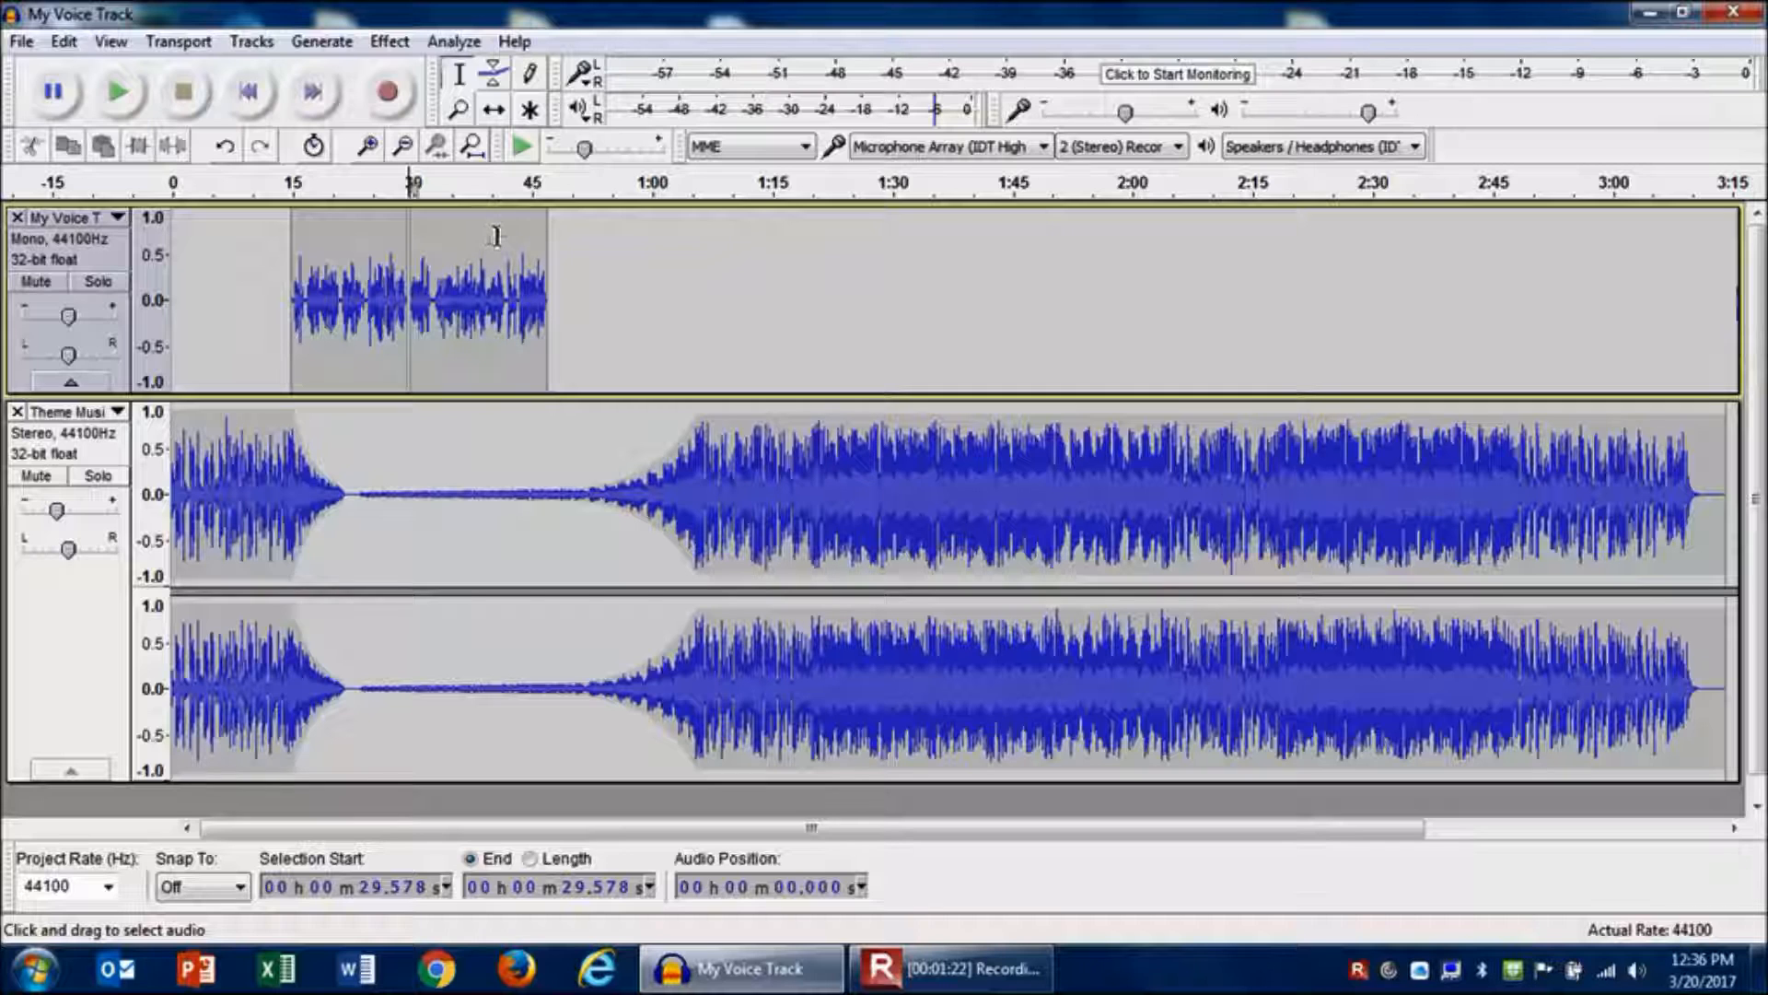
{"action": "left_click", "coordinate": [494, 113]}
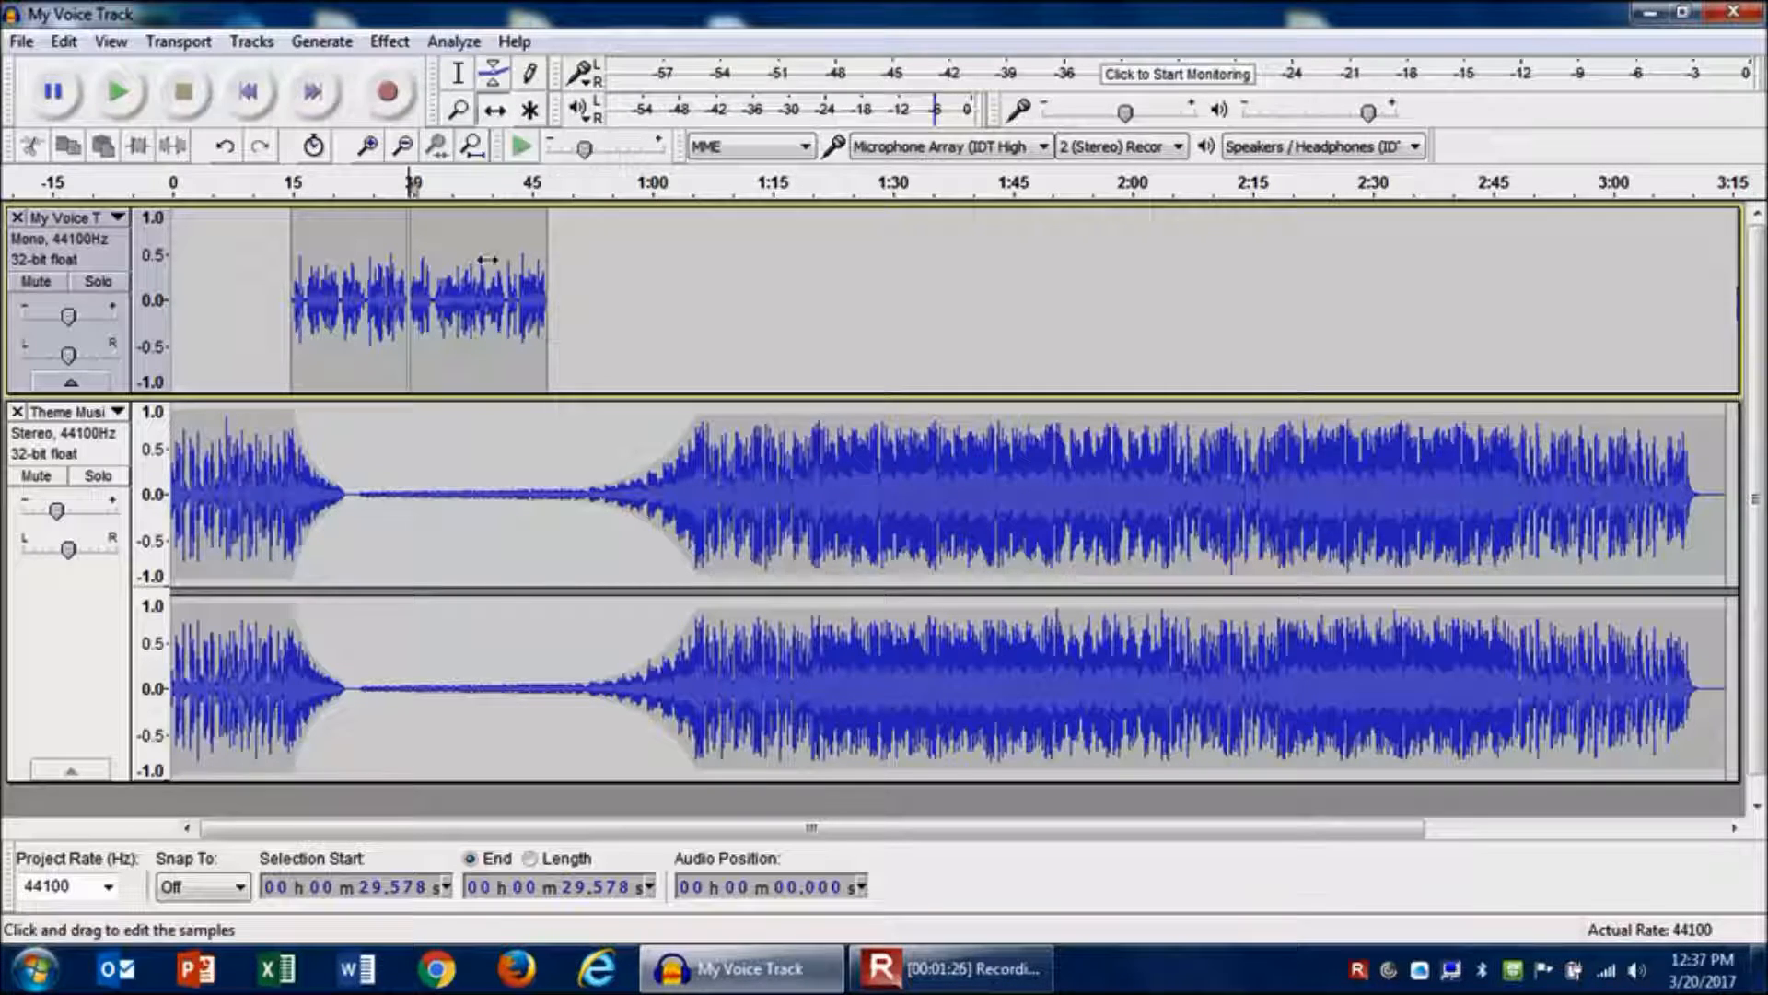
{"action": "left_click_drag", "start_coordinate": [486, 267], "coordinate": [926, 284]}
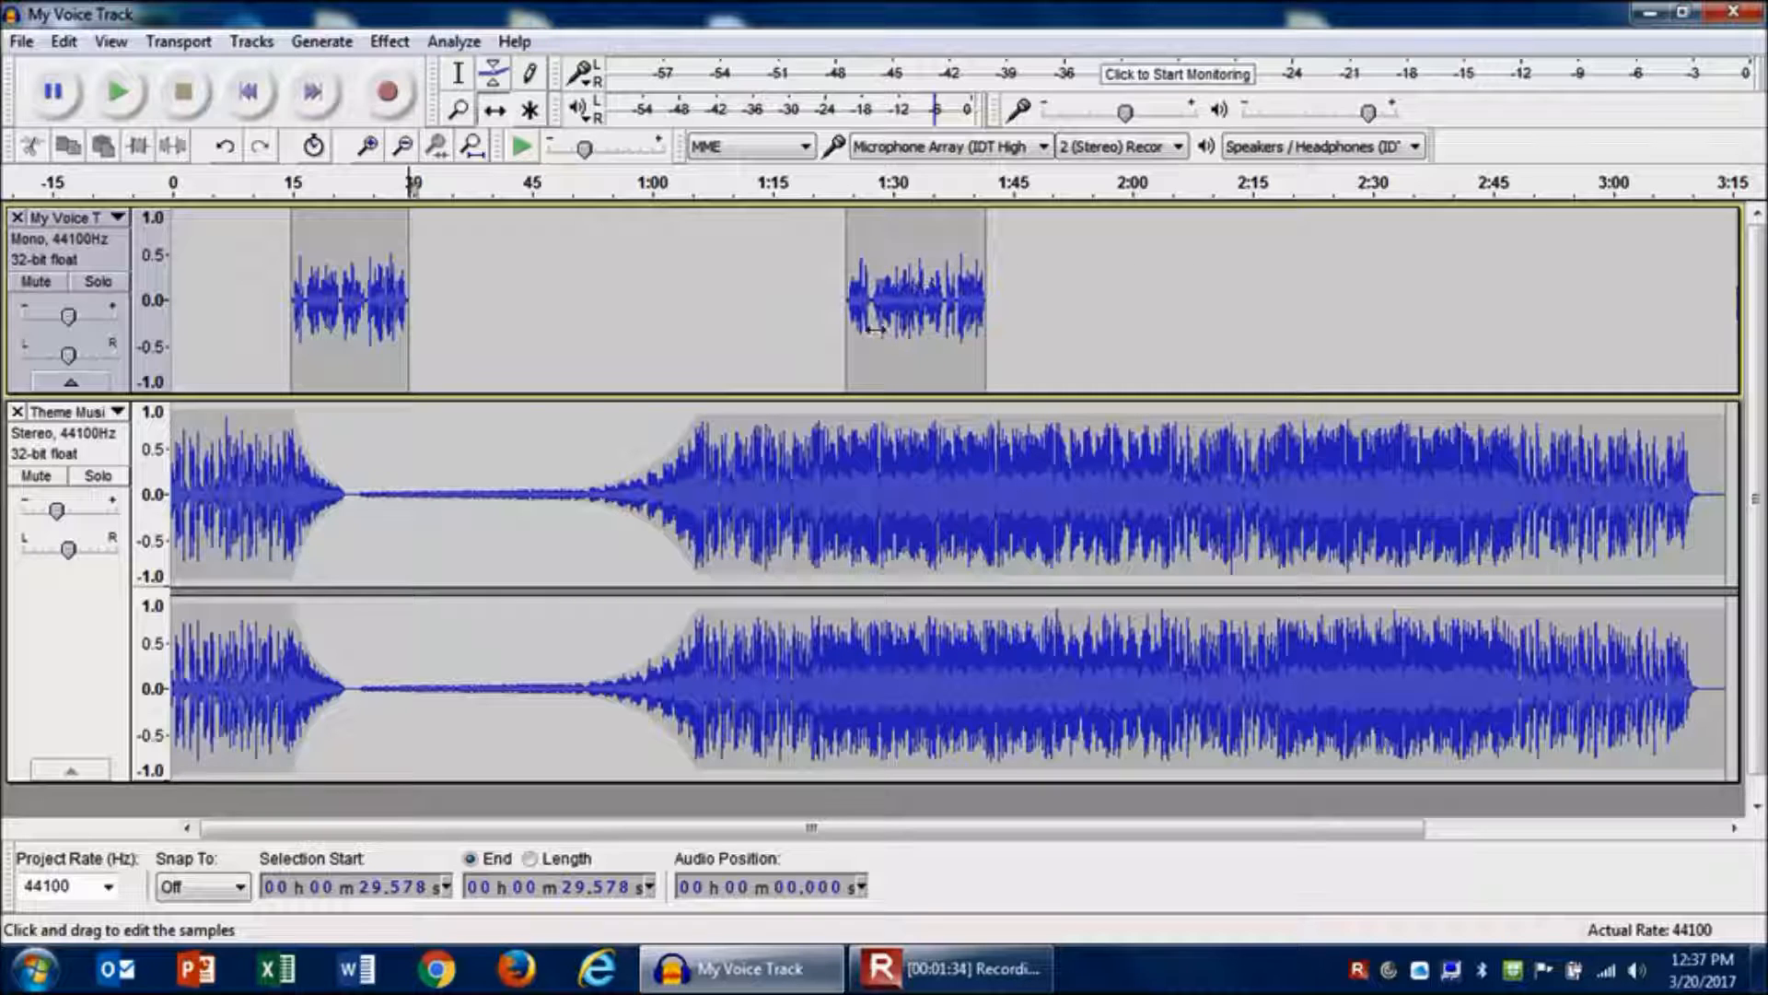
- Import Dog Sound.mp3 from the Practice Audio Clips folder as a new track
{"action": "left_click", "coordinate": [22, 44]}
{"action": "mouse_move", "coordinate": [118, 359]}
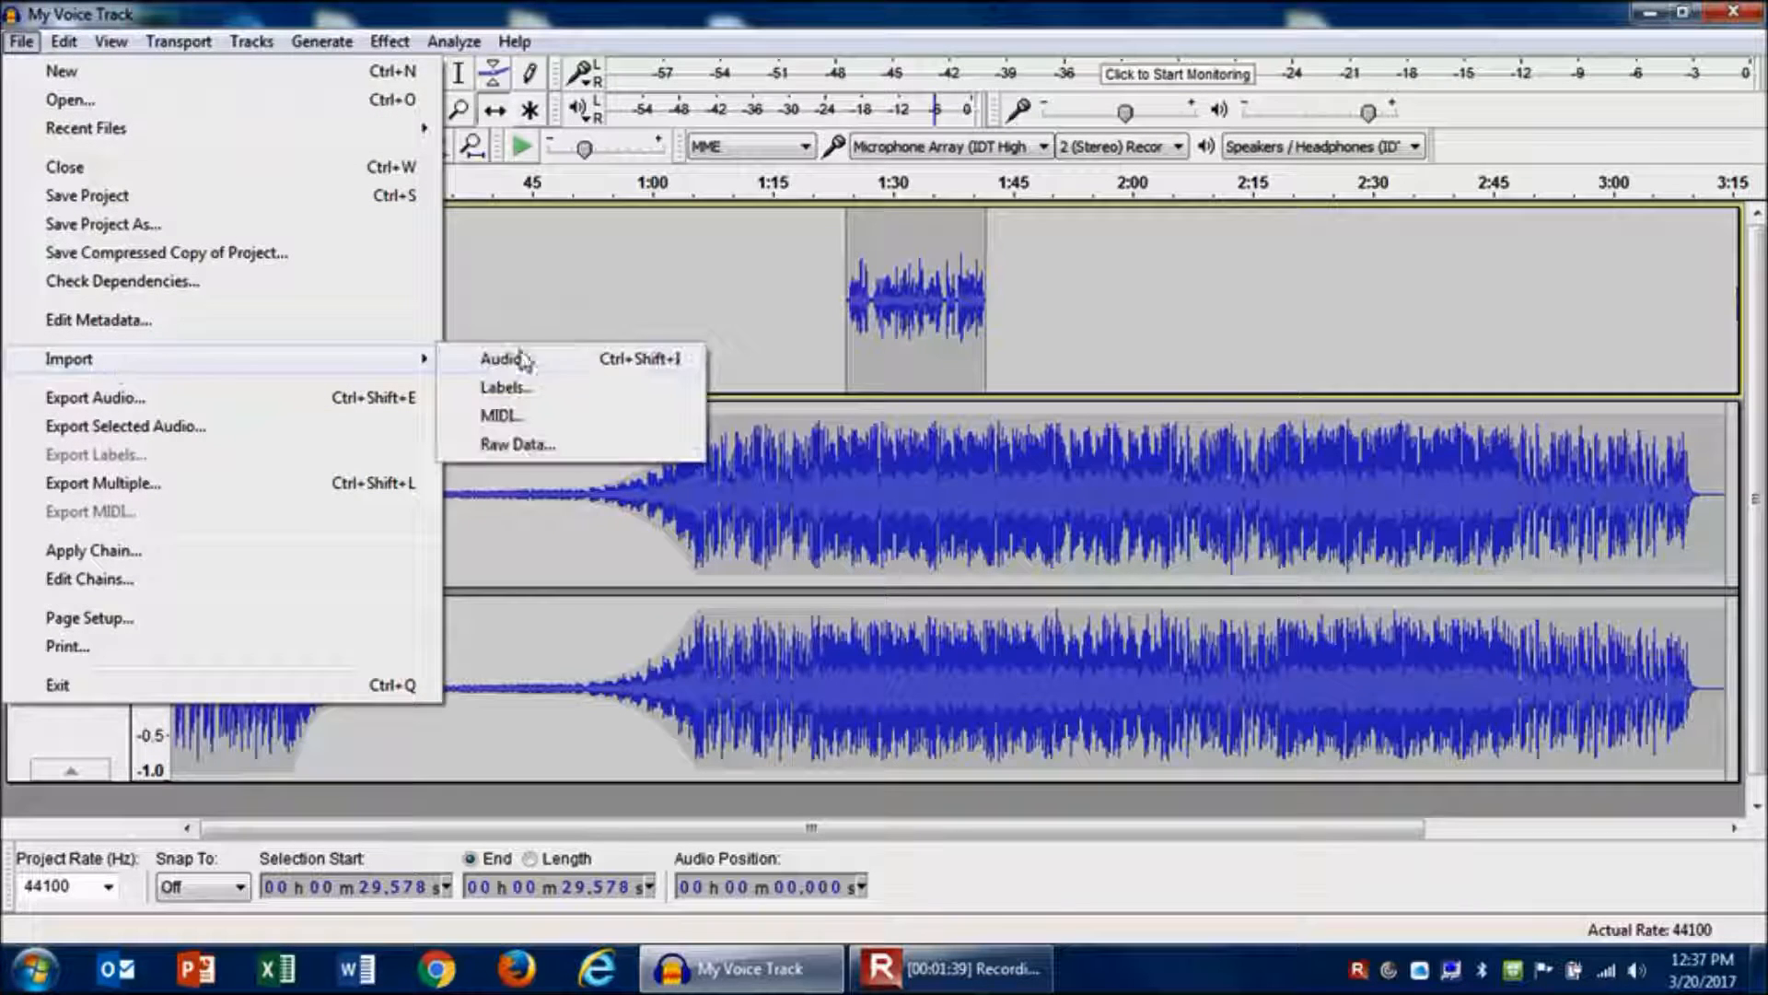
{"action": "left_click", "coordinate": [605, 364]}
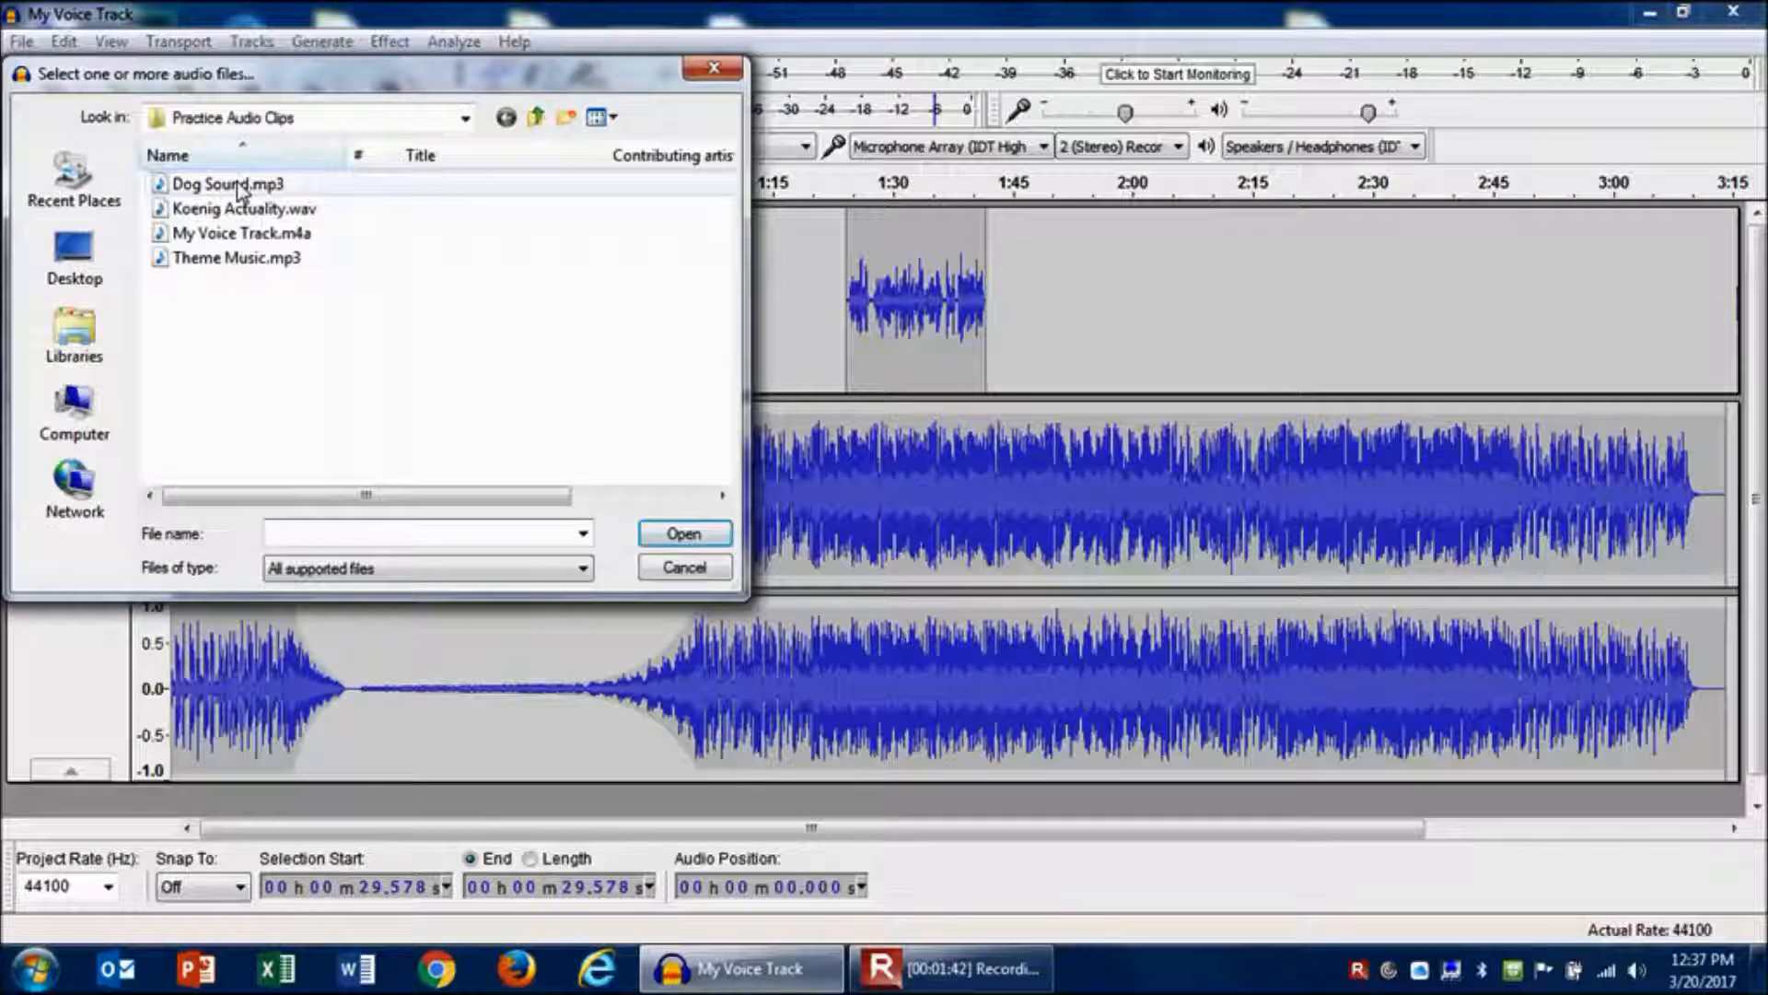
{"action": "double_click", "coordinate": [241, 190]}
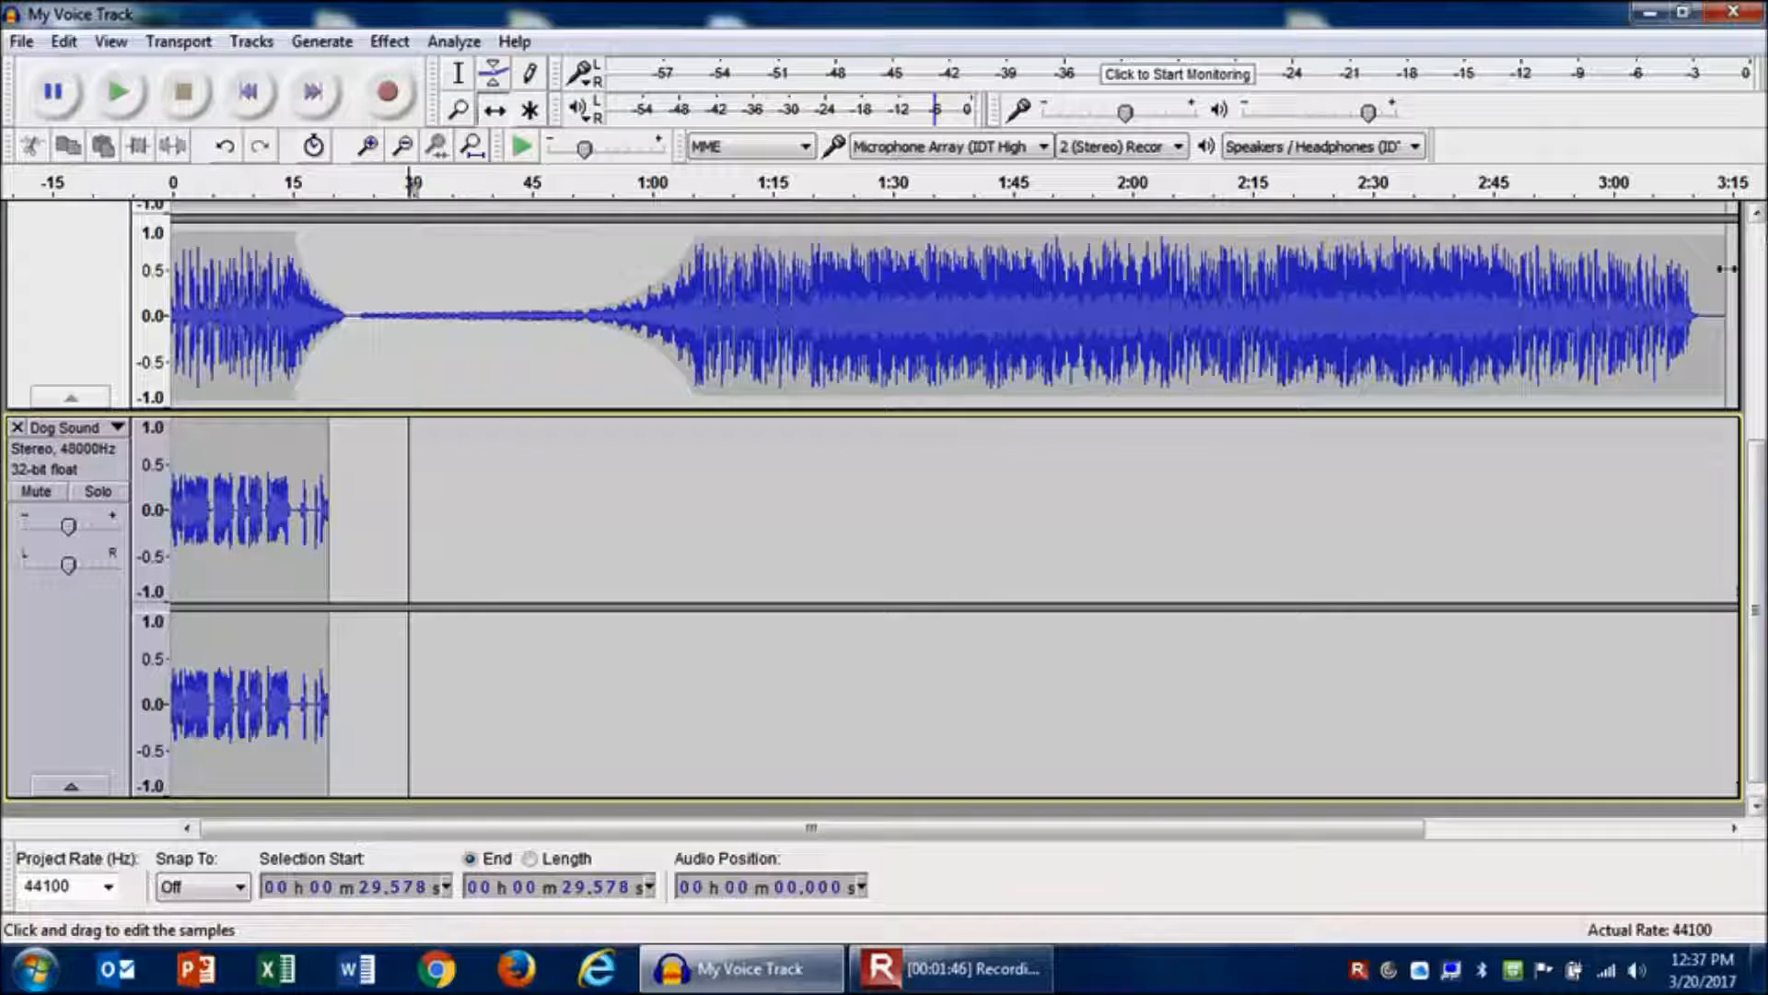
- Move the Dog Sound track up so it sits above the Theme Music track
{"action": "scroll", "coordinate": [1759, 253], "scroll_direction": "up", "scroll_amount": 5}
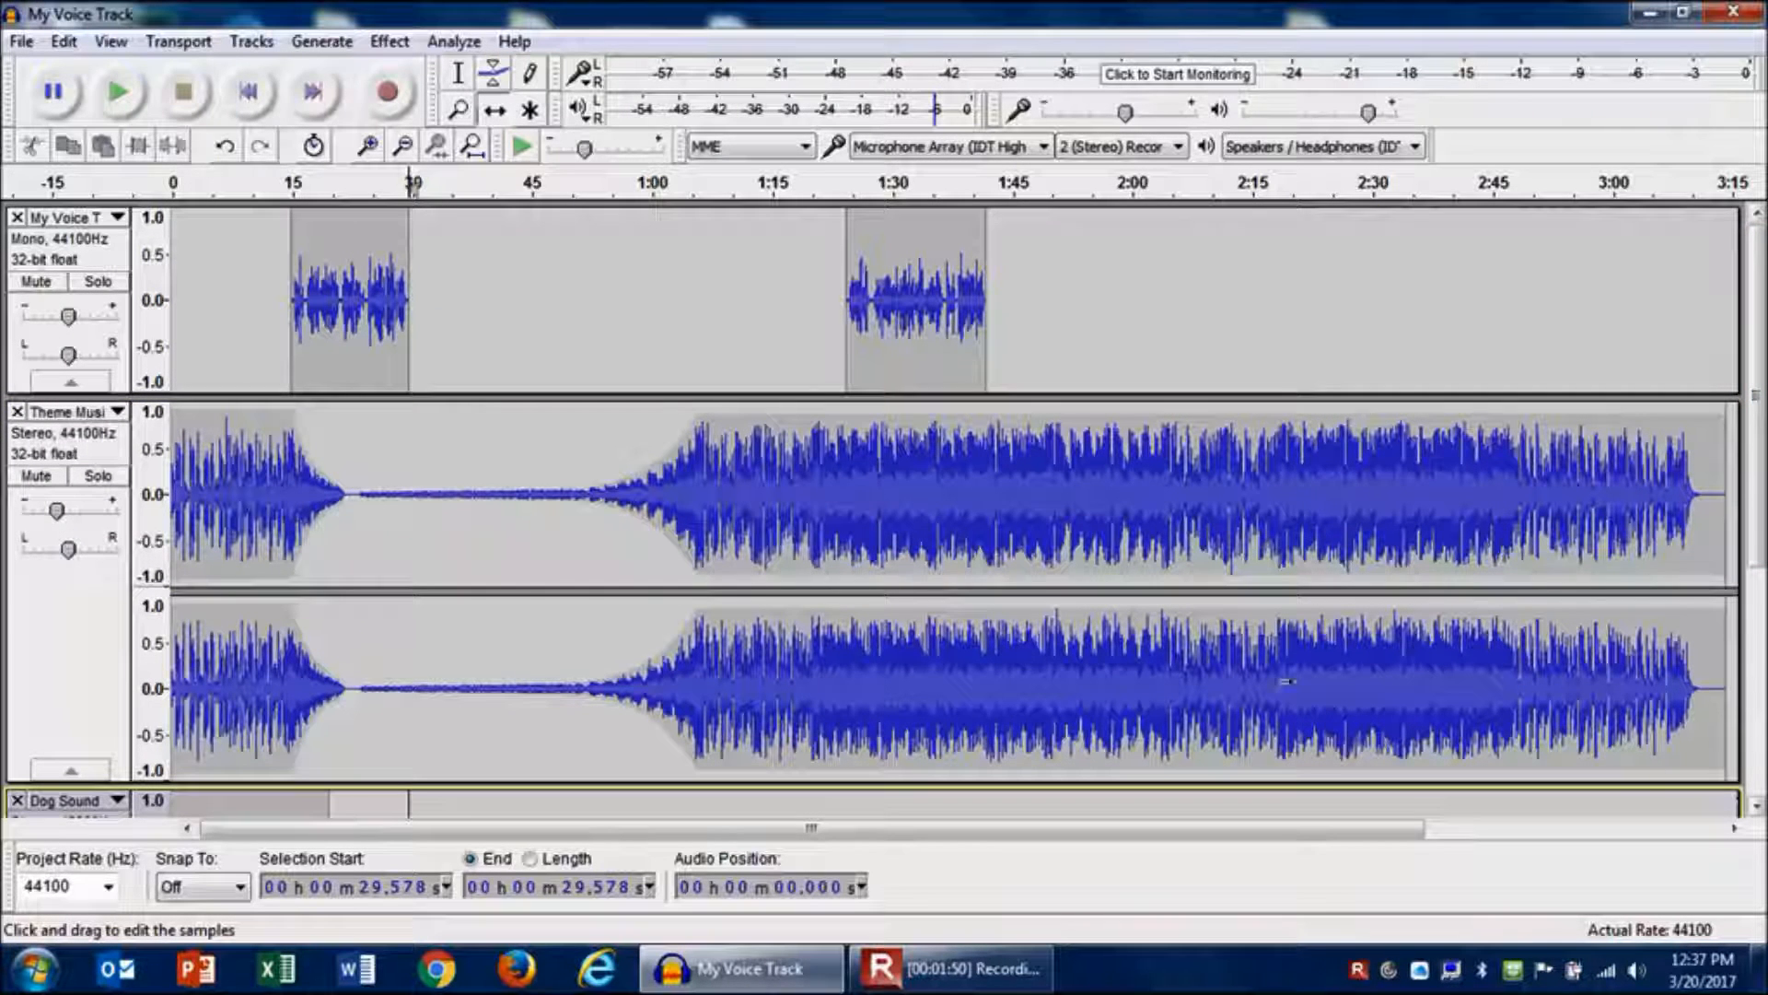
{"action": "scroll", "coordinate": [1735, 665], "scroll_direction": "down", "scroll_amount": 5}
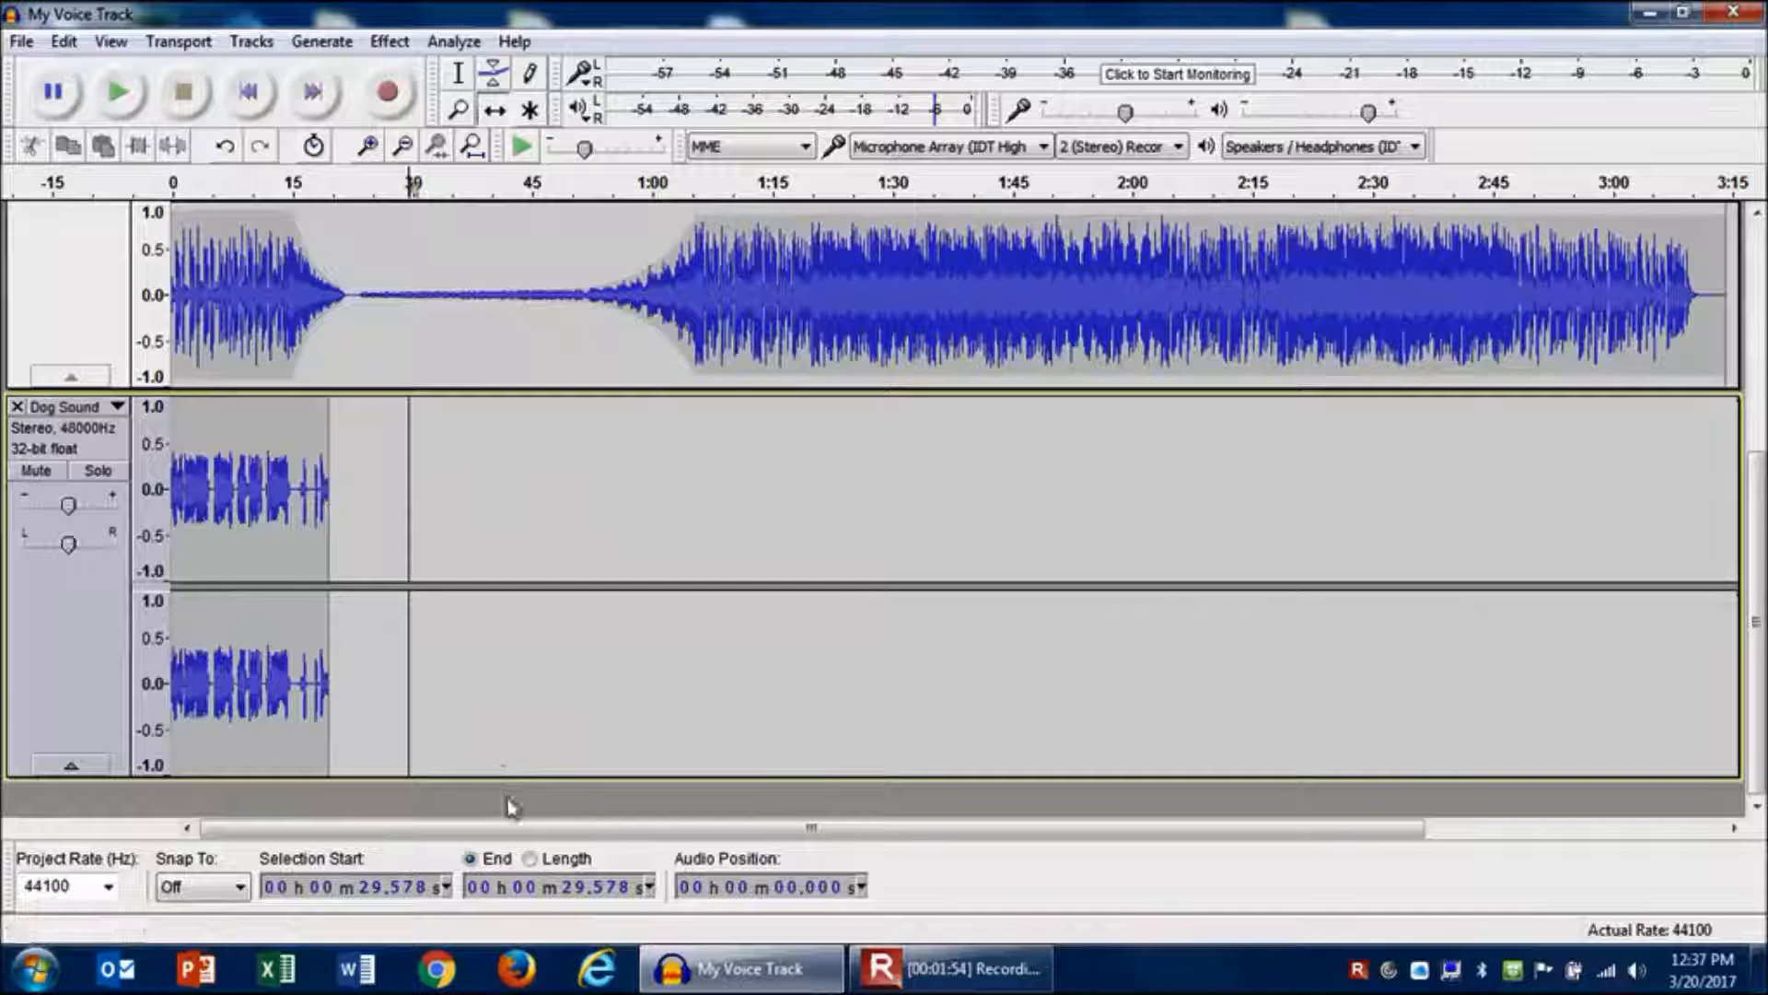
{"action": "mouse_move", "coordinate": [502, 778]}
{"action": "left_mouse_down"}
{"action": "mouse_move", "coordinate": [506, 578]}
{"action": "mouse_move", "coordinate": [506, 764]}
{"action": "left_mouse_up"}
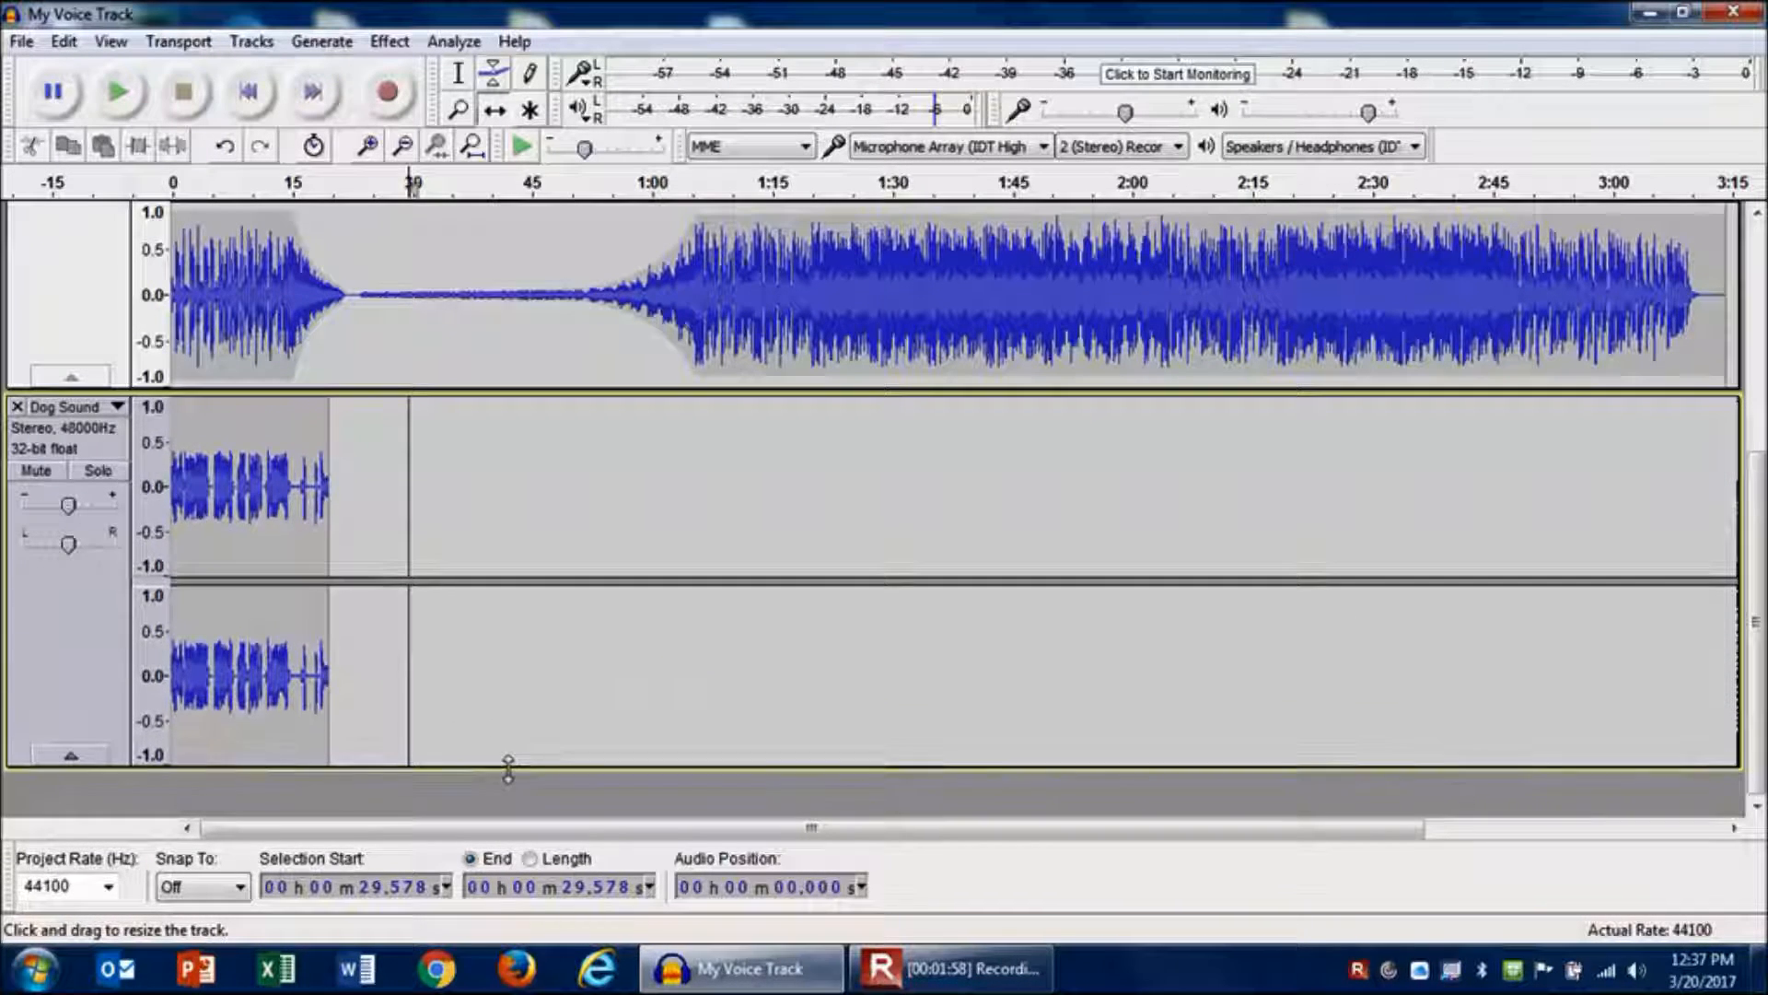
{"action": "left_click", "coordinate": [118, 408]}
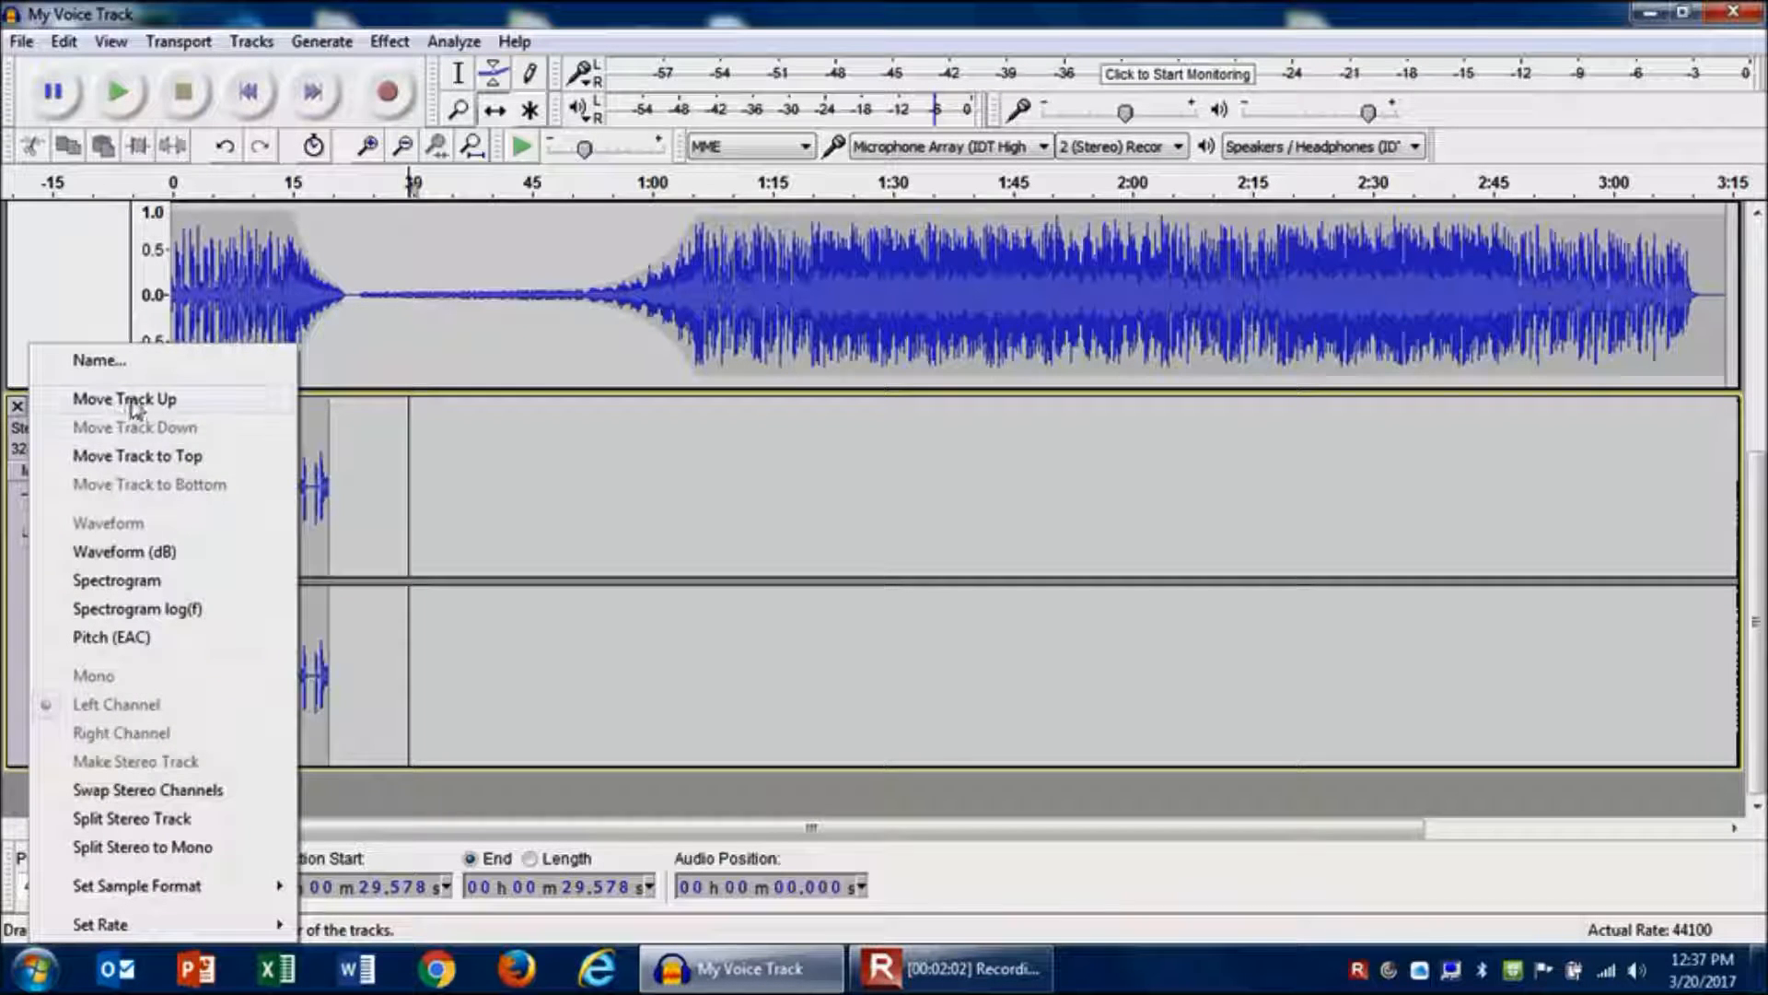
{"action": "left_click", "coordinate": [126, 399]}
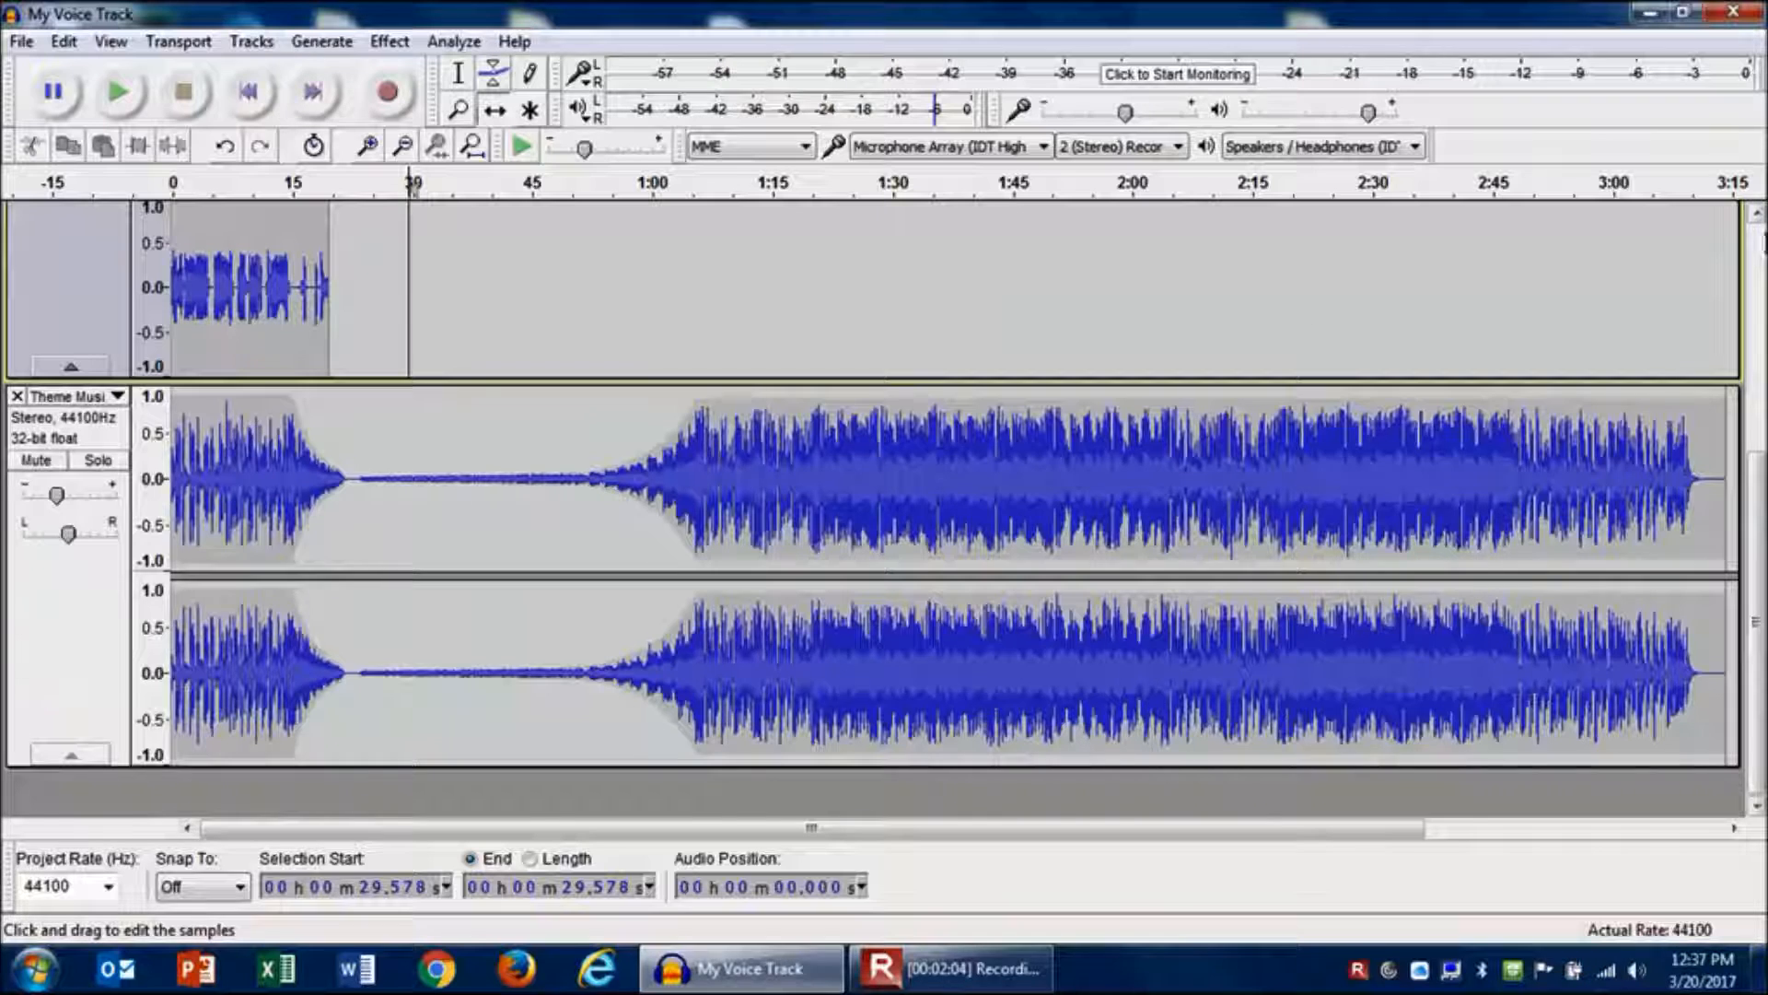
{"action": "scroll", "coordinate": [1228, 343], "scroll_direction": "up", "scroll_amount": 5}
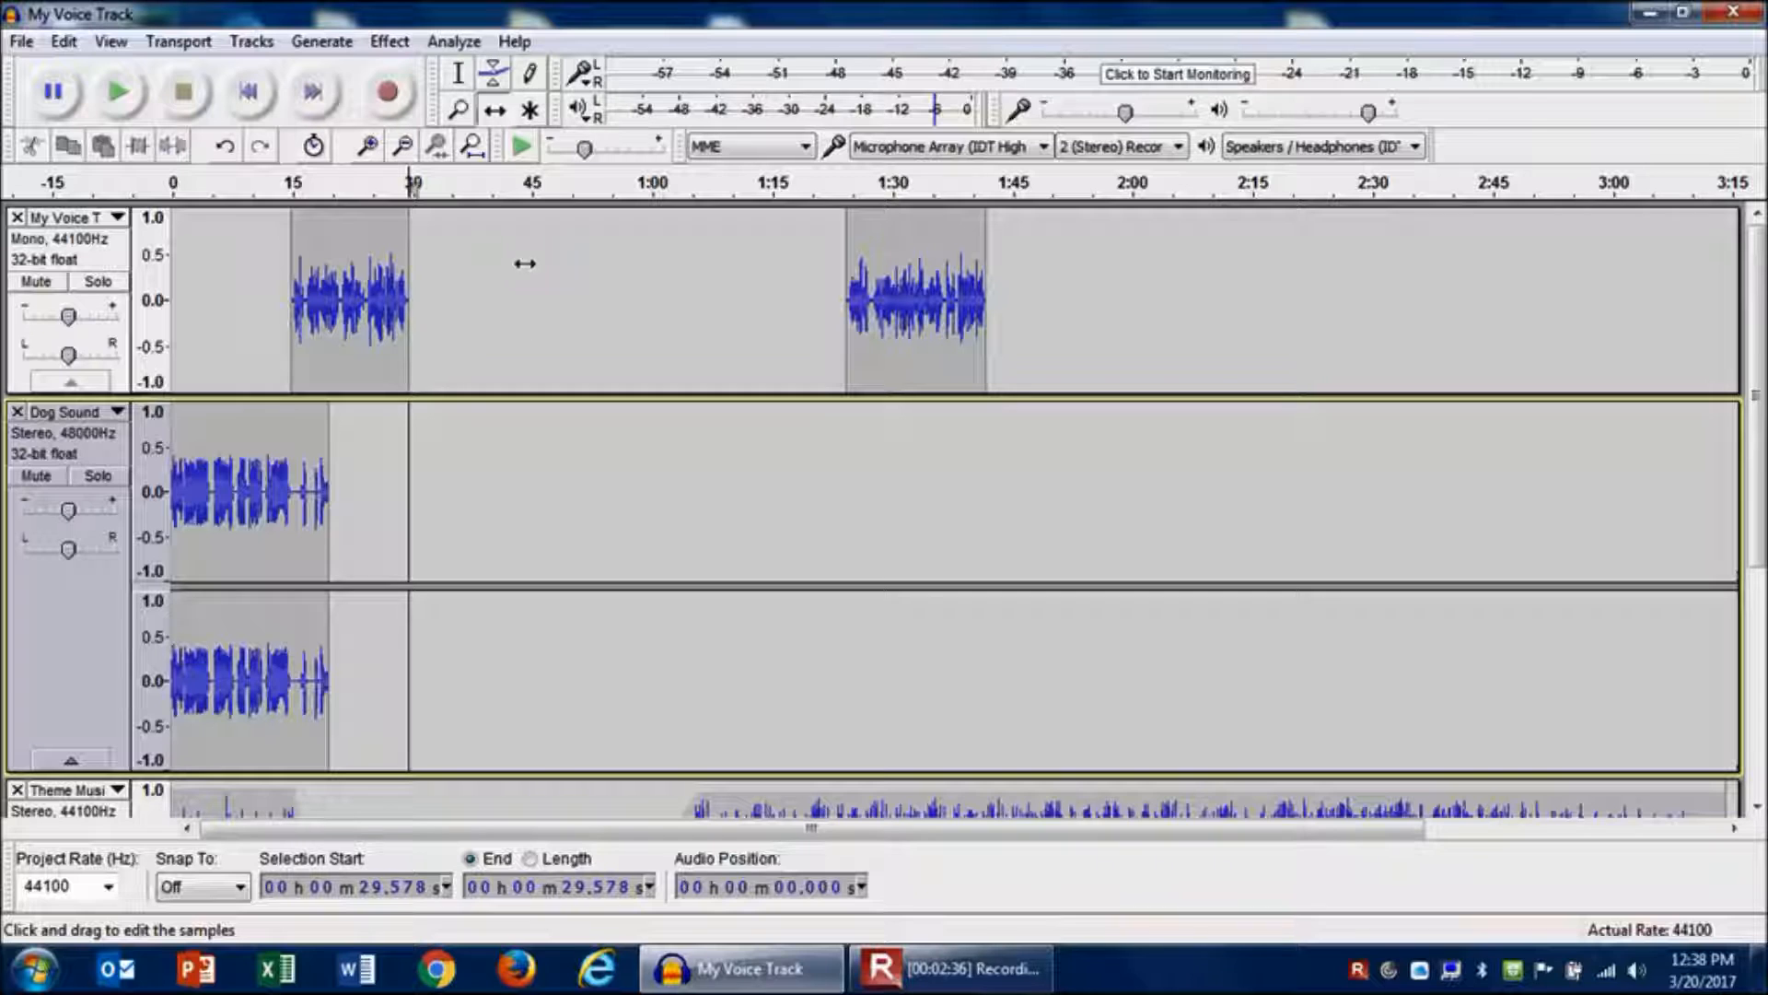
- Move the Dog Sound clip with the Time Shift tool so it starts at about 29.6 seconds, right after the first voice clip
{"action": "left_click", "coordinate": [495, 112]}
{"action": "left_click_drag", "start_coordinate": [235, 456], "coordinate": [505, 456]}
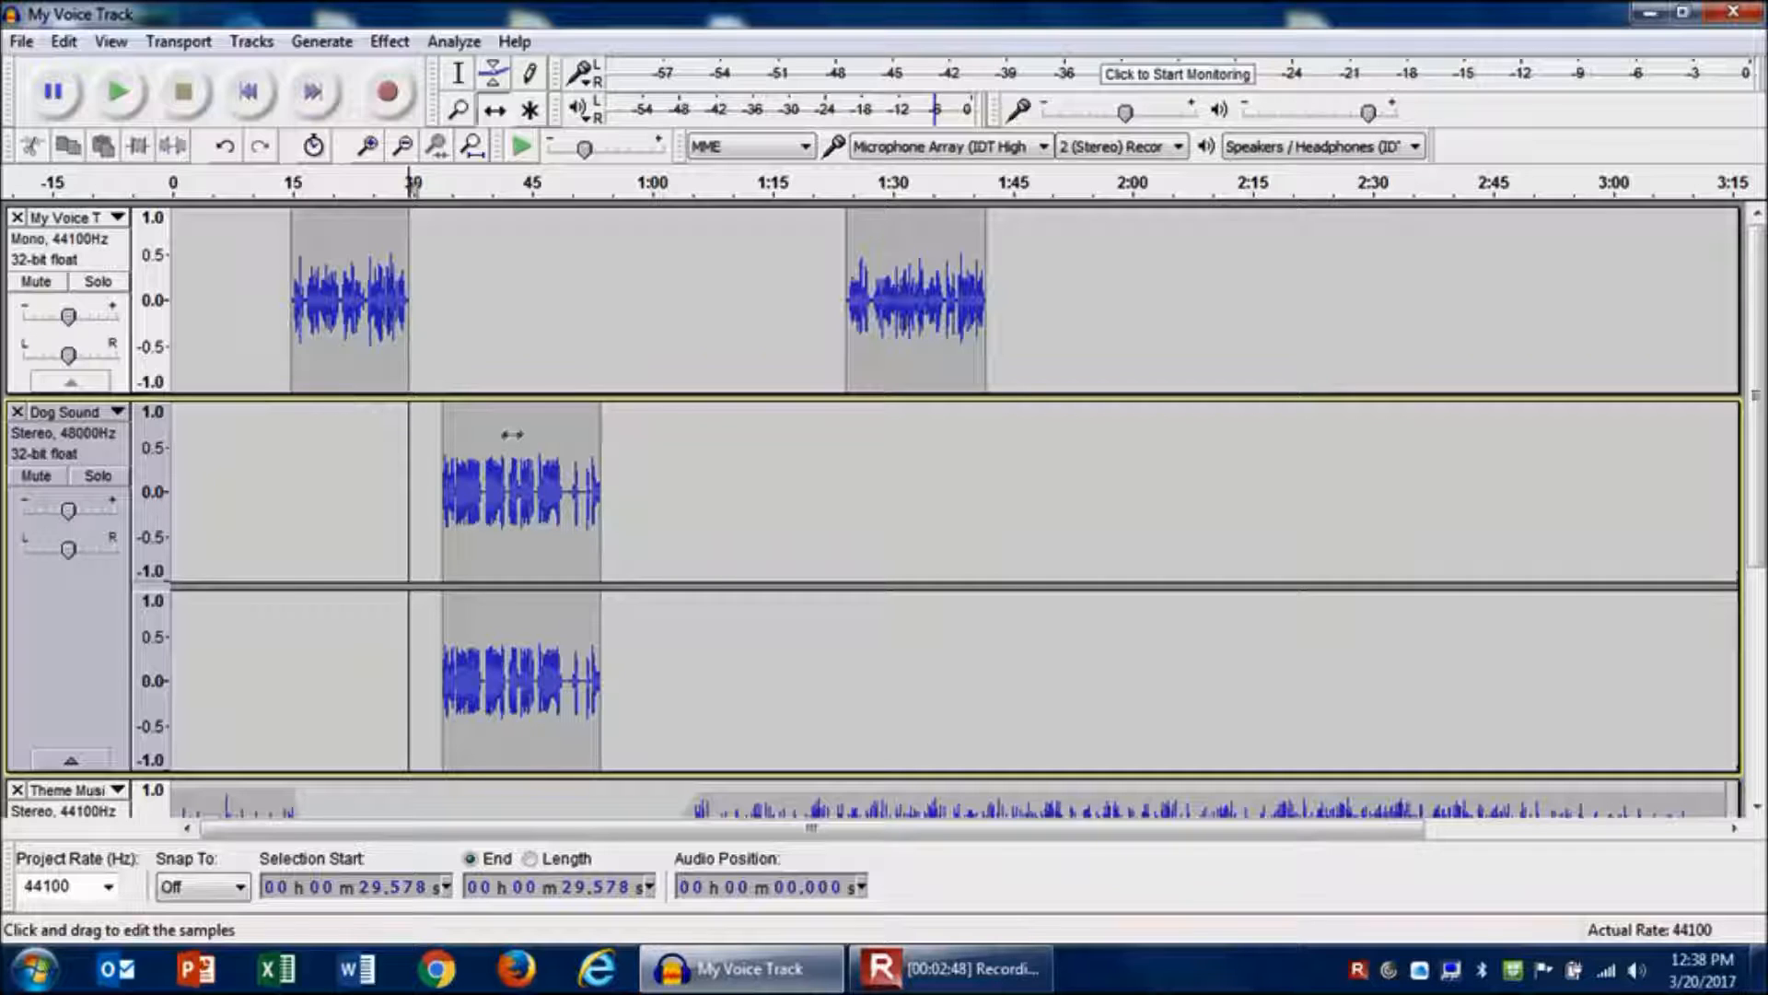
{"action": "left_click_drag", "start_coordinate": [511, 437], "coordinate": [487, 441]}
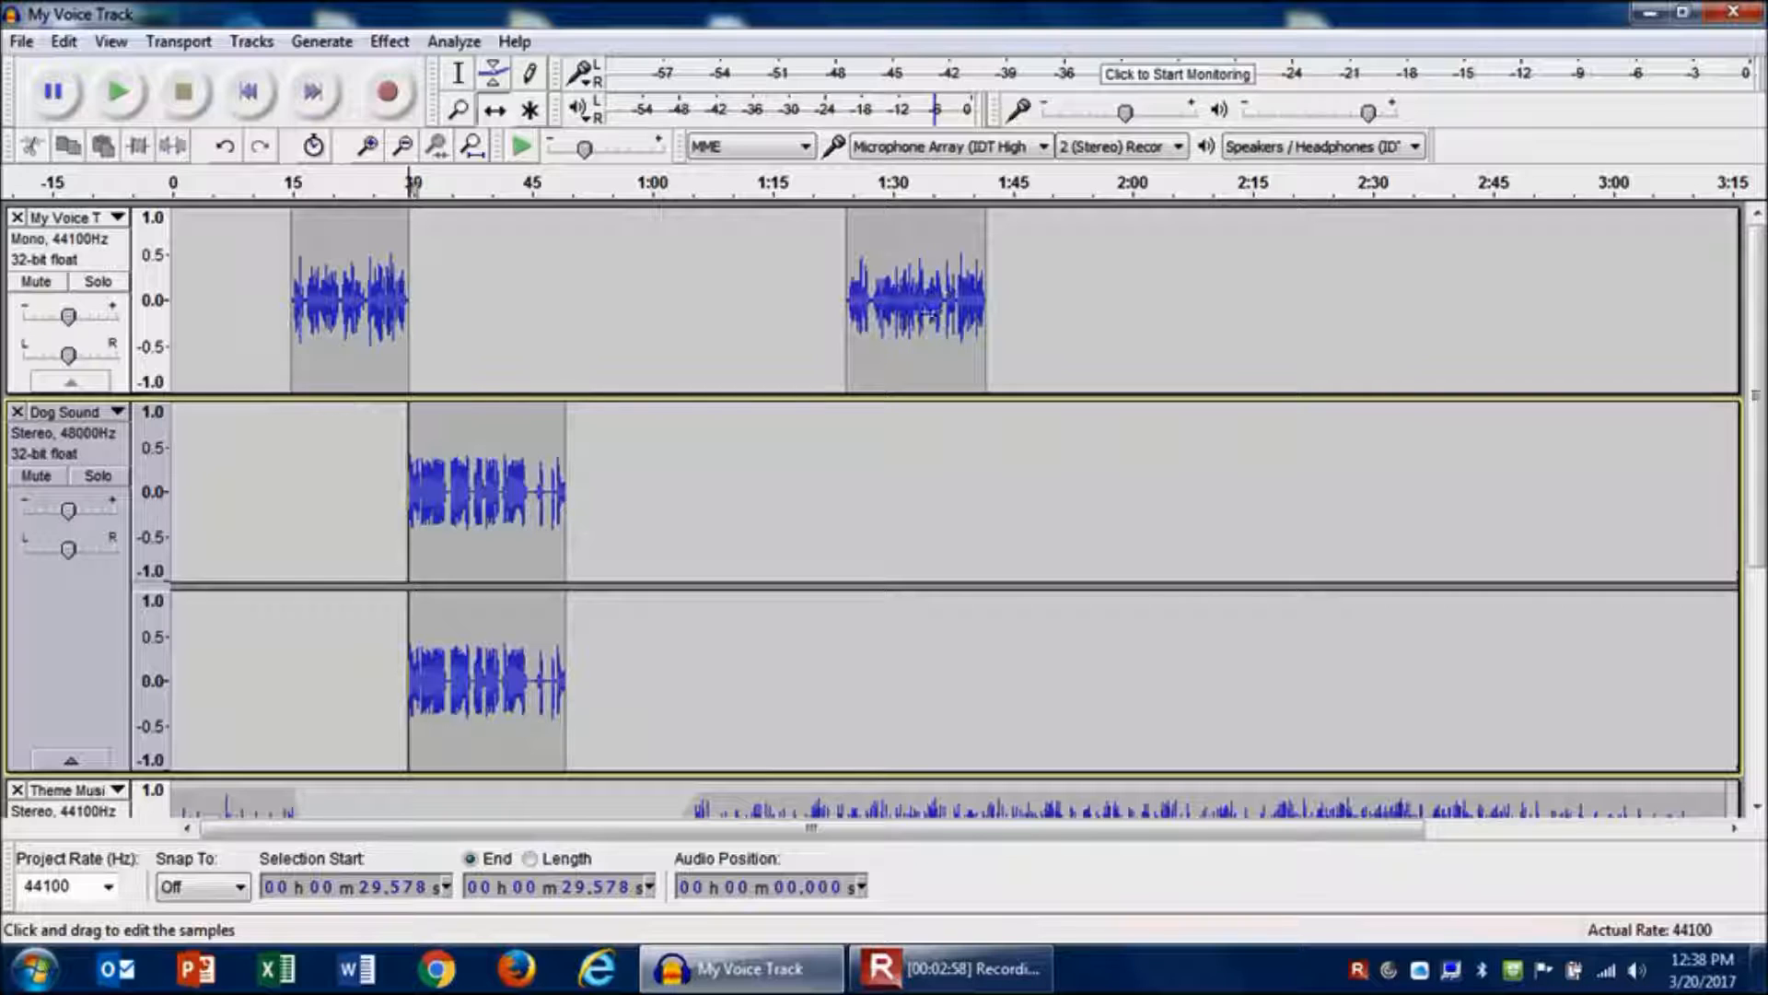
- Move the second voice clip to start at about 48.6 seconds and play the project back from about 26.5 seconds
{"action": "left_click_drag", "start_coordinate": [921, 325], "coordinate": [645, 349]}
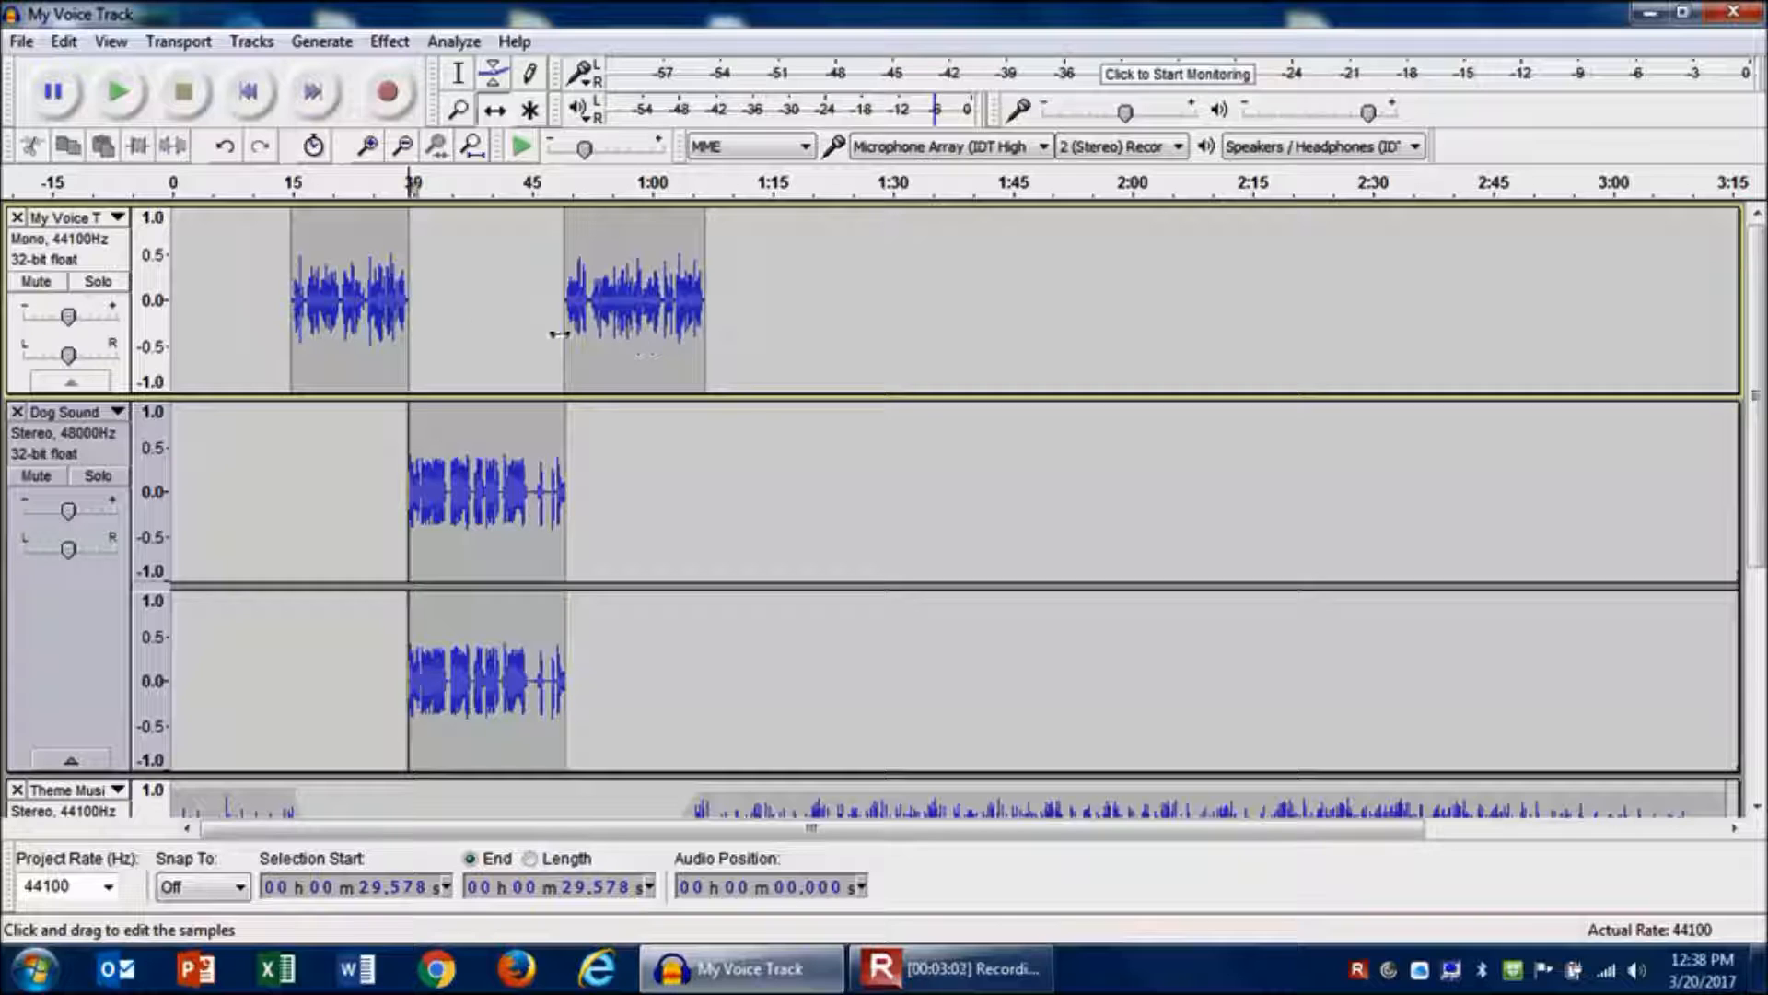
{"action": "left_click", "coordinate": [459, 78]}
{"action": "left_click", "coordinate": [384, 300]}
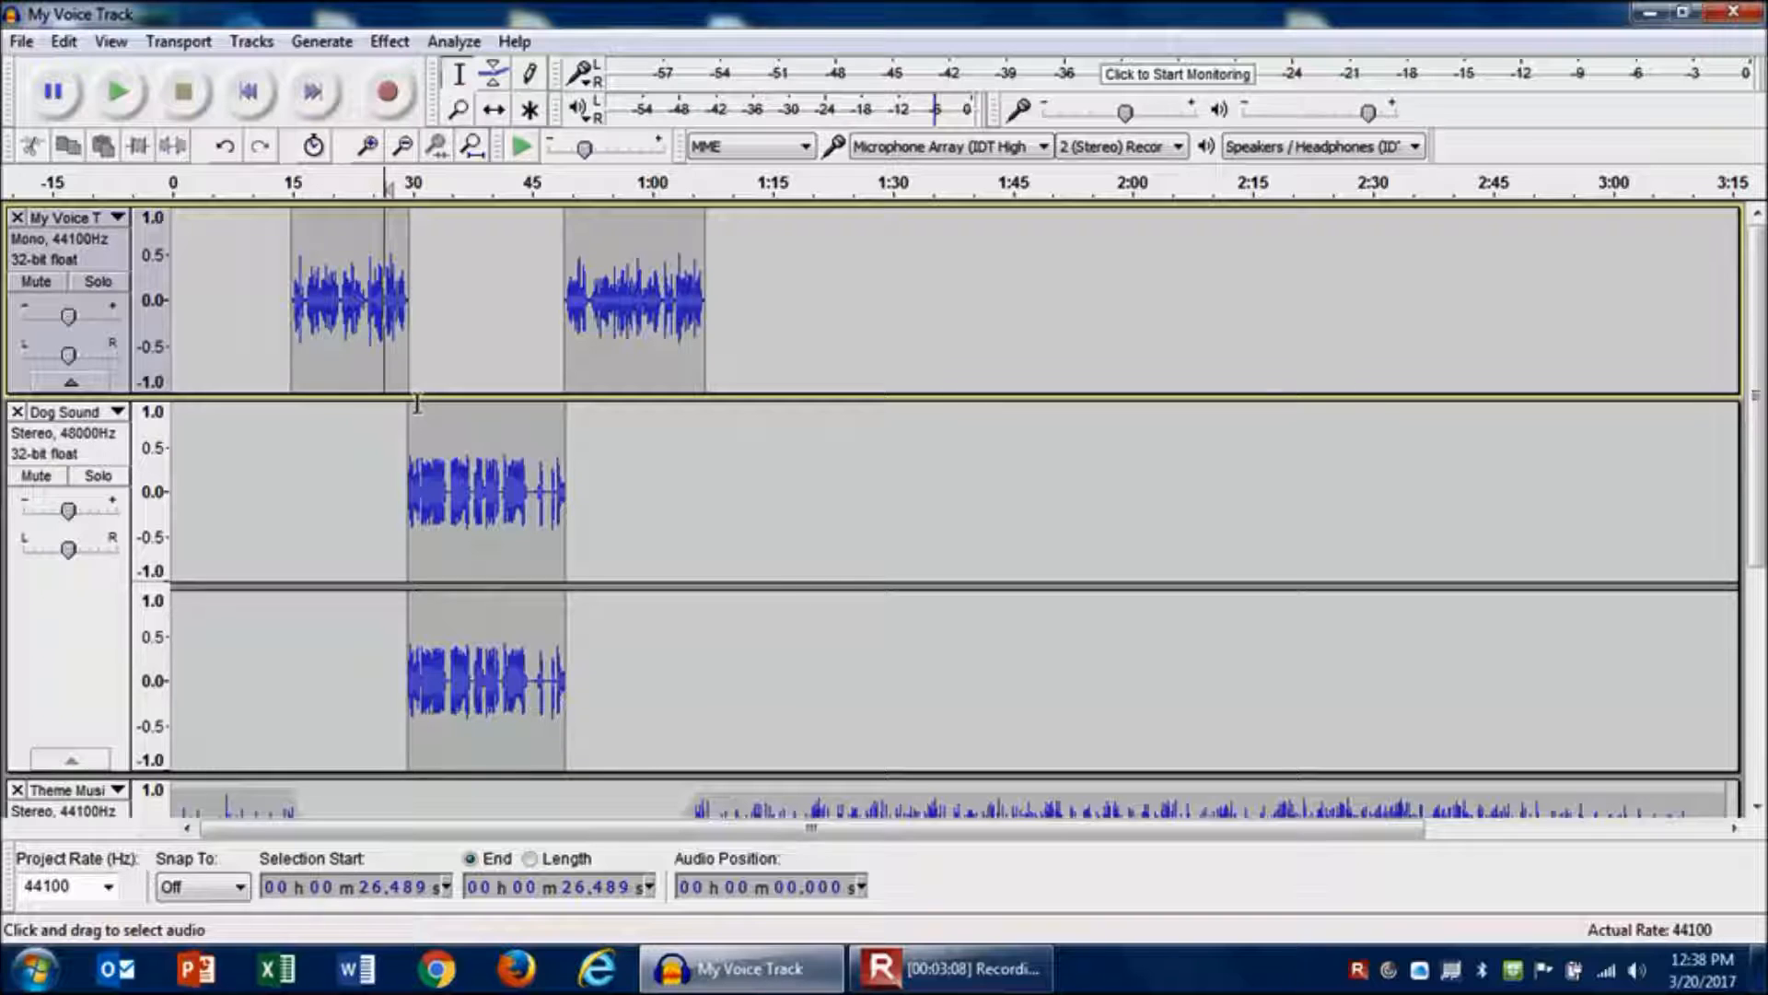
{"action": "key", "text": "space"}
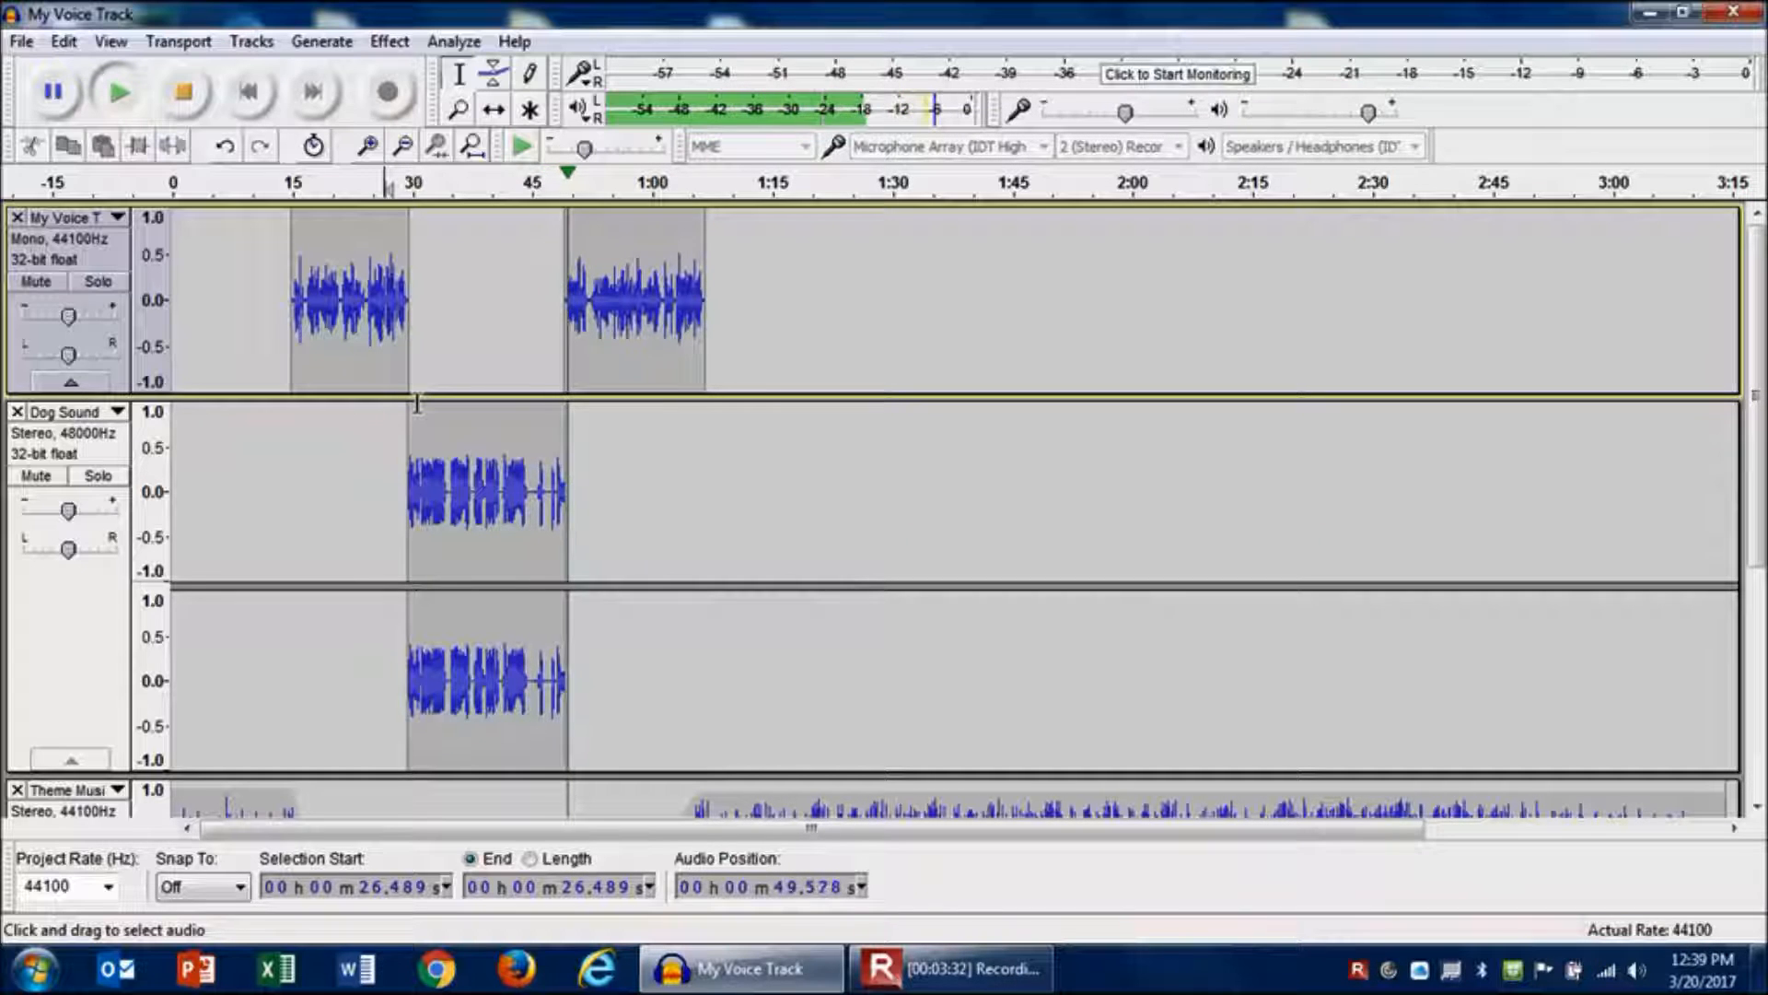
{"action": "left_click", "coordinate": [188, 86]}
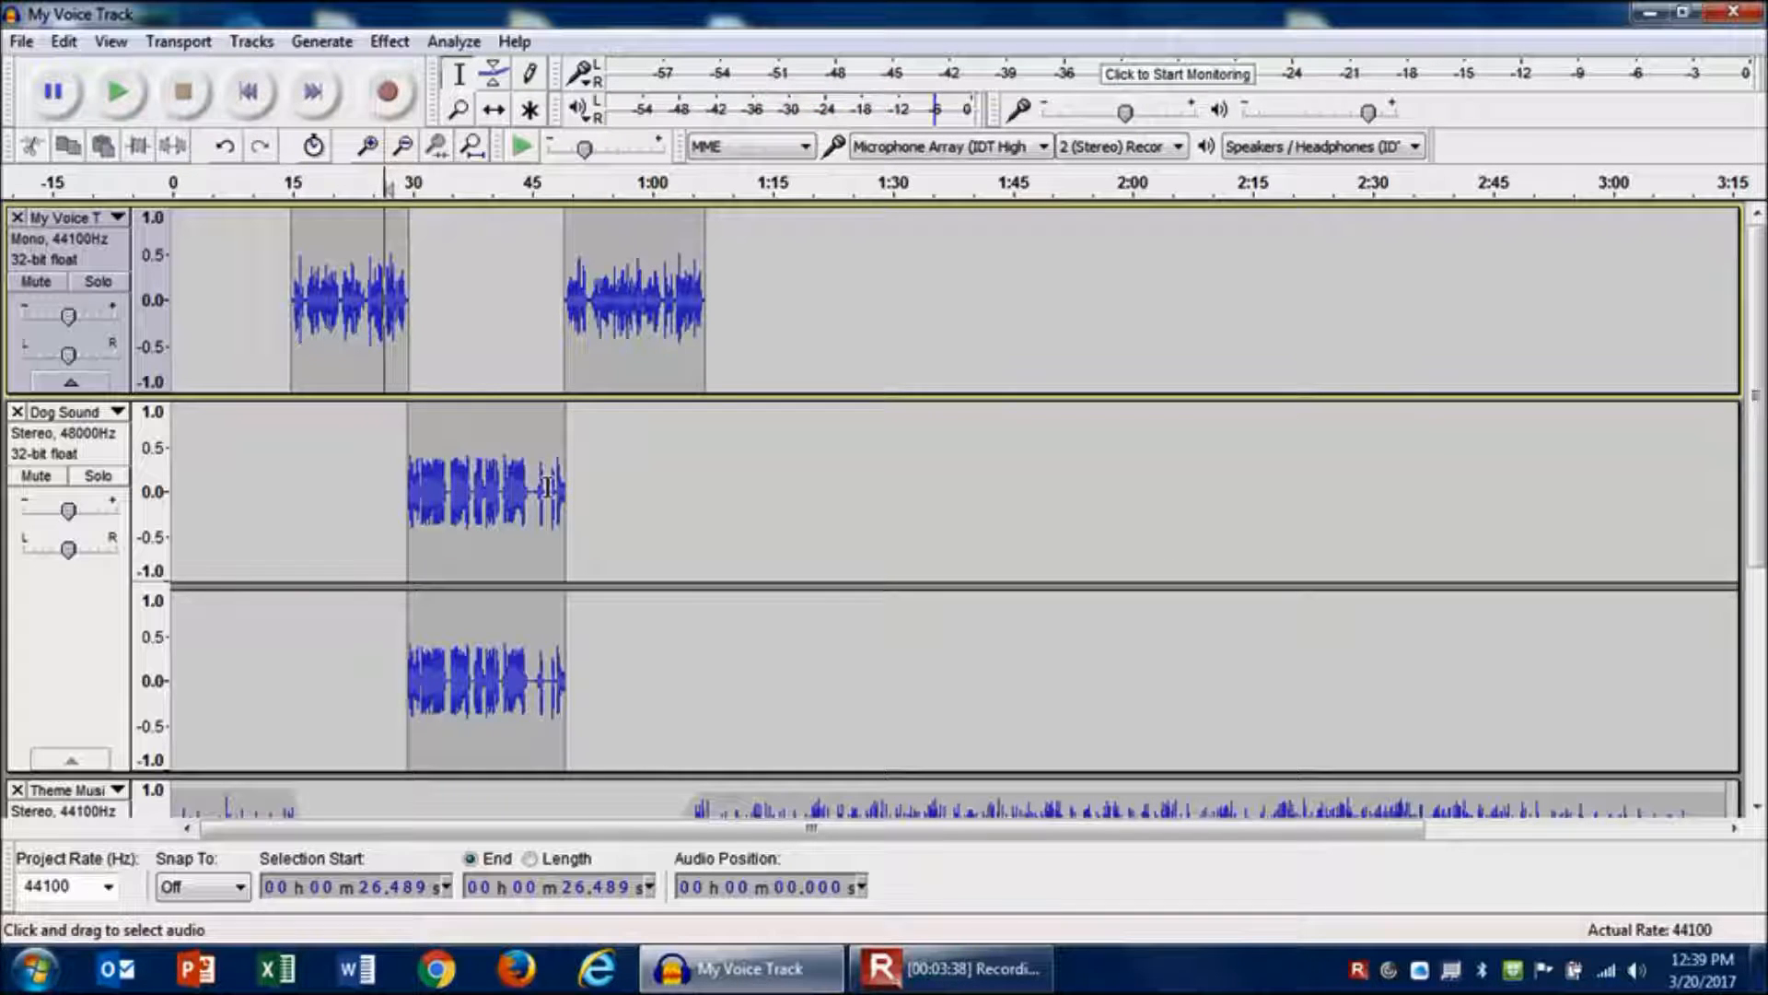
- Delete the part of the Dog Sound clip from about 37.5 to 49.2 seconds
{"action": "left_click", "coordinate": [473, 486]}
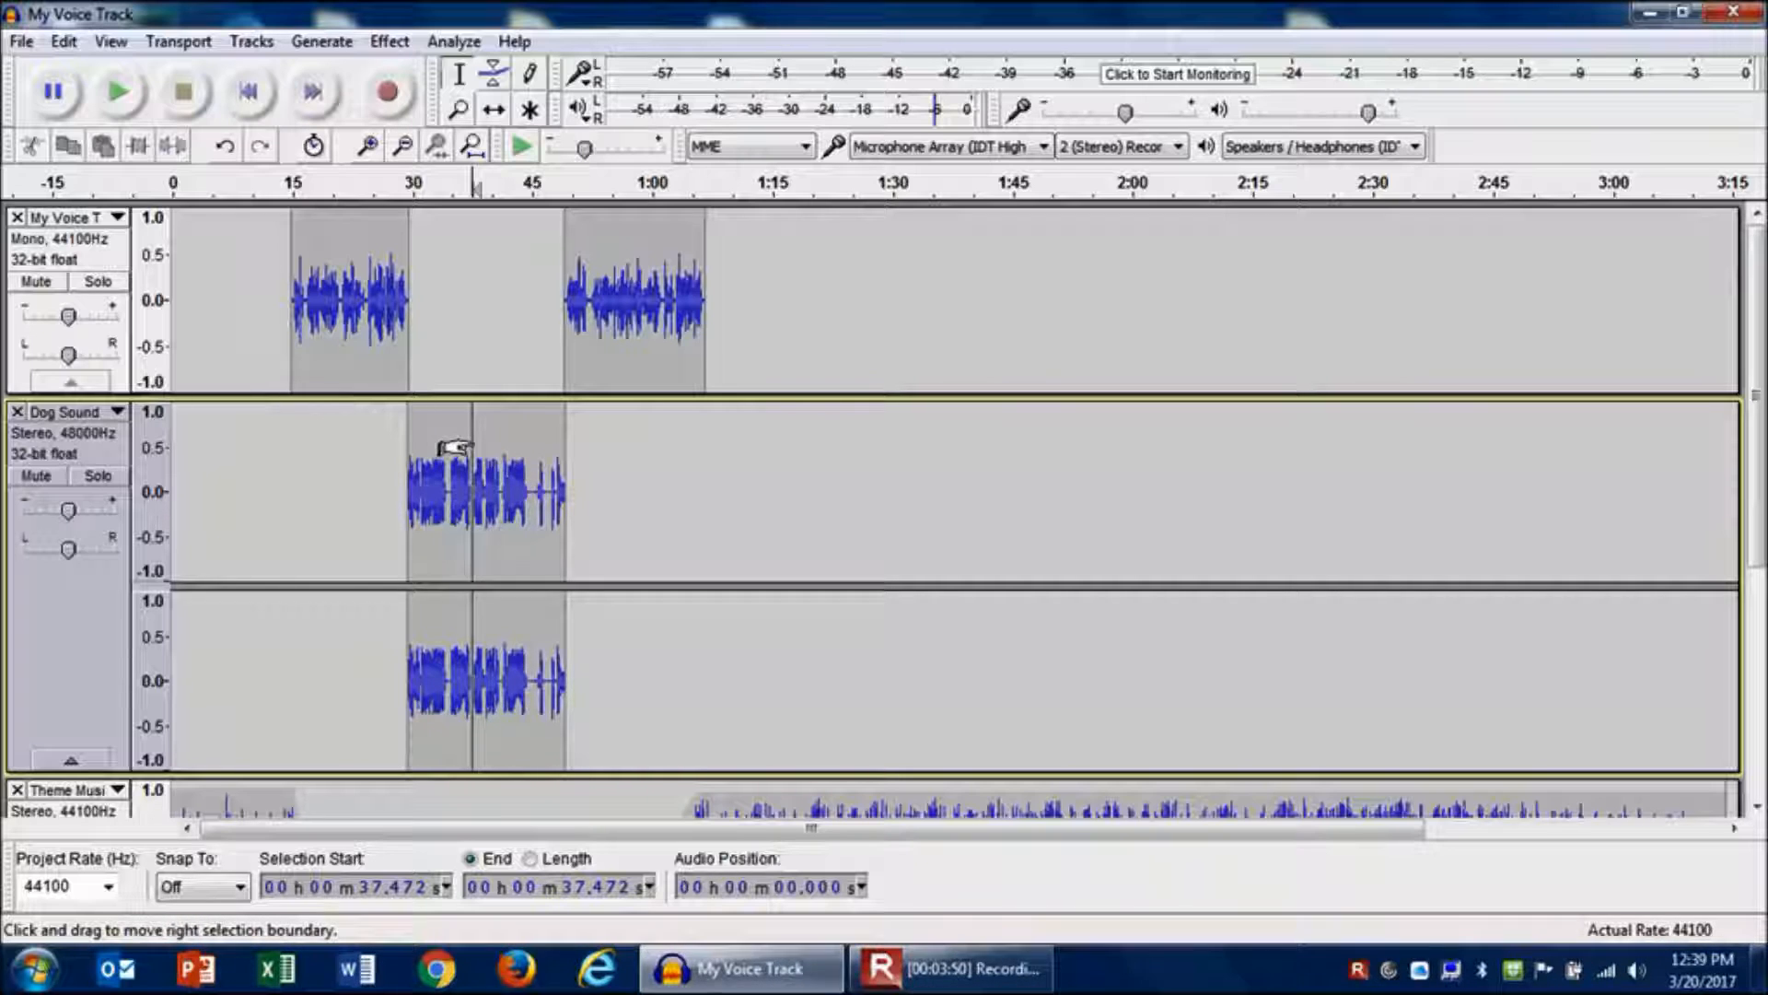
{"action": "left_click_drag", "start_coordinate": [453, 449], "coordinate": [548, 459]}
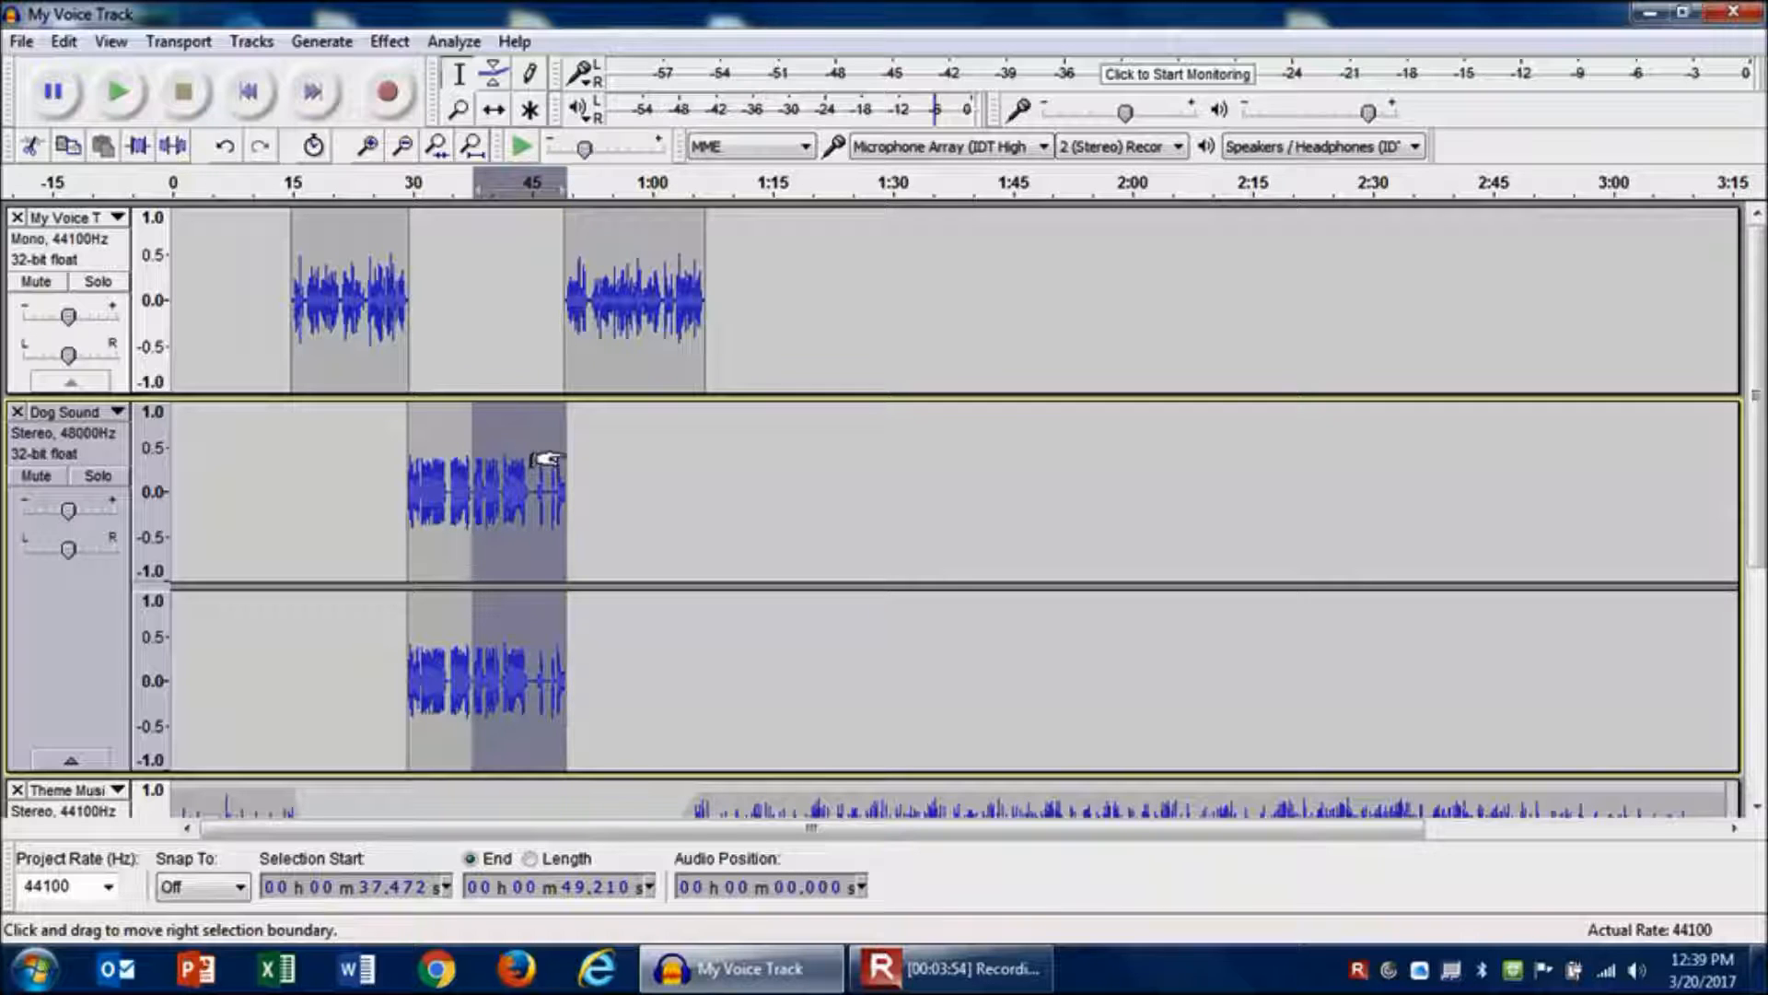
{"action": "key", "text": "Delete"}
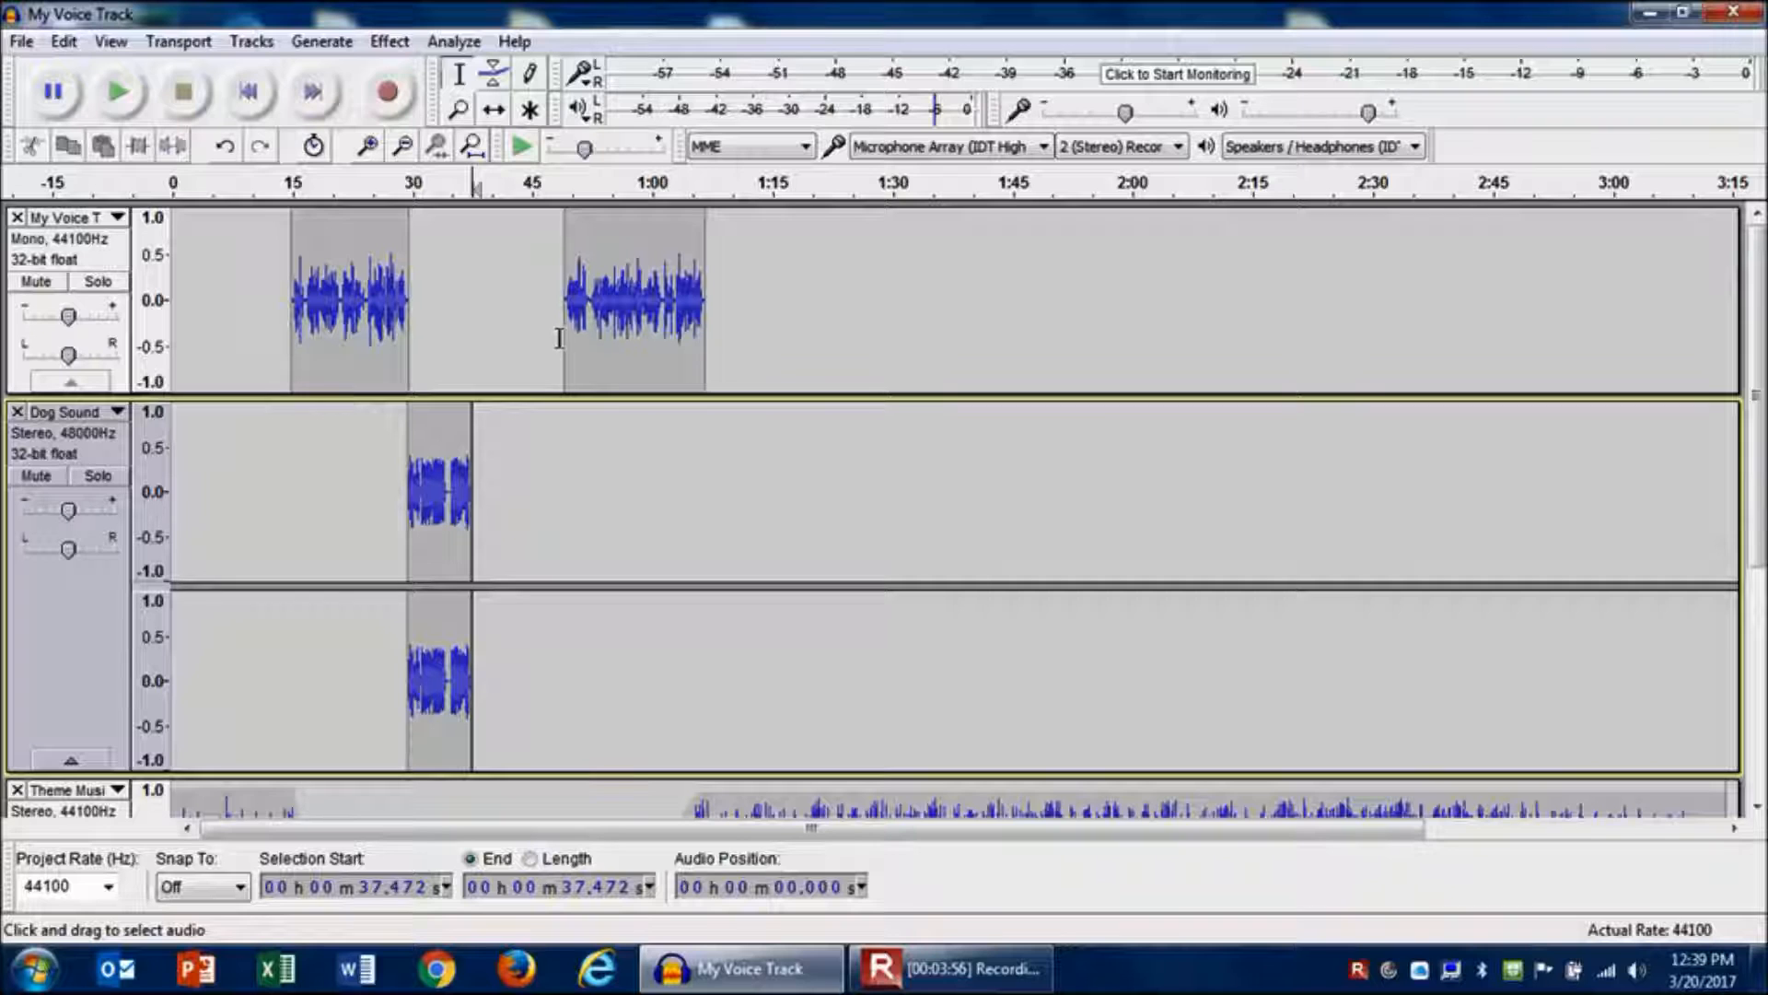
- Move the second voice clip left to start at about 34 seconds and play the project back from about 26 seconds
{"action": "left_click", "coordinate": [601, 309]}
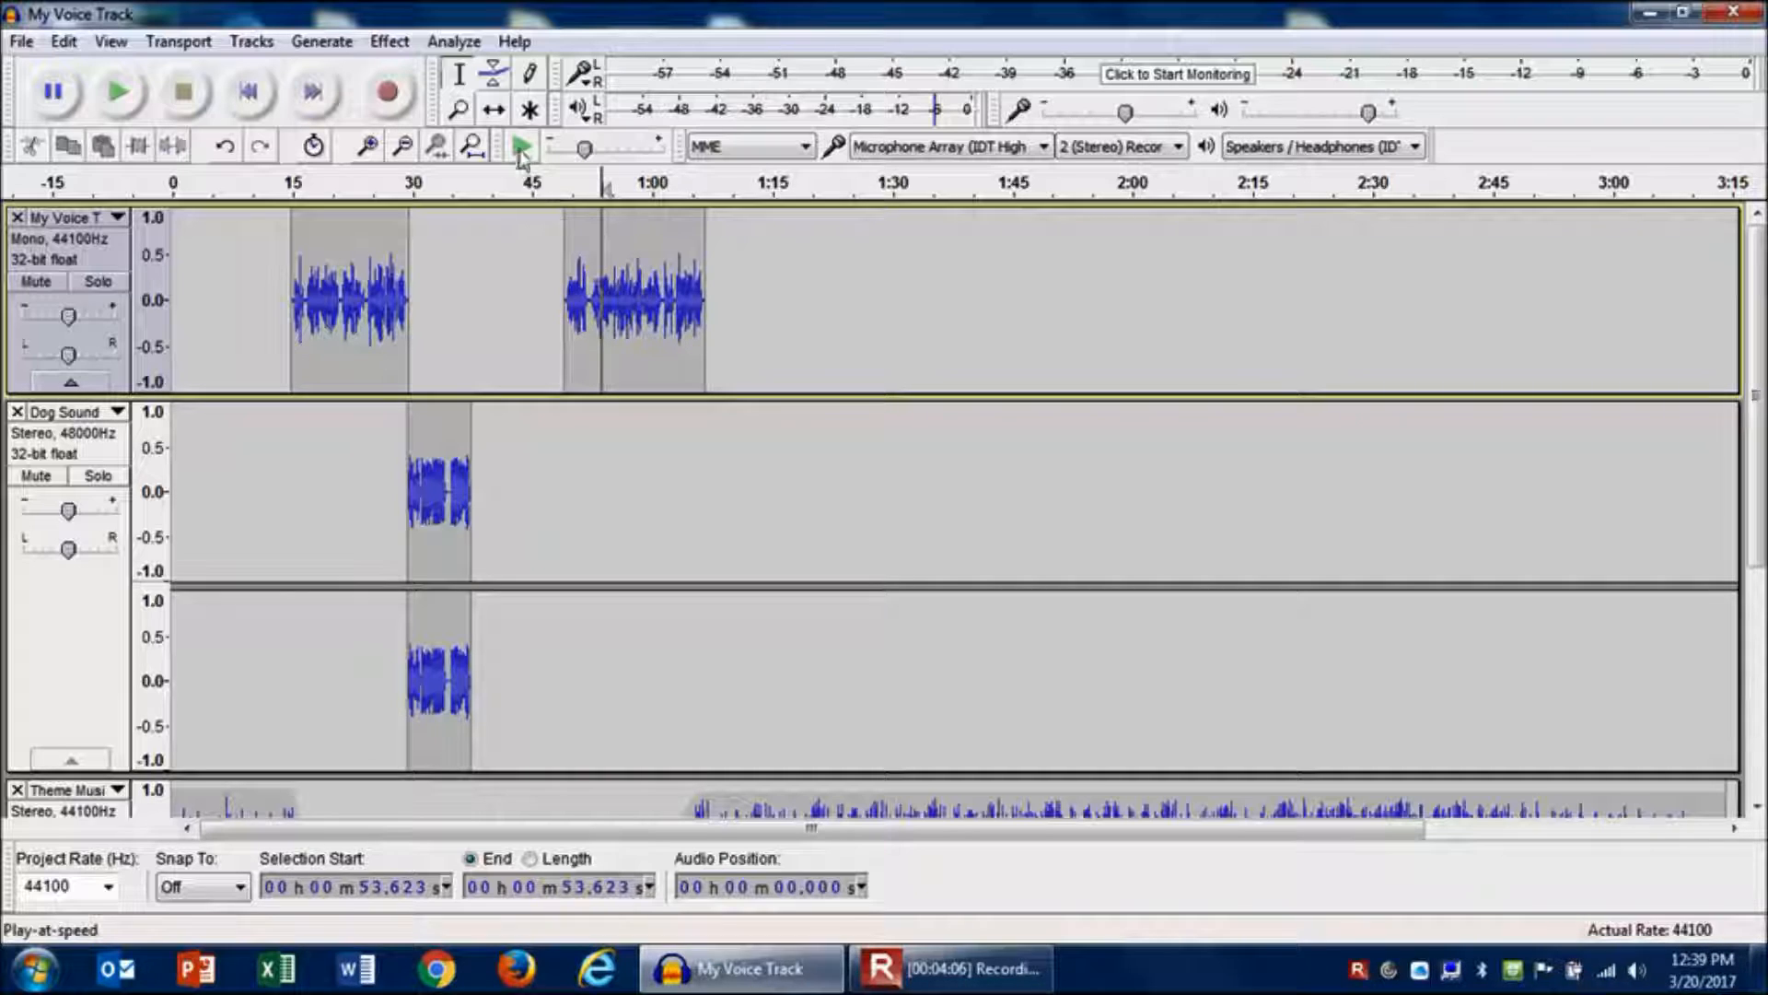
{"action": "left_click", "coordinate": [494, 111]}
{"action": "left_click_drag", "start_coordinate": [649, 284], "coordinate": [534, 291]}
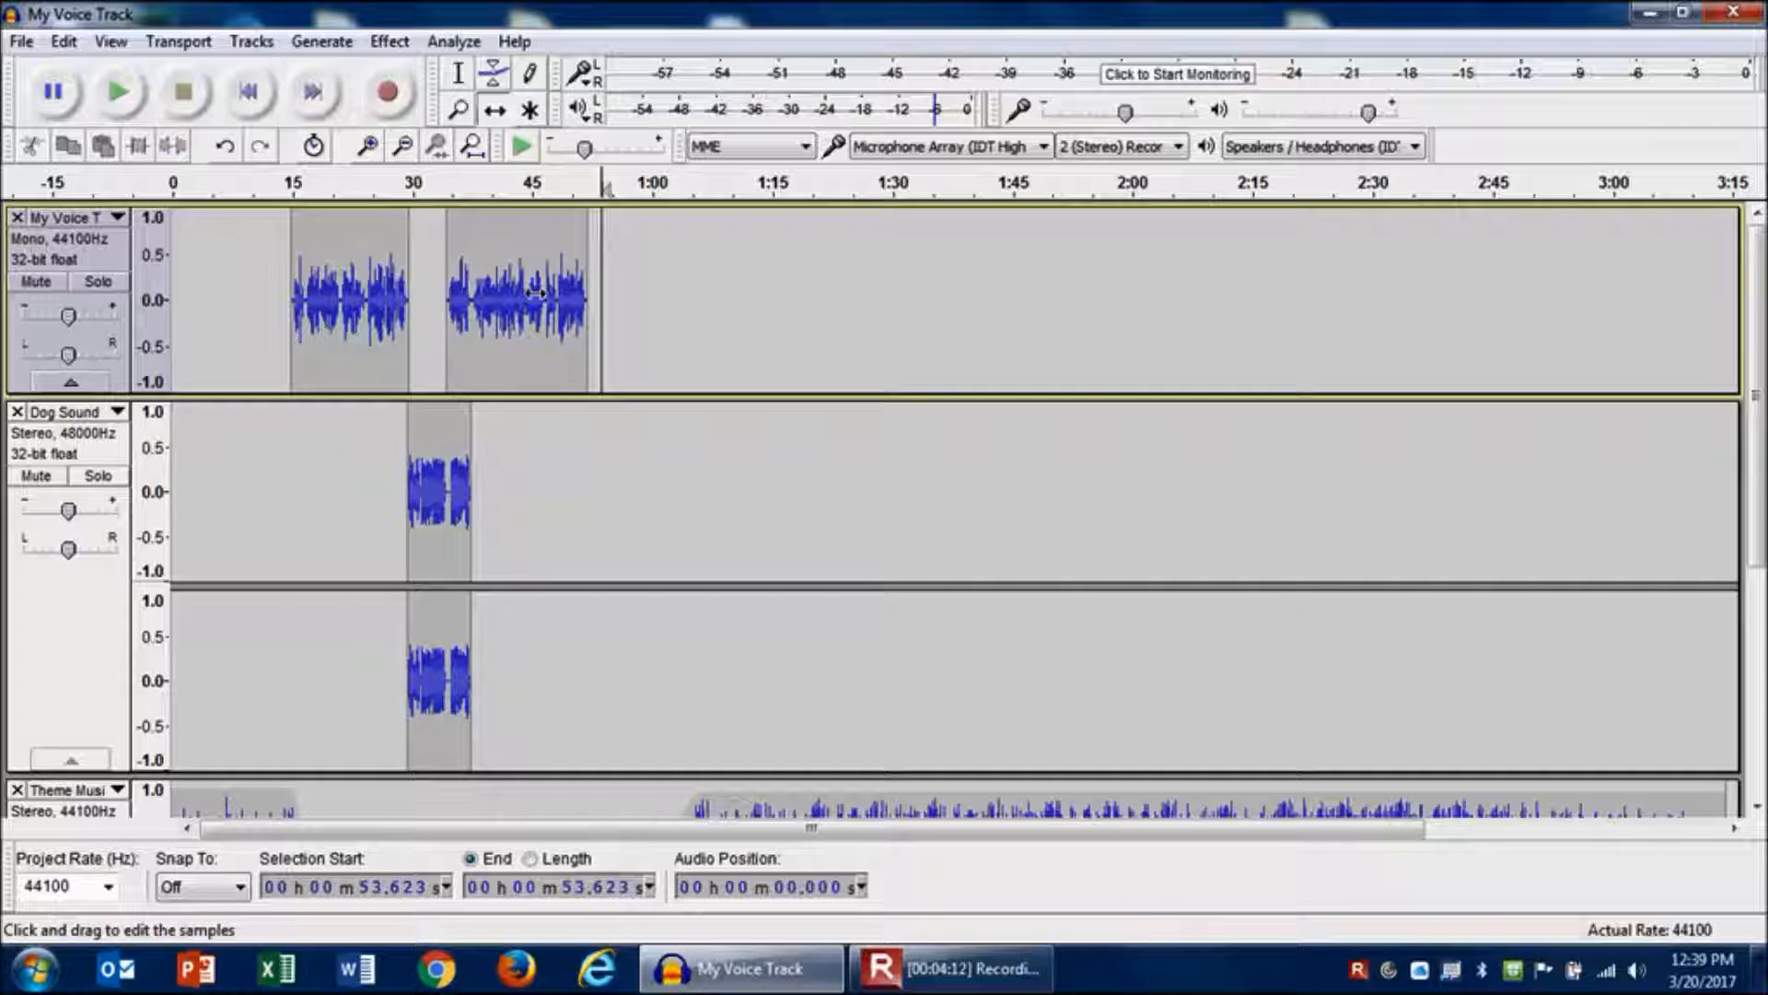
{"action": "left_click", "coordinate": [453, 83]}
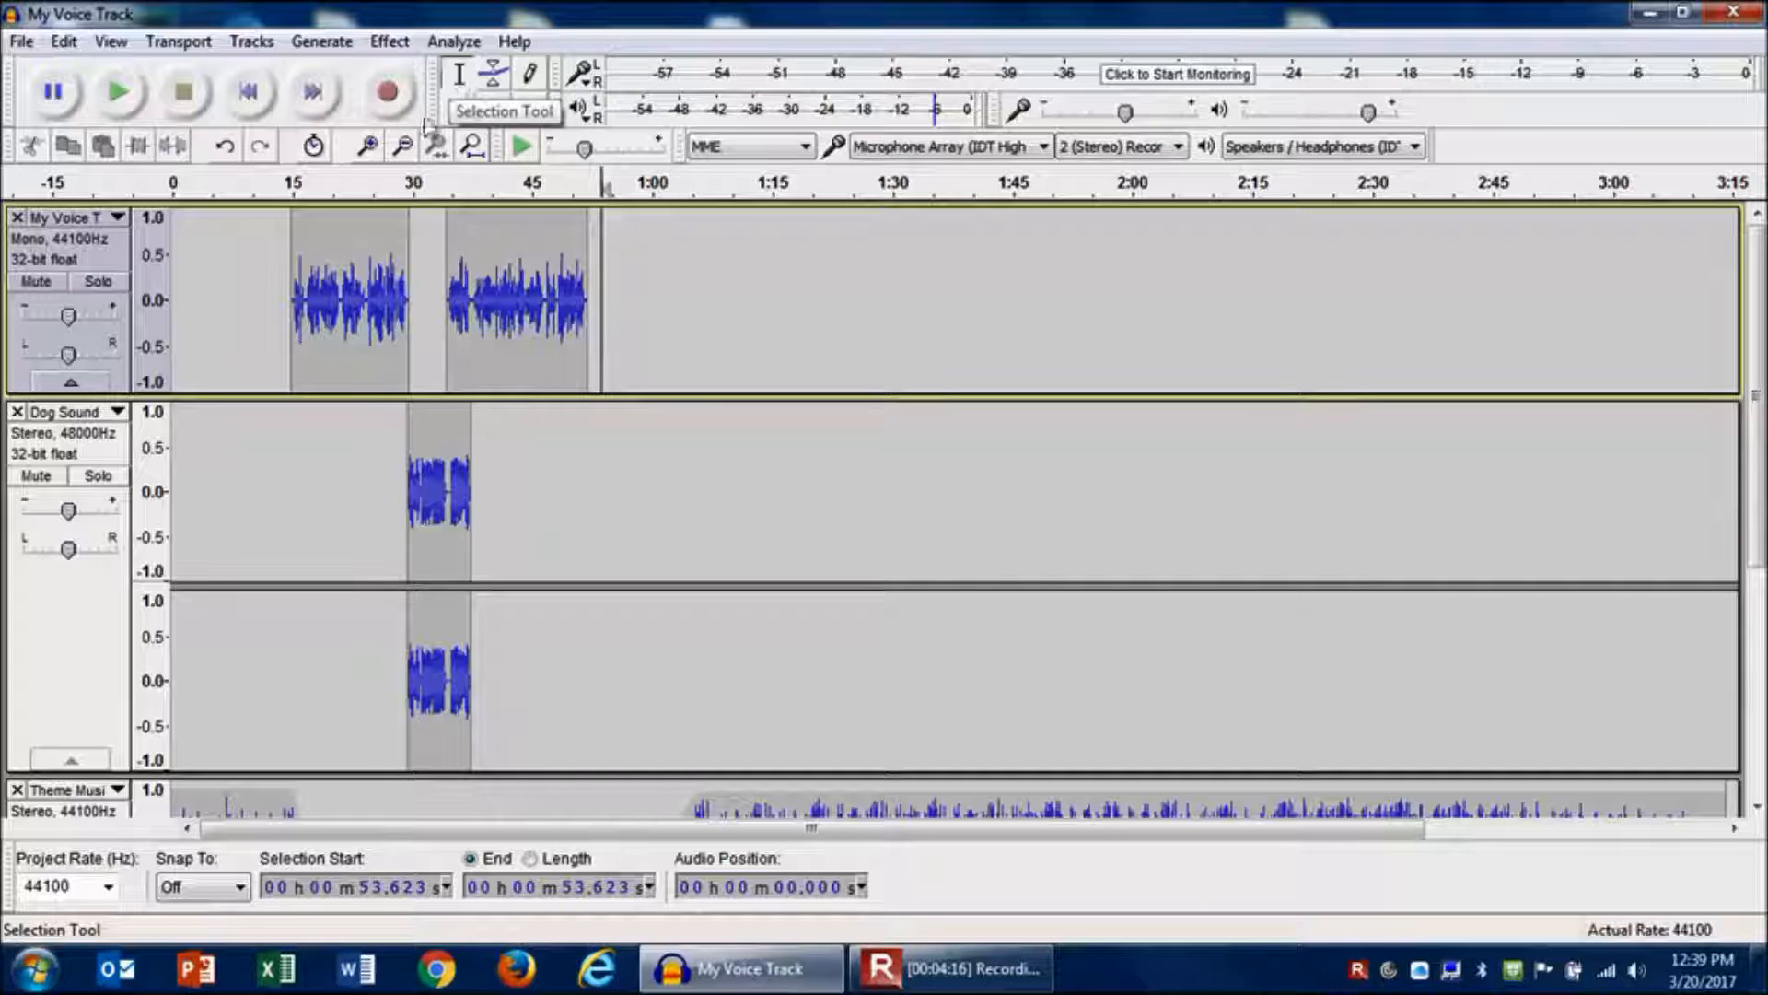
{"action": "left_click", "coordinate": [382, 311]}
{"action": "key", "text": "space"}
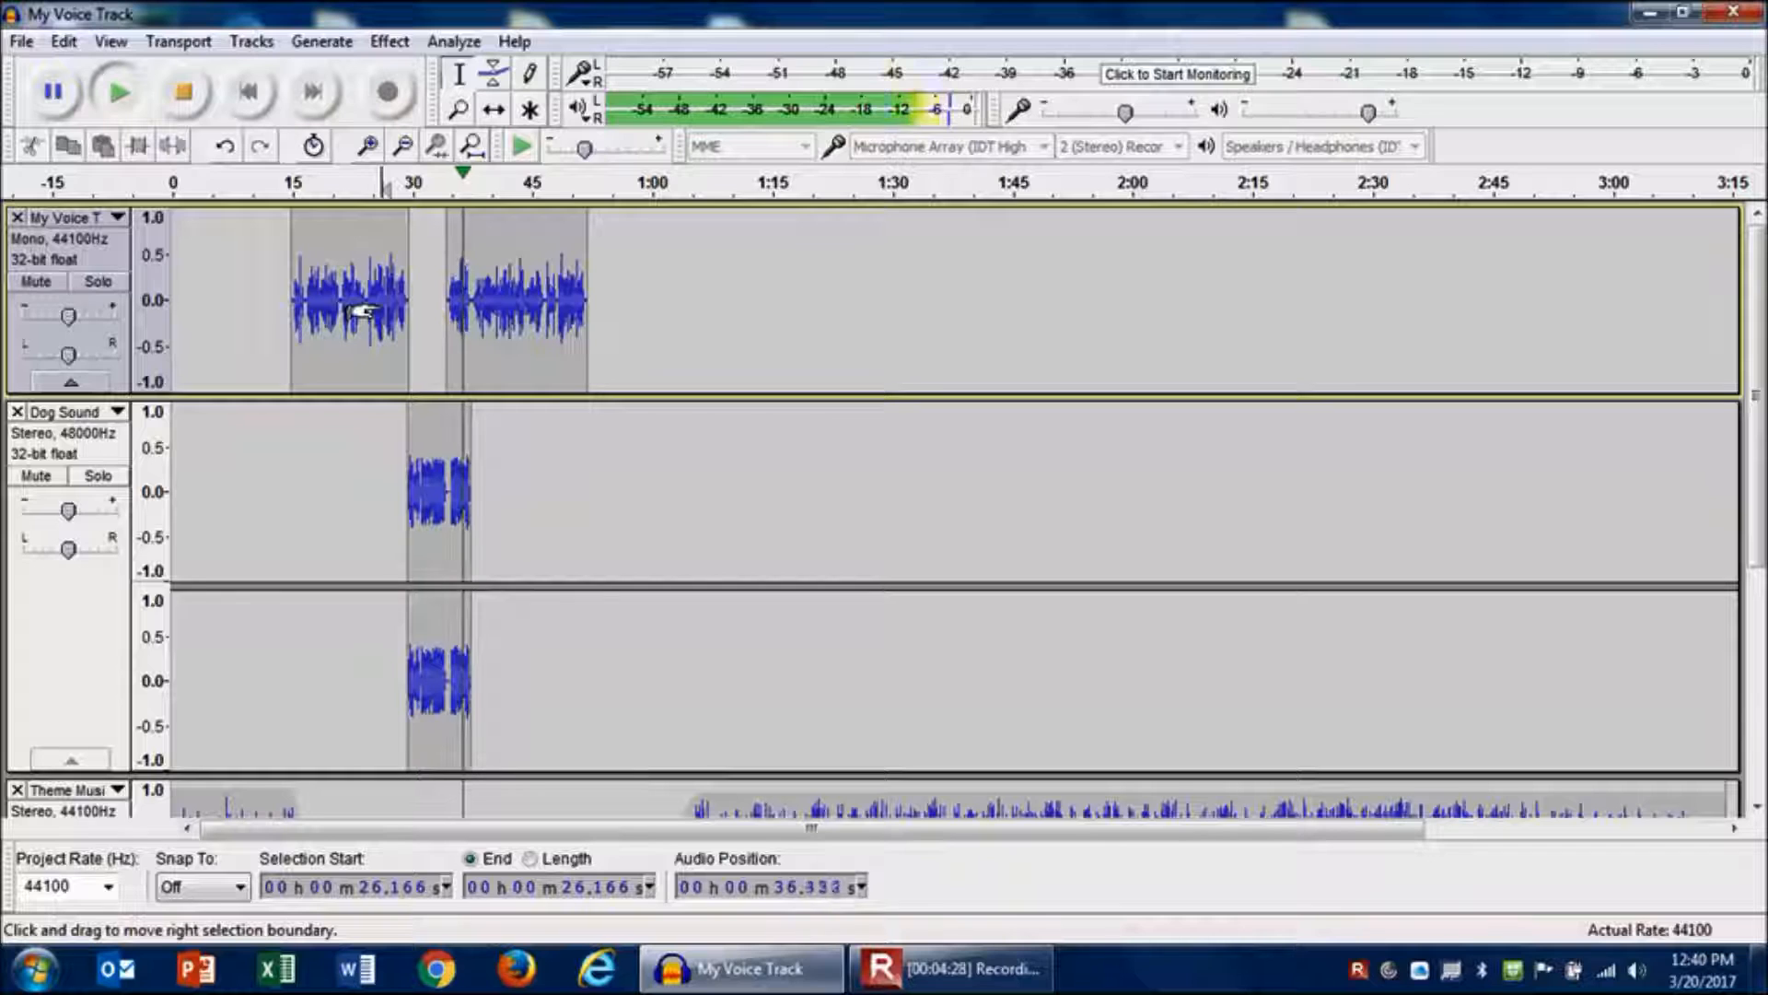
{"action": "key", "text": "space"}
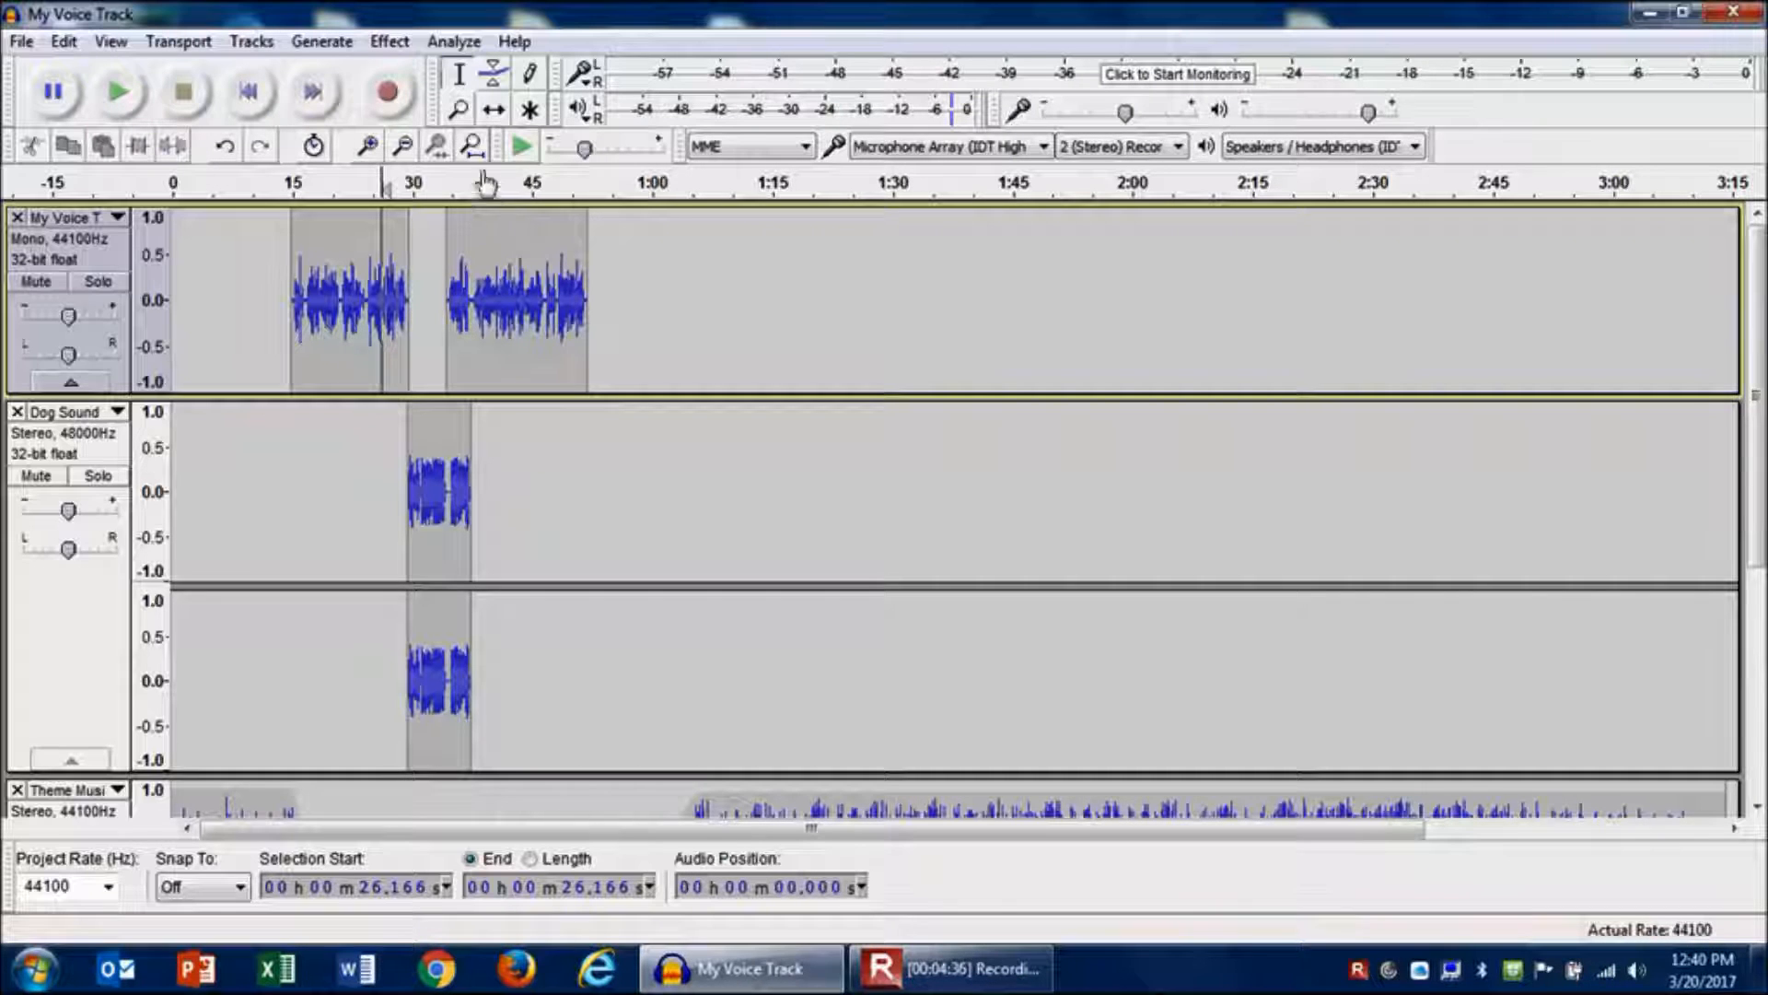
- Fade out the end of the dog sound by lowering its amplitude envelope, and play back the result
{"action": "left_click", "coordinate": [495, 85]}
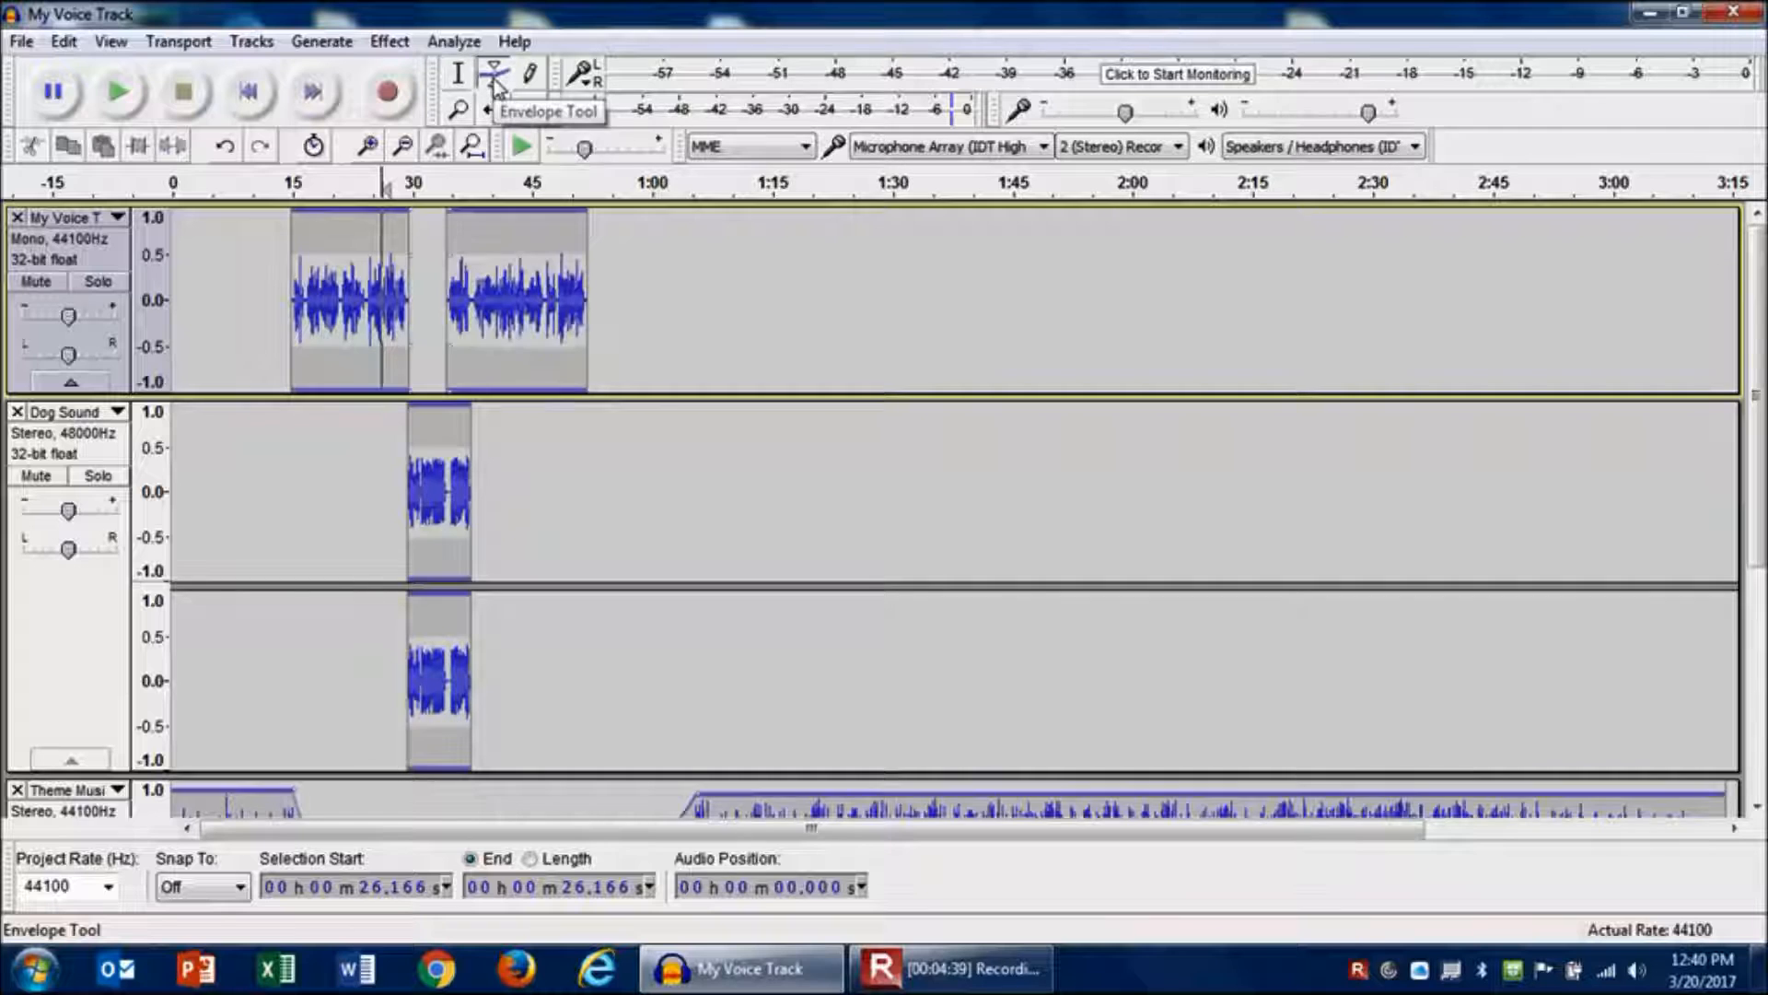
{"action": "left_click", "coordinate": [452, 416]}
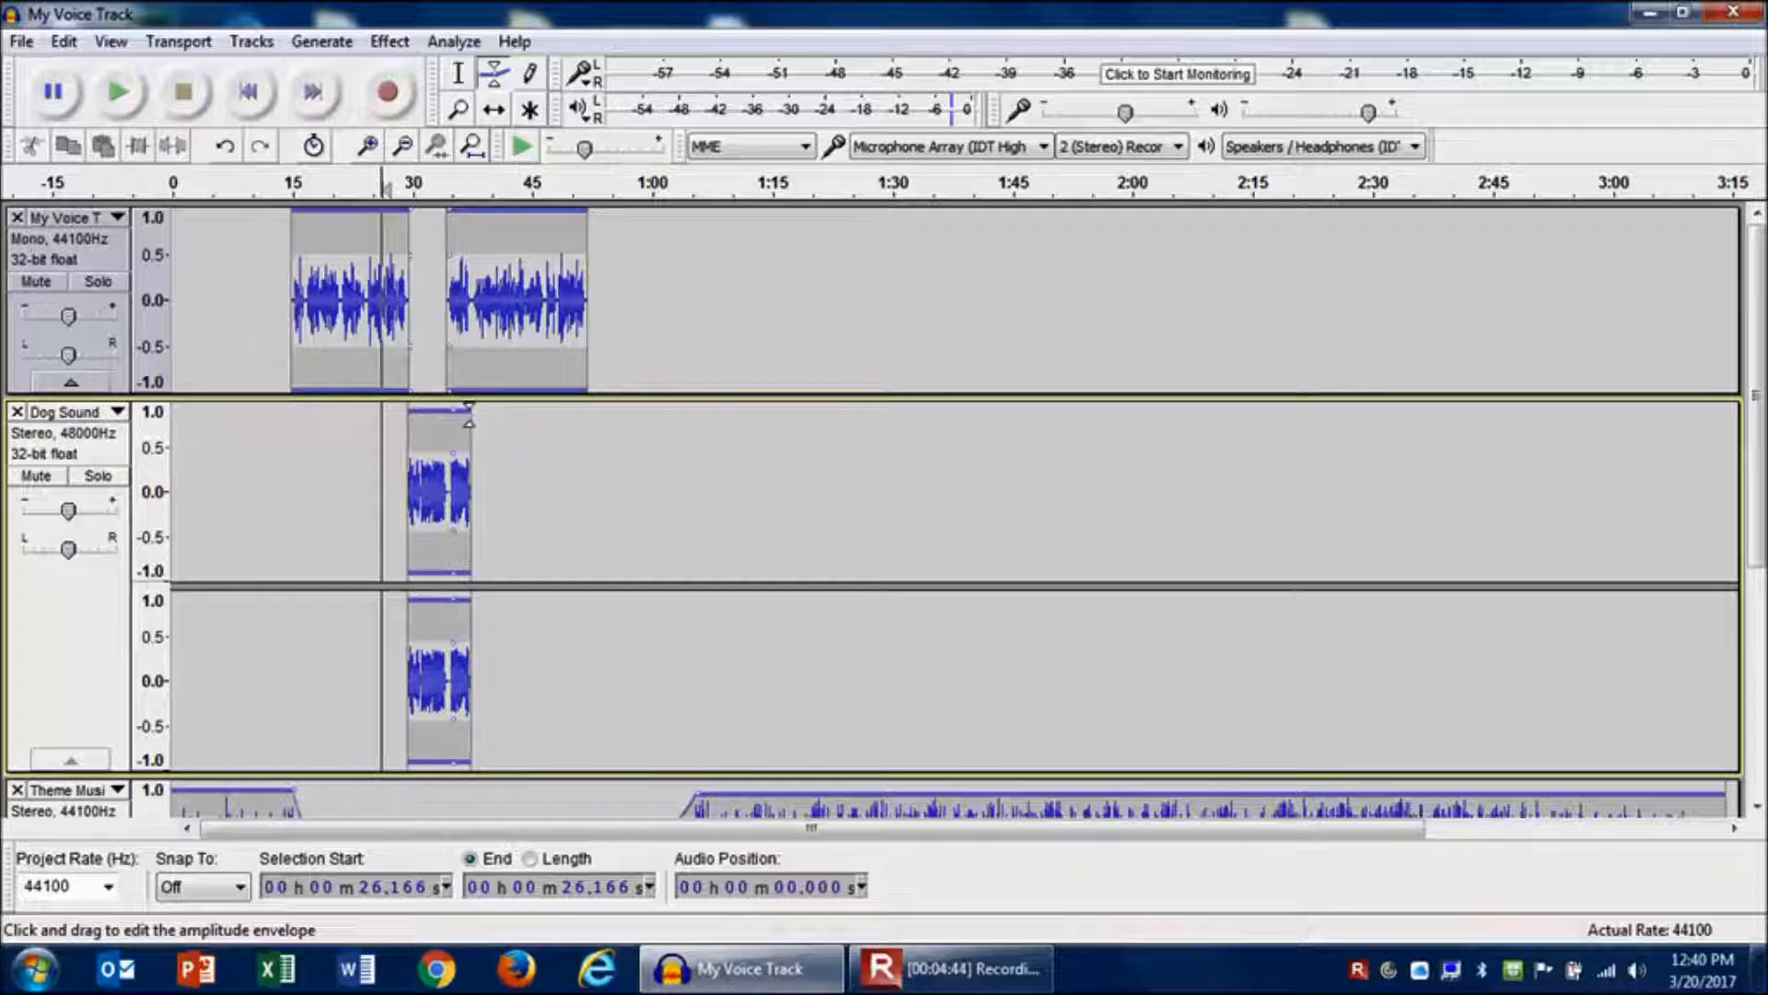
{"action": "left_click_drag", "start_coordinate": [470, 411], "coordinate": [450, 442]}
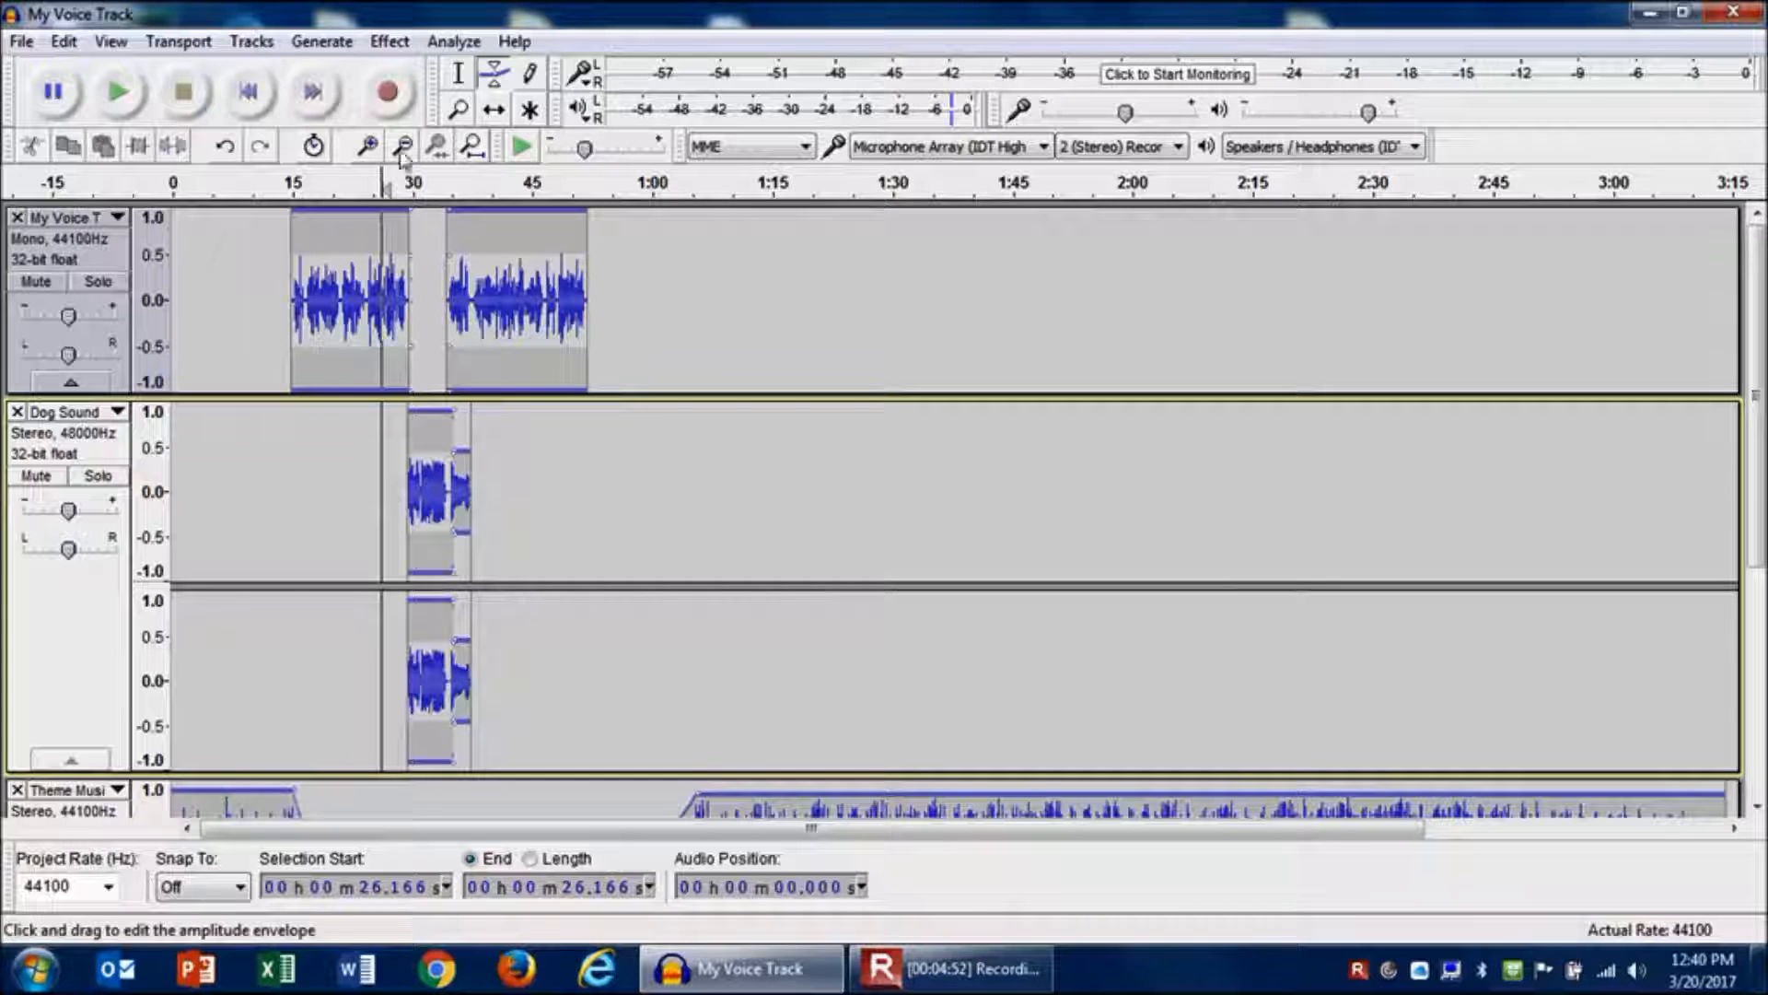
{"action": "left_click", "coordinate": [458, 81]}
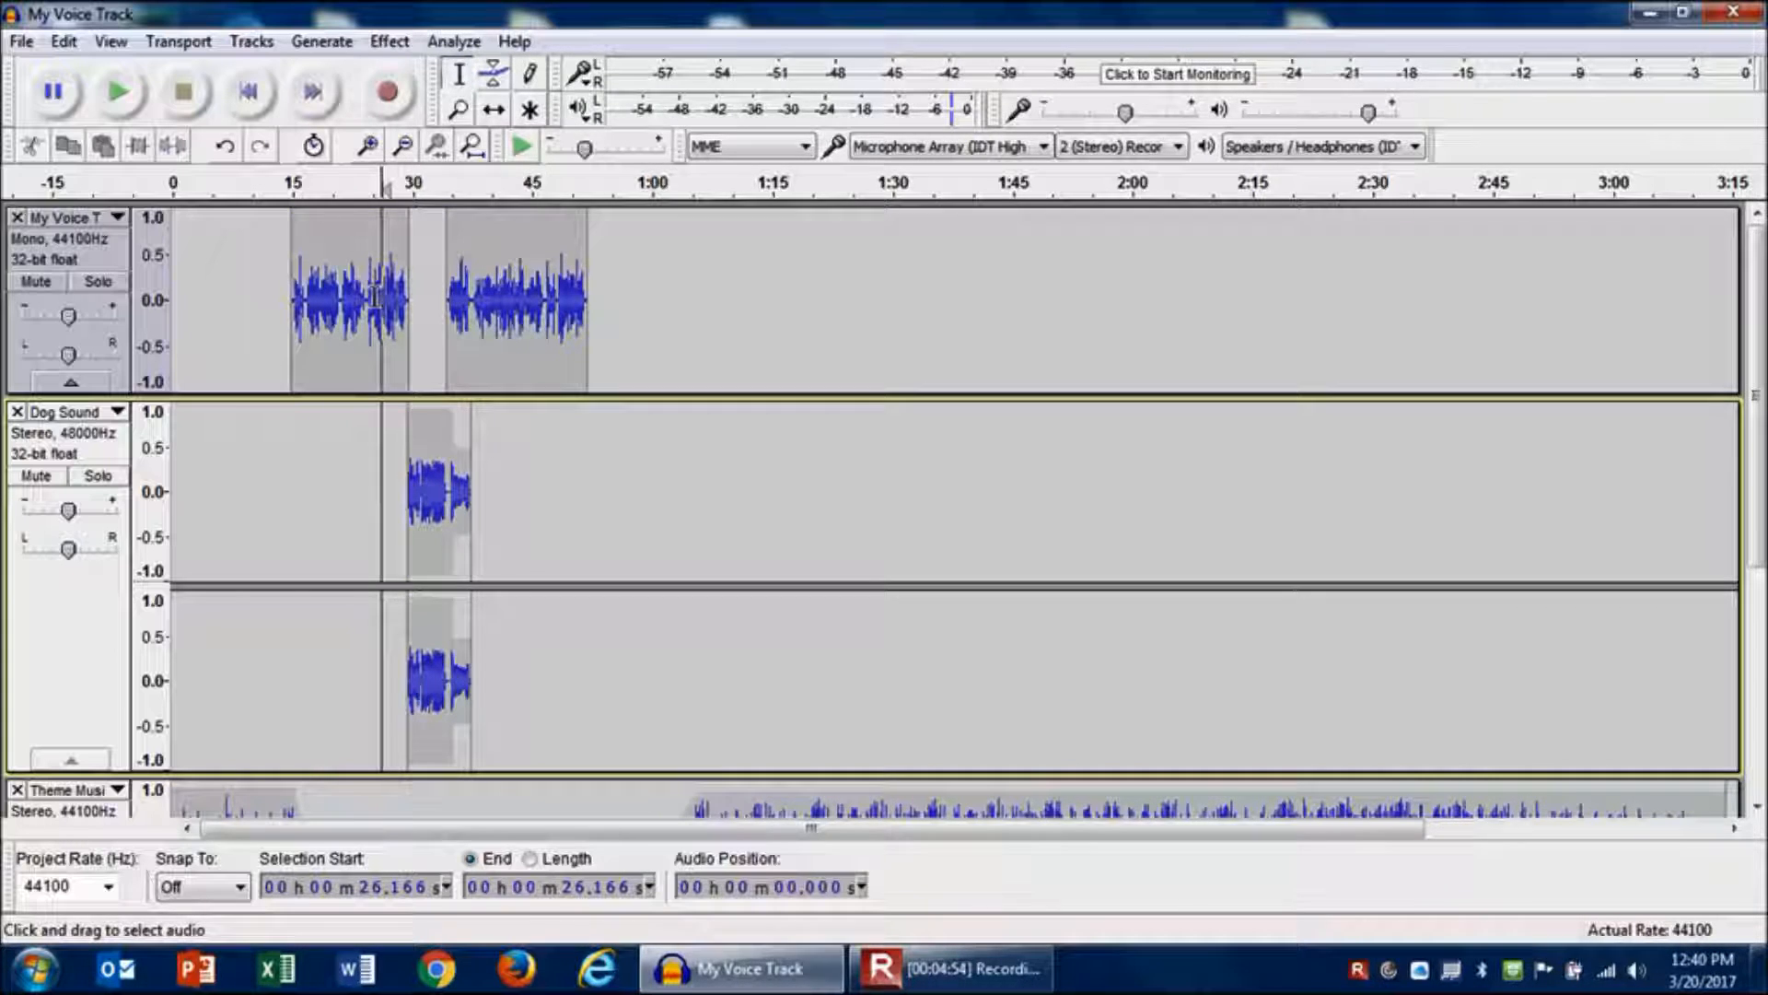
{"action": "key", "text": "space"}
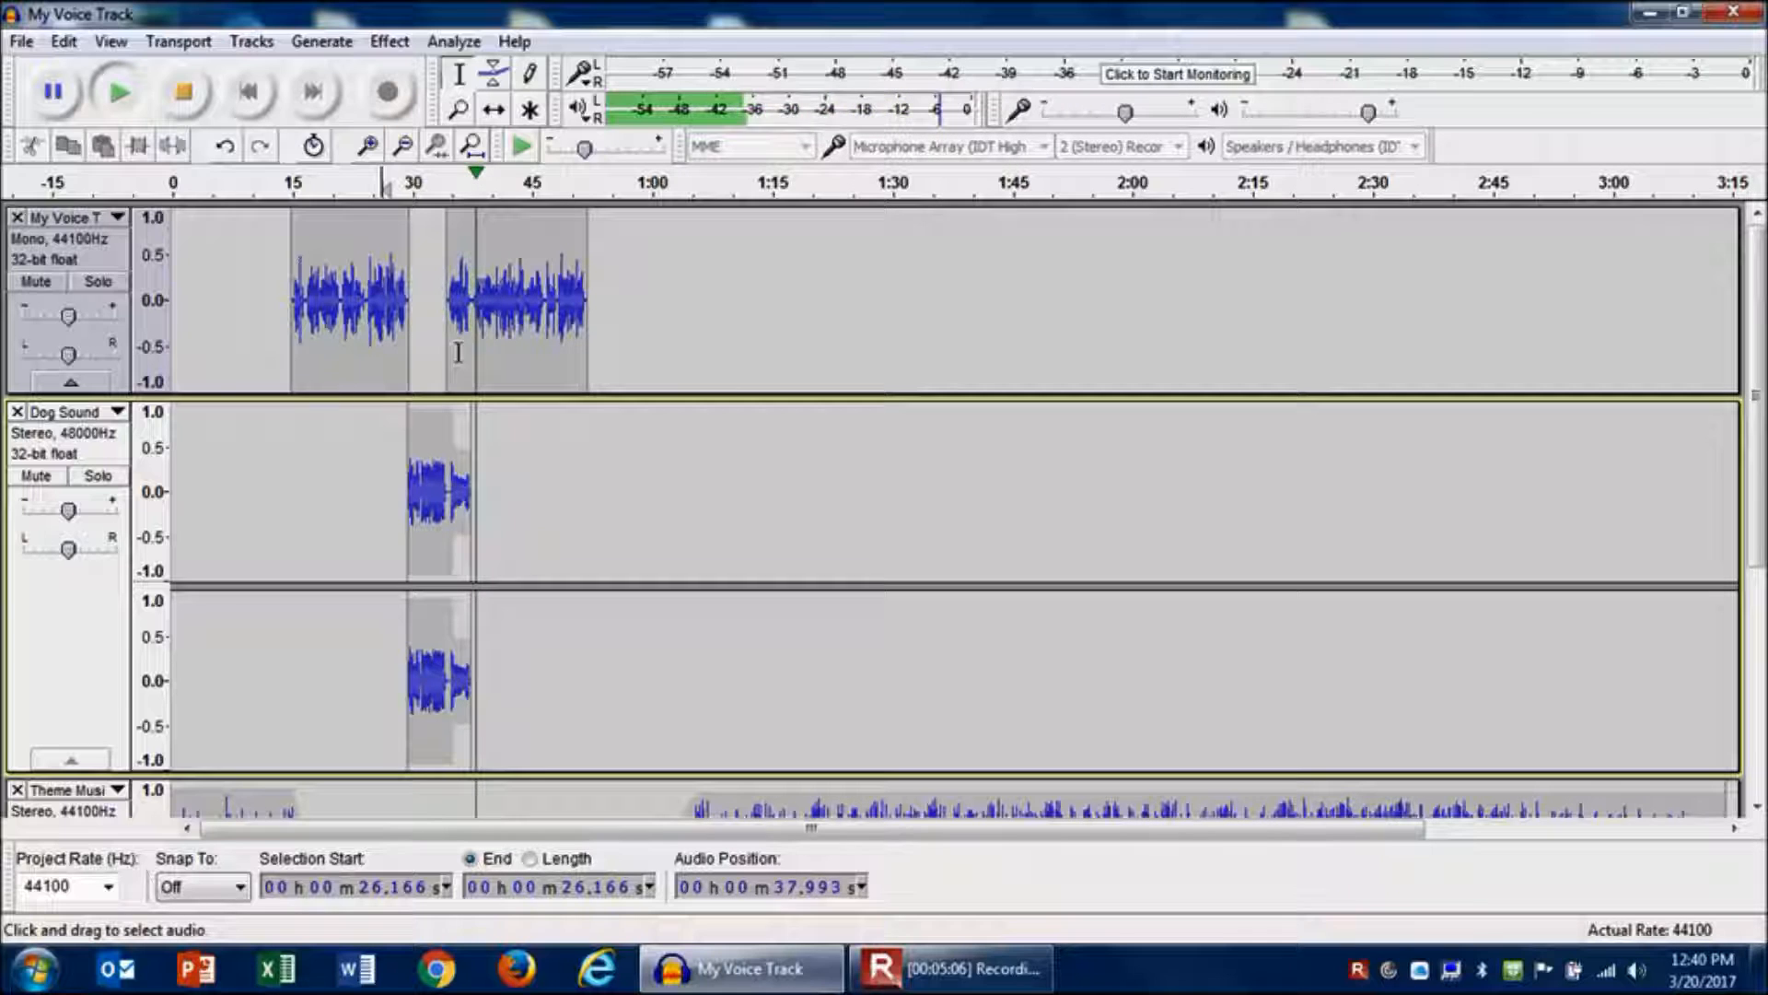
{"action": "key", "text": "space"}
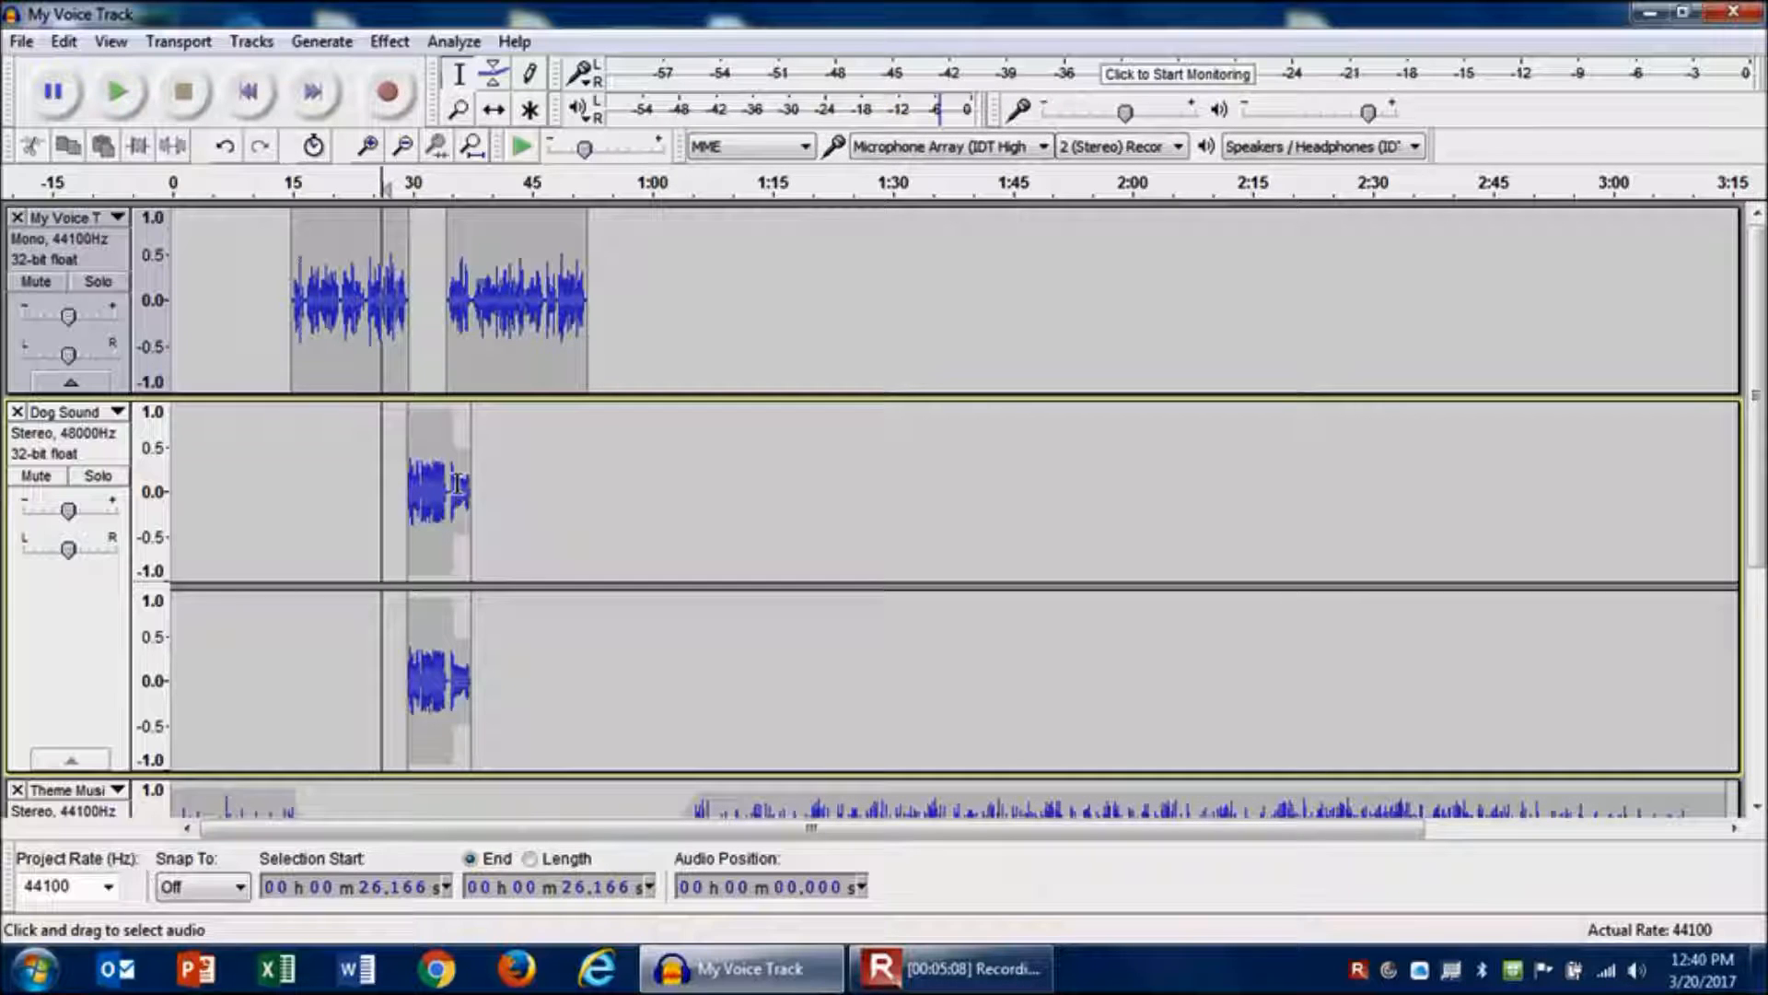
- Lower the dog sound's envelope tail further and play the project back from about 37.5 seconds
{"action": "left_click", "coordinate": [494, 76]}
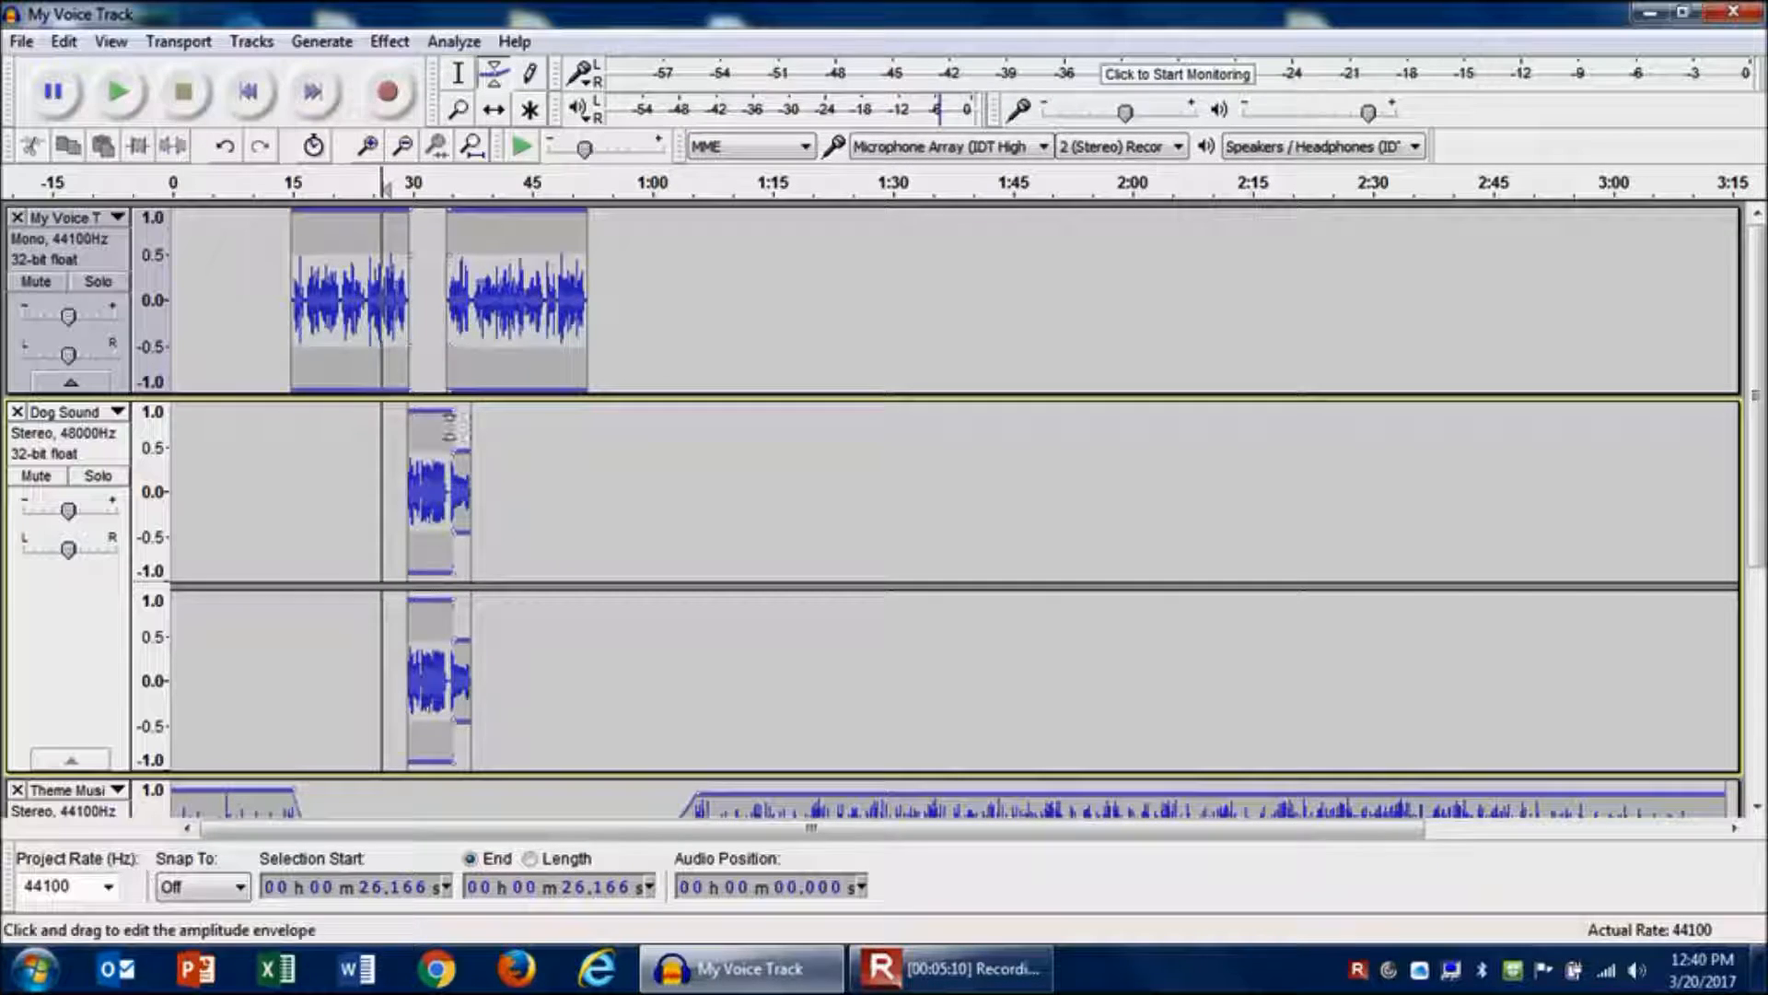
{"action": "mouse_move", "coordinate": [457, 454]}
{"action": "left_mouse_down"}
{"action": "mouse_move", "coordinate": [451, 432]}
{"action": "mouse_move", "coordinate": [462, 465]}
{"action": "left_mouse_up"}
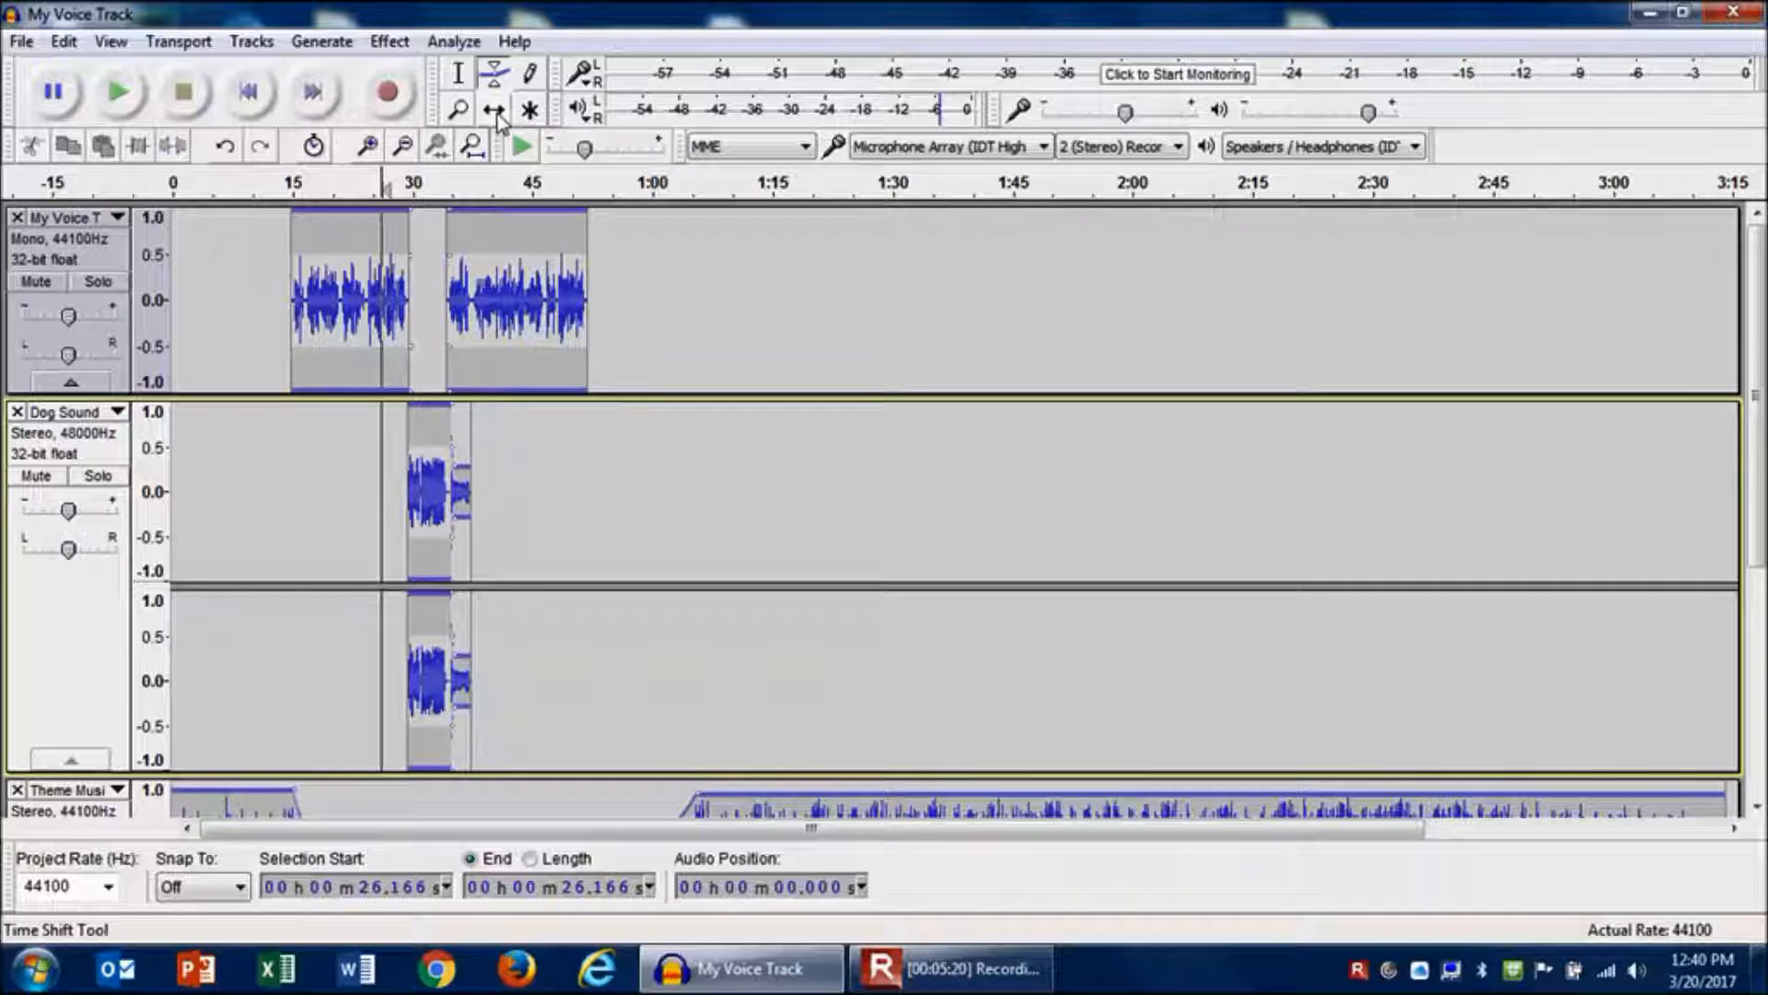
{"action": "left_click", "coordinate": [460, 78]}
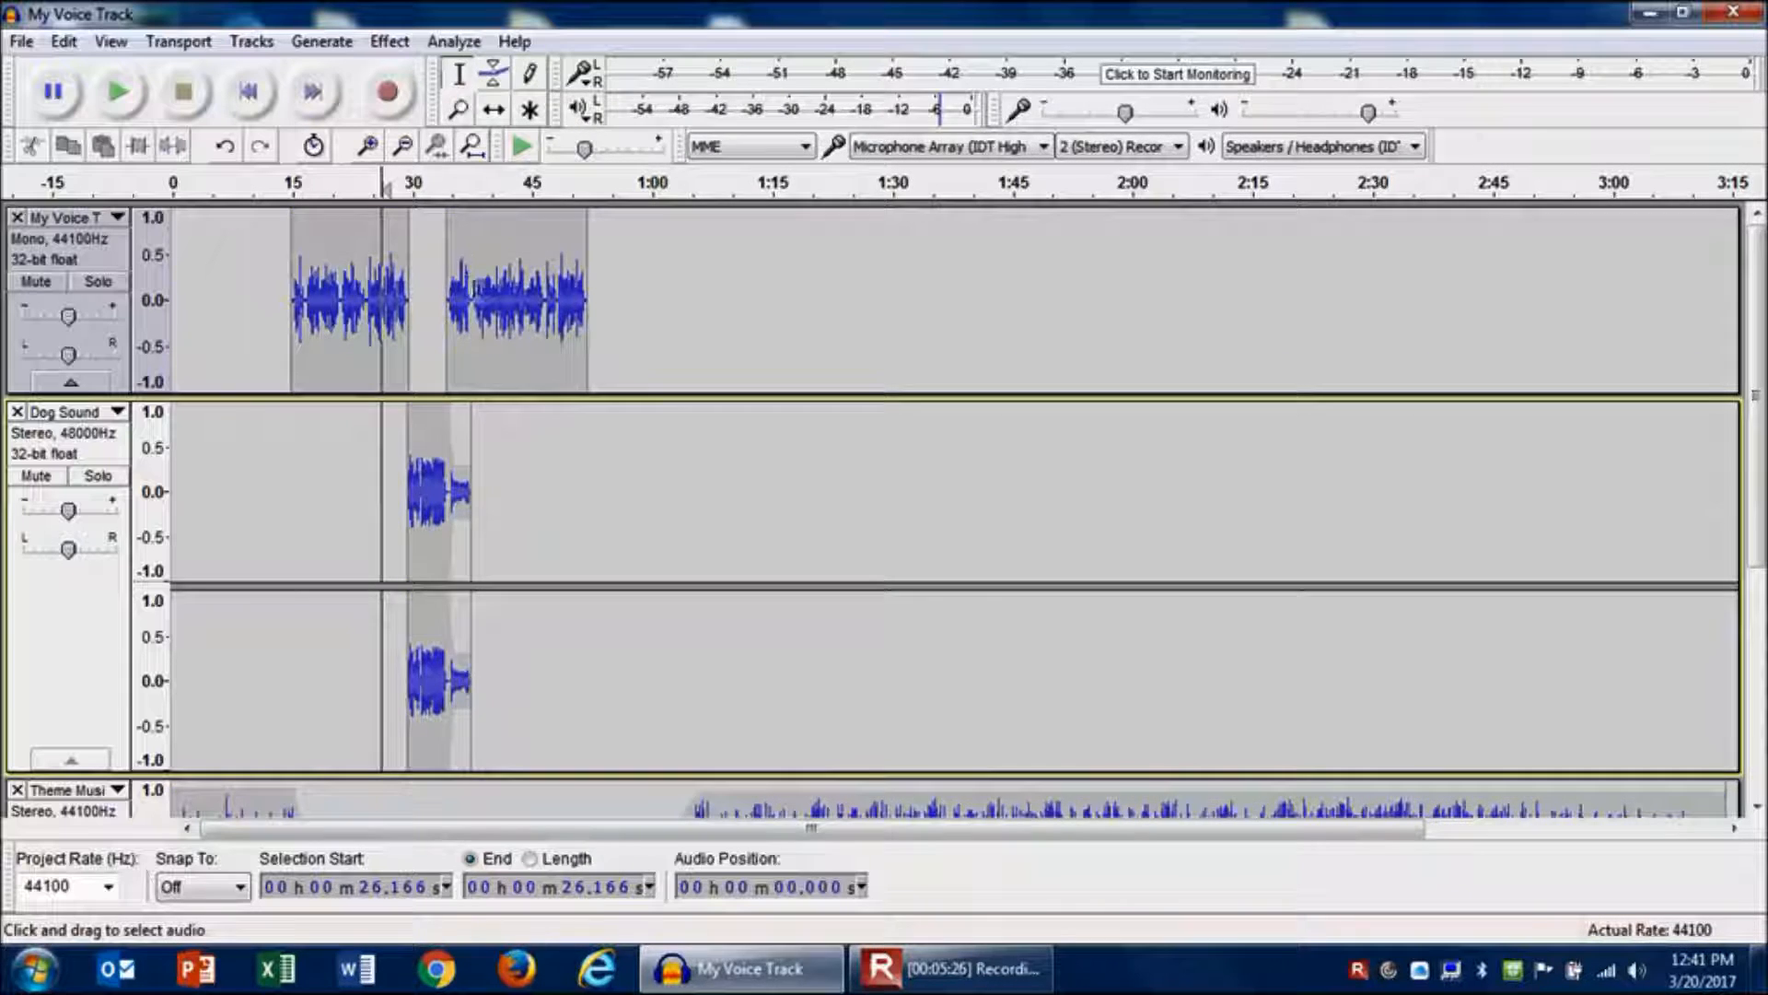
{"action": "left_click", "coordinate": [473, 291]}
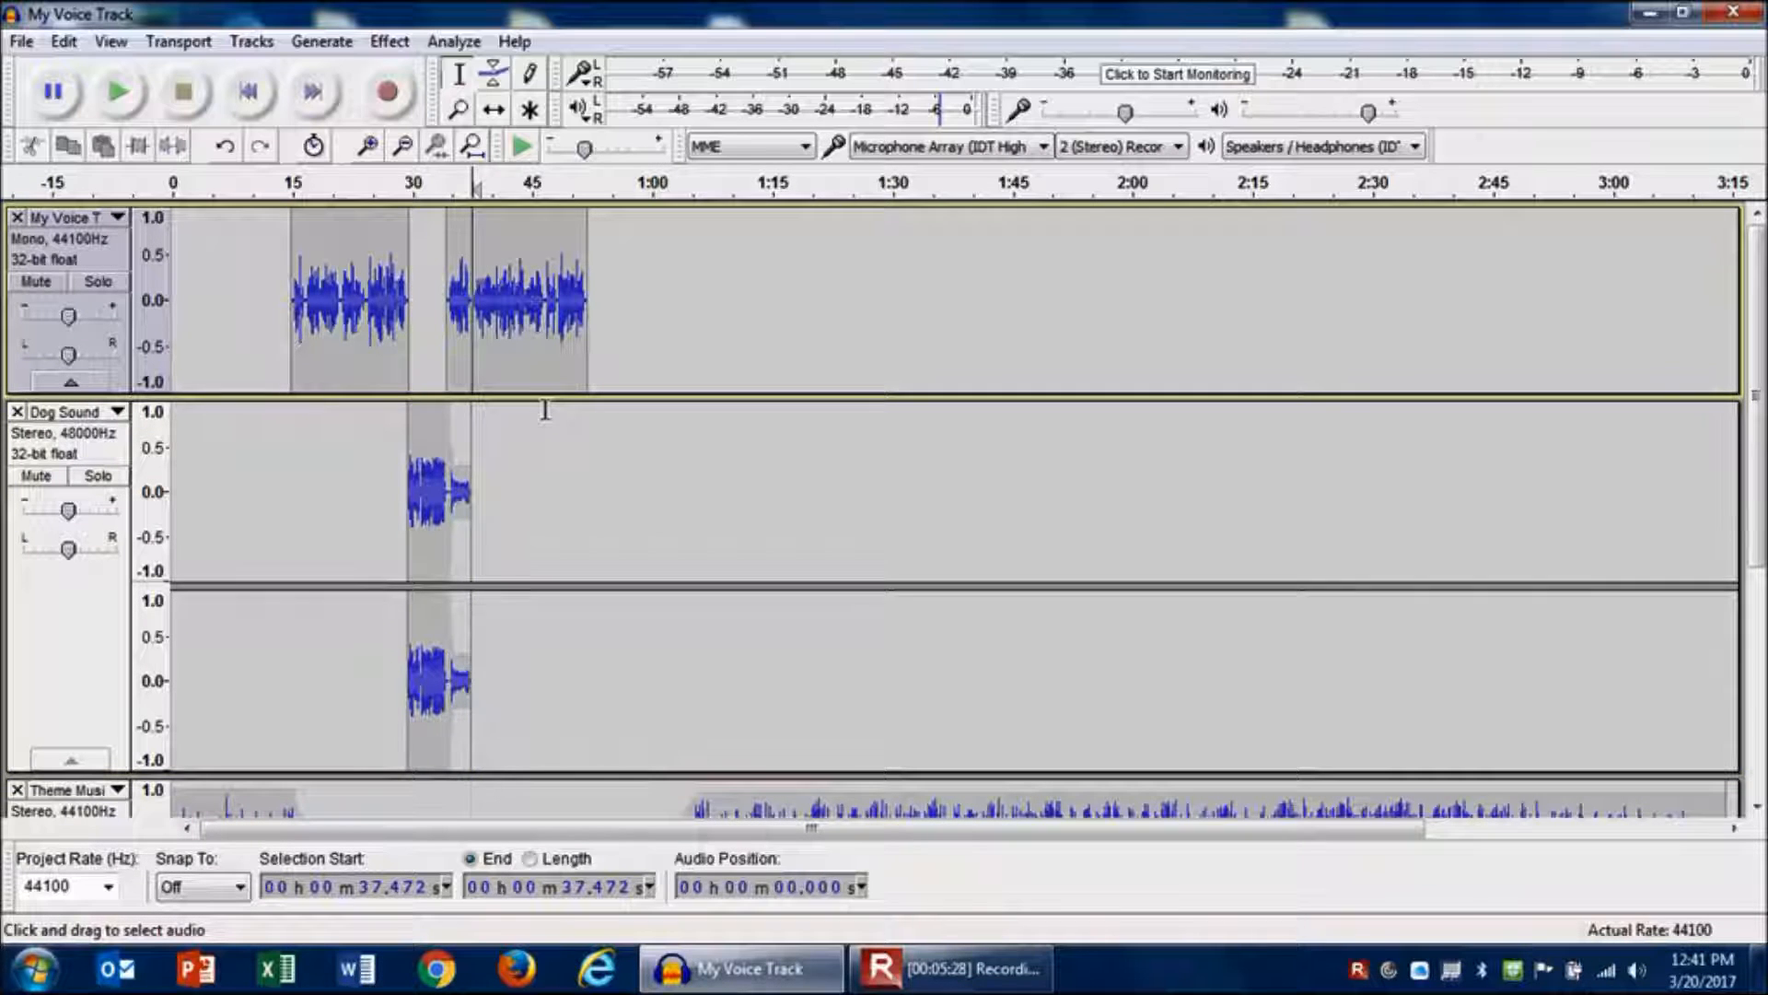
{"action": "key", "text": "space"}
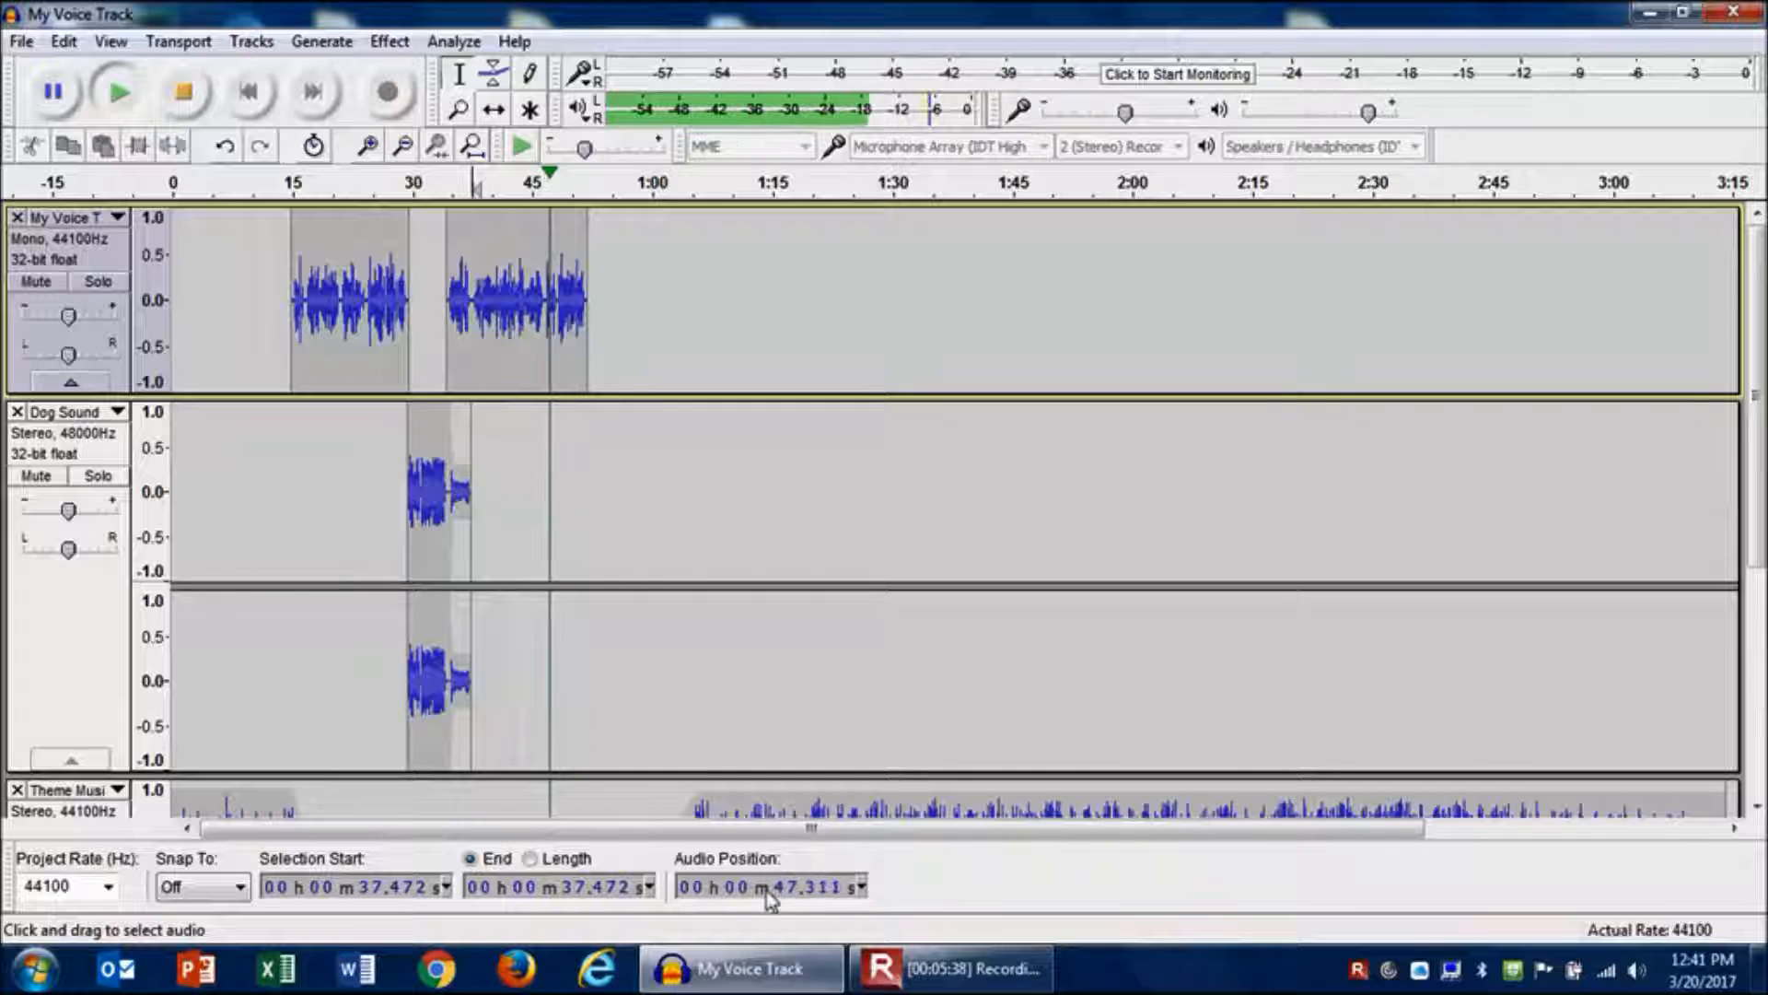
{"action": "key", "text": "space"}
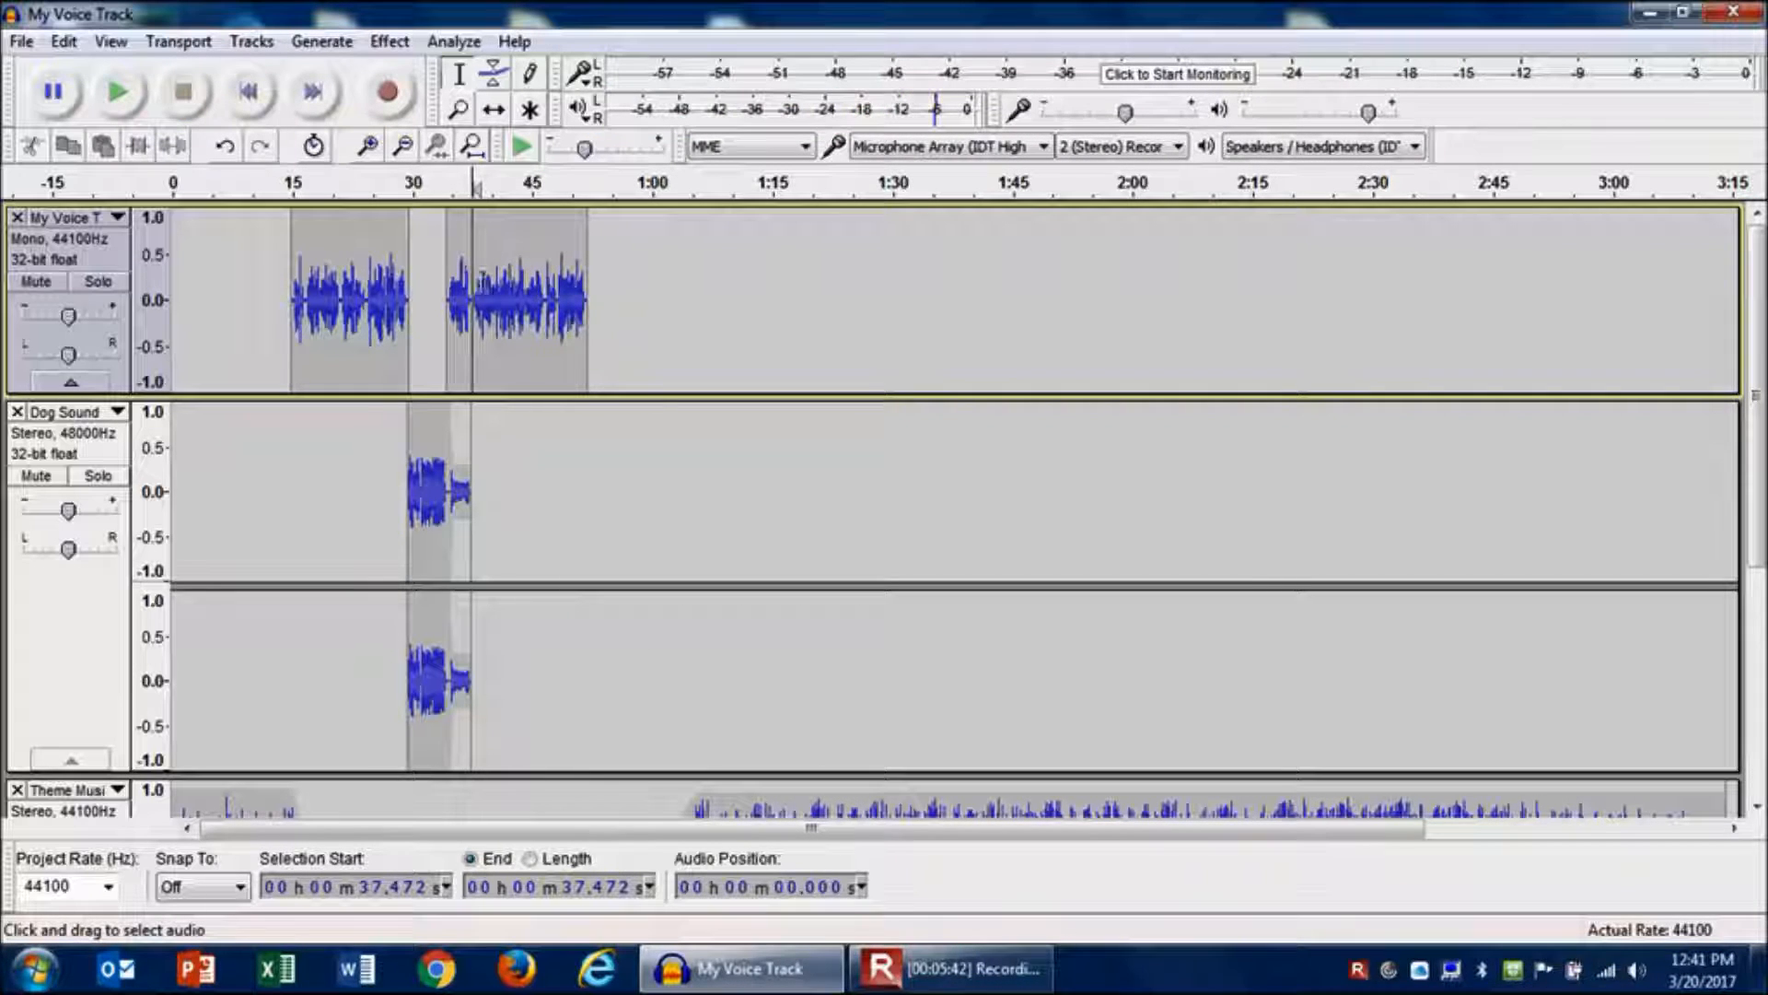
- Split the second voice clip at about 46.7 seconds, in a pause between phrases
{"action": "left_click", "coordinate": [369, 148]}
{"action": "left_click", "coordinate": [369, 147]}
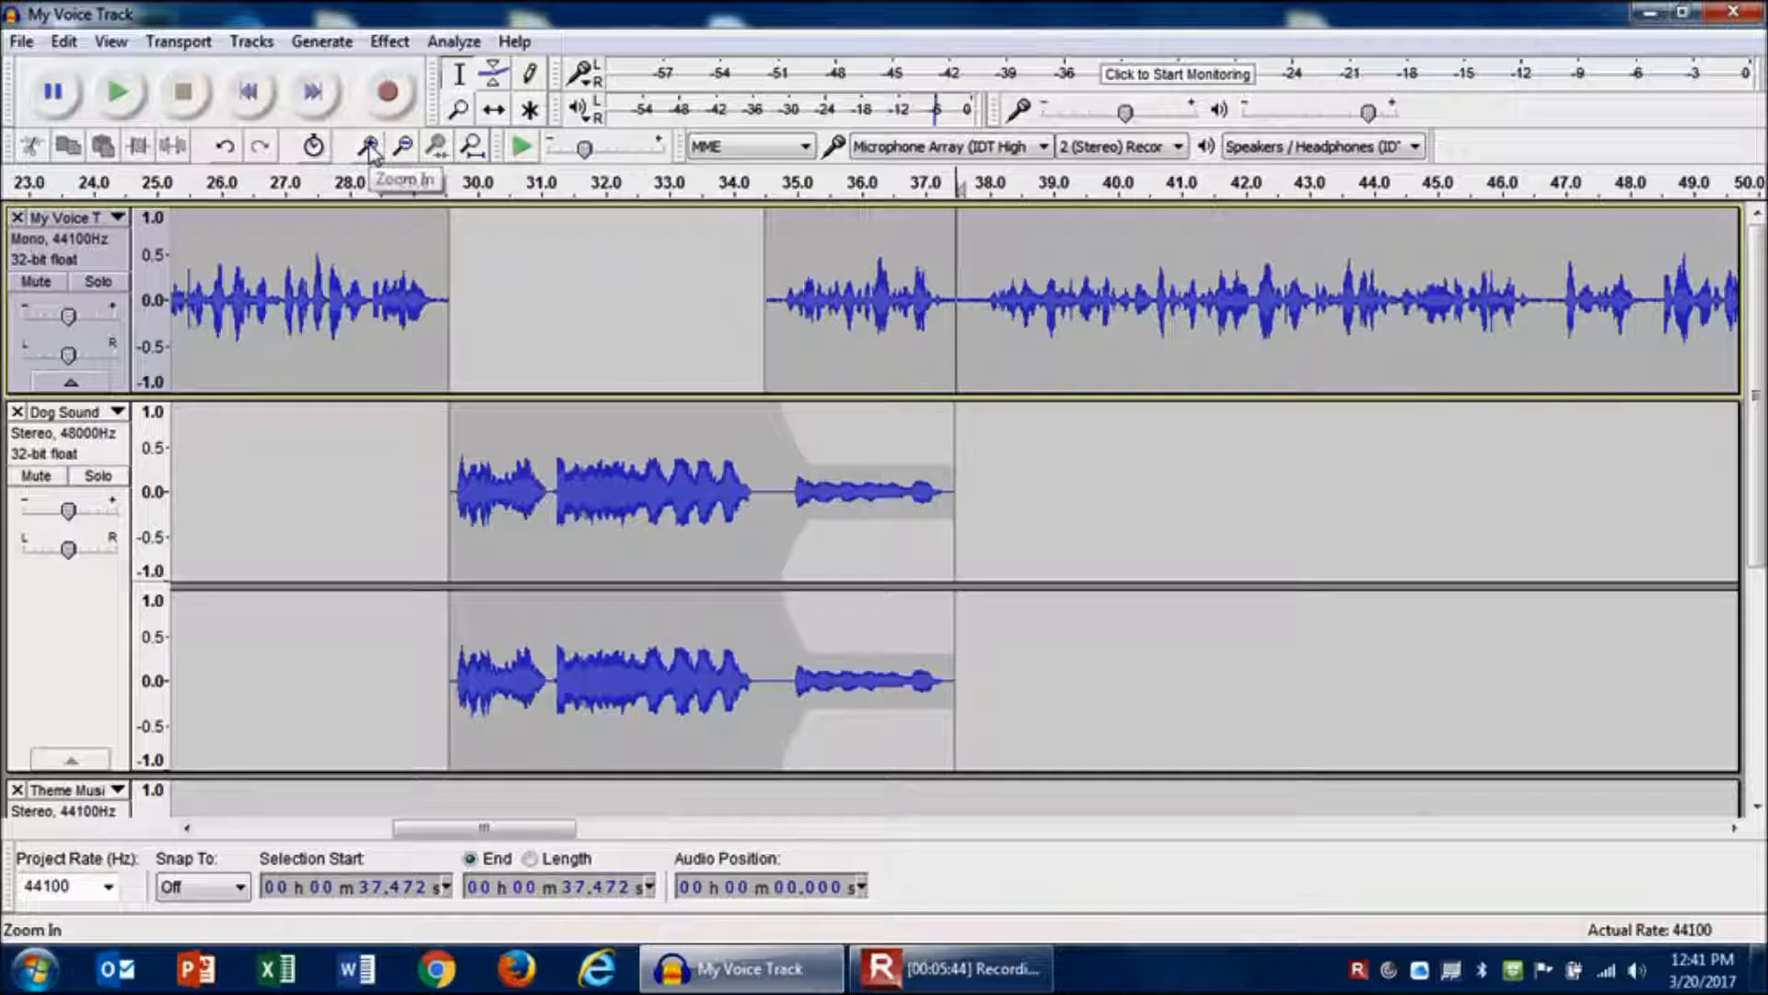
{"action": "left_click", "coordinate": [368, 148]}
{"action": "left_click_drag", "start_coordinate": [506, 838], "coordinate": [579, 832]}
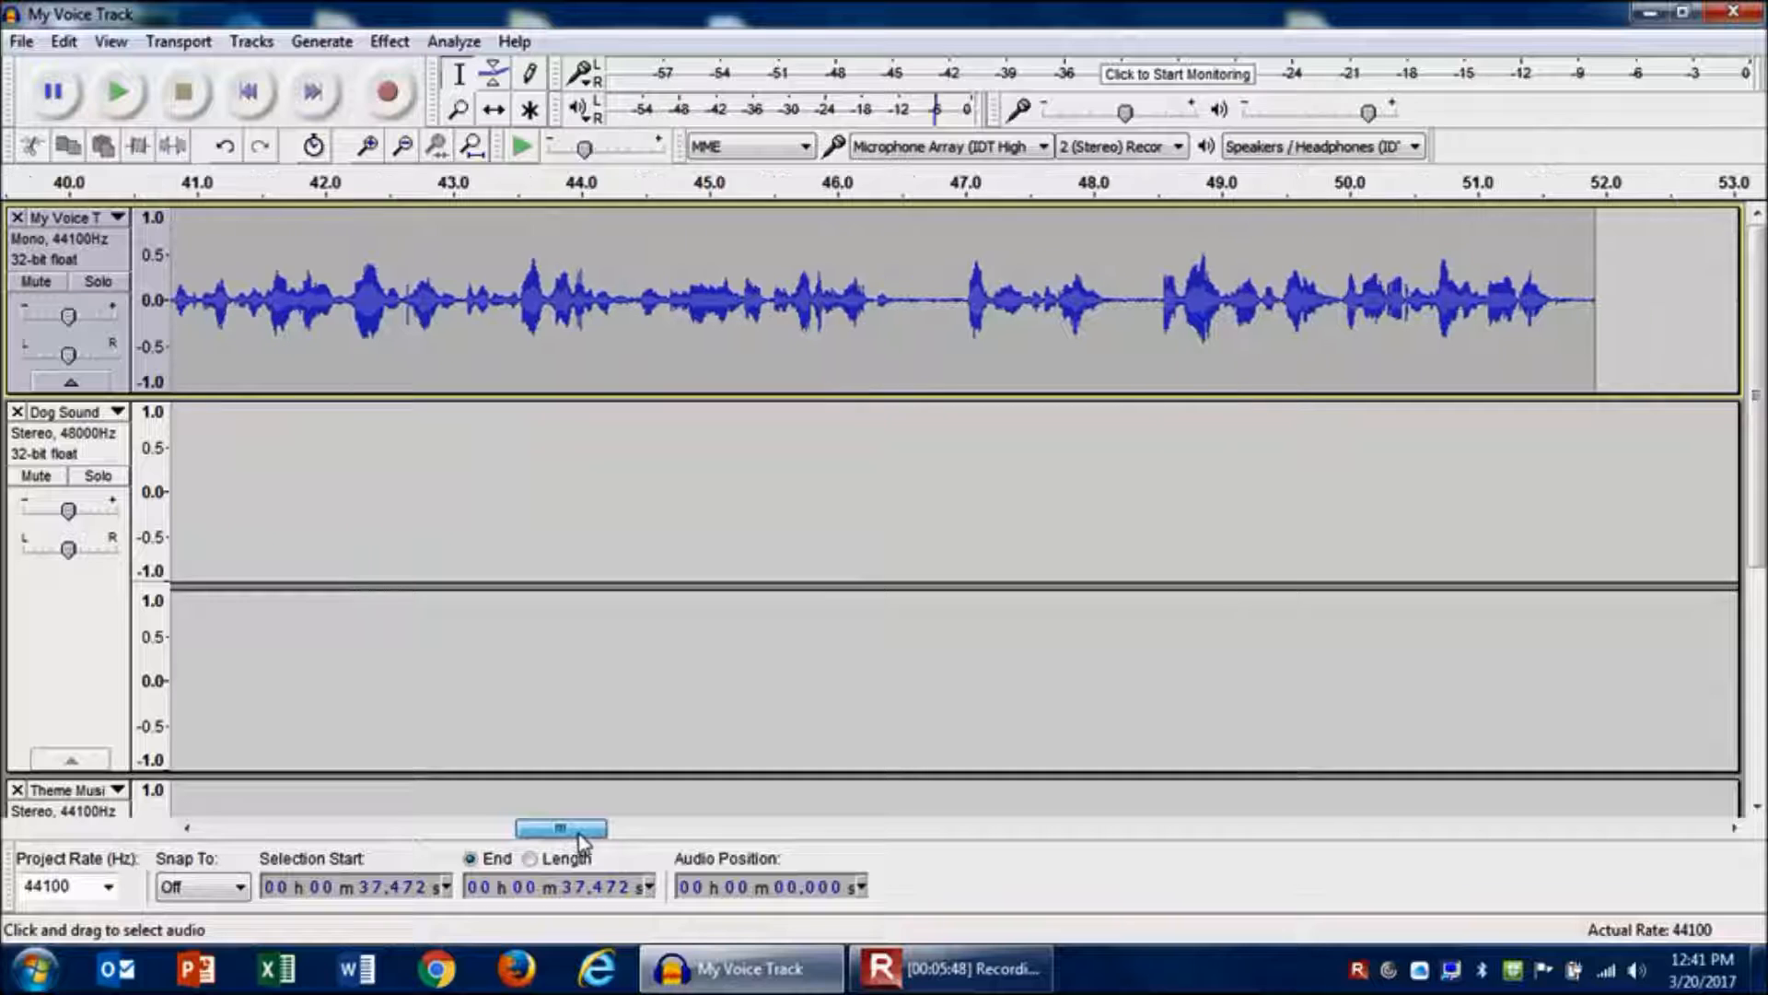
{"action": "left_click", "coordinate": [923, 302]}
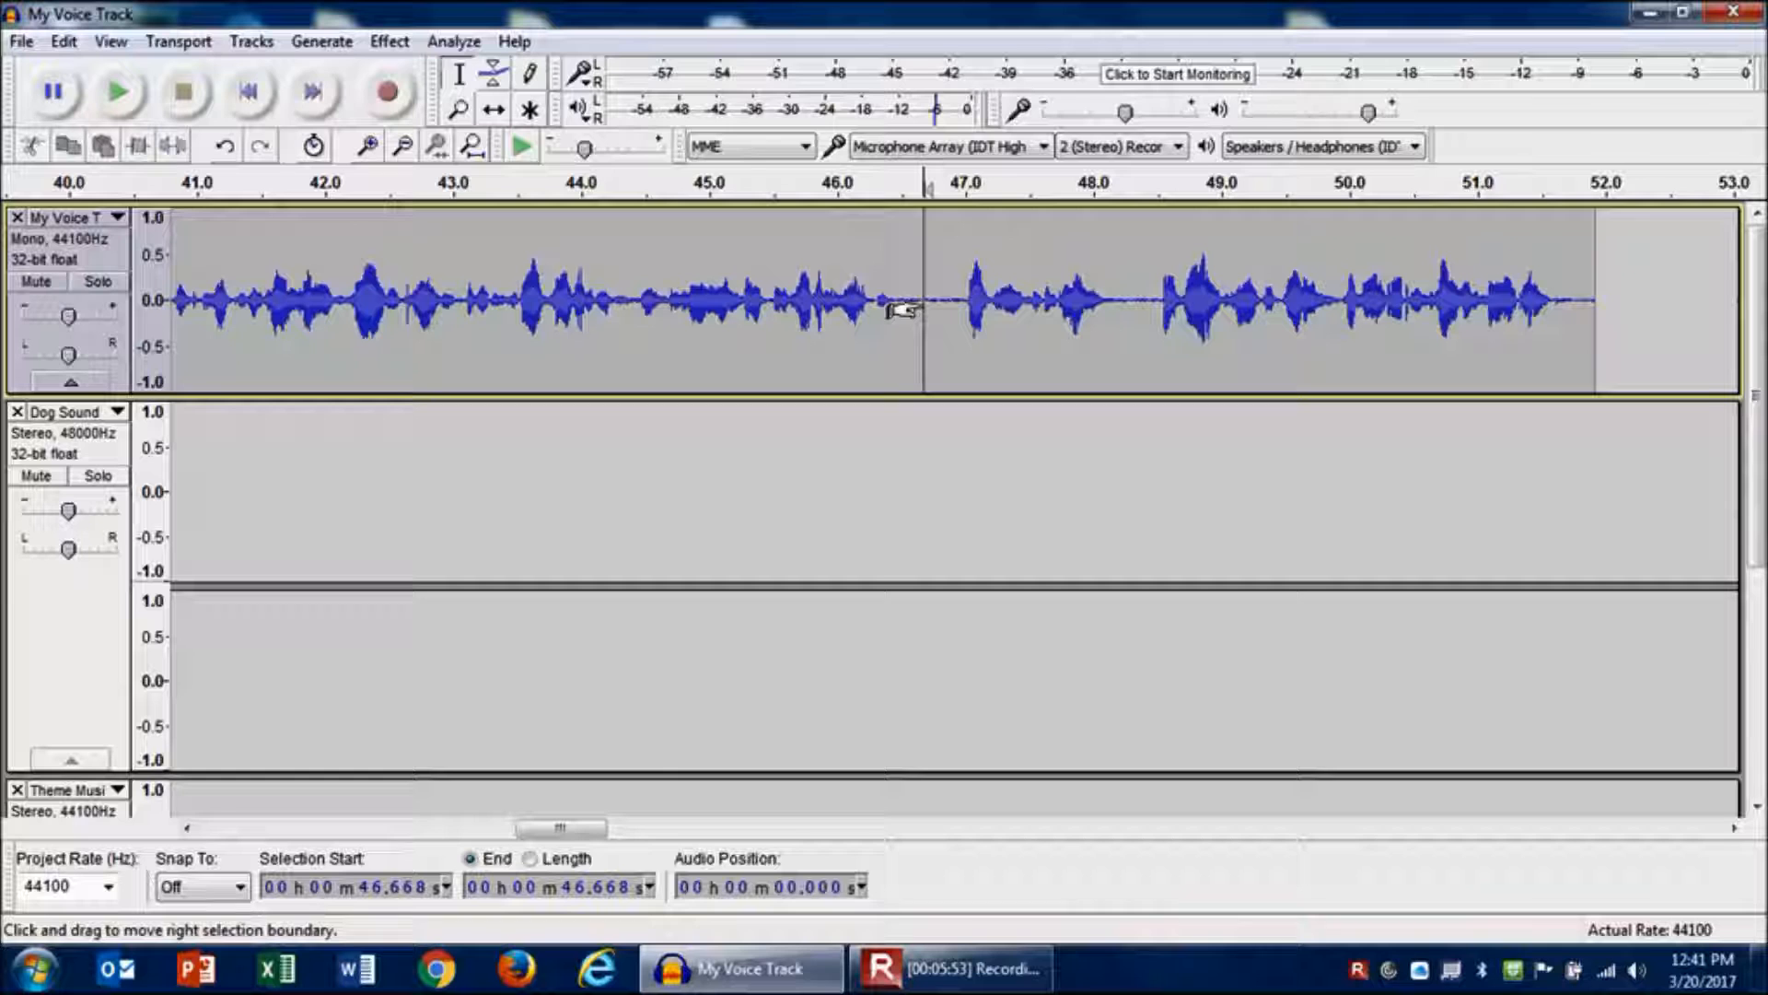
{"action": "left_click", "coordinate": [63, 42]}
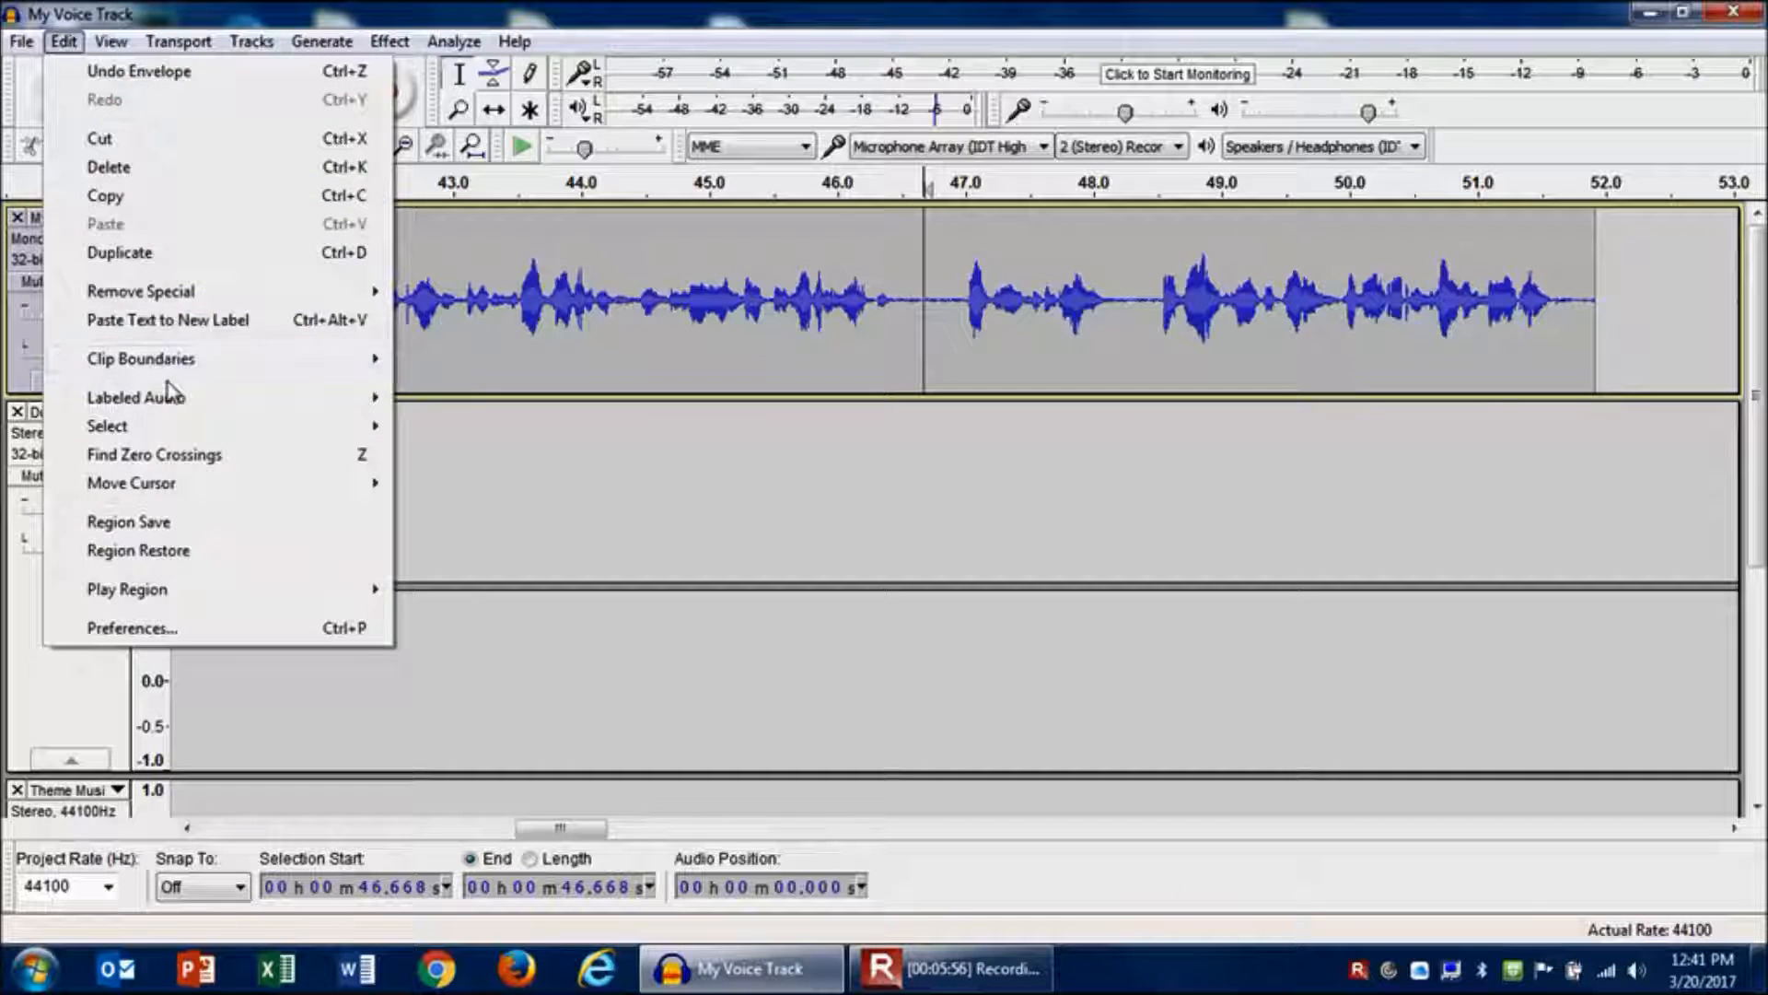
{"action": "mouse_move", "coordinate": [169, 369]}
{"action": "left_click", "coordinate": [426, 366]}
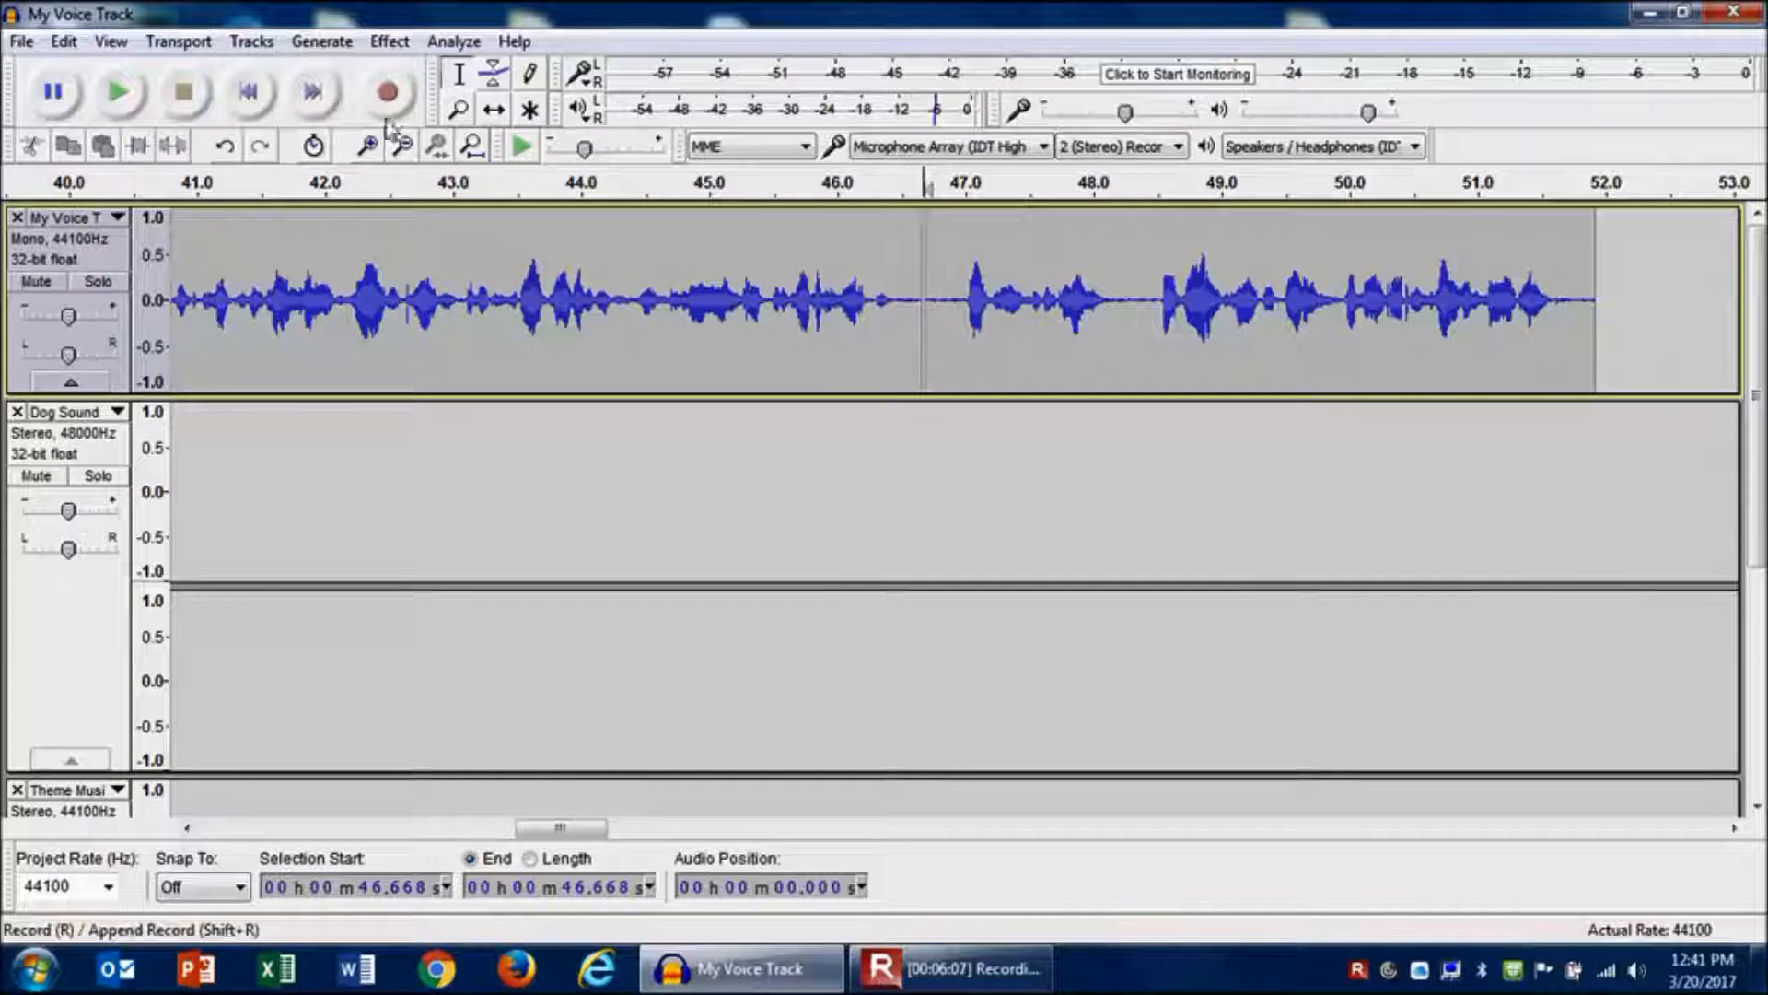
- Move the voice part after the split to start at about 1:09 with the Time Shift tool
{"action": "left_click", "coordinate": [394, 153]}
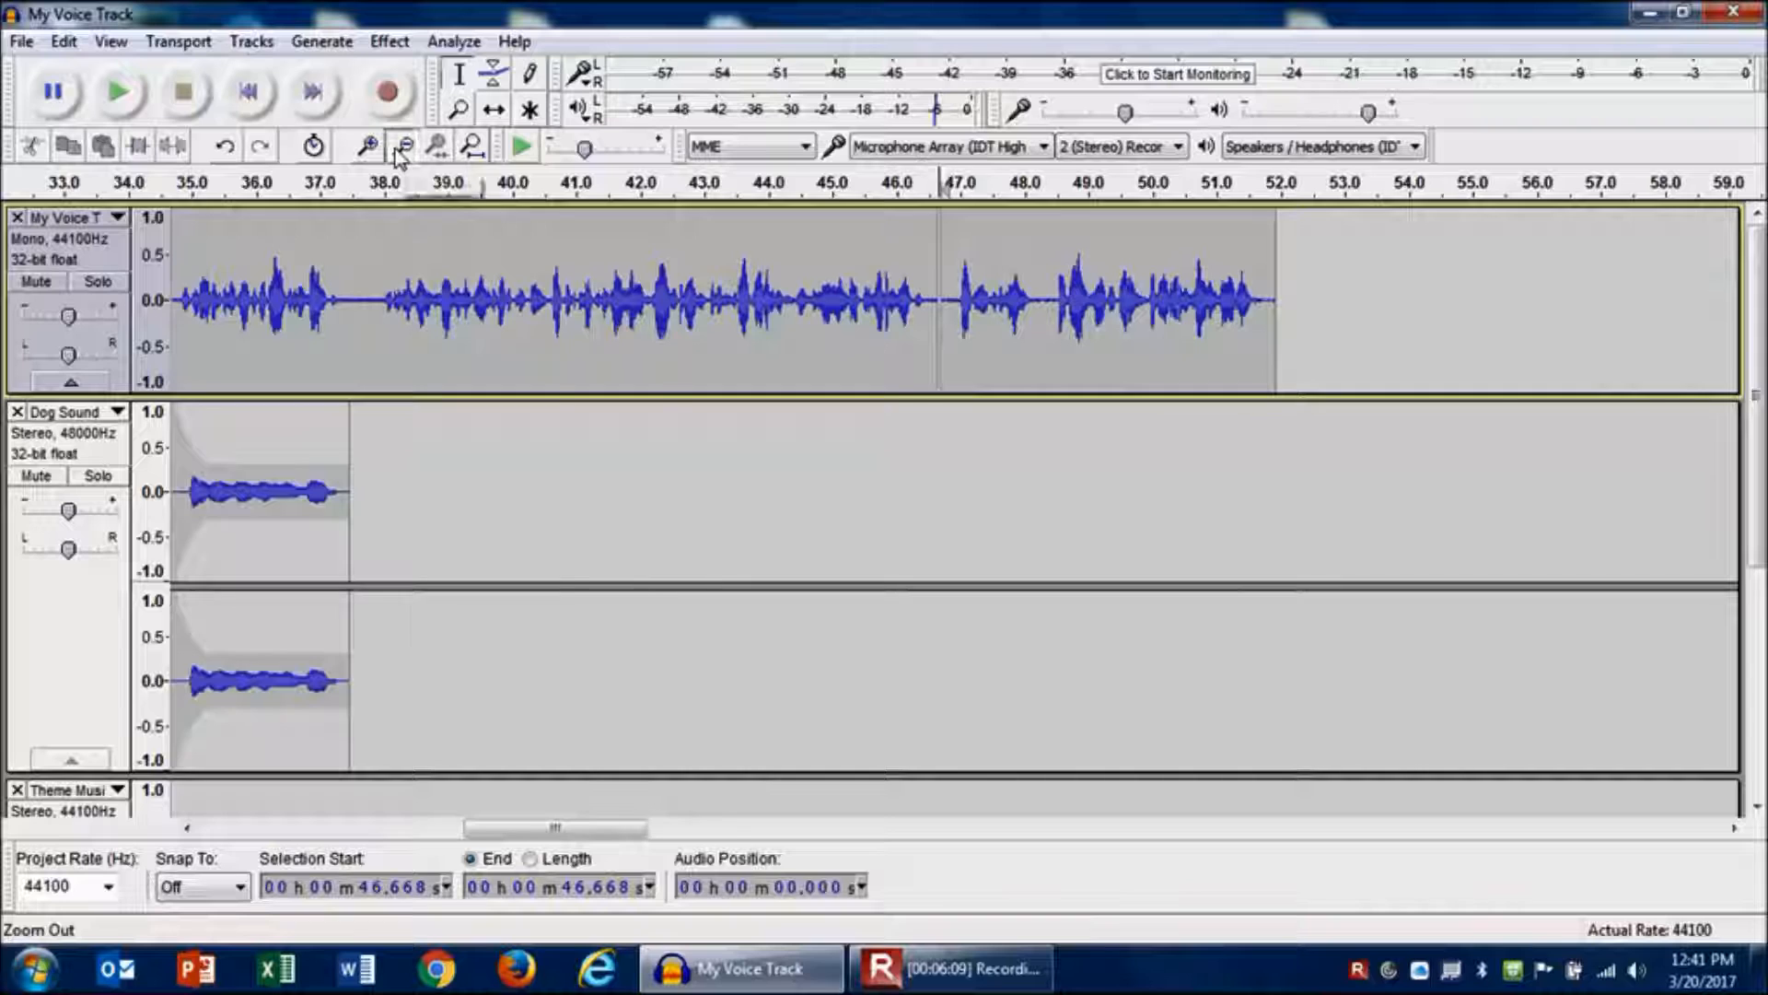
{"action": "left_click", "coordinate": [397, 152]}
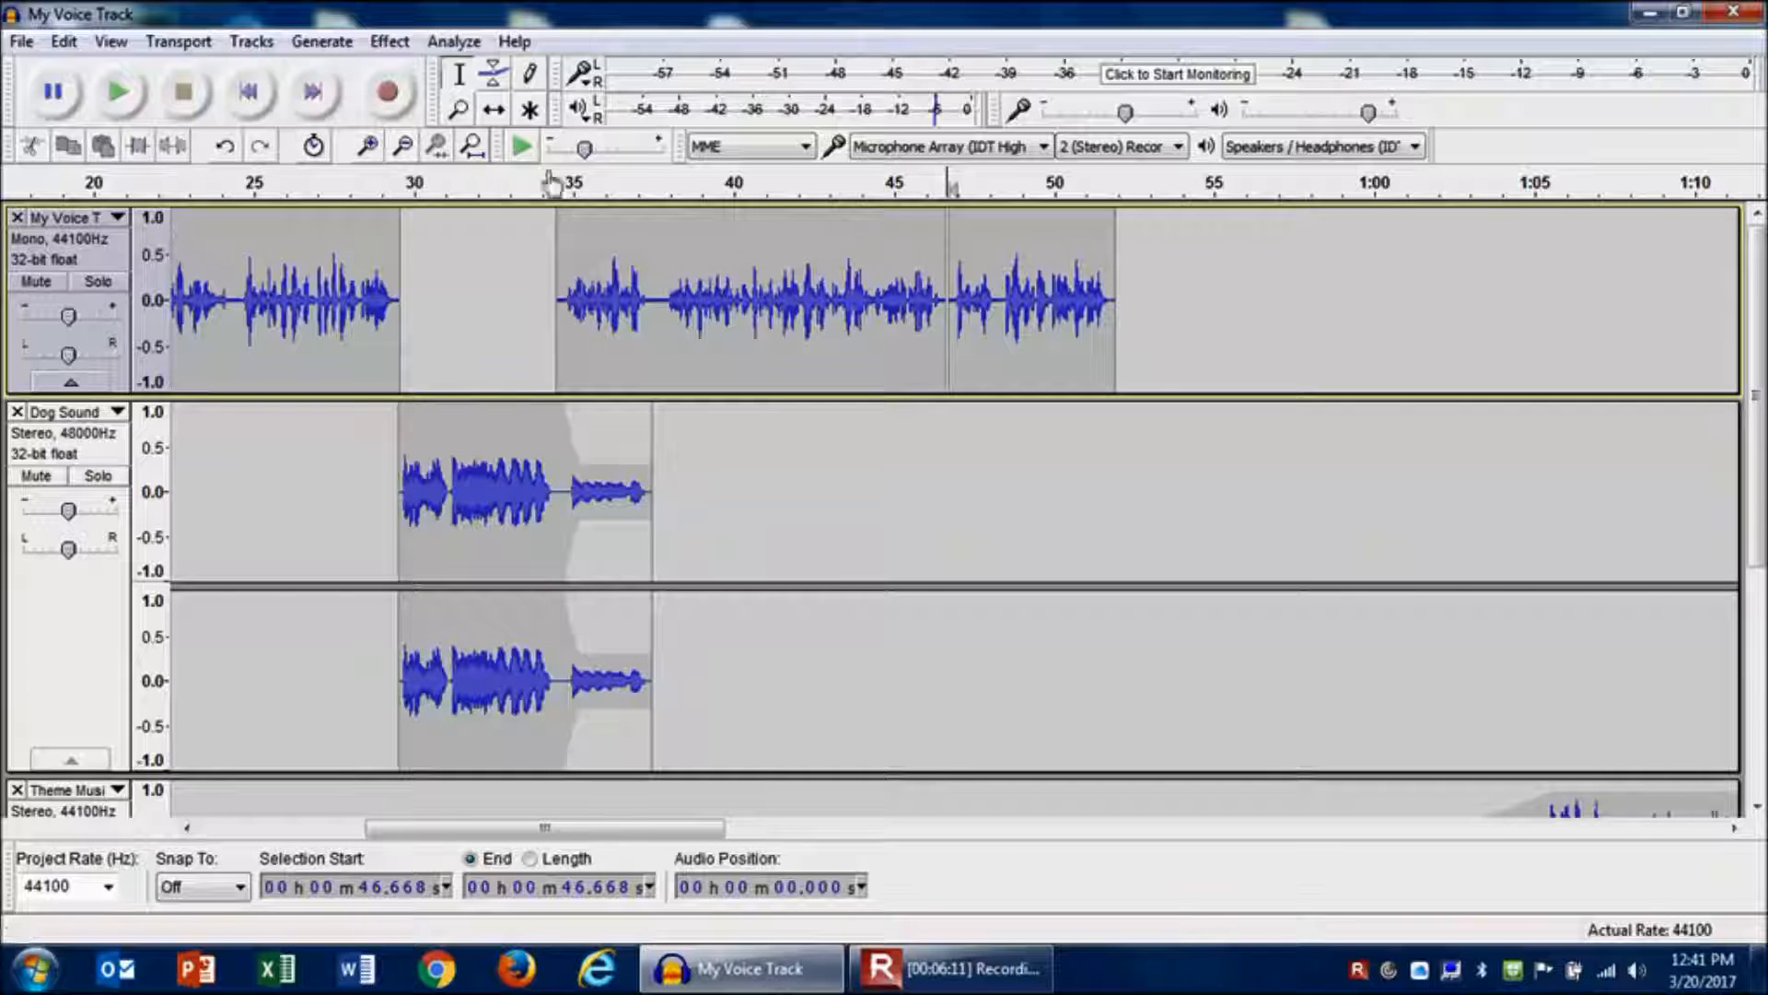
{"action": "left_click", "coordinate": [496, 111]}
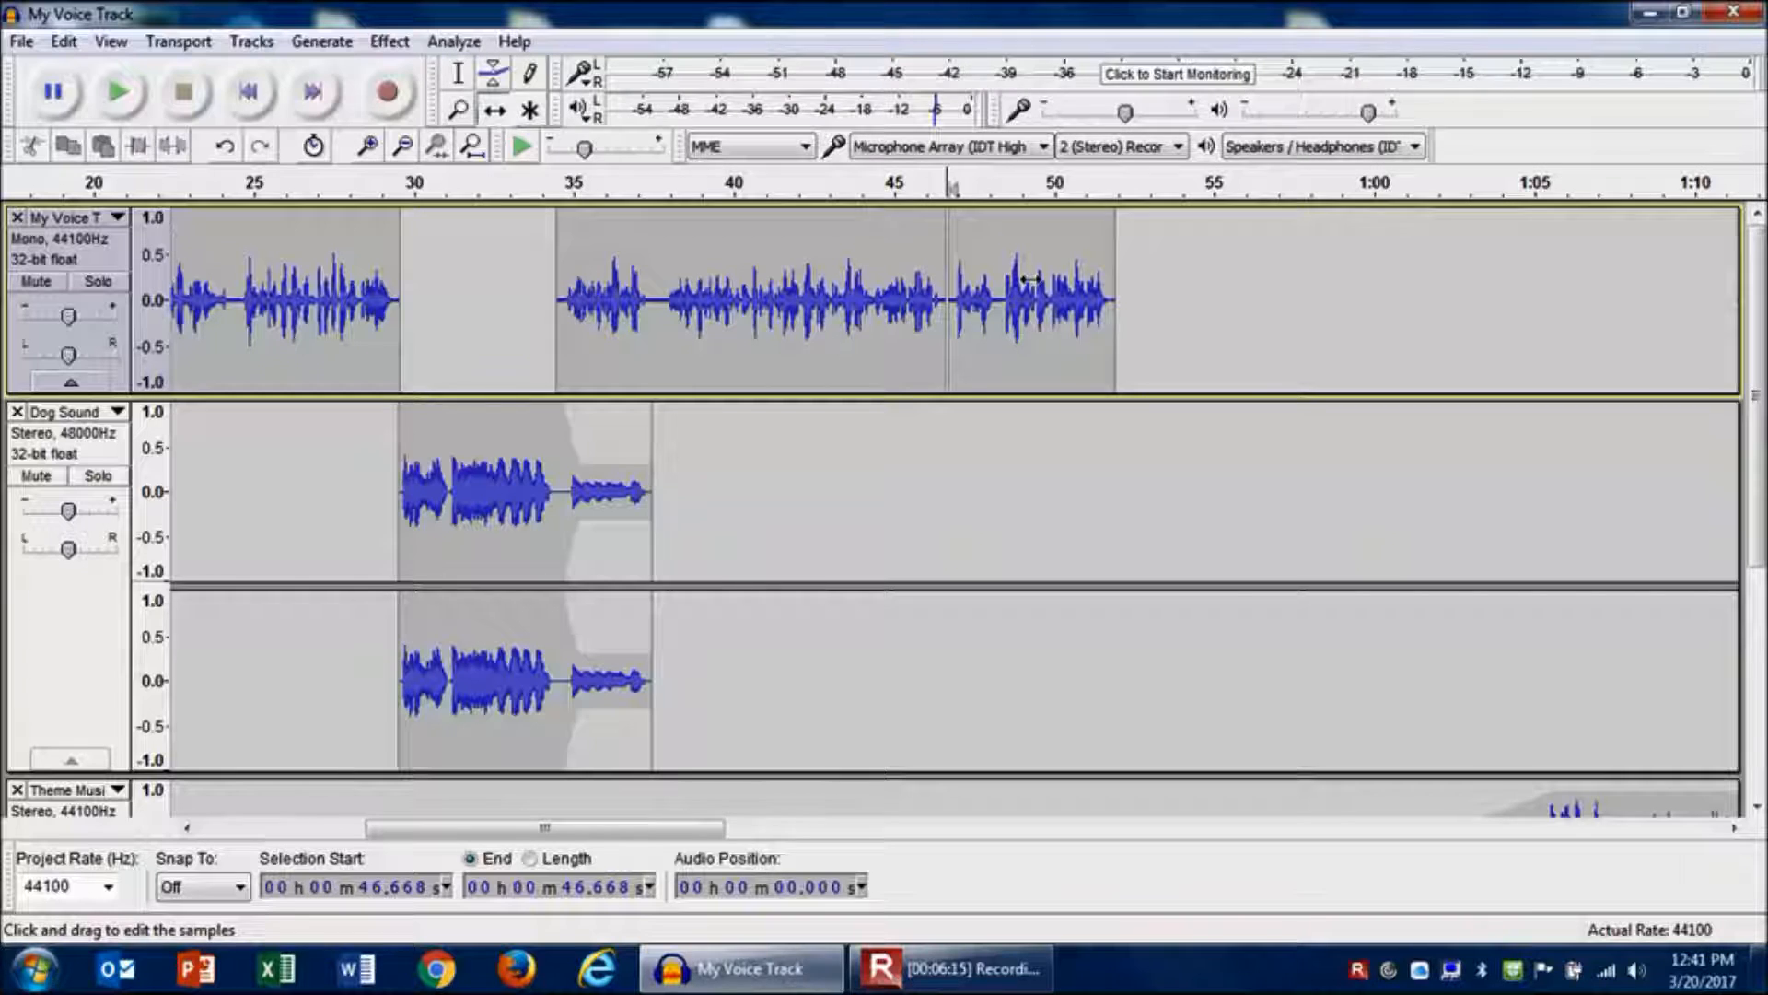
{"action": "left_click_drag", "start_coordinate": [1030, 278], "coordinate": [1744, 287]}
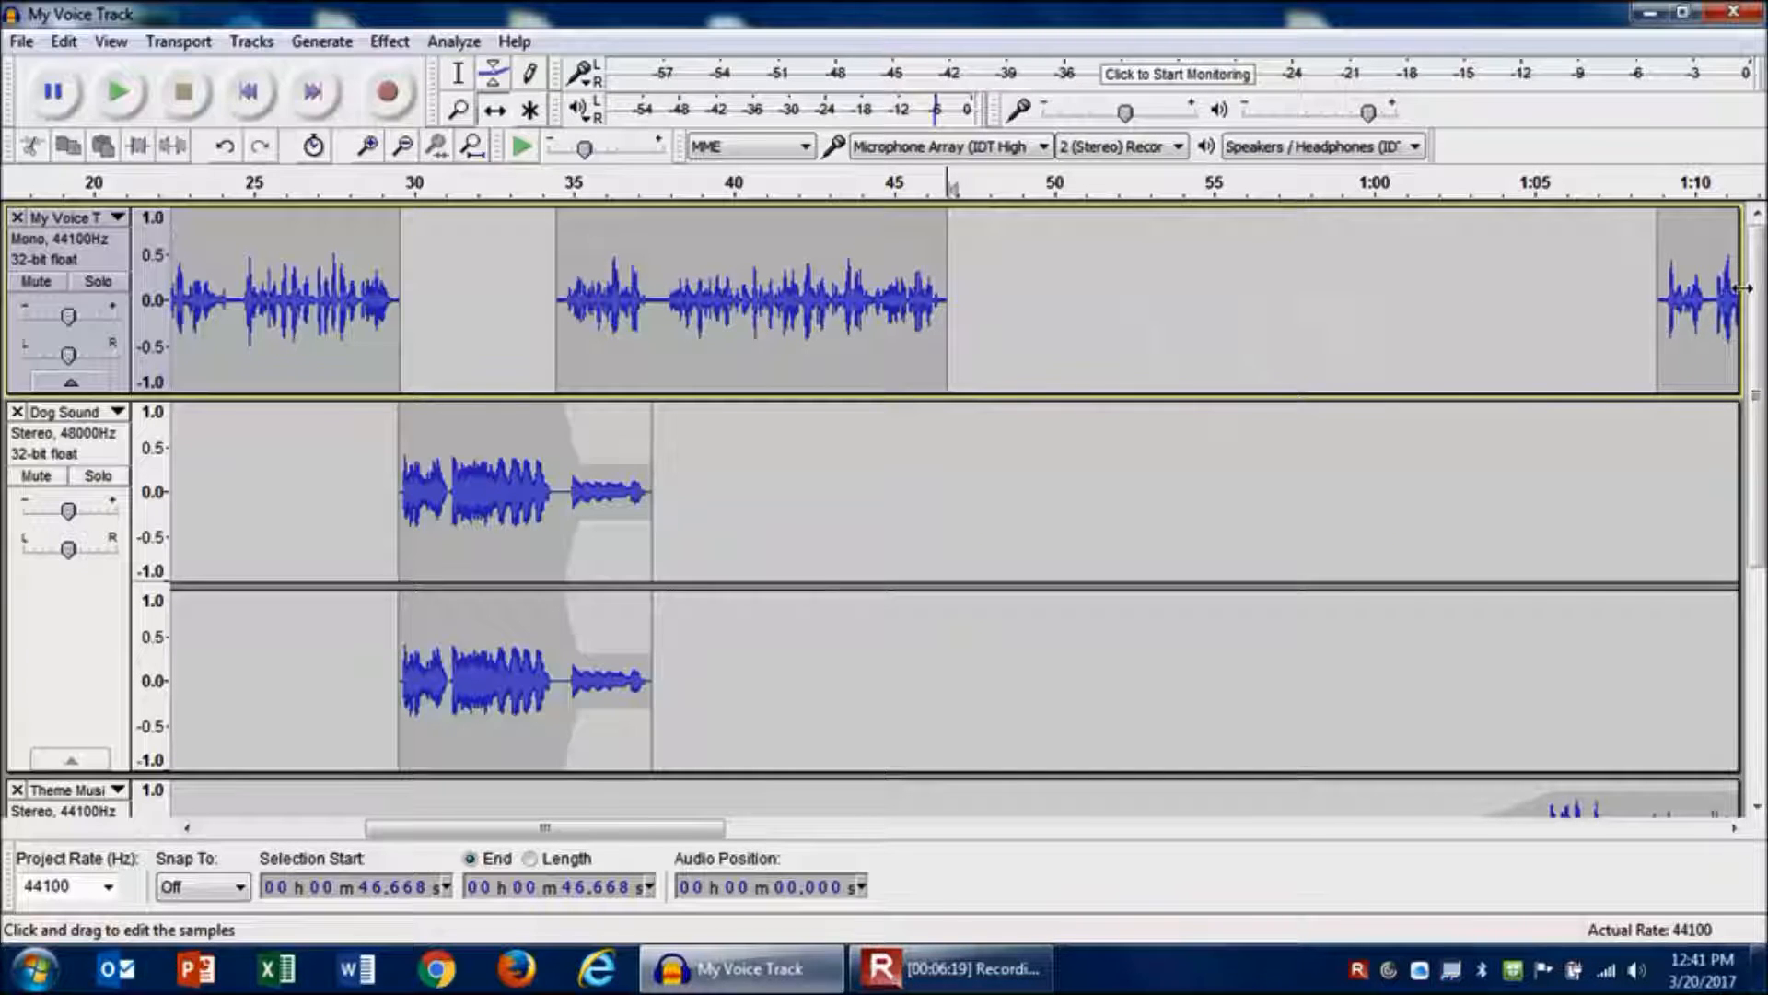
- Import the audio file Koenig Actuality.wav into the project, choosing to make a copy of the file
{"action": "left_click", "coordinate": [22, 42]}
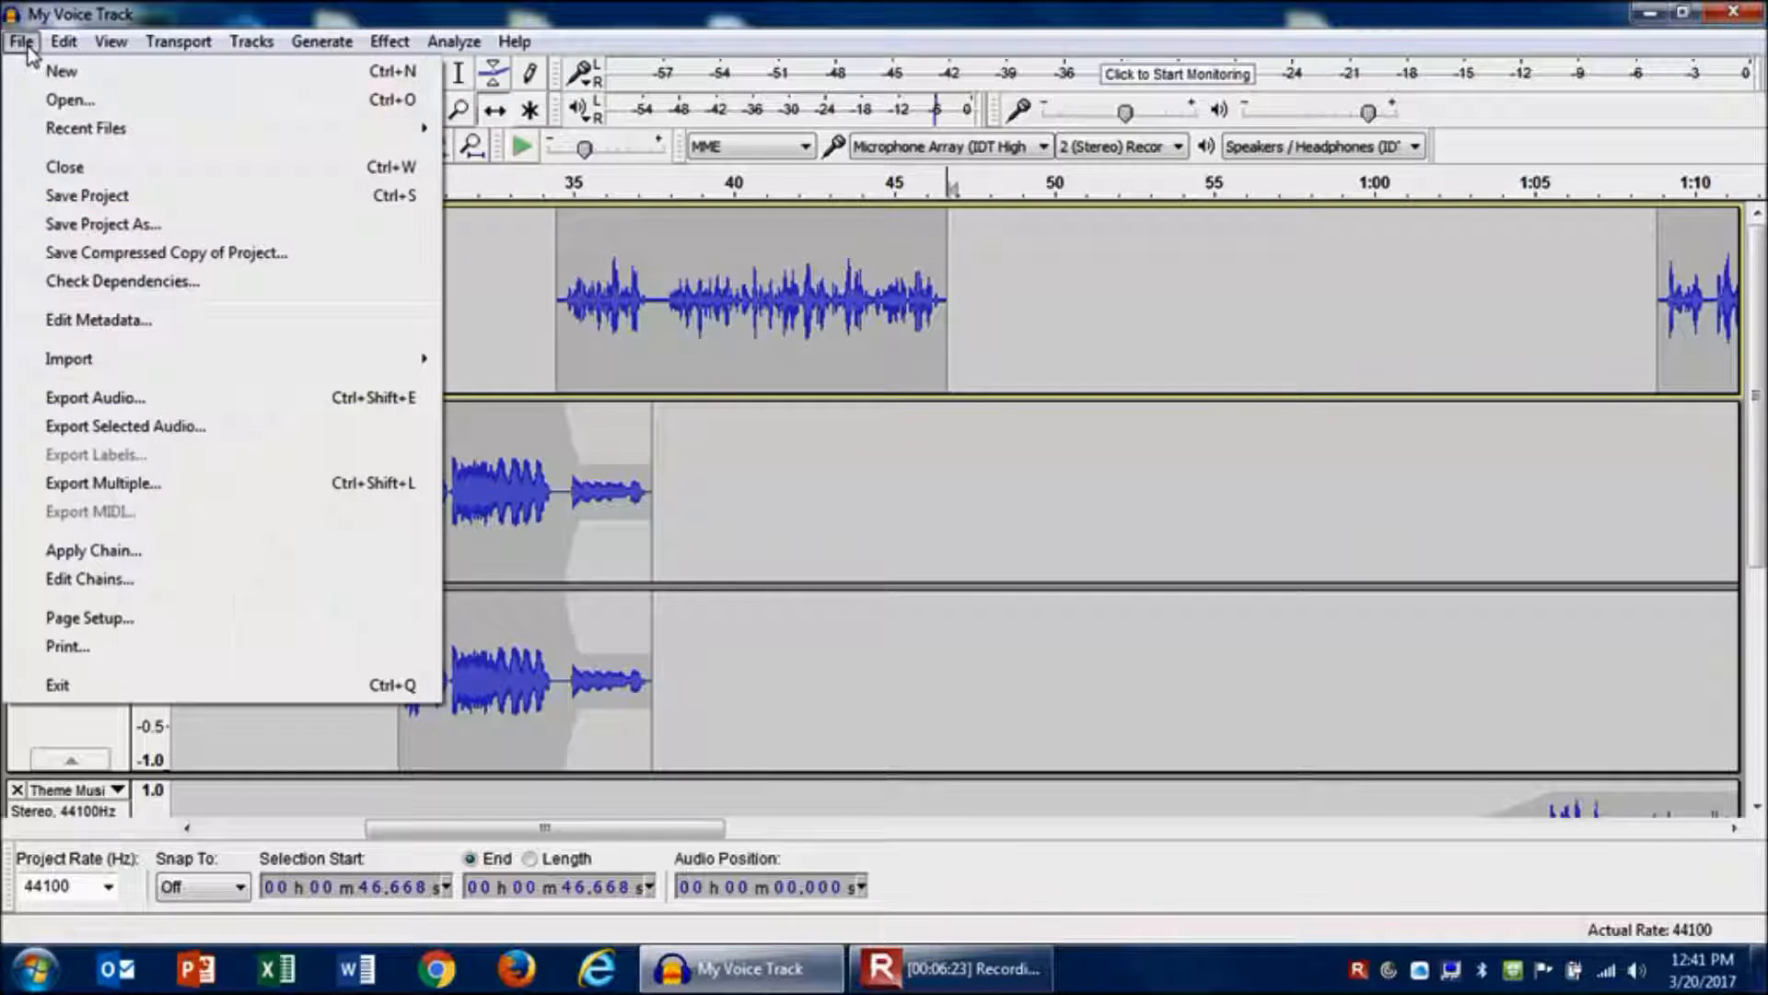
{"action": "mouse_move", "coordinate": [79, 361]}
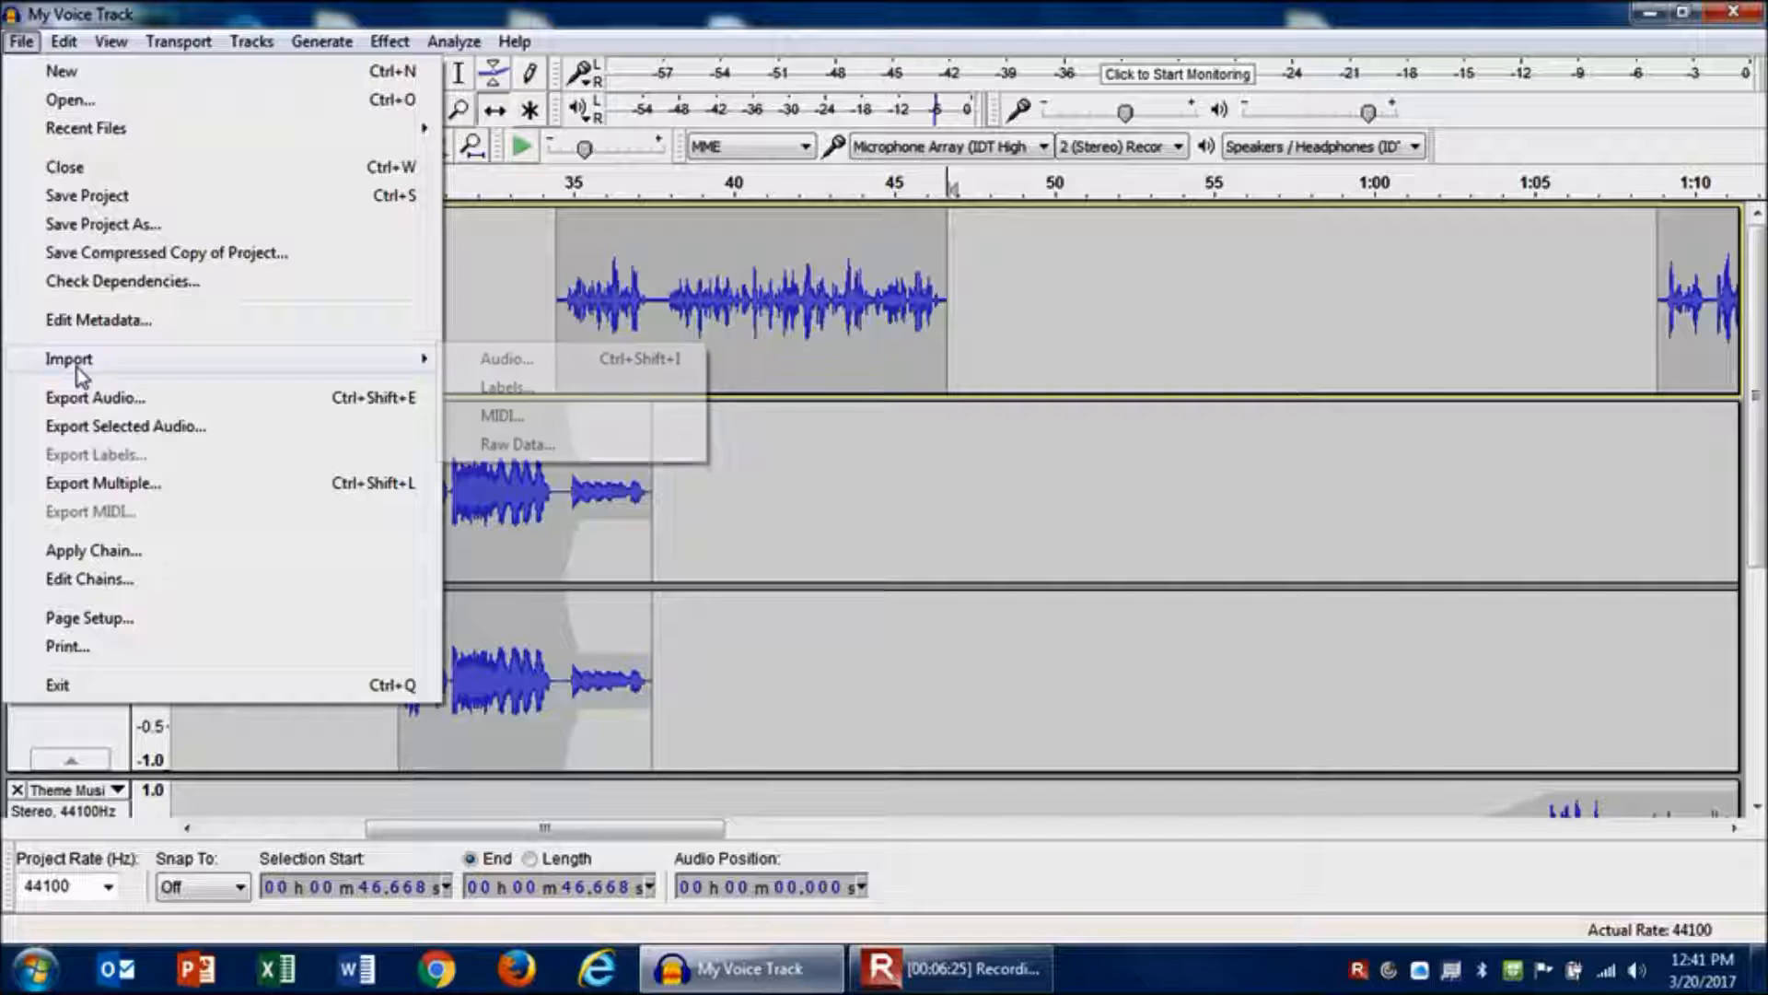
{"action": "left_click", "coordinate": [572, 364]}
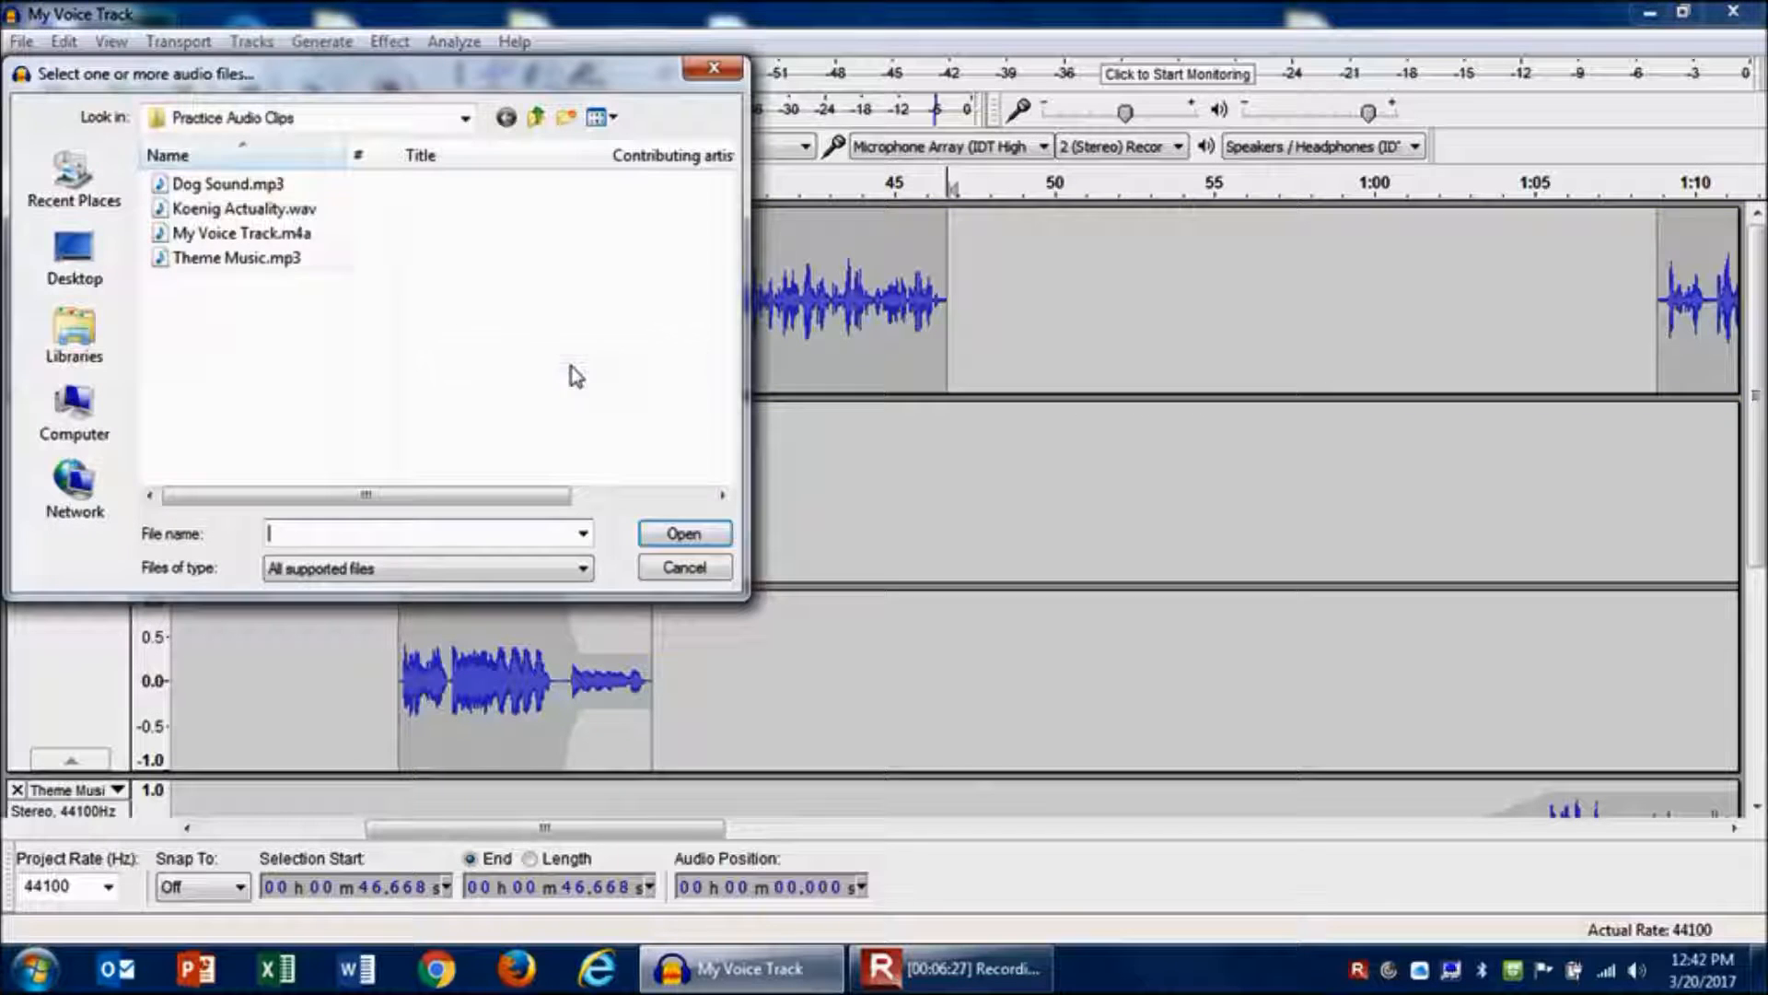
{"action": "double_click", "coordinate": [247, 209]}
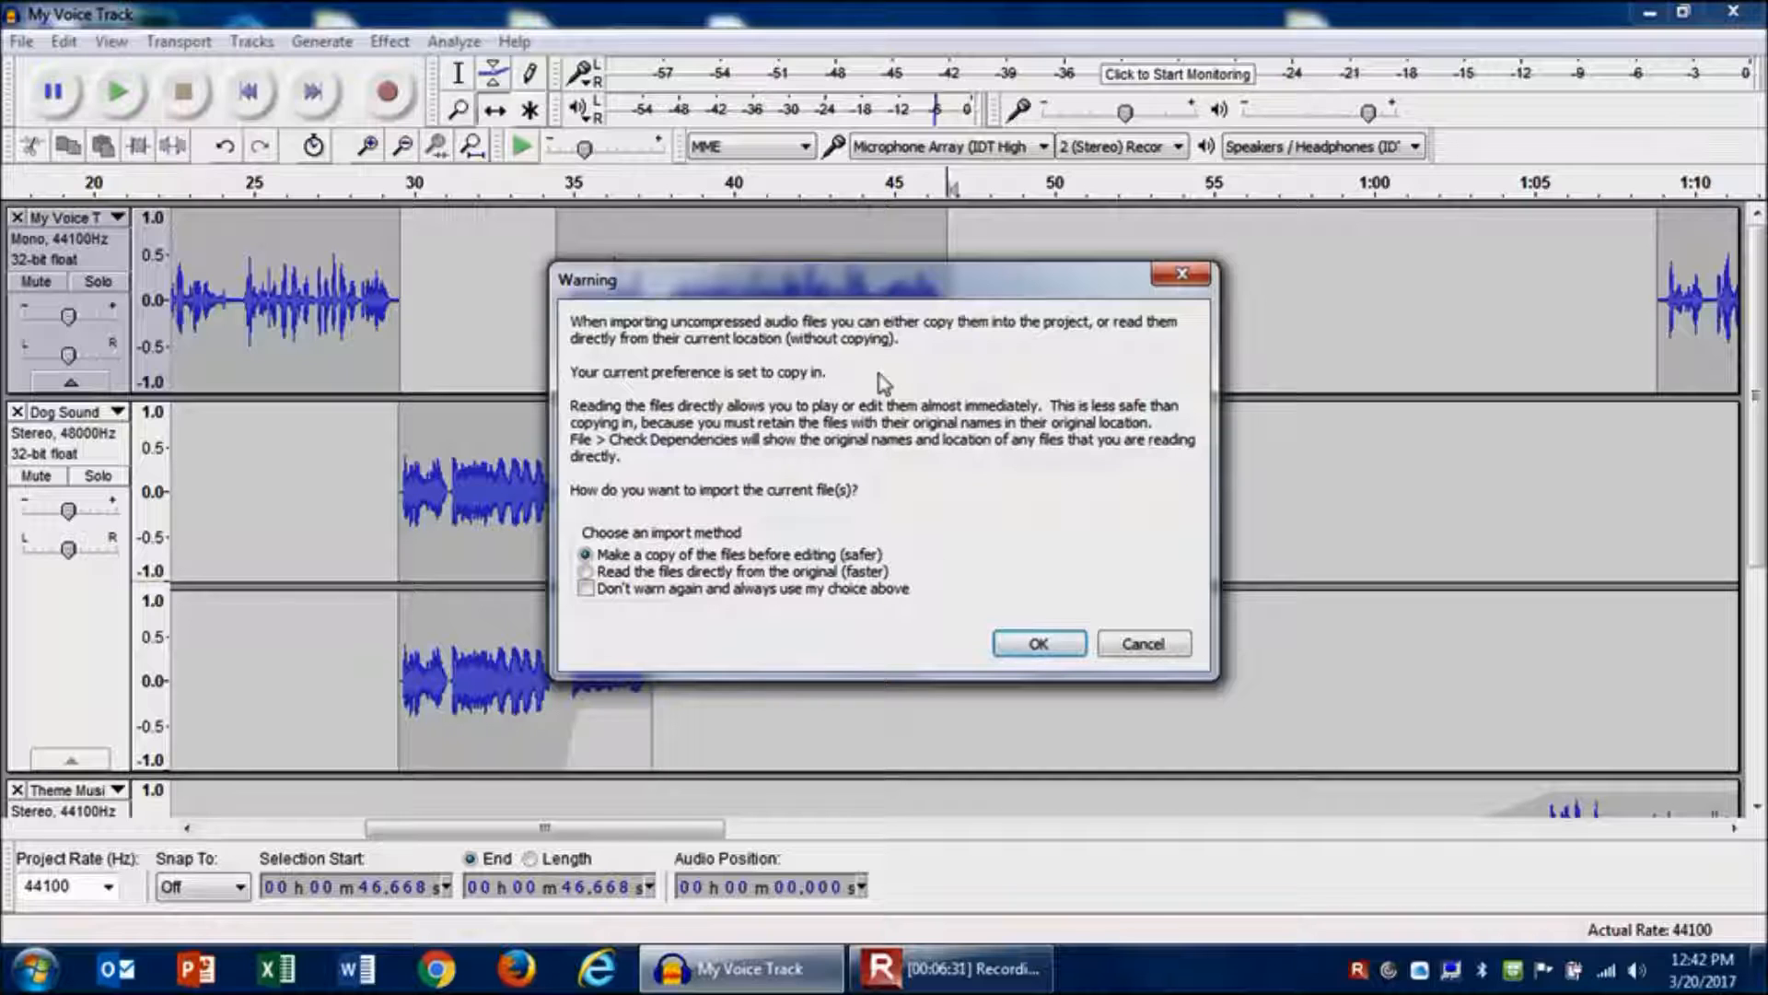
{"action": "left_click", "coordinate": [1039, 644]}
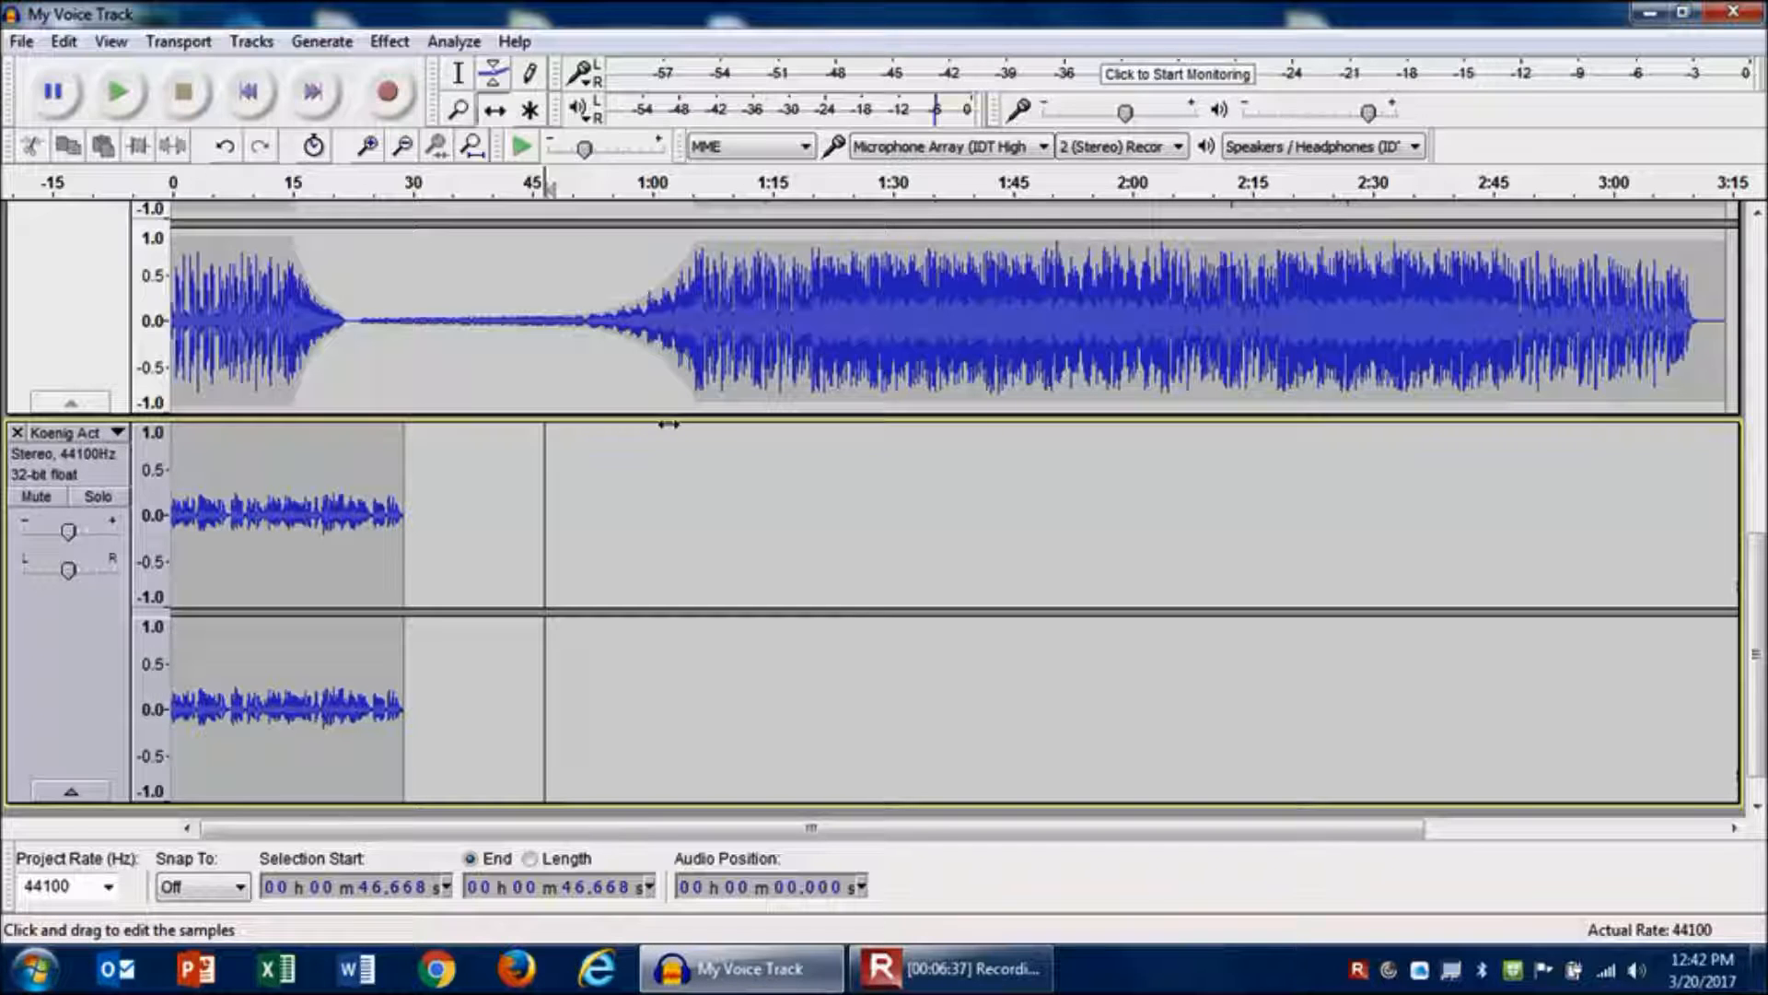
- Move the Koenig Actuality track up two positions so it sits directly below the voice track
{"action": "scroll", "coordinate": [1757, 719], "scroll_direction": "up", "scroll_amount": 5}
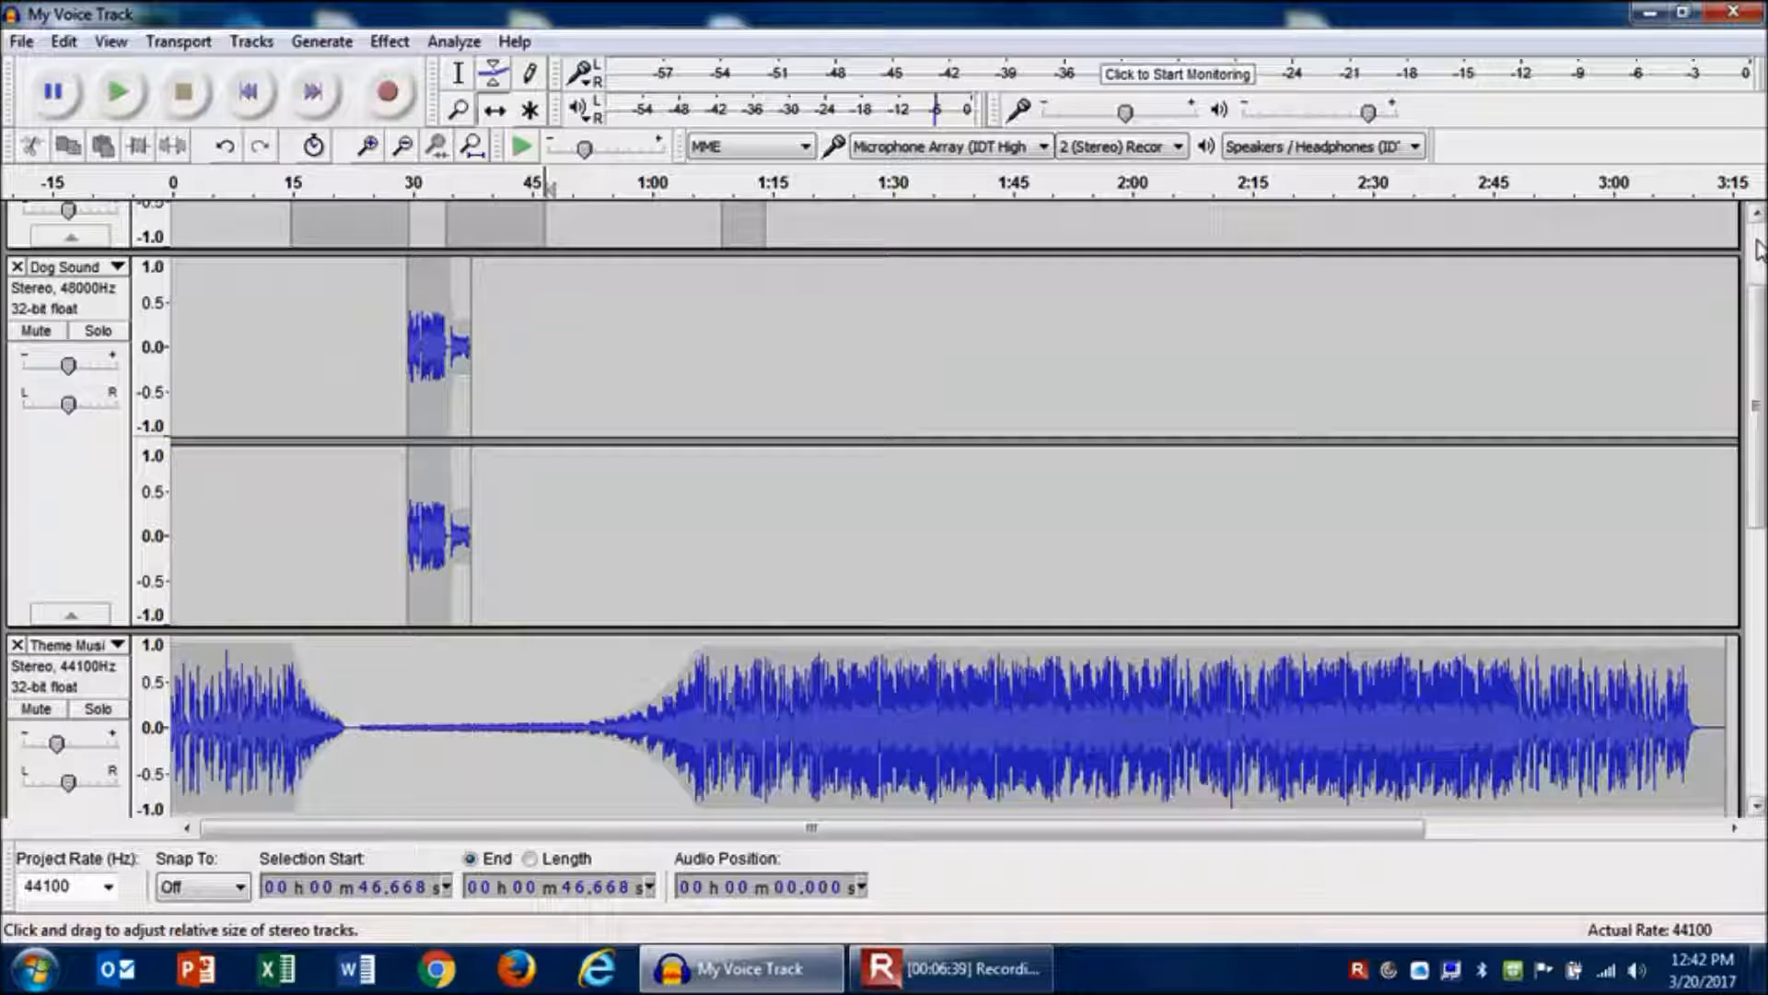
{"action": "scroll", "coordinate": [1757, 718], "scroll_direction": "down", "scroll_amount": 5}
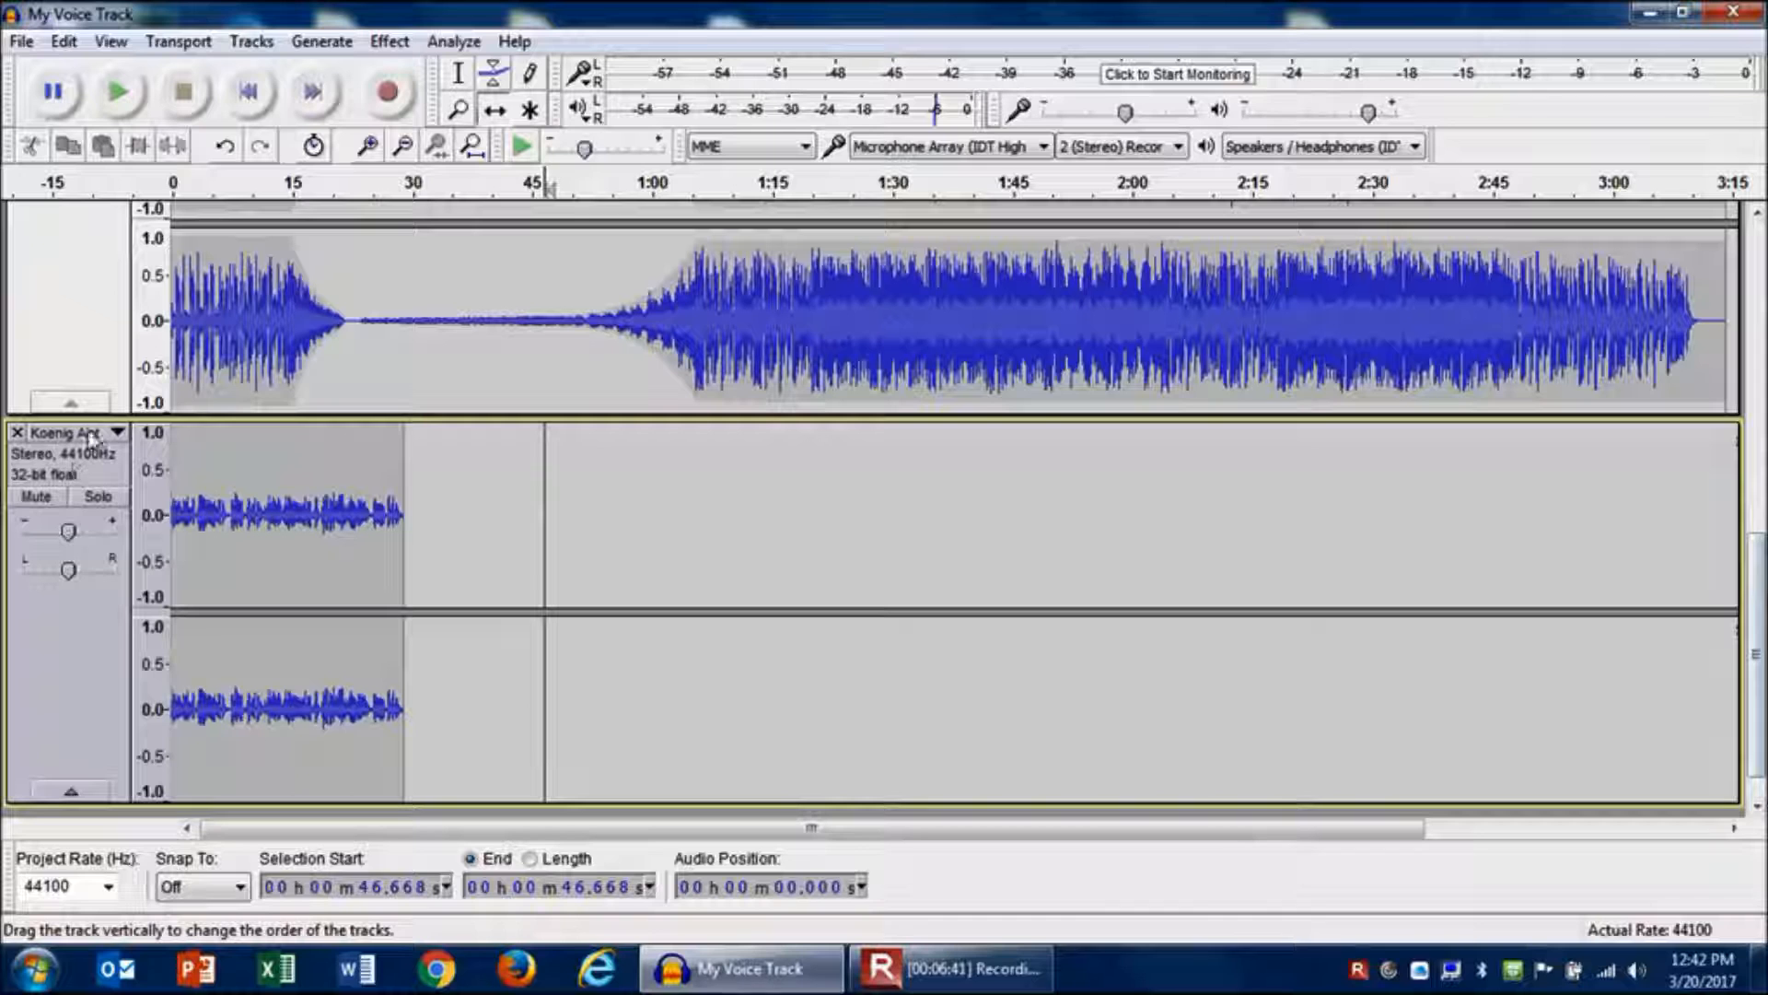
{"action": "left_click", "coordinate": [117, 433]}
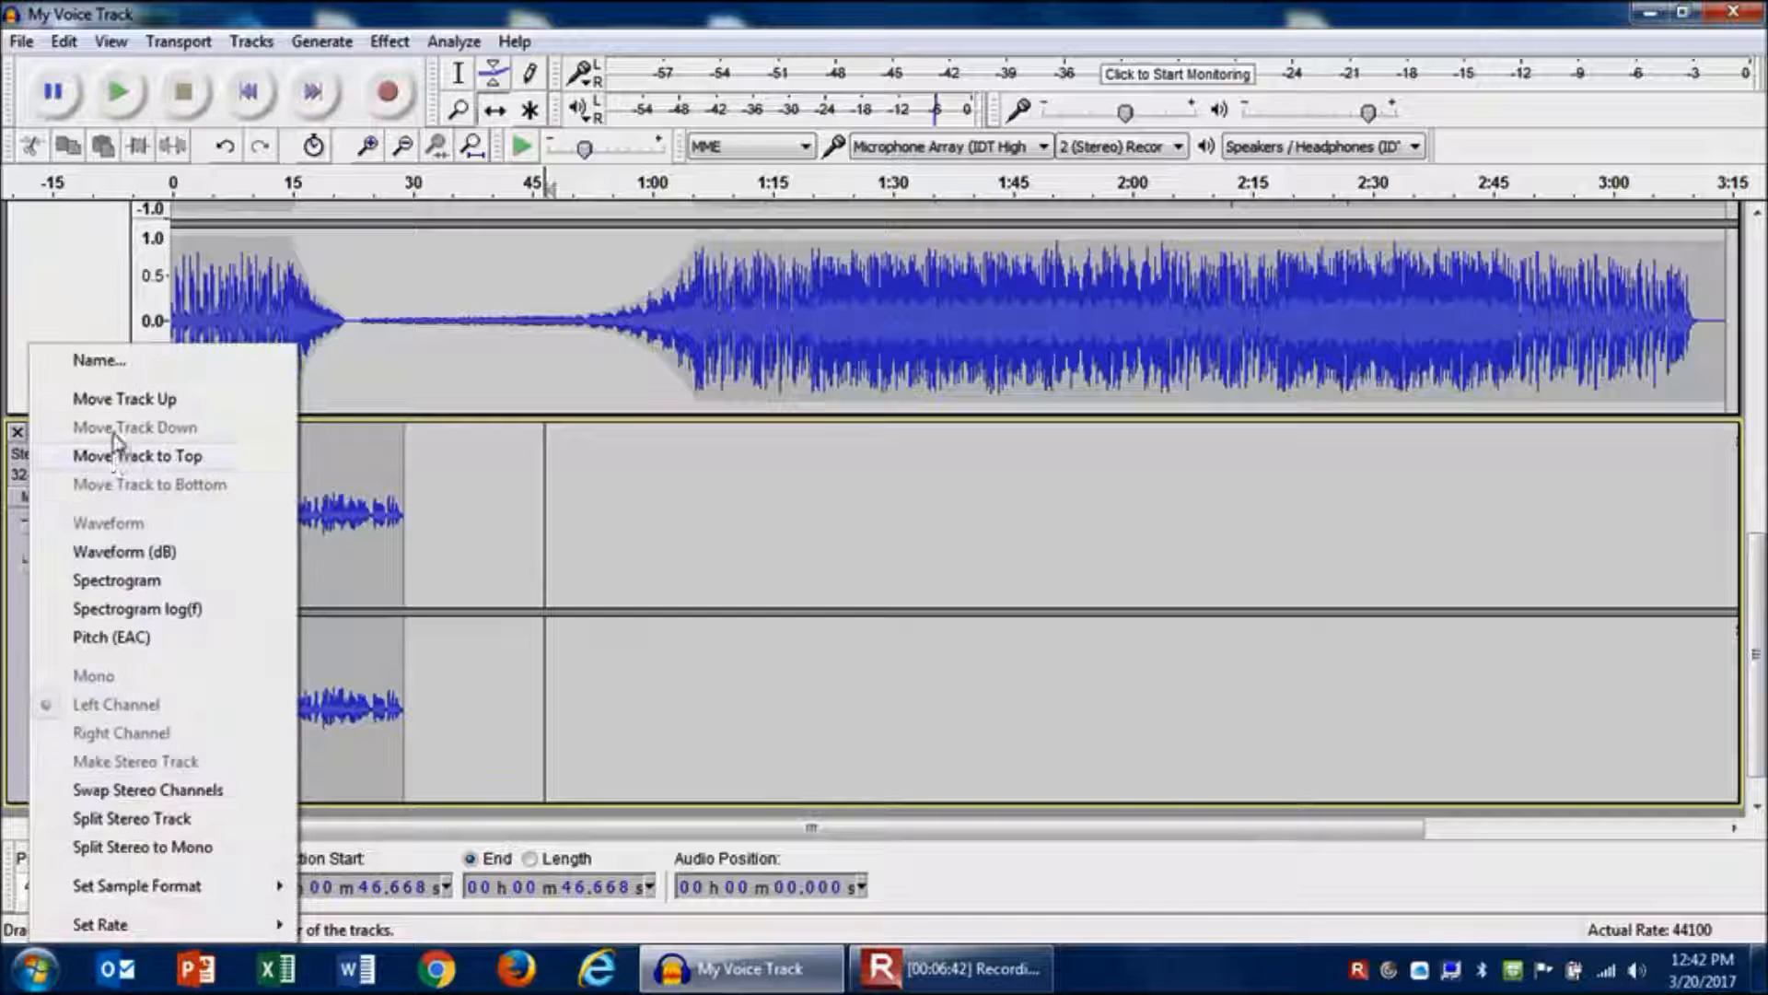
{"action": "left_click", "coordinate": [146, 399]}
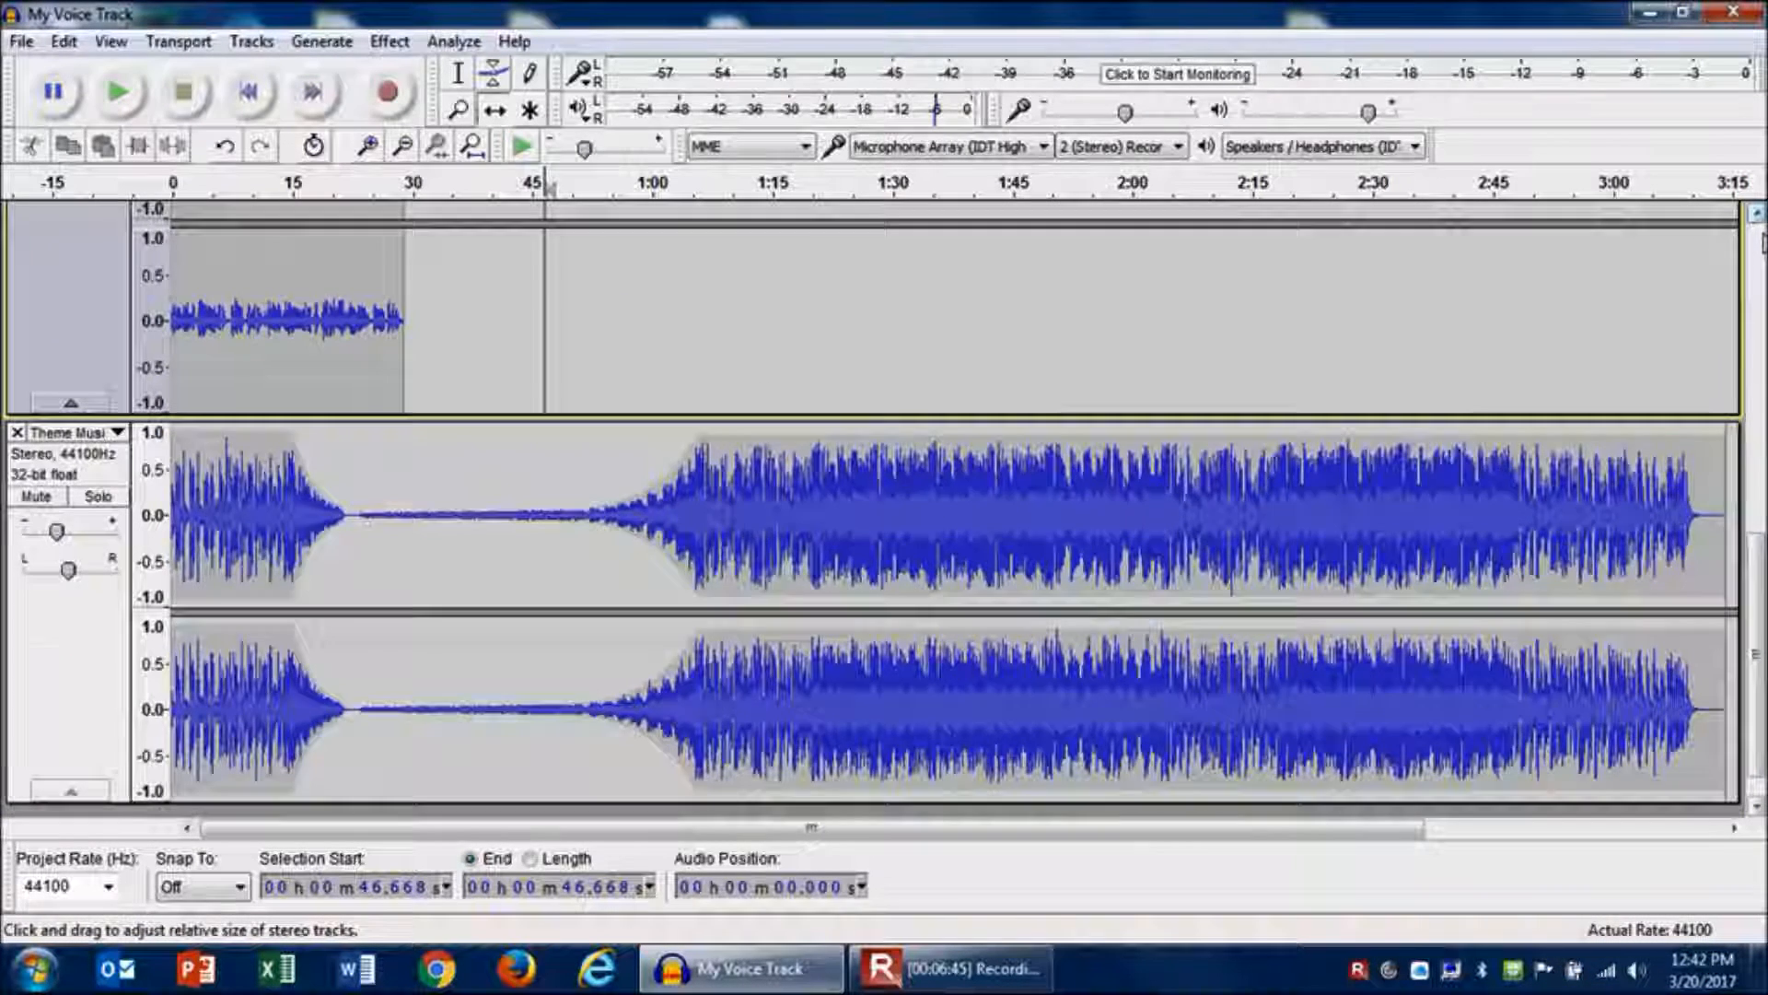
{"action": "scroll", "coordinate": [1689, 241], "scroll_direction": "up", "scroll_amount": 5}
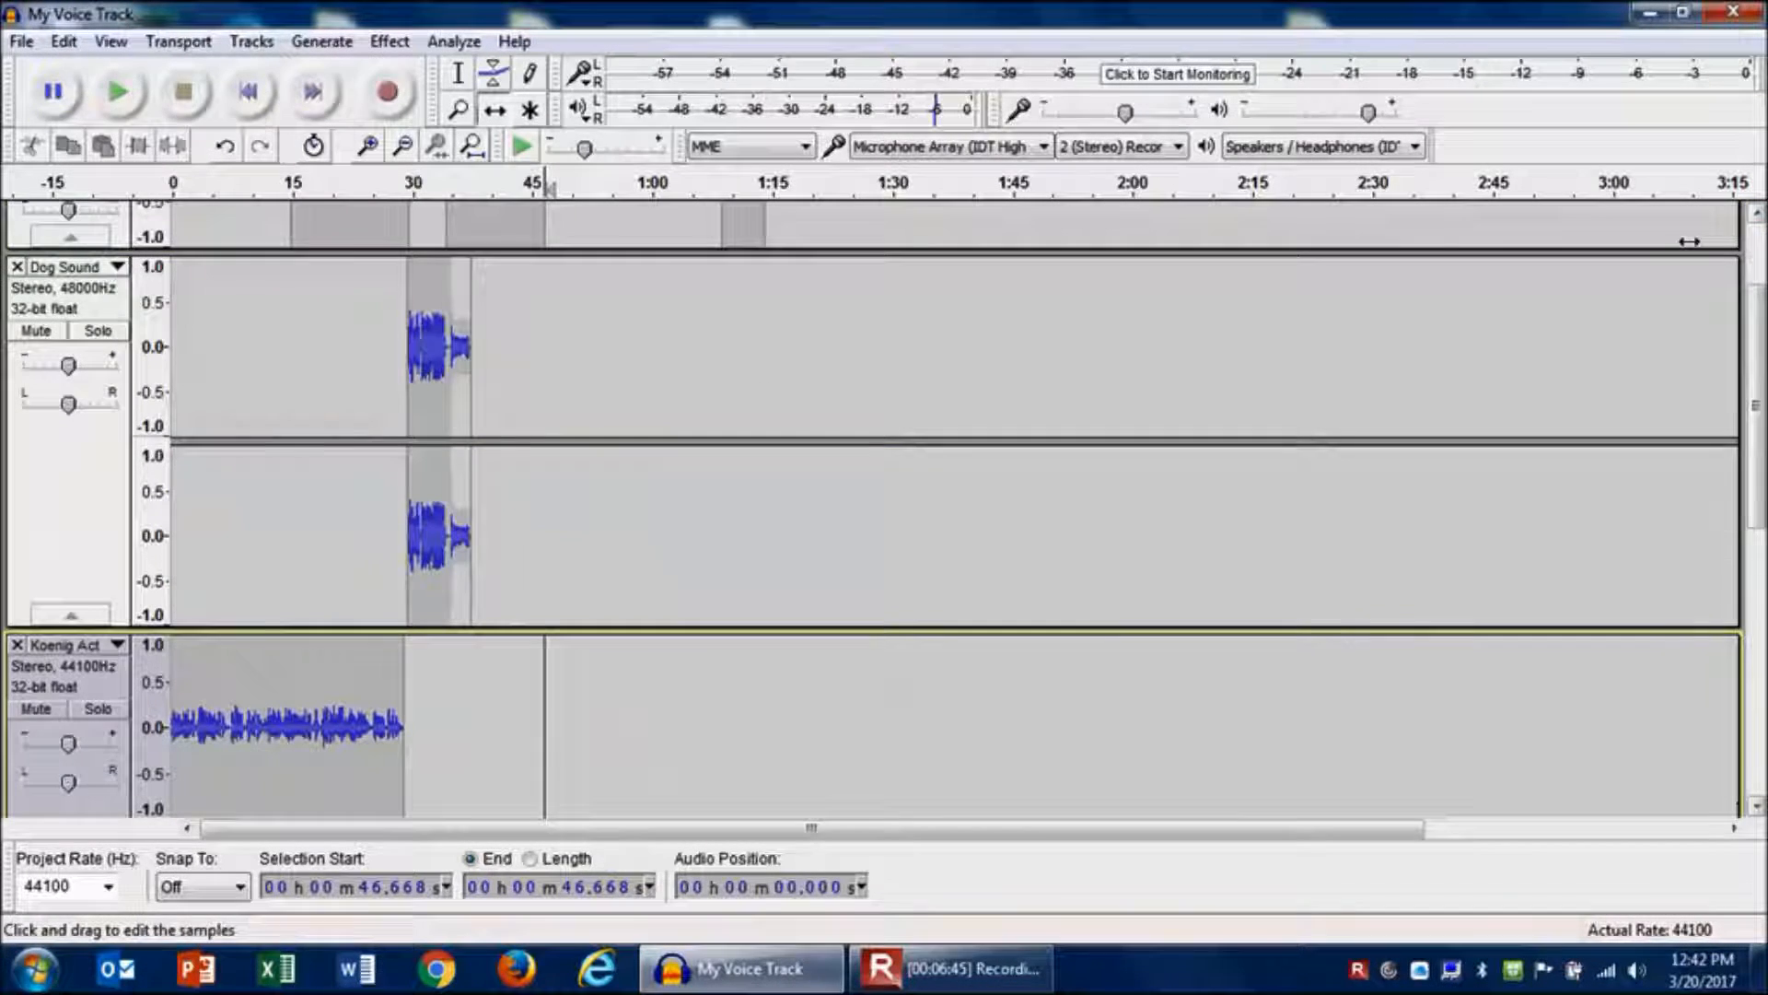
{"action": "left_click", "coordinate": [117, 646]}
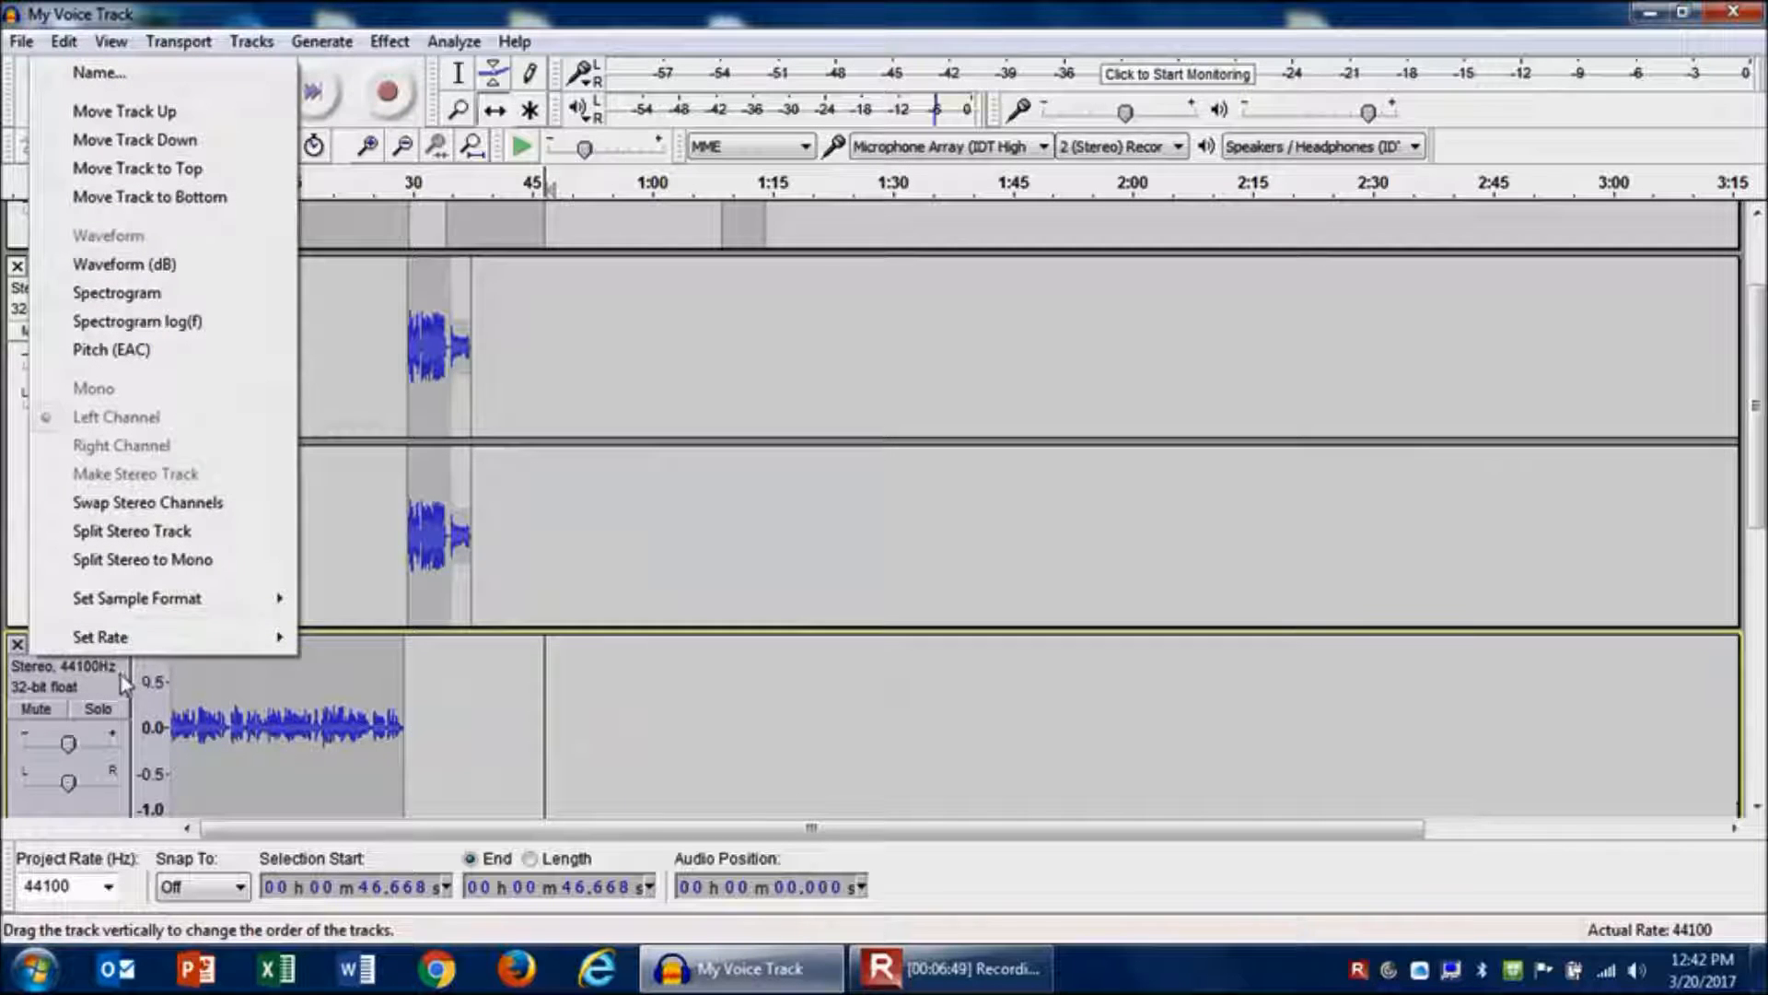
{"action": "left_click", "coordinate": [165, 119]}
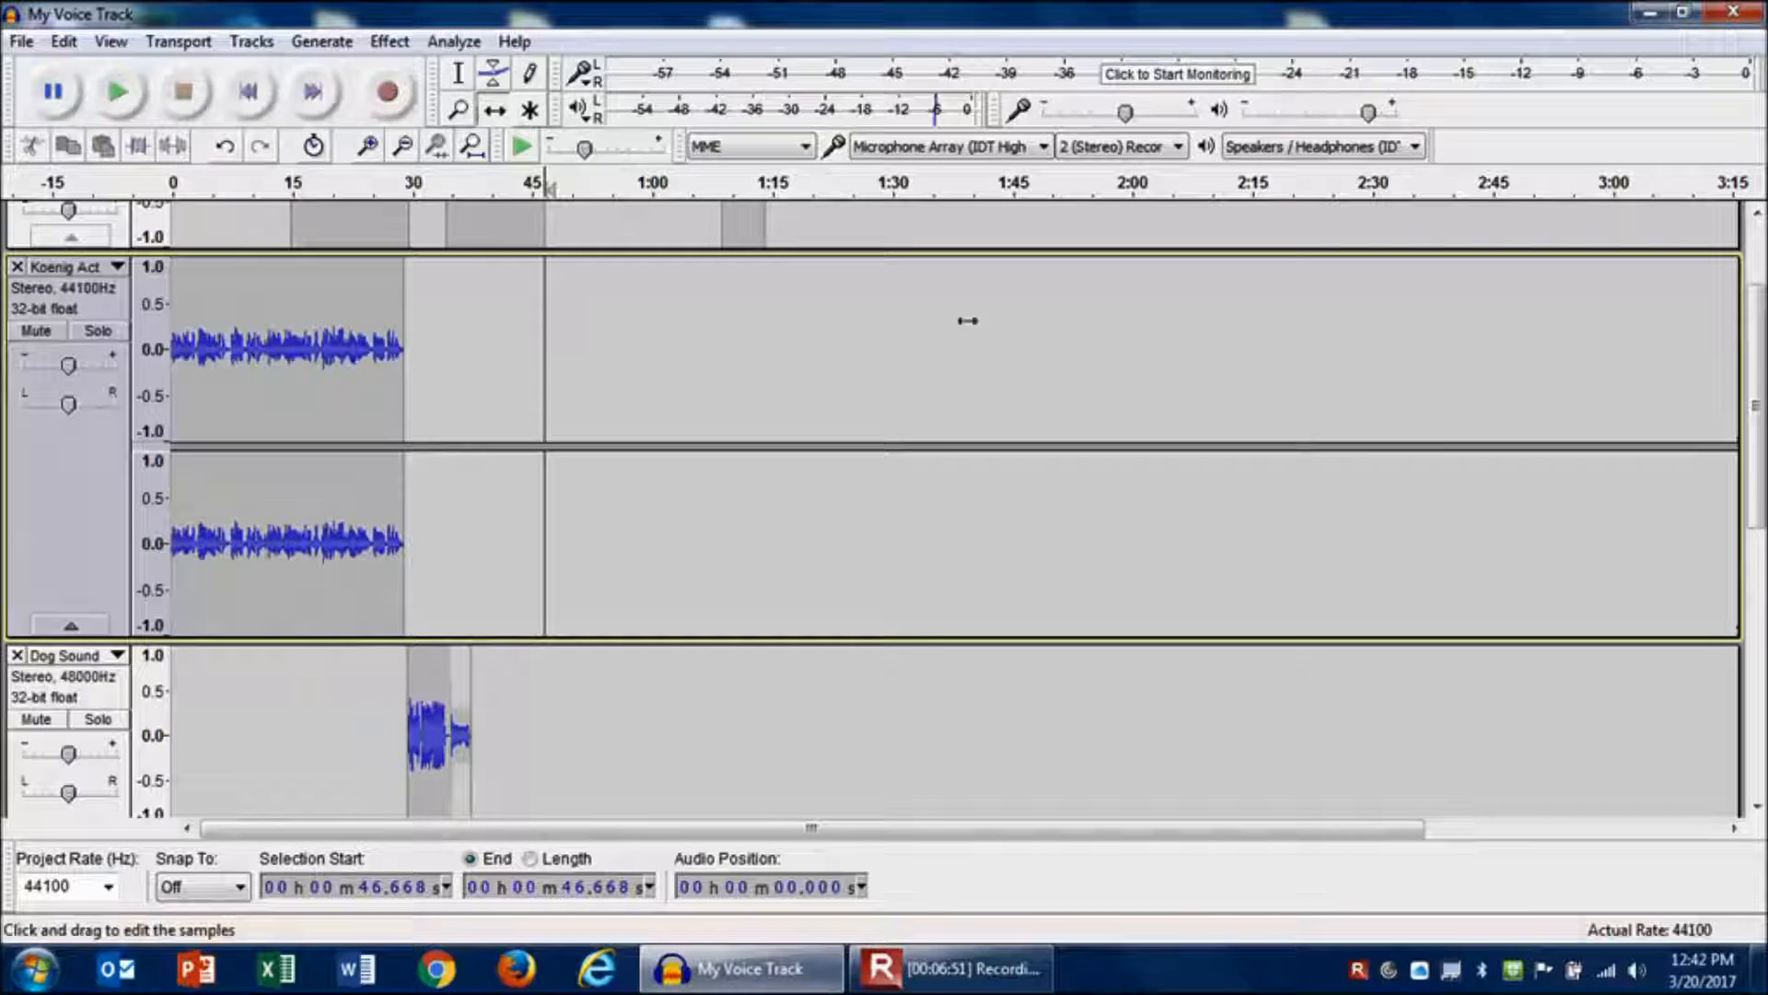
{"action": "left_click", "coordinate": [1760, 243]}
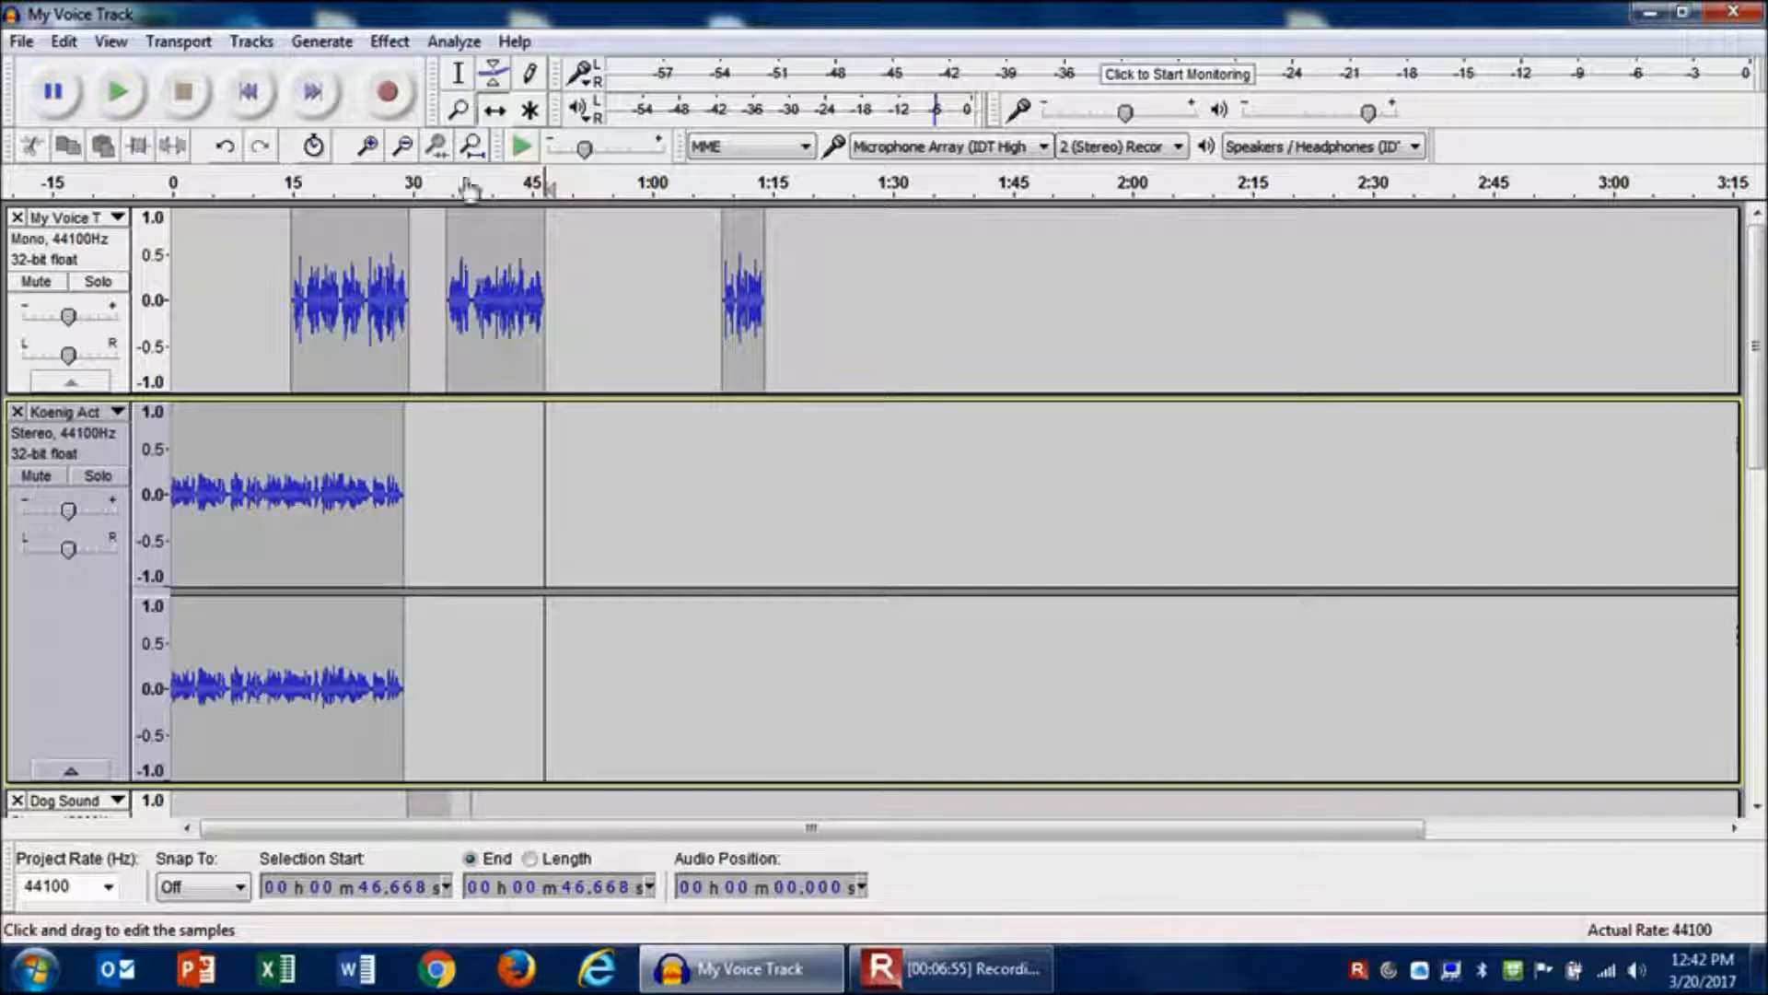
- Shift the Koenig Actuality clip to start at about 46.7 seconds and push the last voice clip to about 1:15
{"action": "left_click_drag", "start_coordinate": [226, 464], "coordinate": [603, 445]}
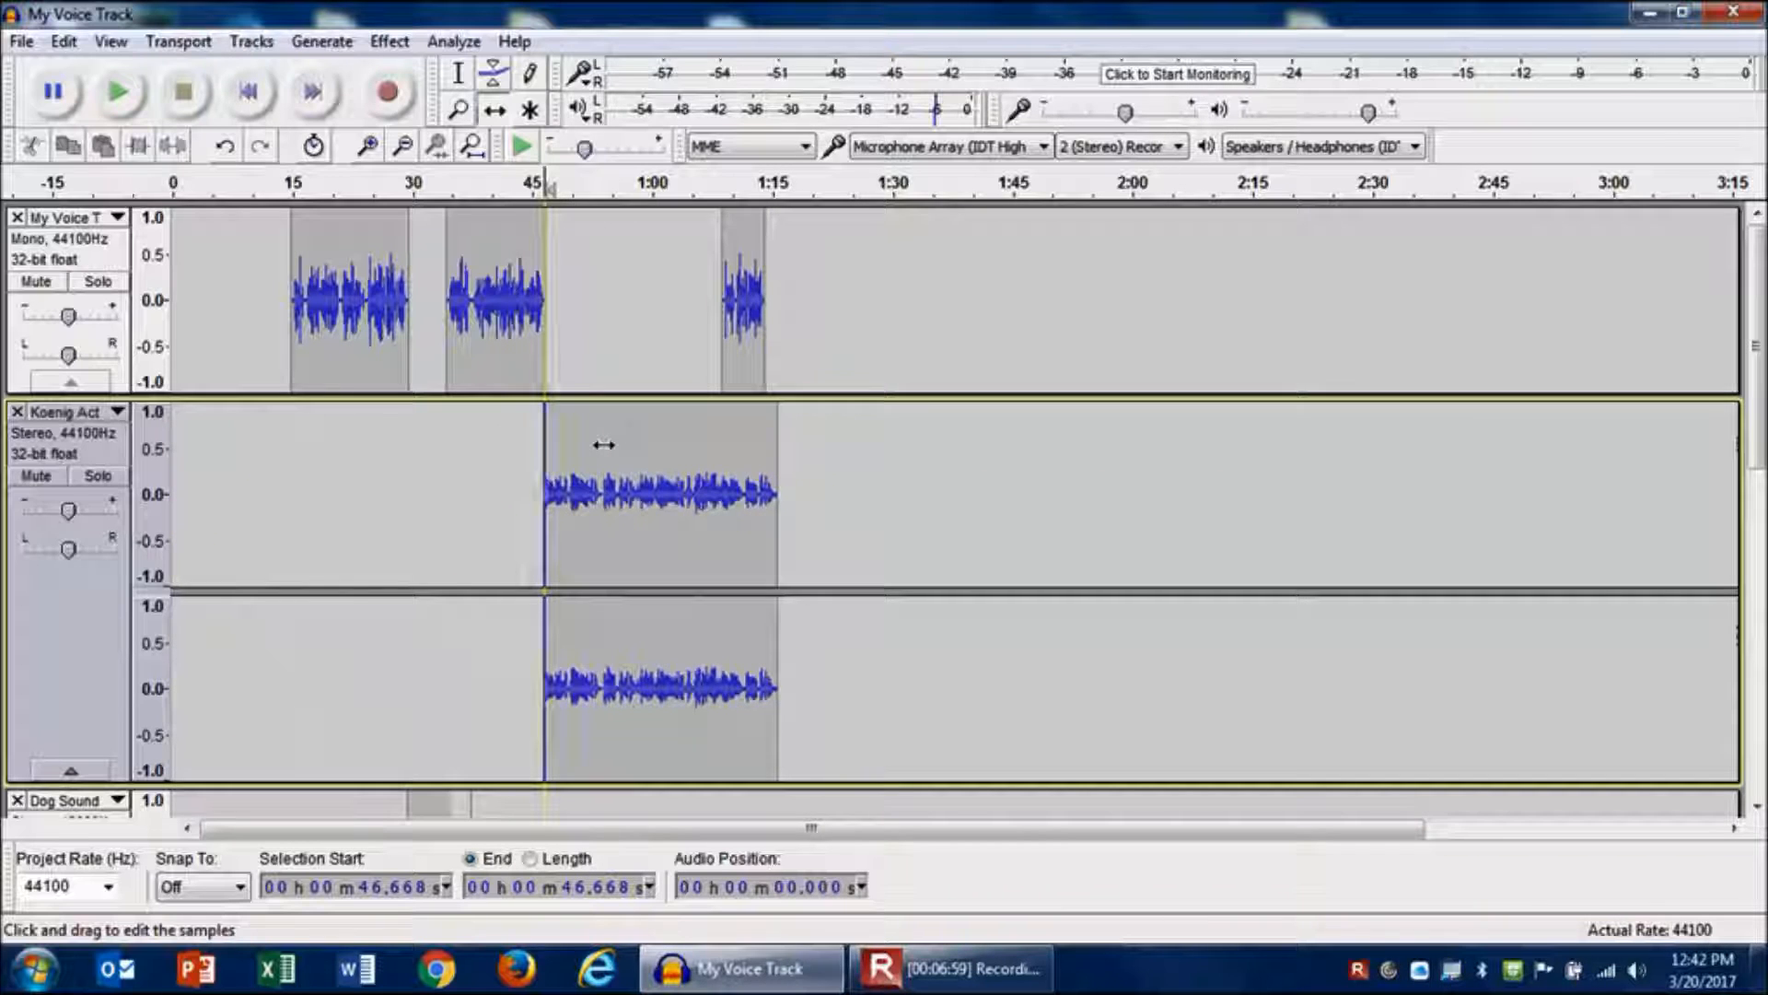
{"action": "left_click_drag", "start_coordinate": [741, 290], "coordinate": [802, 291]}
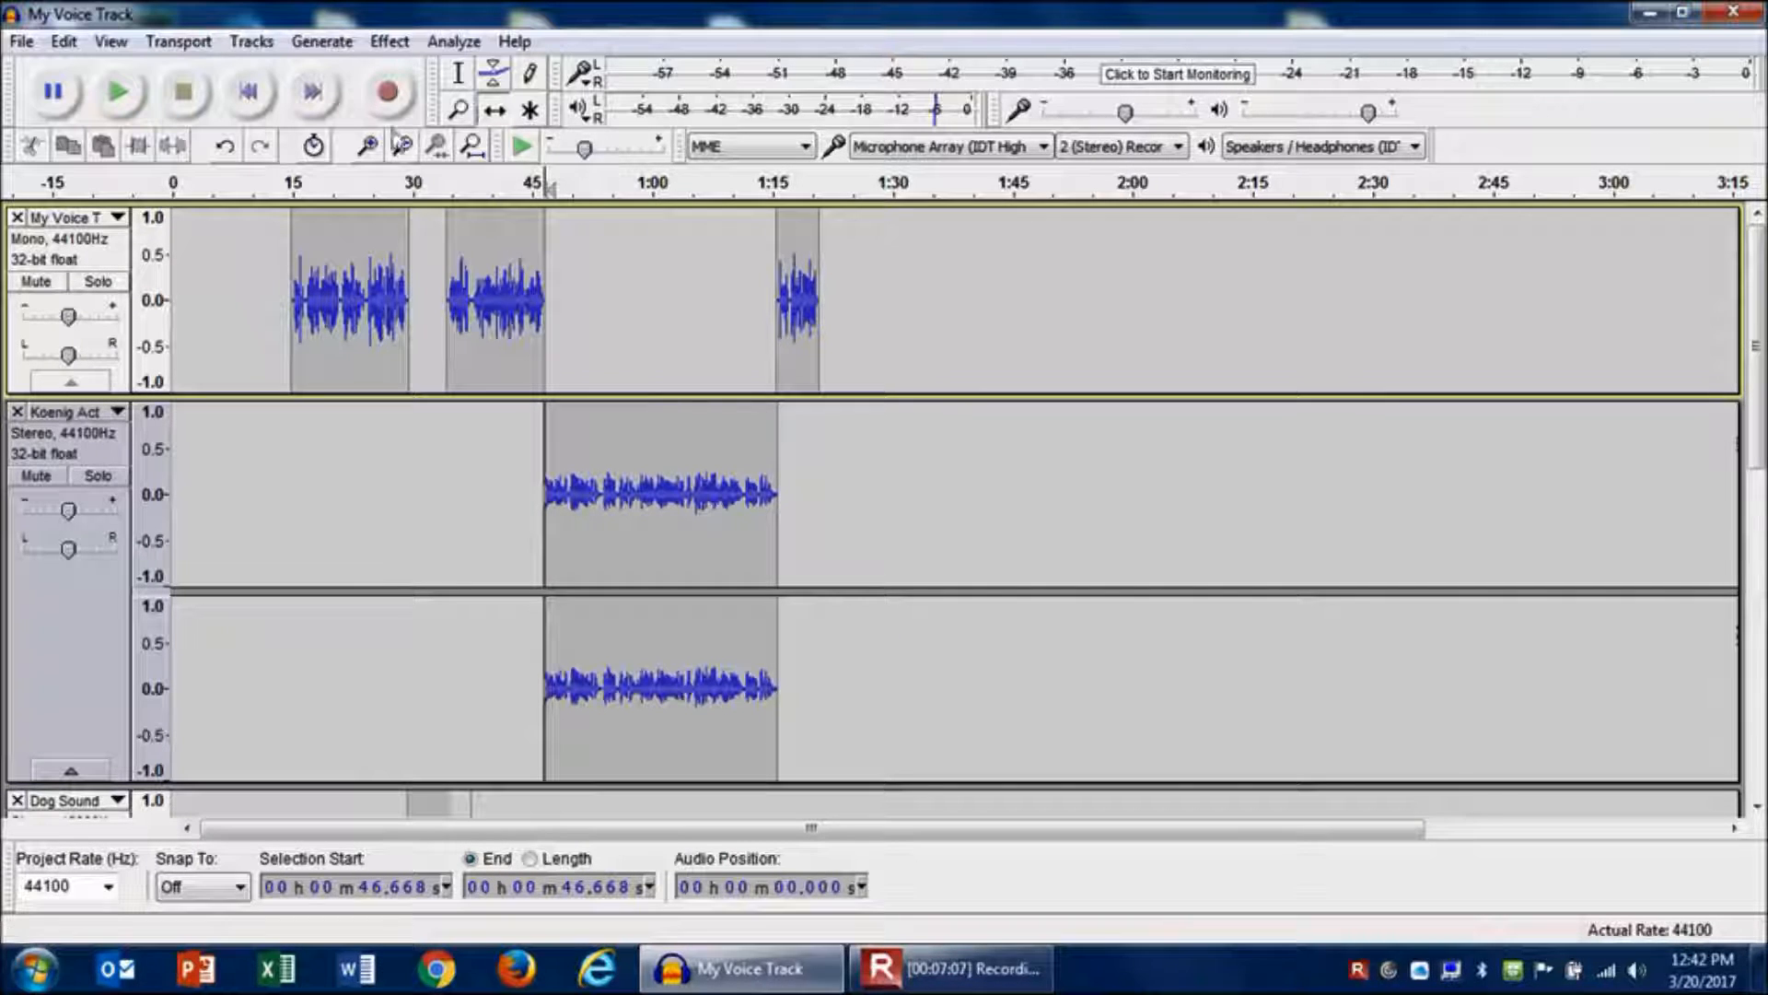
- Switch to the Selection tool and play the project from about 44.9 seconds
{"action": "left_click", "coordinate": [459, 77]}
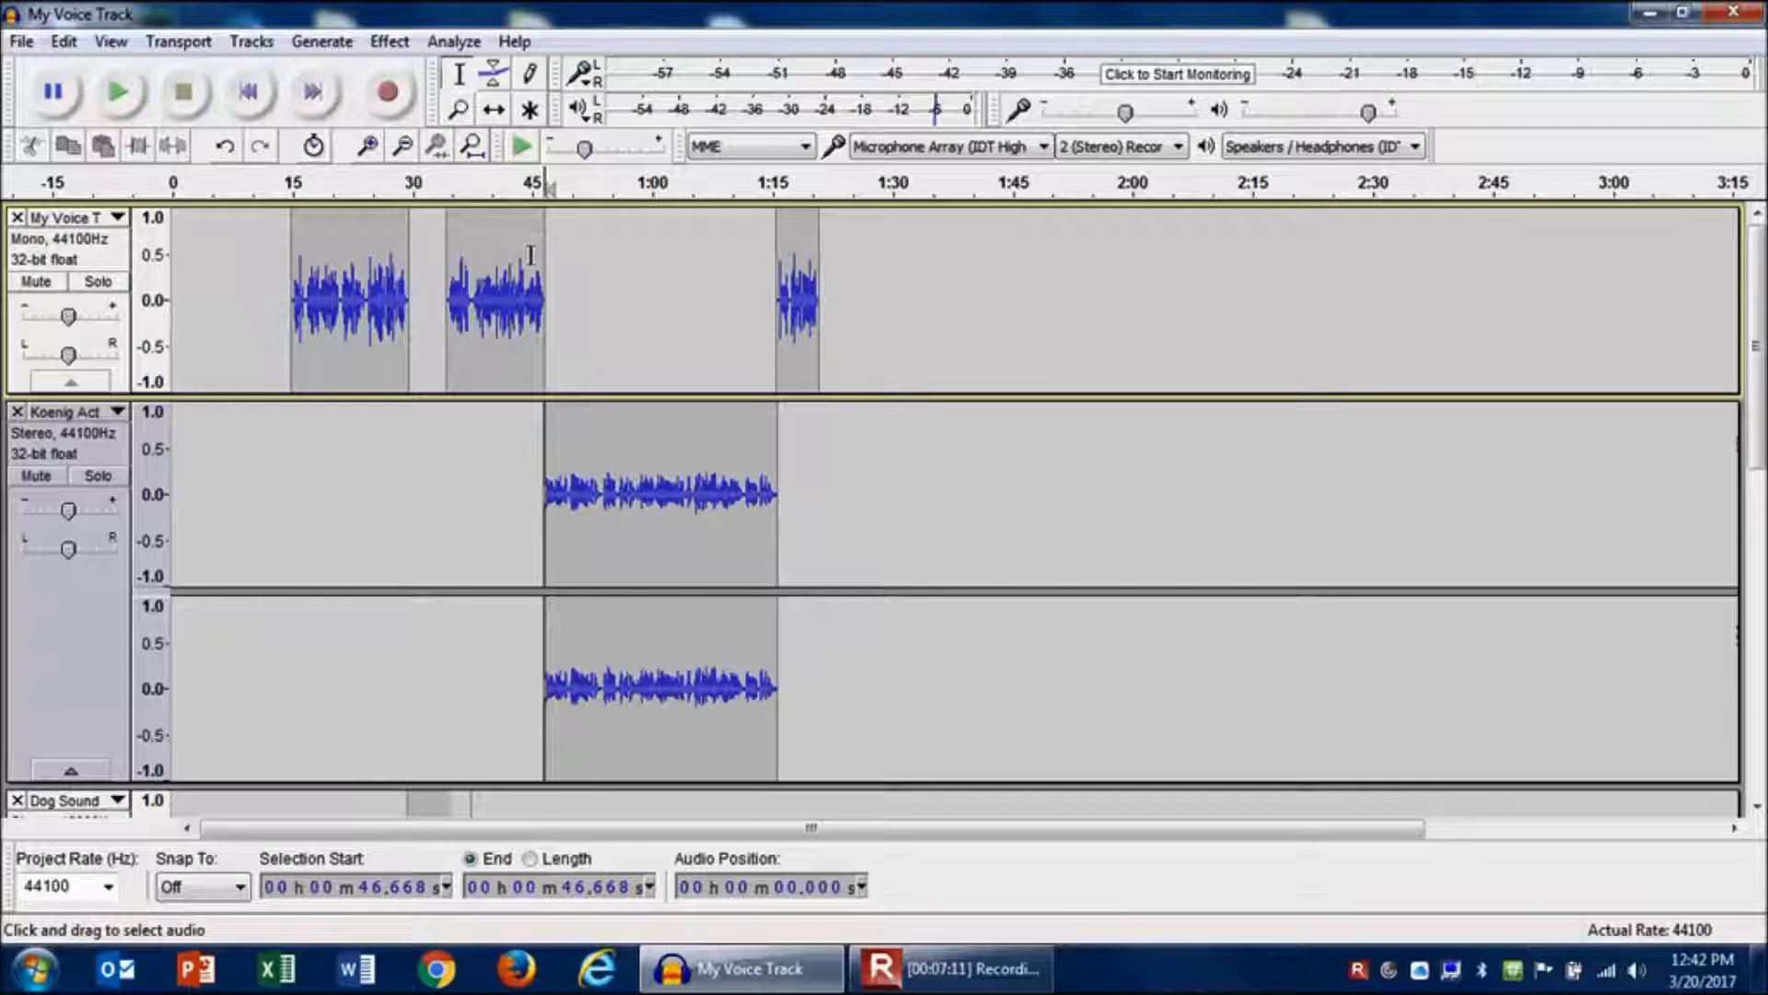
{"action": "left_click", "coordinate": [531, 254]}
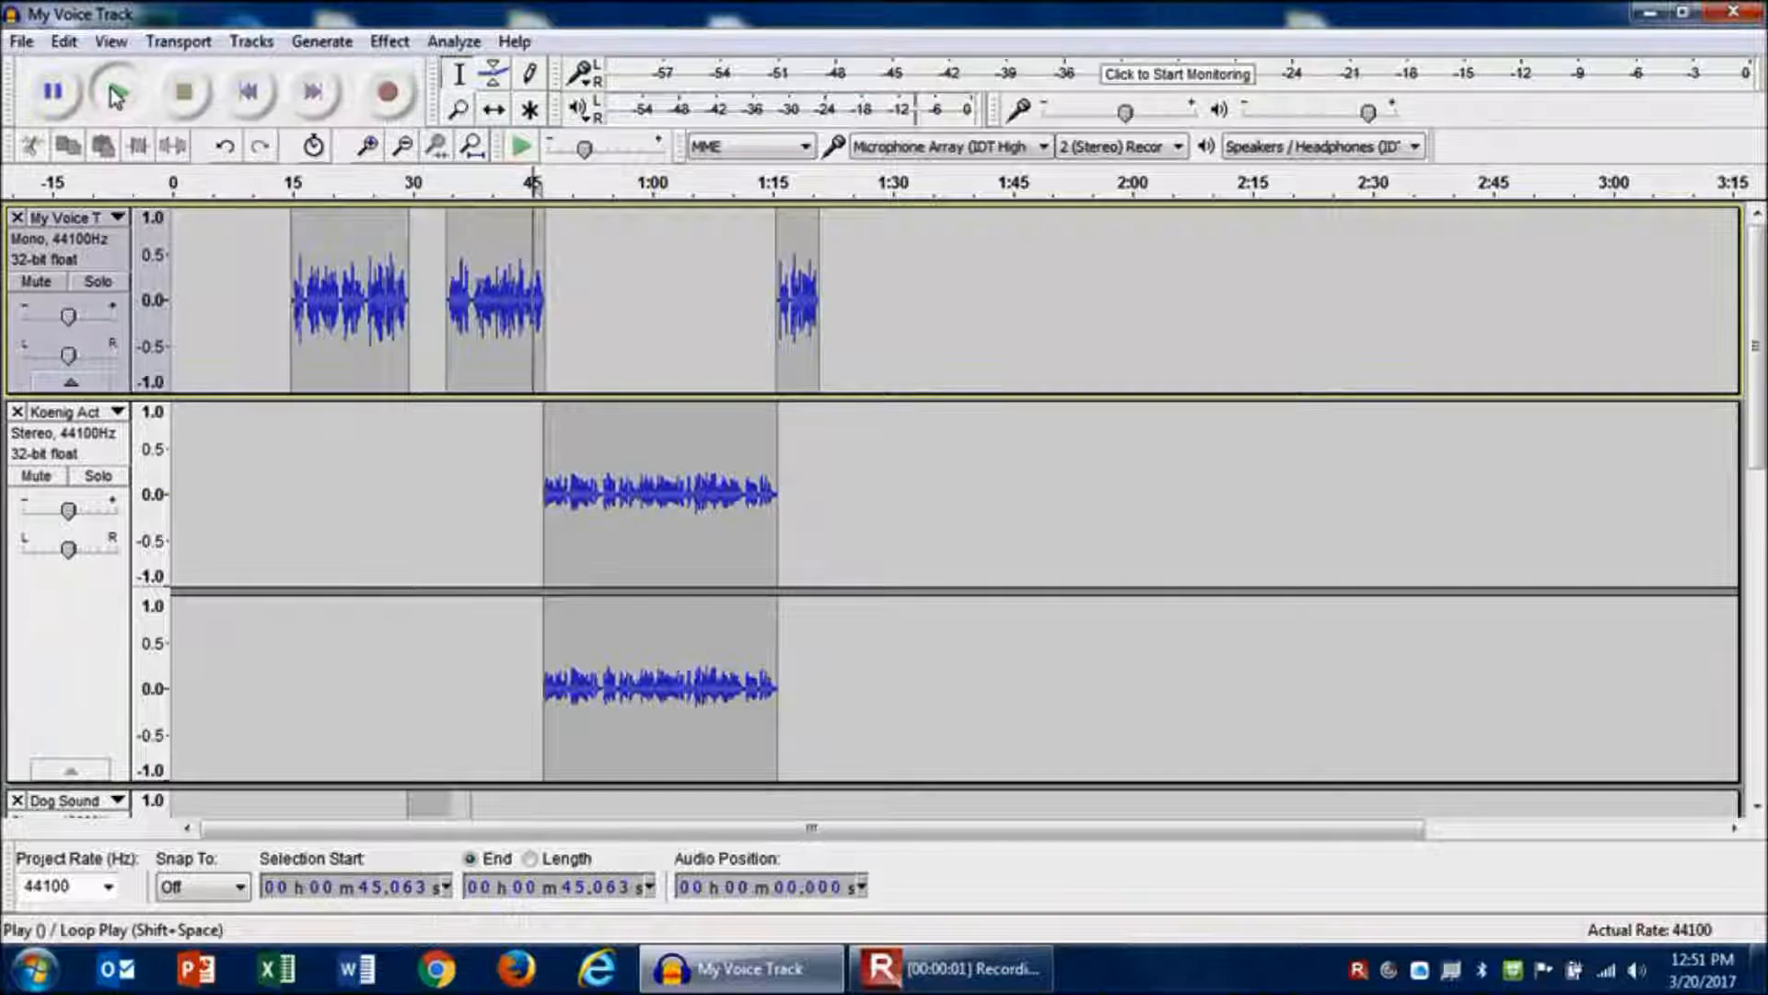
{"action": "left_click", "coordinate": [115, 94]}
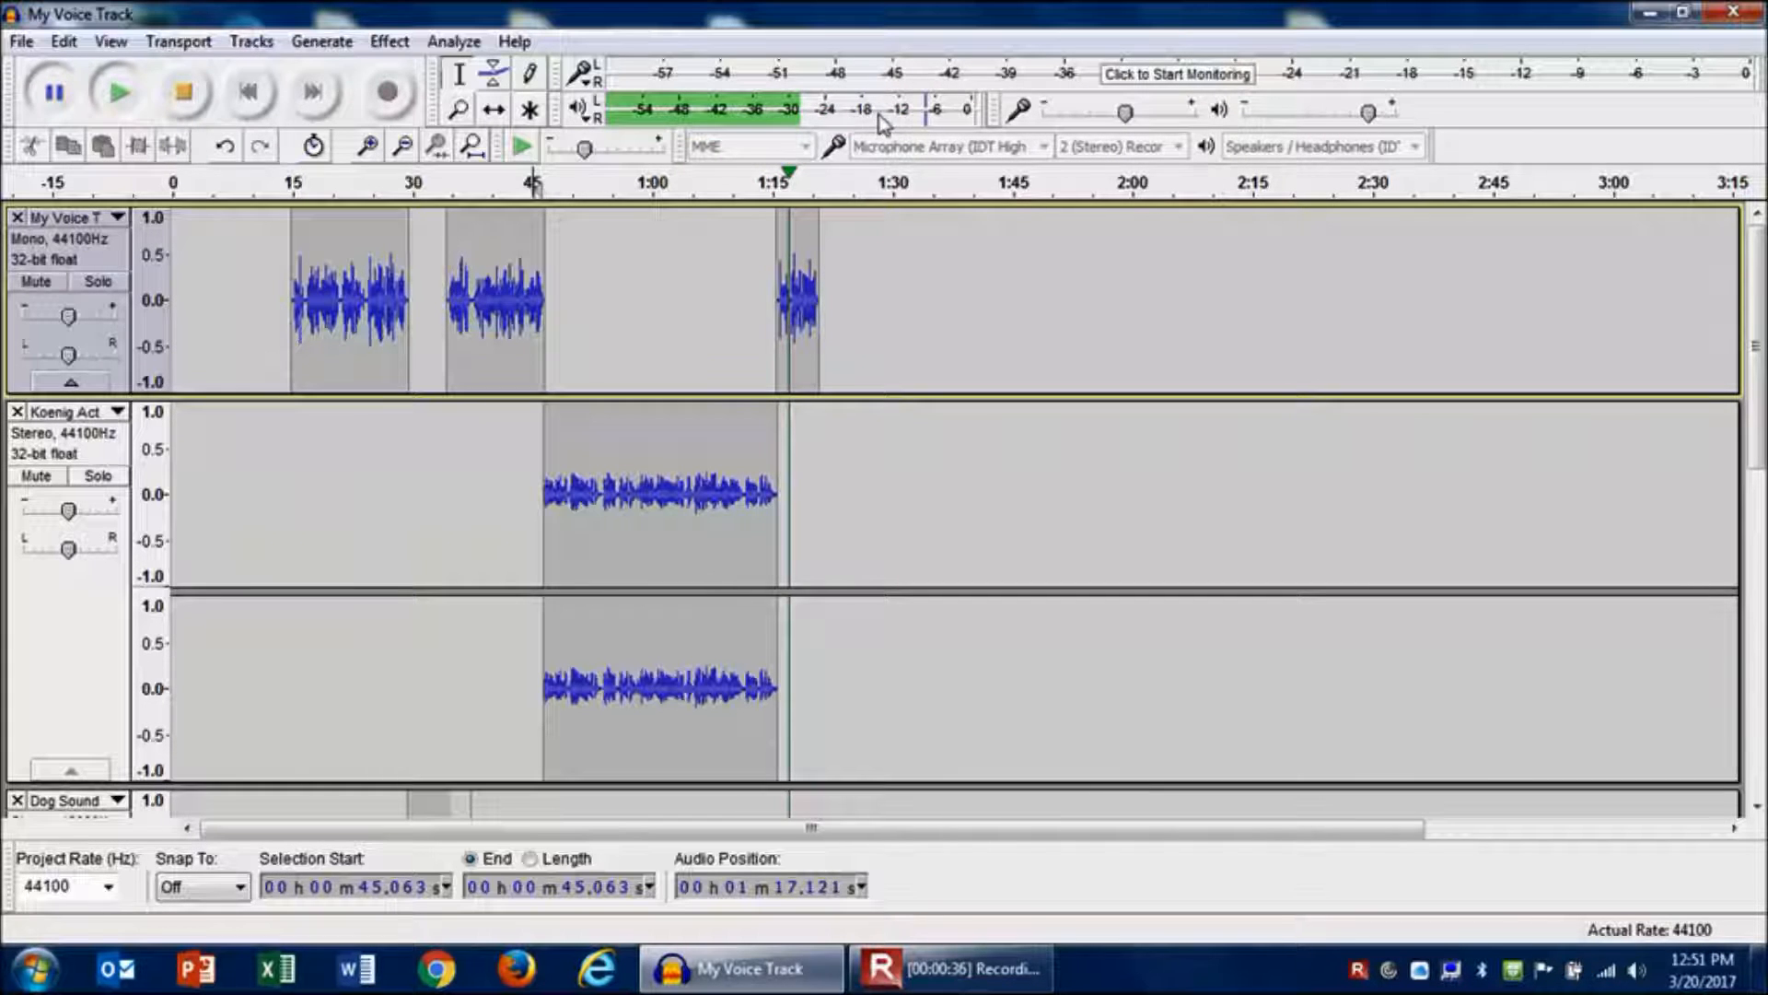
- Raise the Koenig Actuality track's gain slightly and play the project back from about 58.5 seconds
{"action": "left_click_drag", "start_coordinate": [68, 517], "coordinate": [72, 517]}
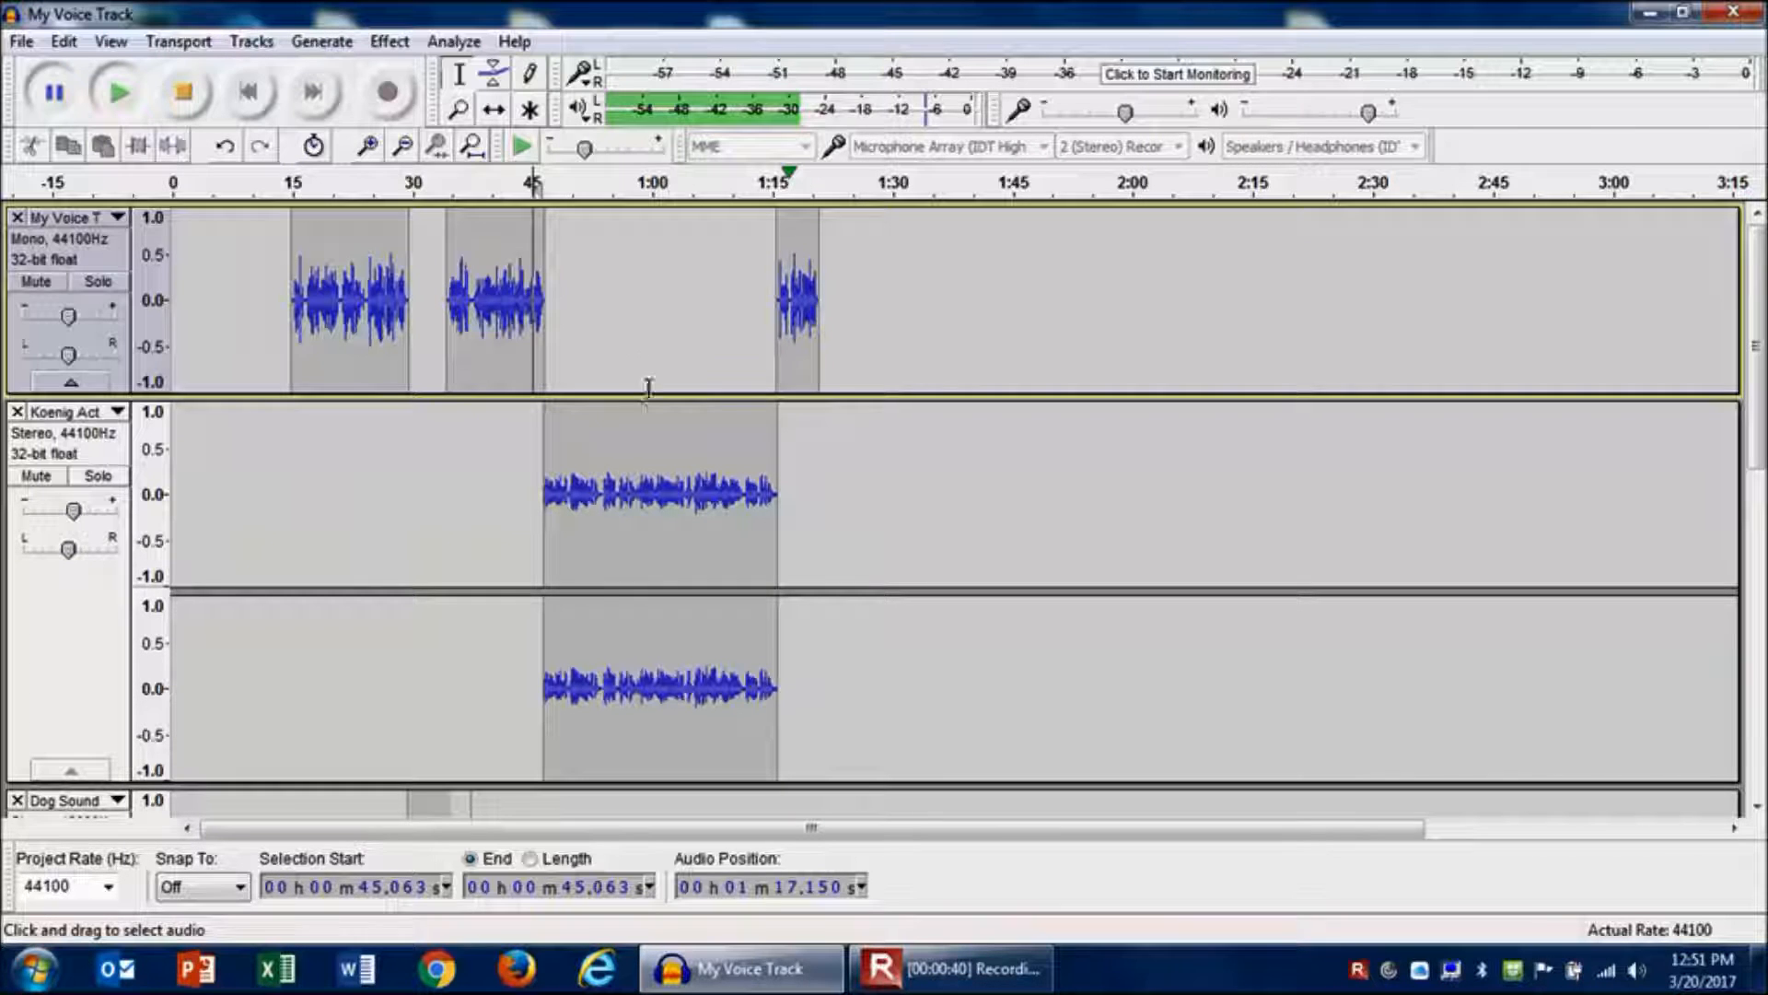
{"action": "left_click", "coordinate": [640, 415]}
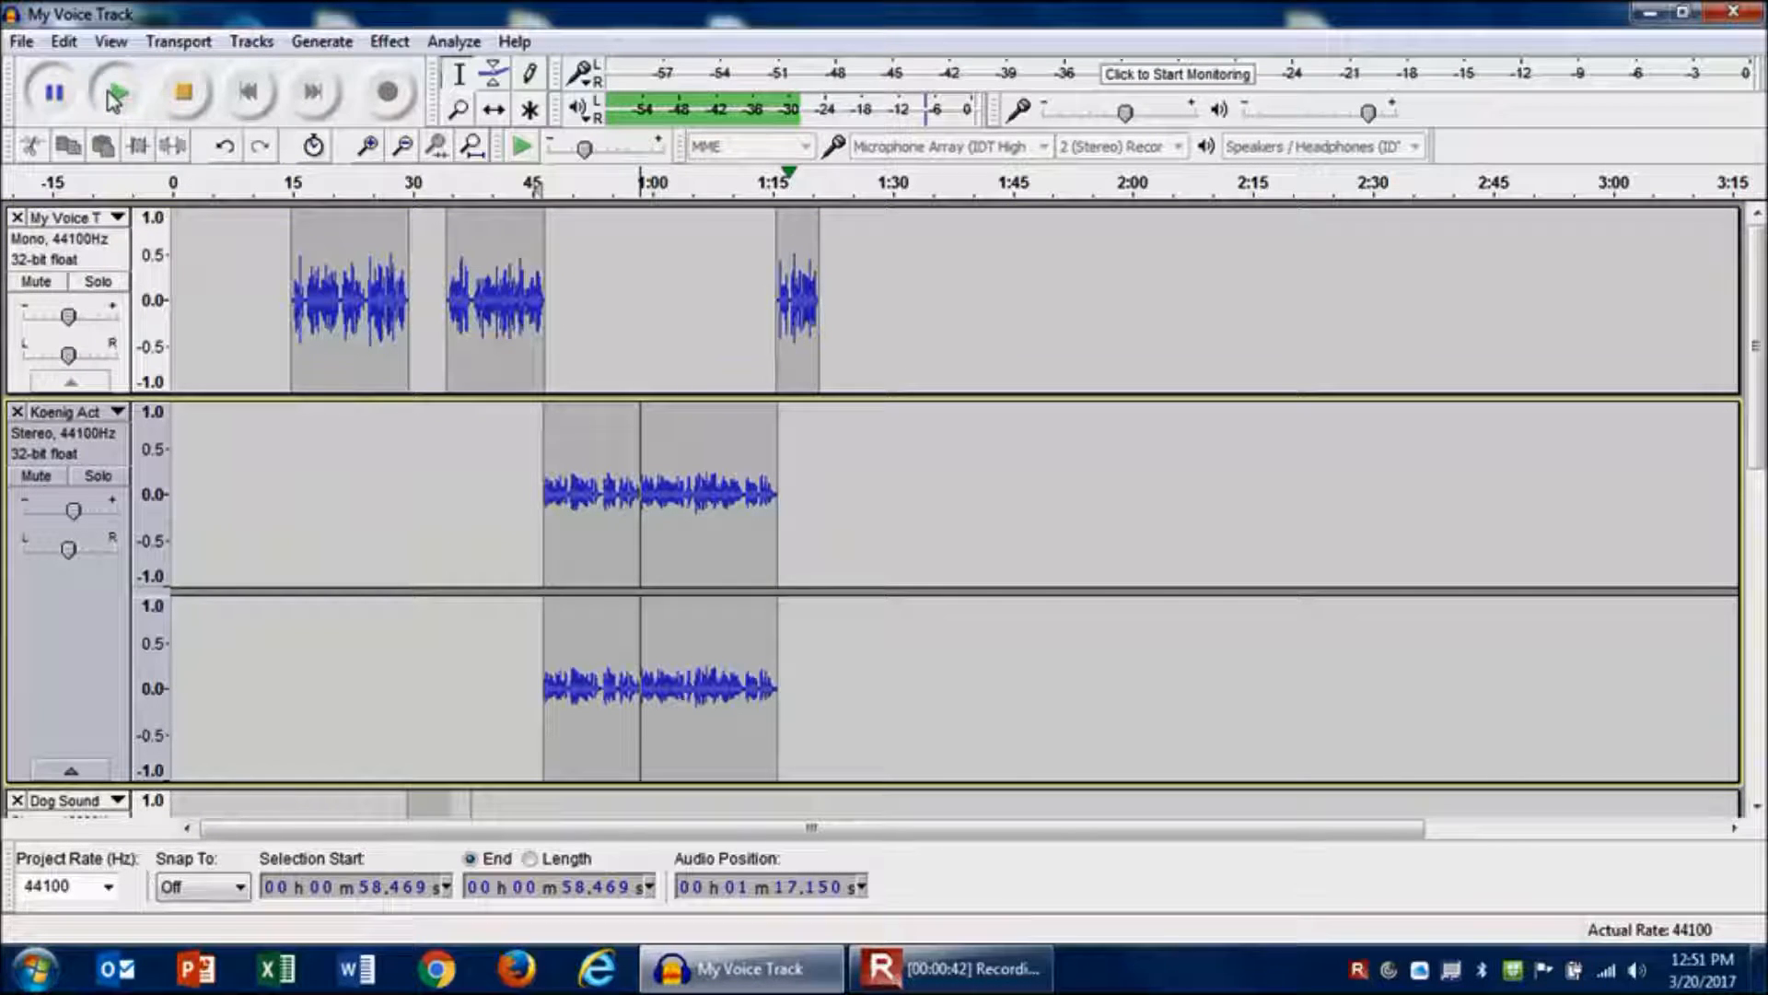
{"action": "left_click", "coordinate": [112, 96]}
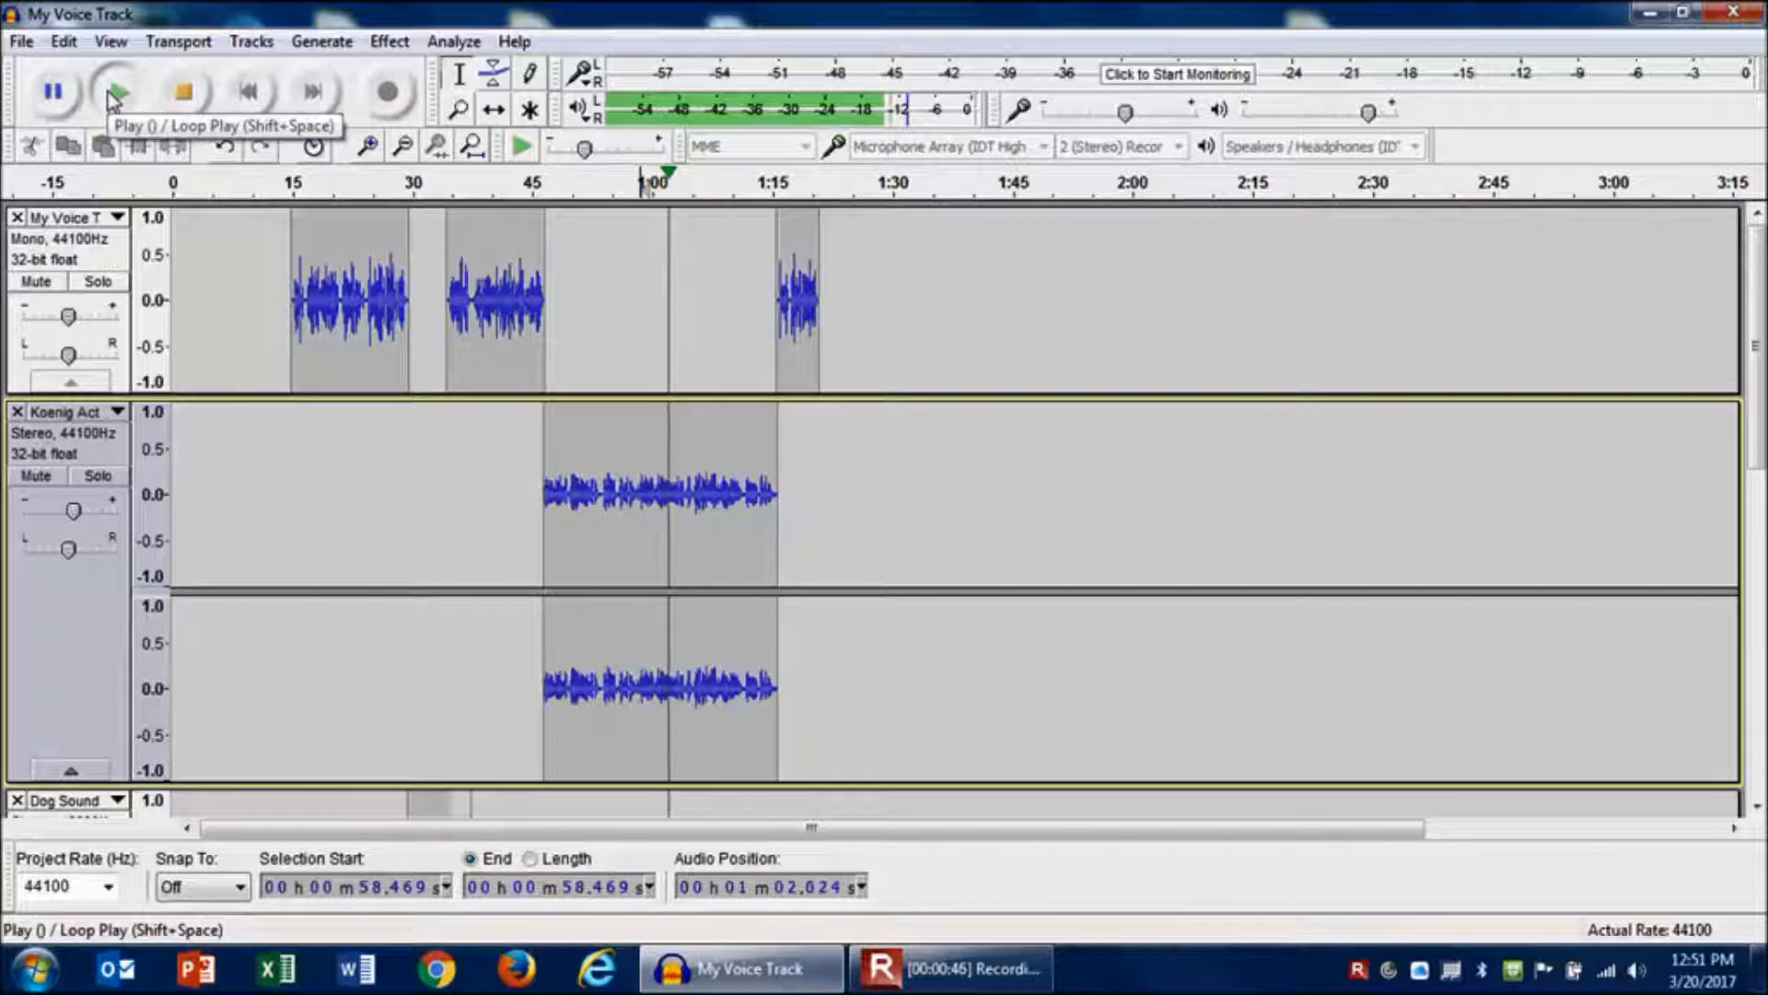
{"action": "left_click", "coordinate": [112, 97]}
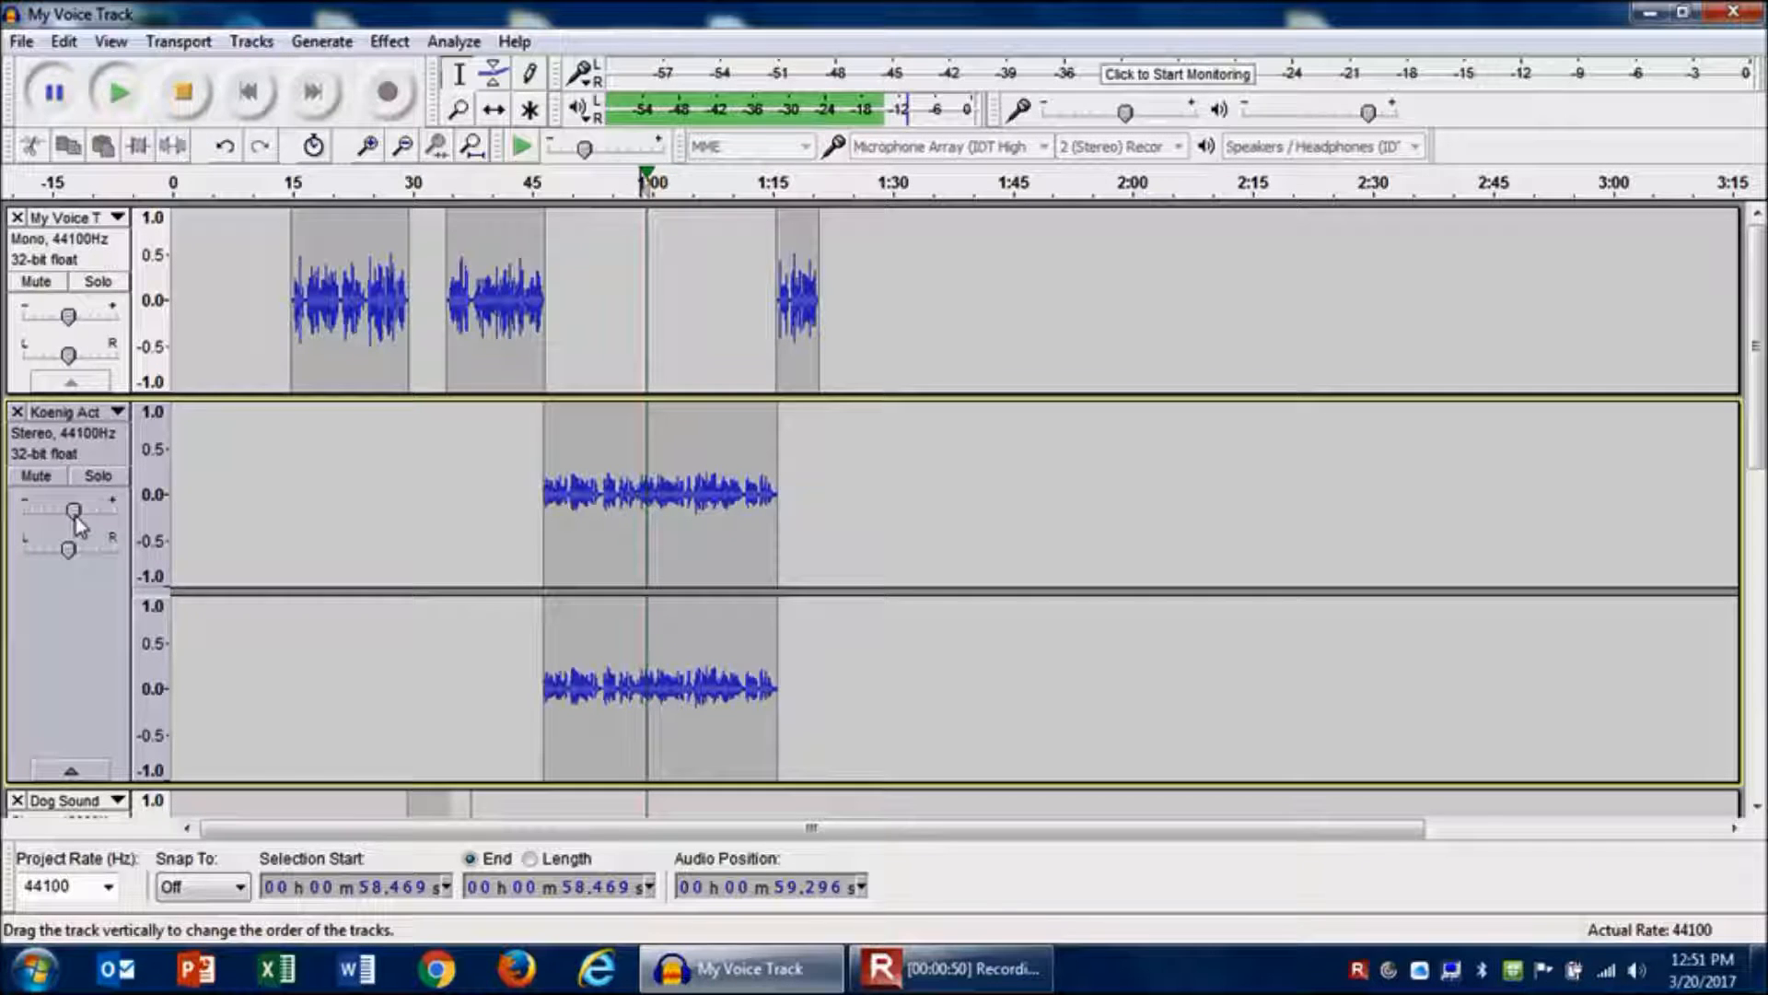
{"action": "mouse_move", "coordinate": [80, 523]}
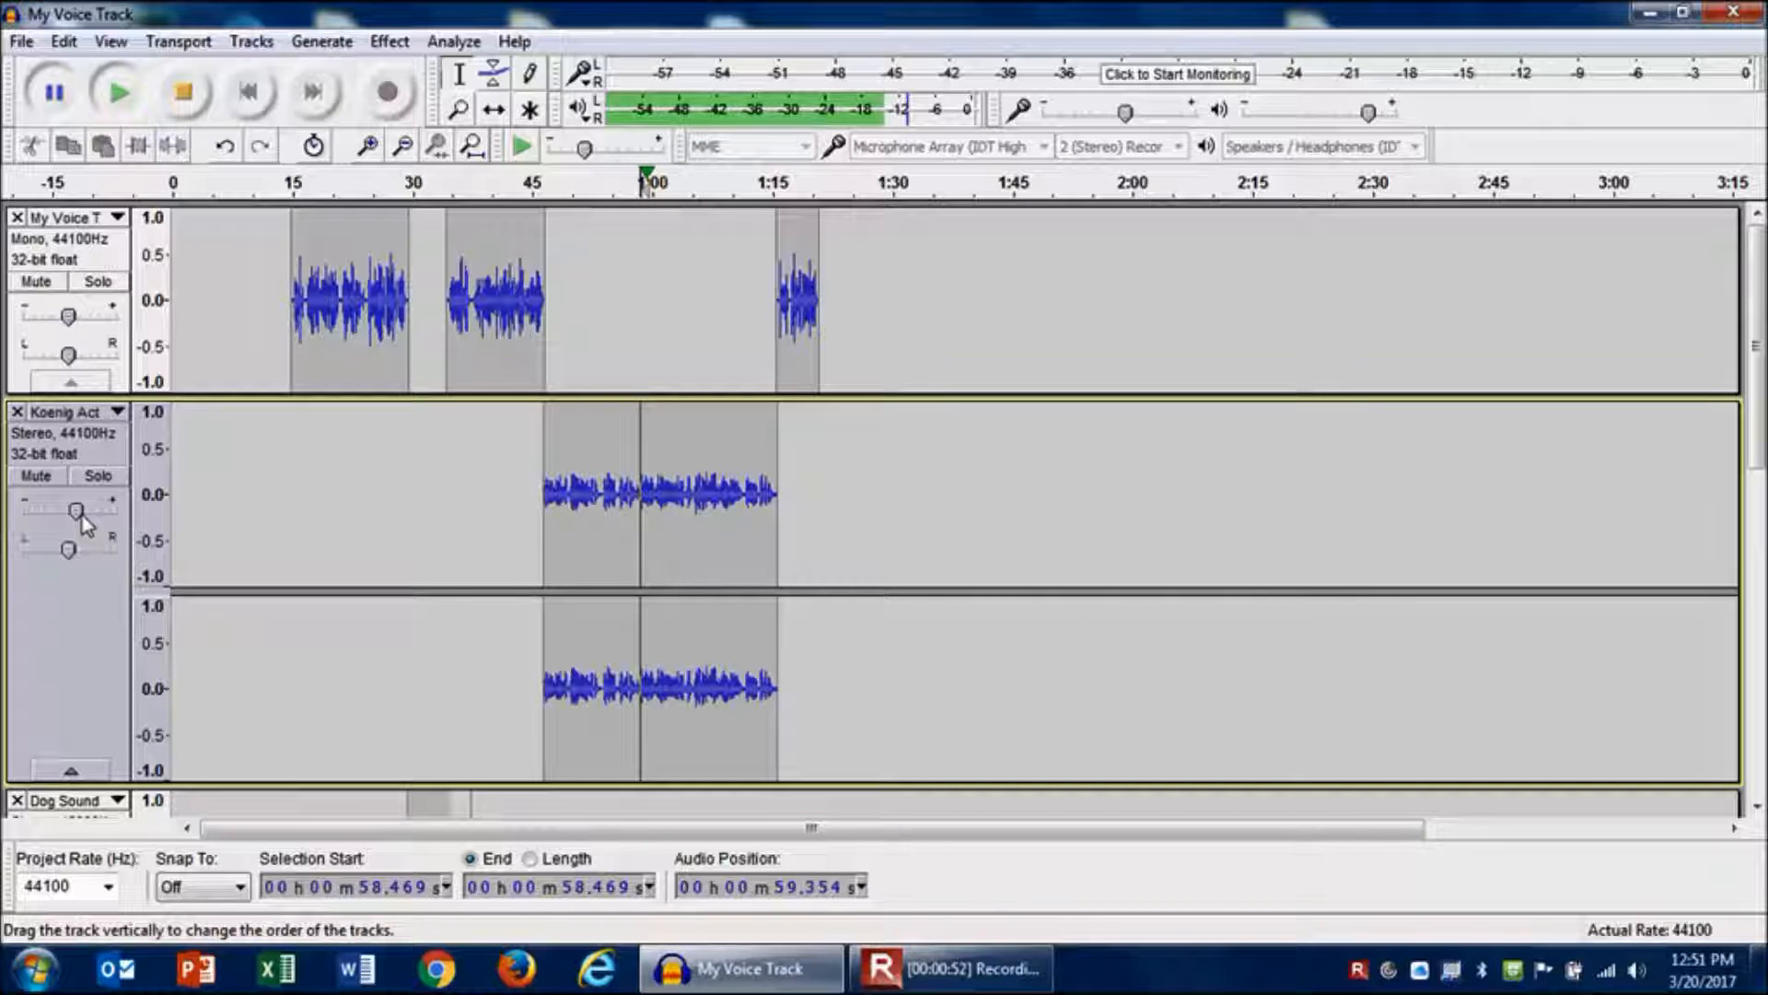
{"action": "left_click", "coordinate": [51, 96]}
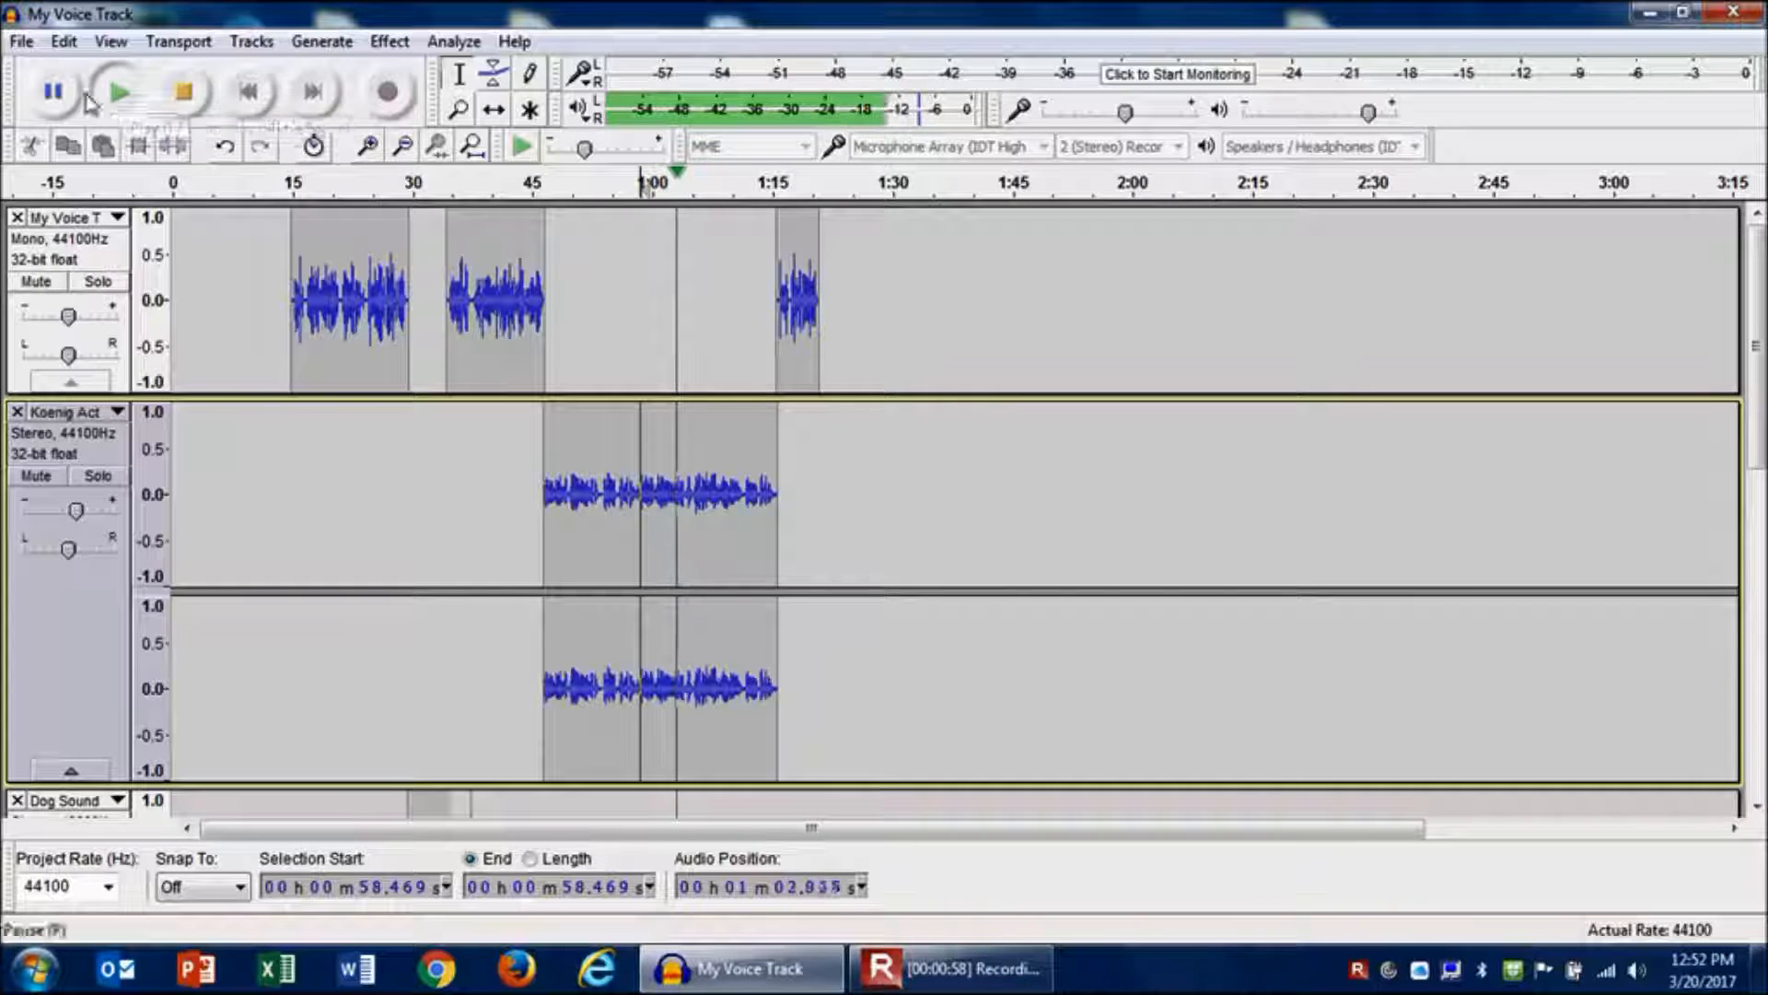
{"action": "left_click", "coordinate": [189, 94]}
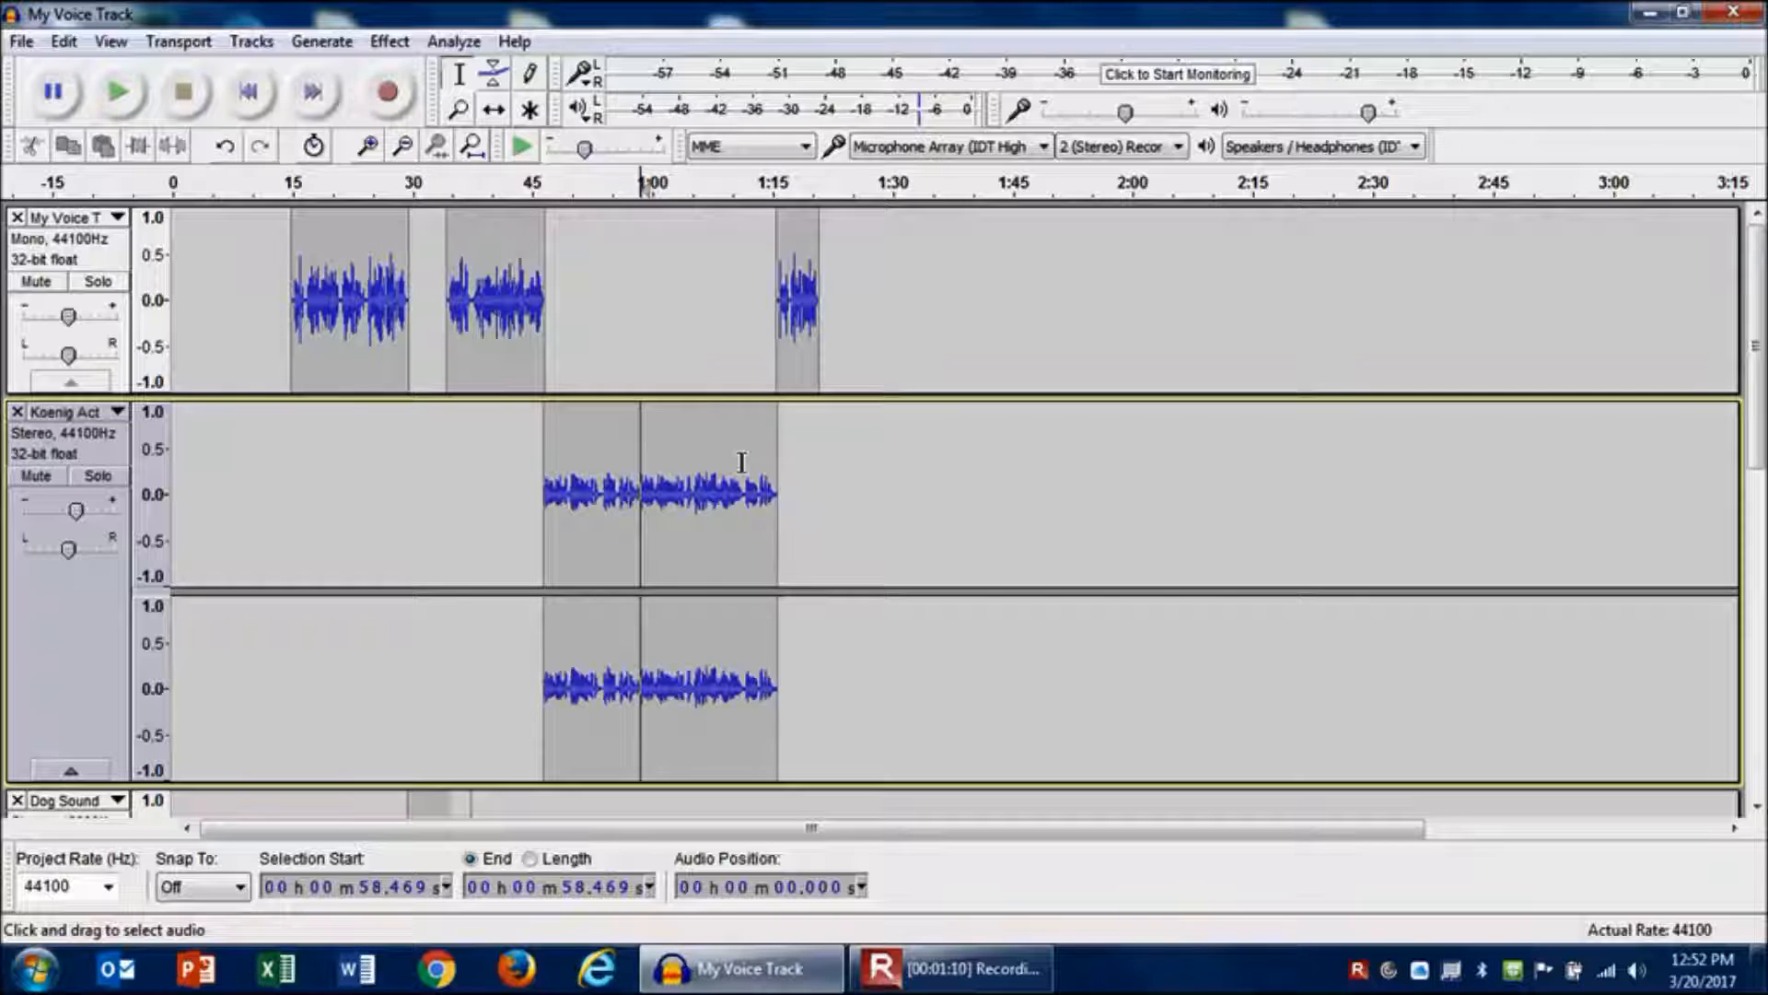
- Play back the transition from the end of the Koenig Actuality clip into the final voice clip at about 1:15.6
{"action": "left_click_drag", "start_coordinate": [742, 462], "coordinate": [776, 470]}
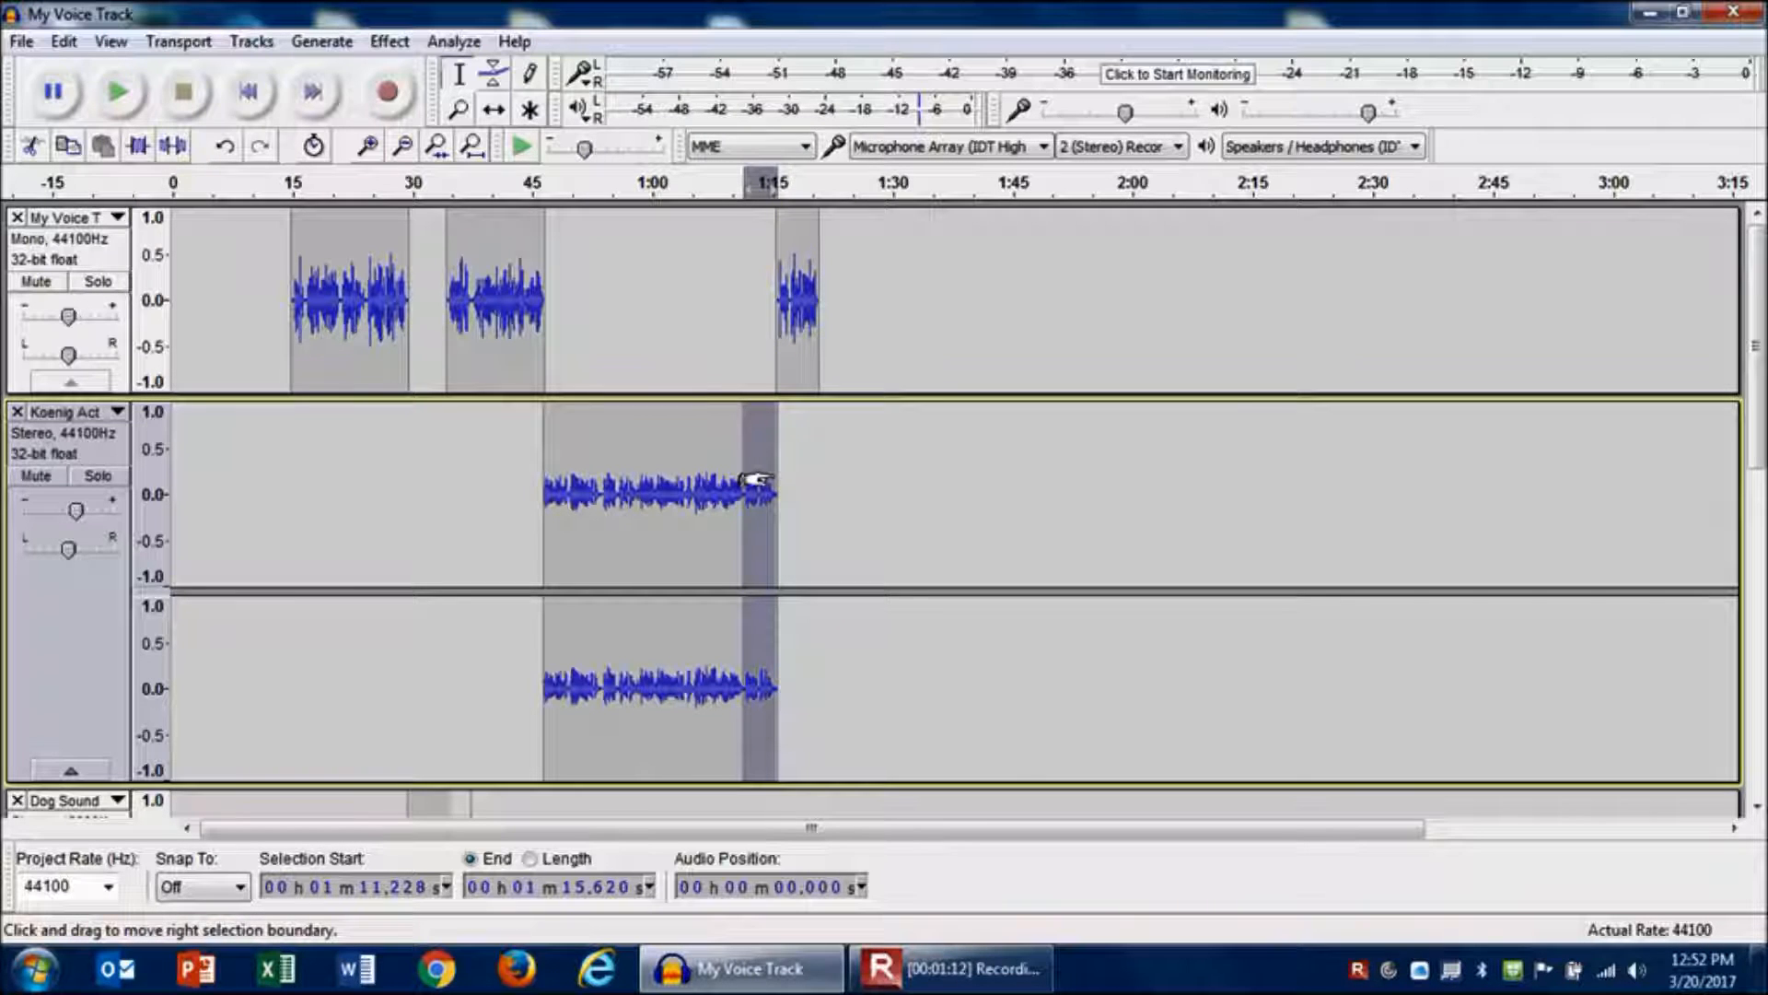
{"action": "left_click", "coordinate": [678, 480]}
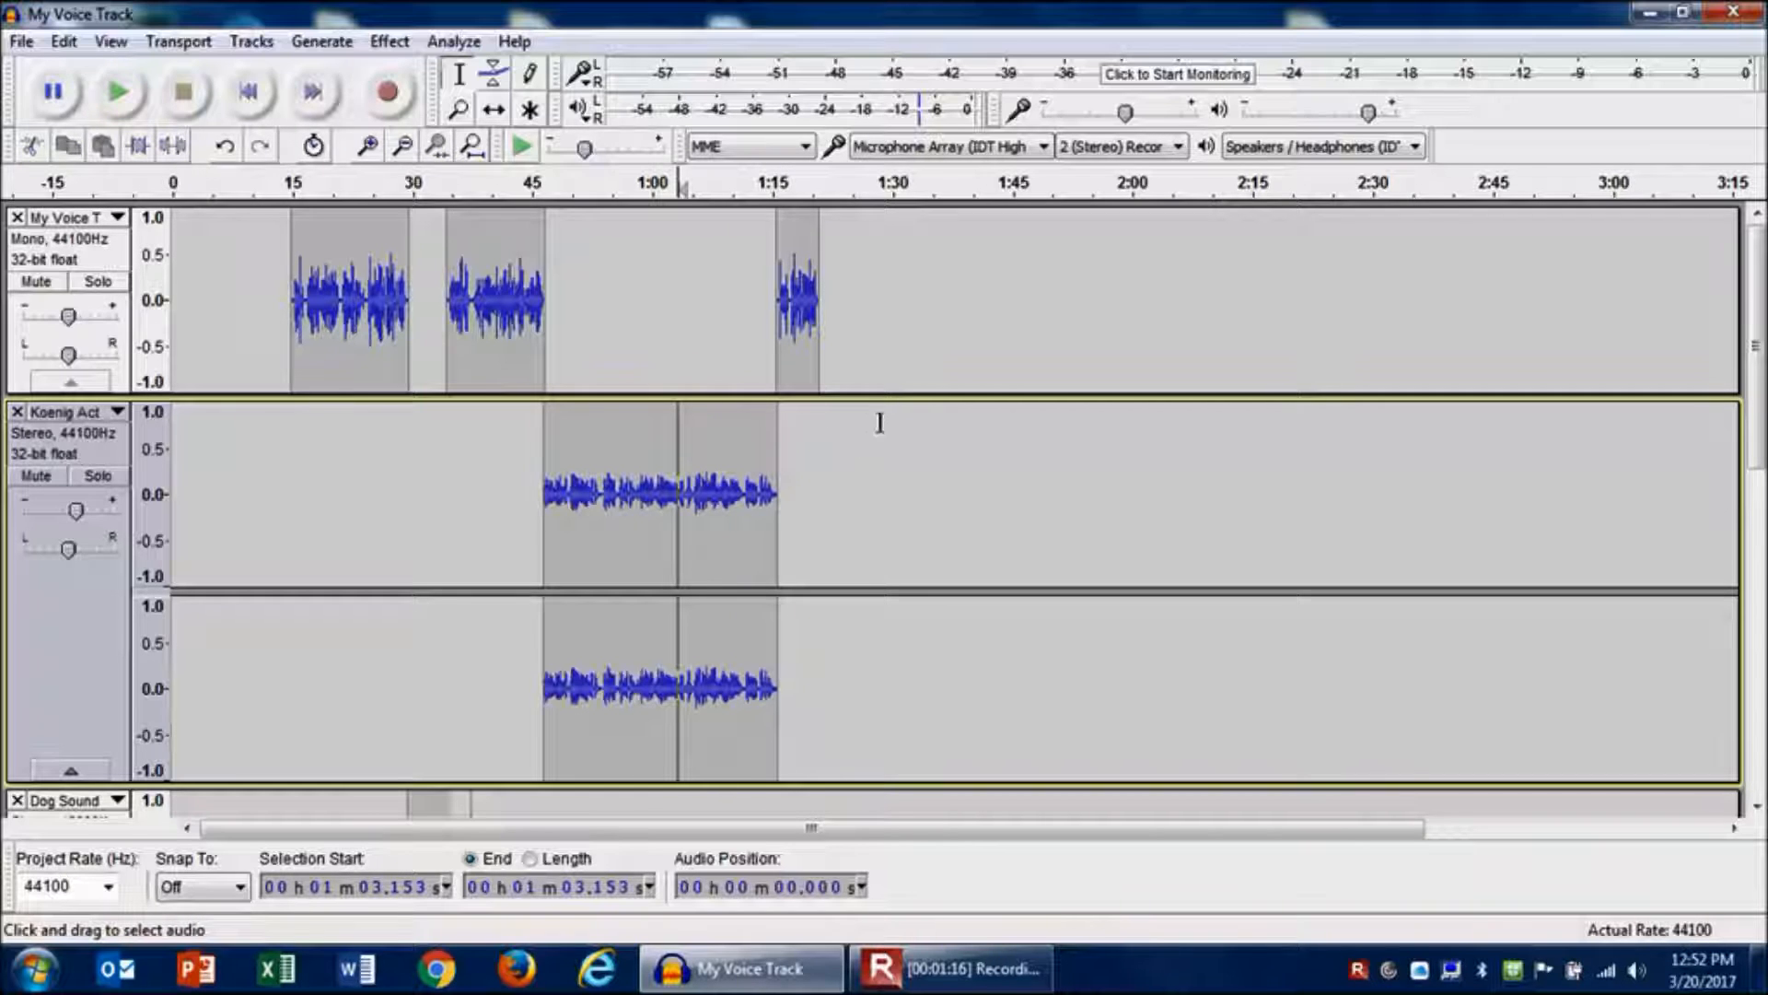
{"action": "left_click", "coordinate": [779, 332]}
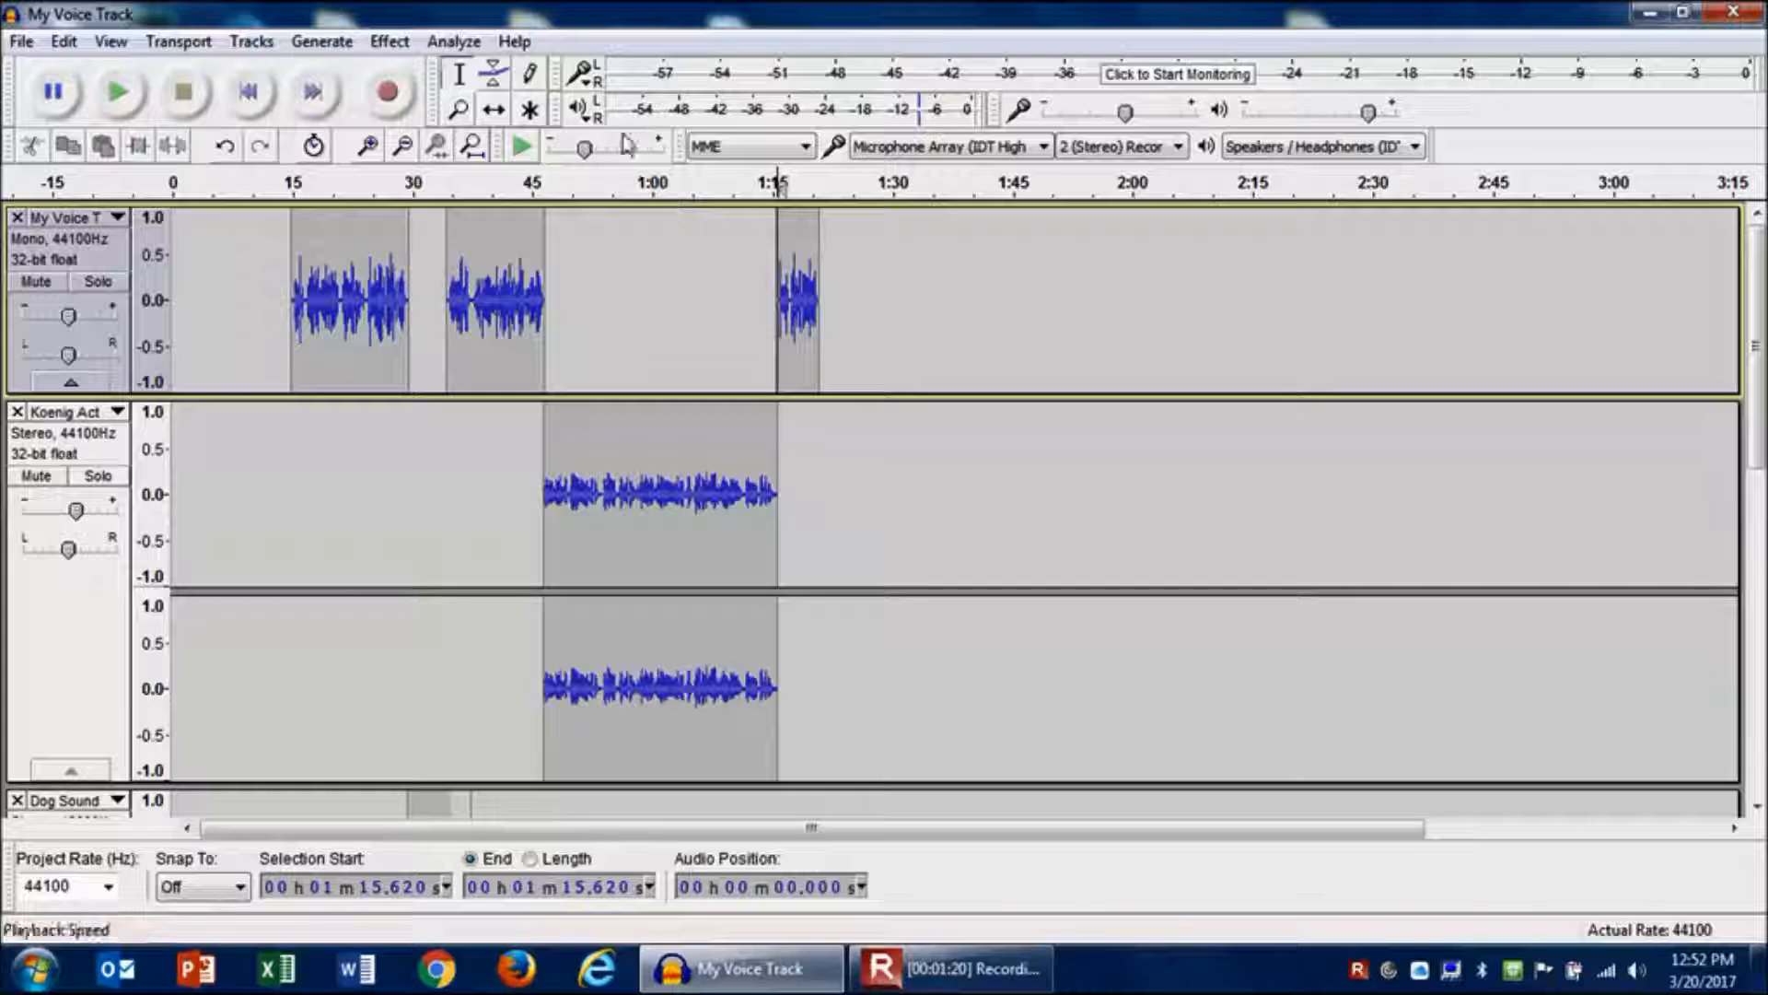
{"action": "left_click", "coordinate": [123, 96]}
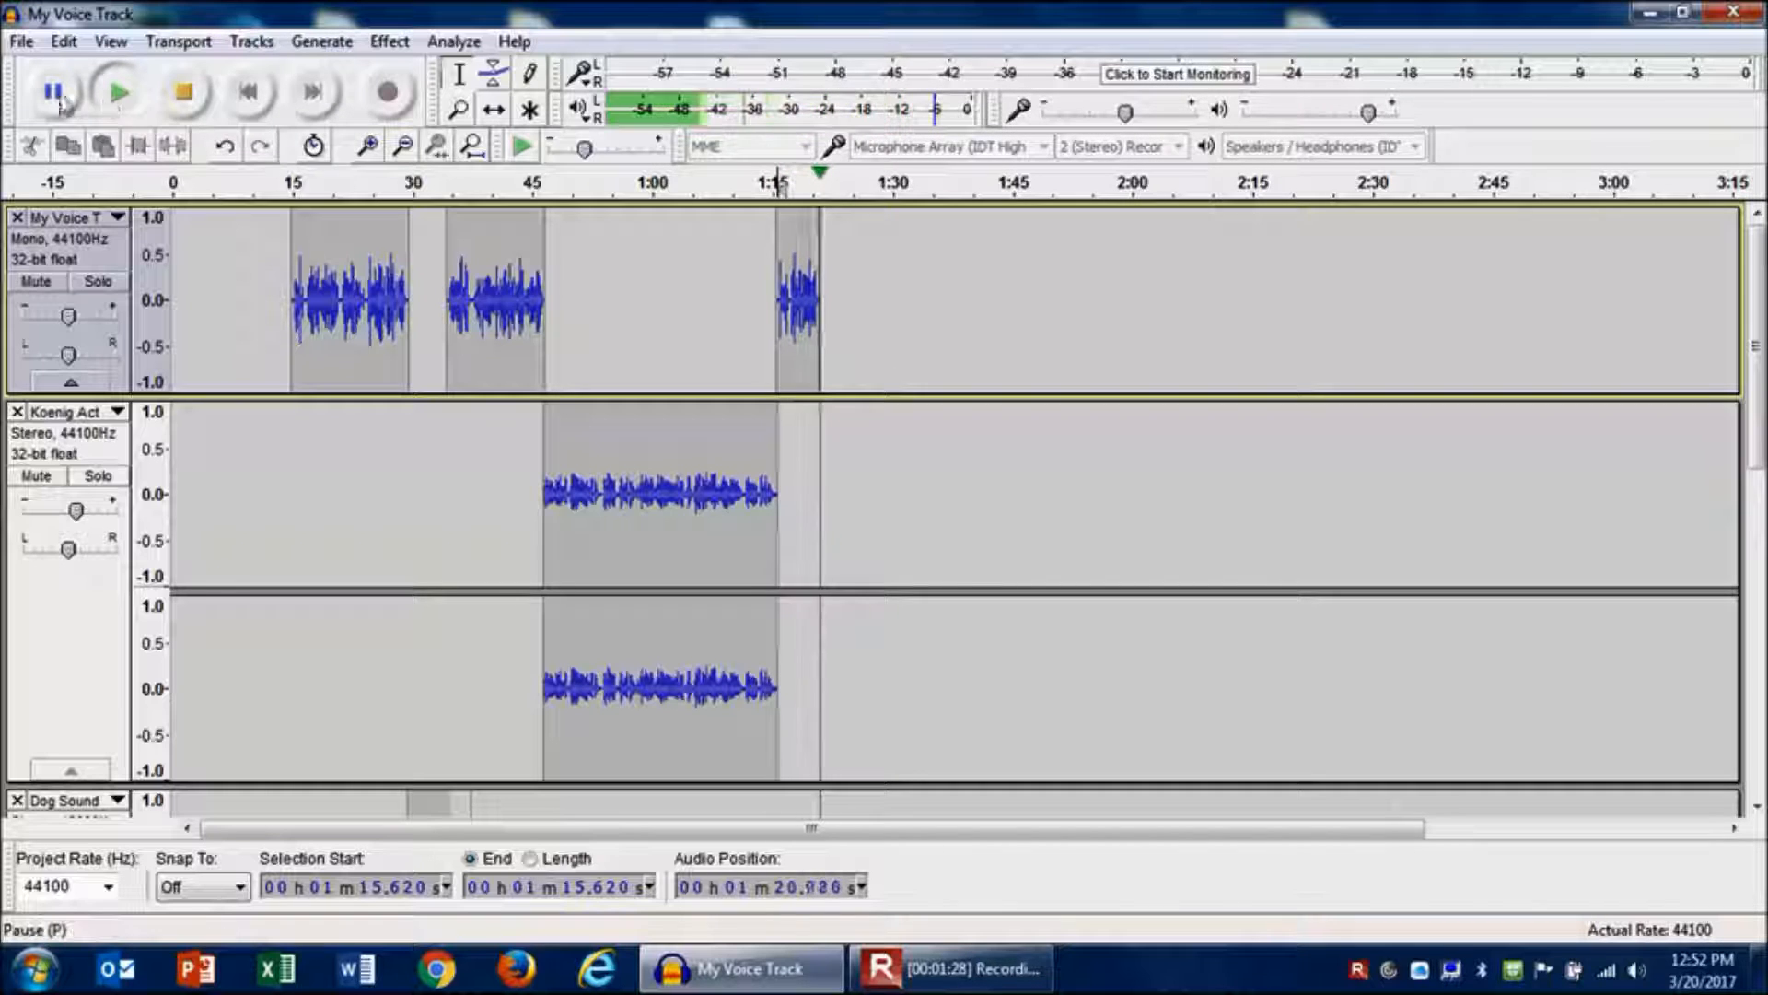
{"action": "left_click", "coordinate": [188, 112]}
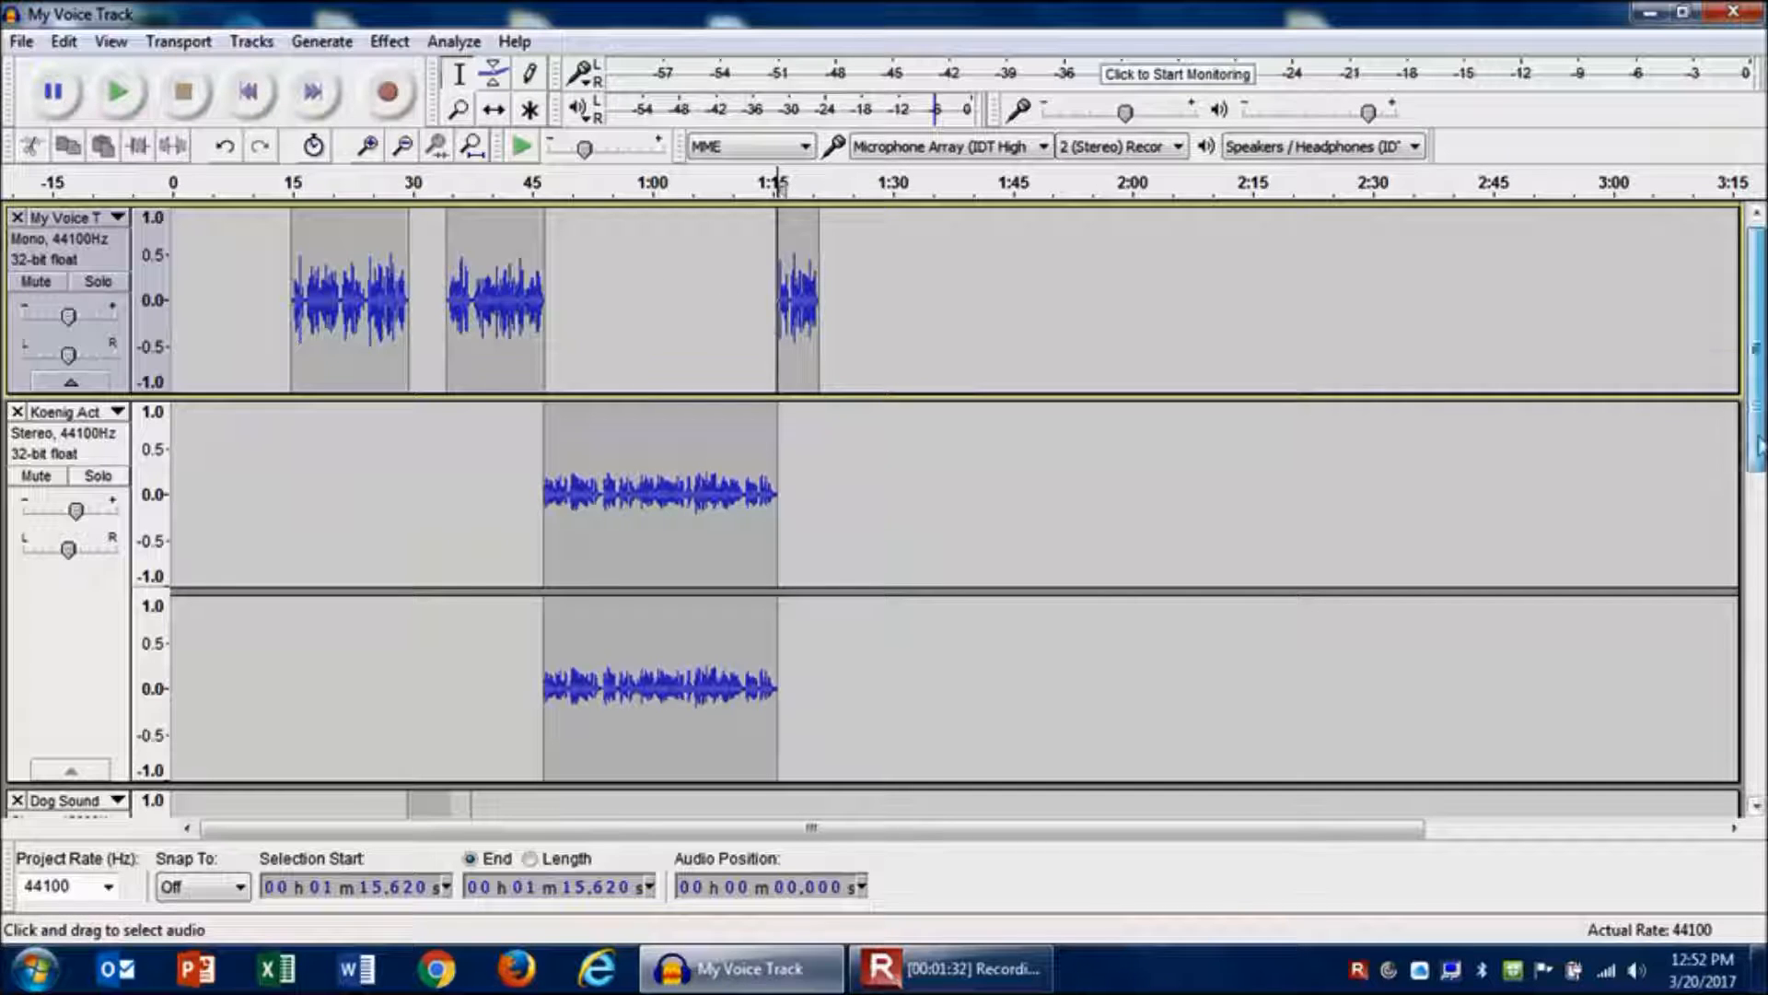
- Move the Theme Music track up two positions so it sits directly below the voice track, and place the cursor in it
{"action": "scroll", "coordinate": [779, 184], "scroll_direction": "down", "scroll_amount": 10}
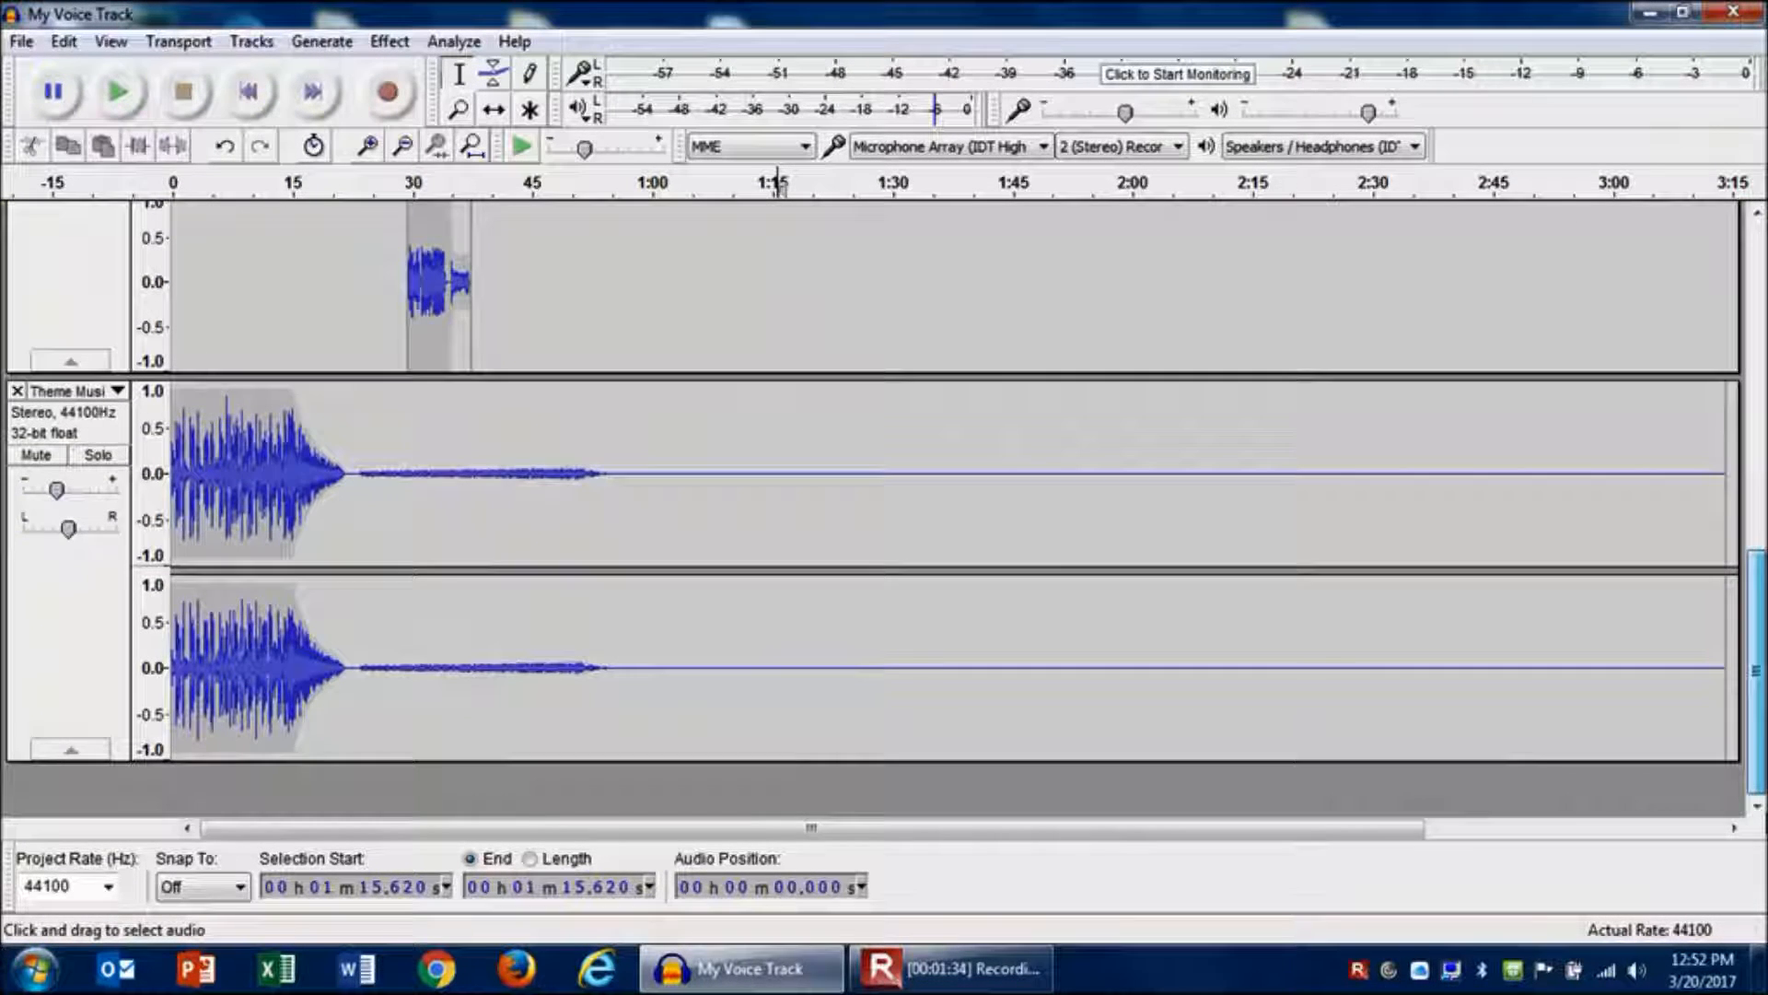
{"action": "left_click", "coordinate": [117, 393]}
{"action": "left_click", "coordinate": [125, 399]}
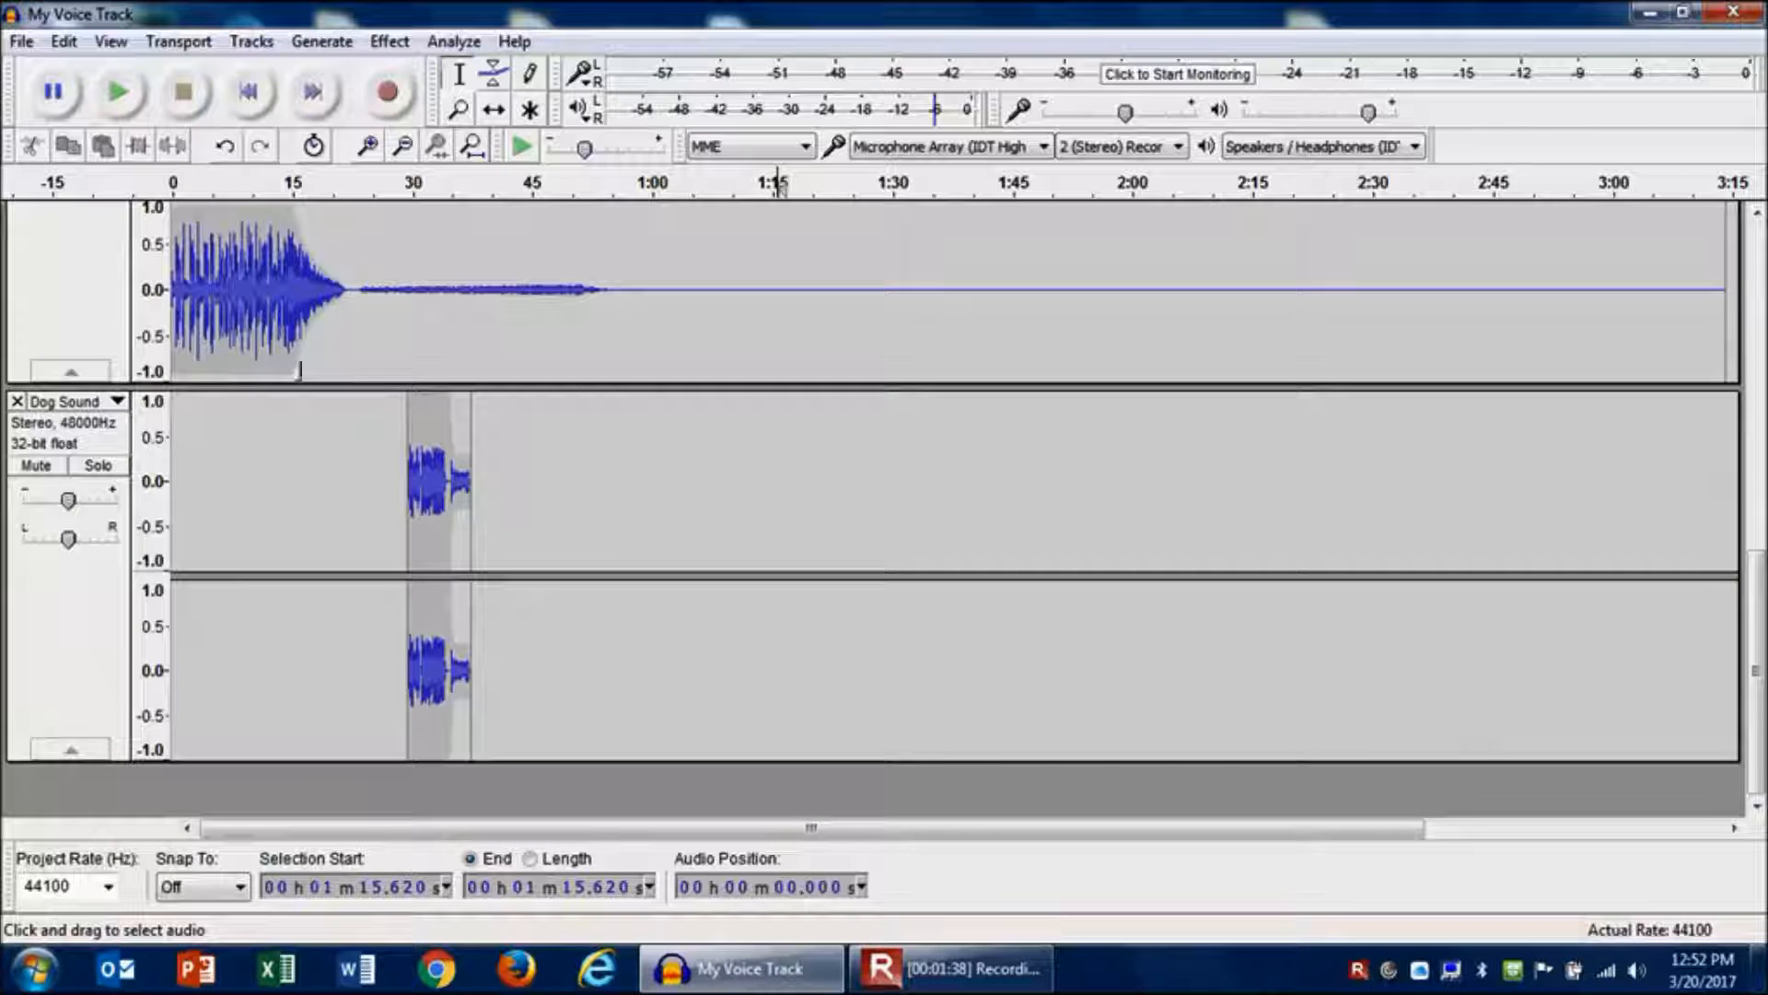
{"action": "left_click_drag", "start_coordinate": [1757, 603], "coordinate": [1758, 381]}
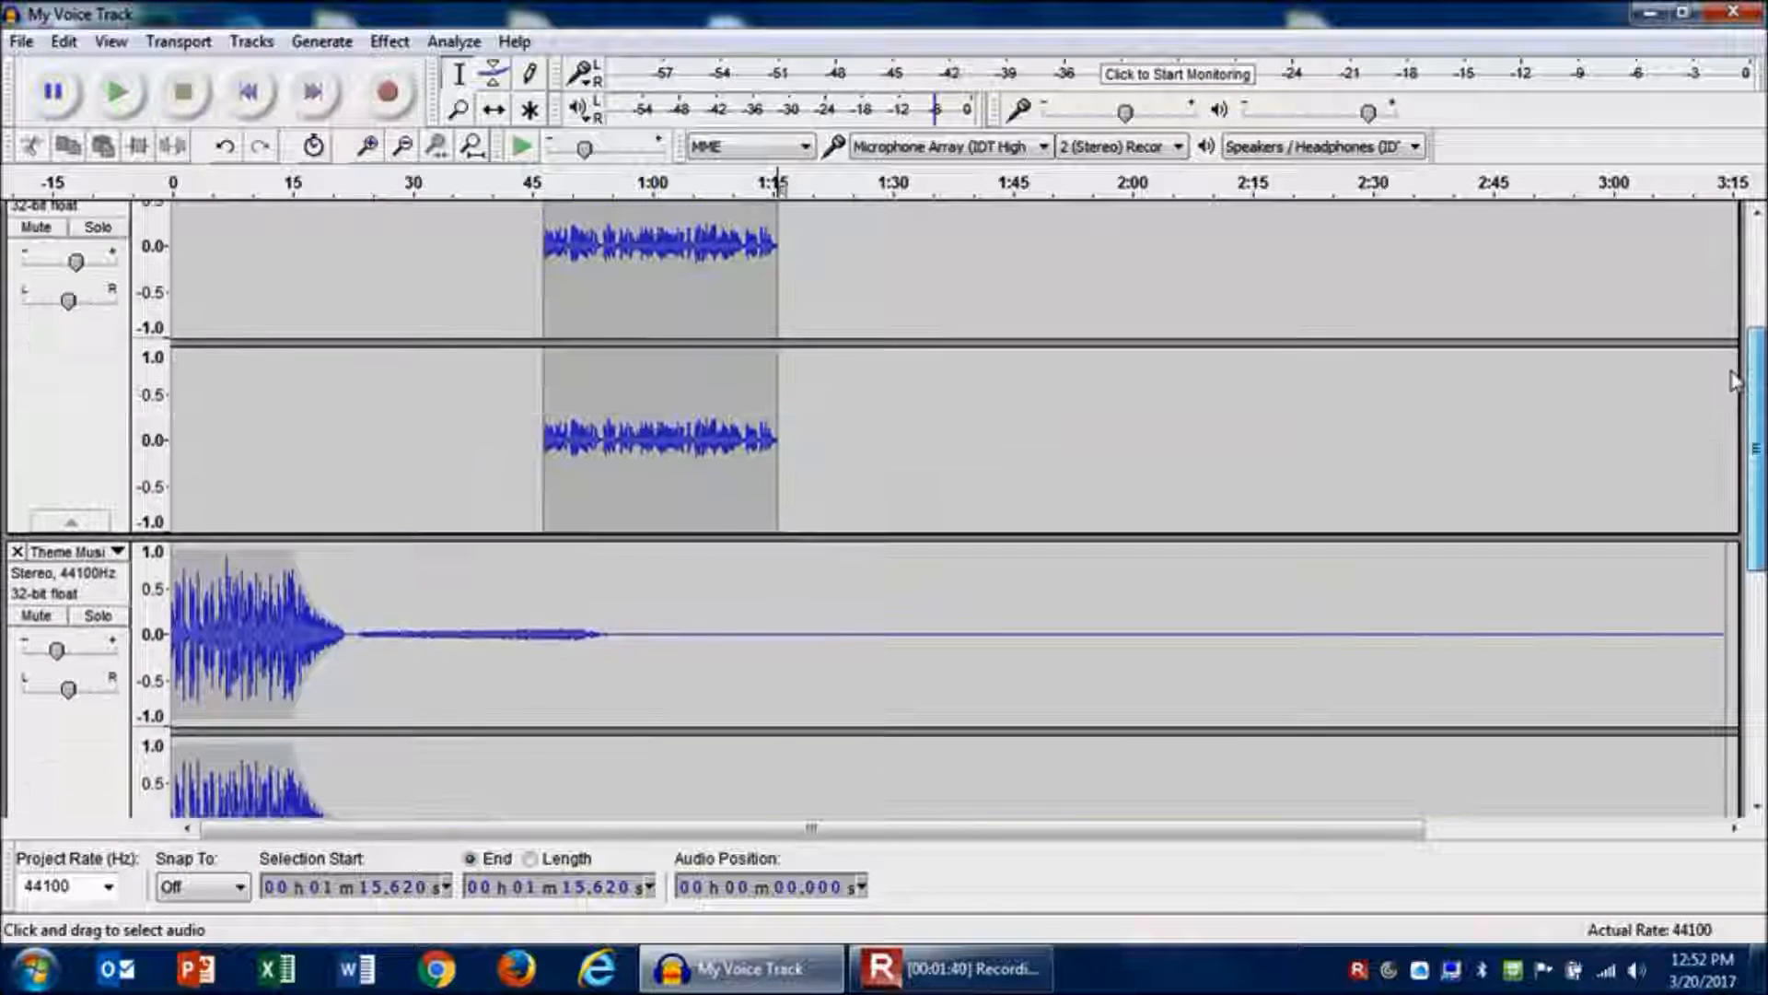
{"action": "left_click", "coordinate": [117, 553]}
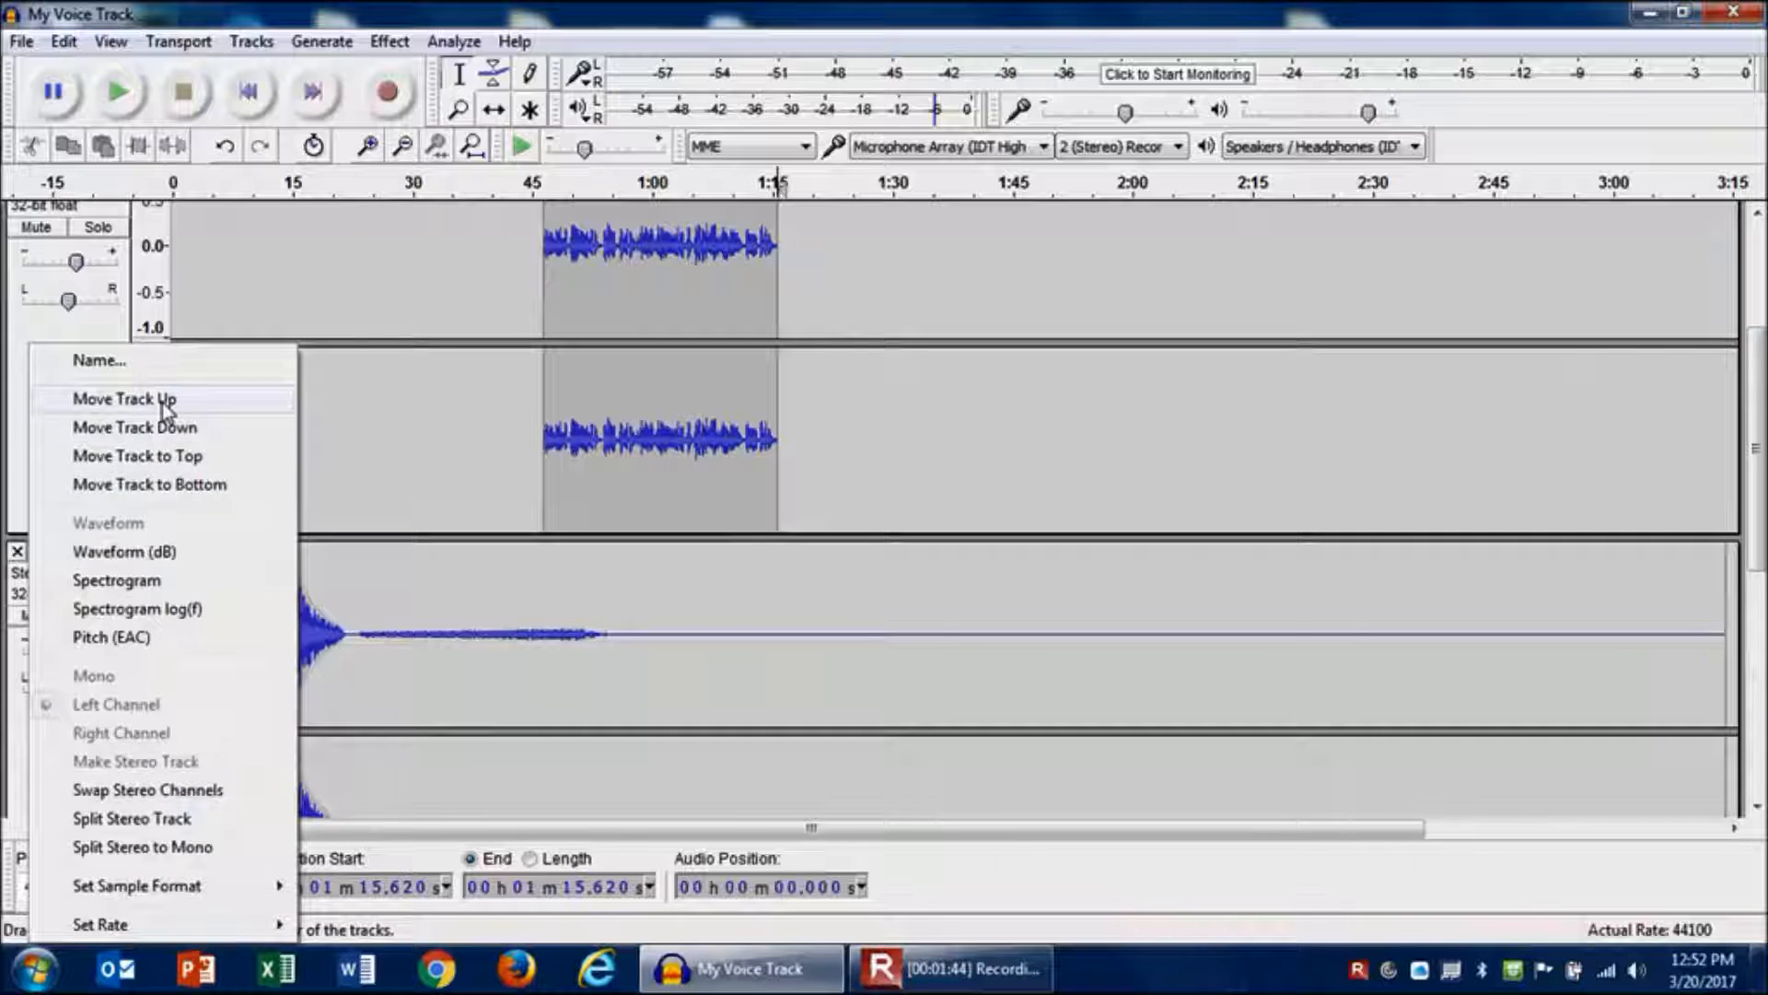
{"action": "left_click", "coordinate": [166, 399]}
{"action": "left_click_drag", "start_coordinate": [1755, 449], "coordinate": [1755, 346]}
{"action": "left_click", "coordinate": [466, 489]}
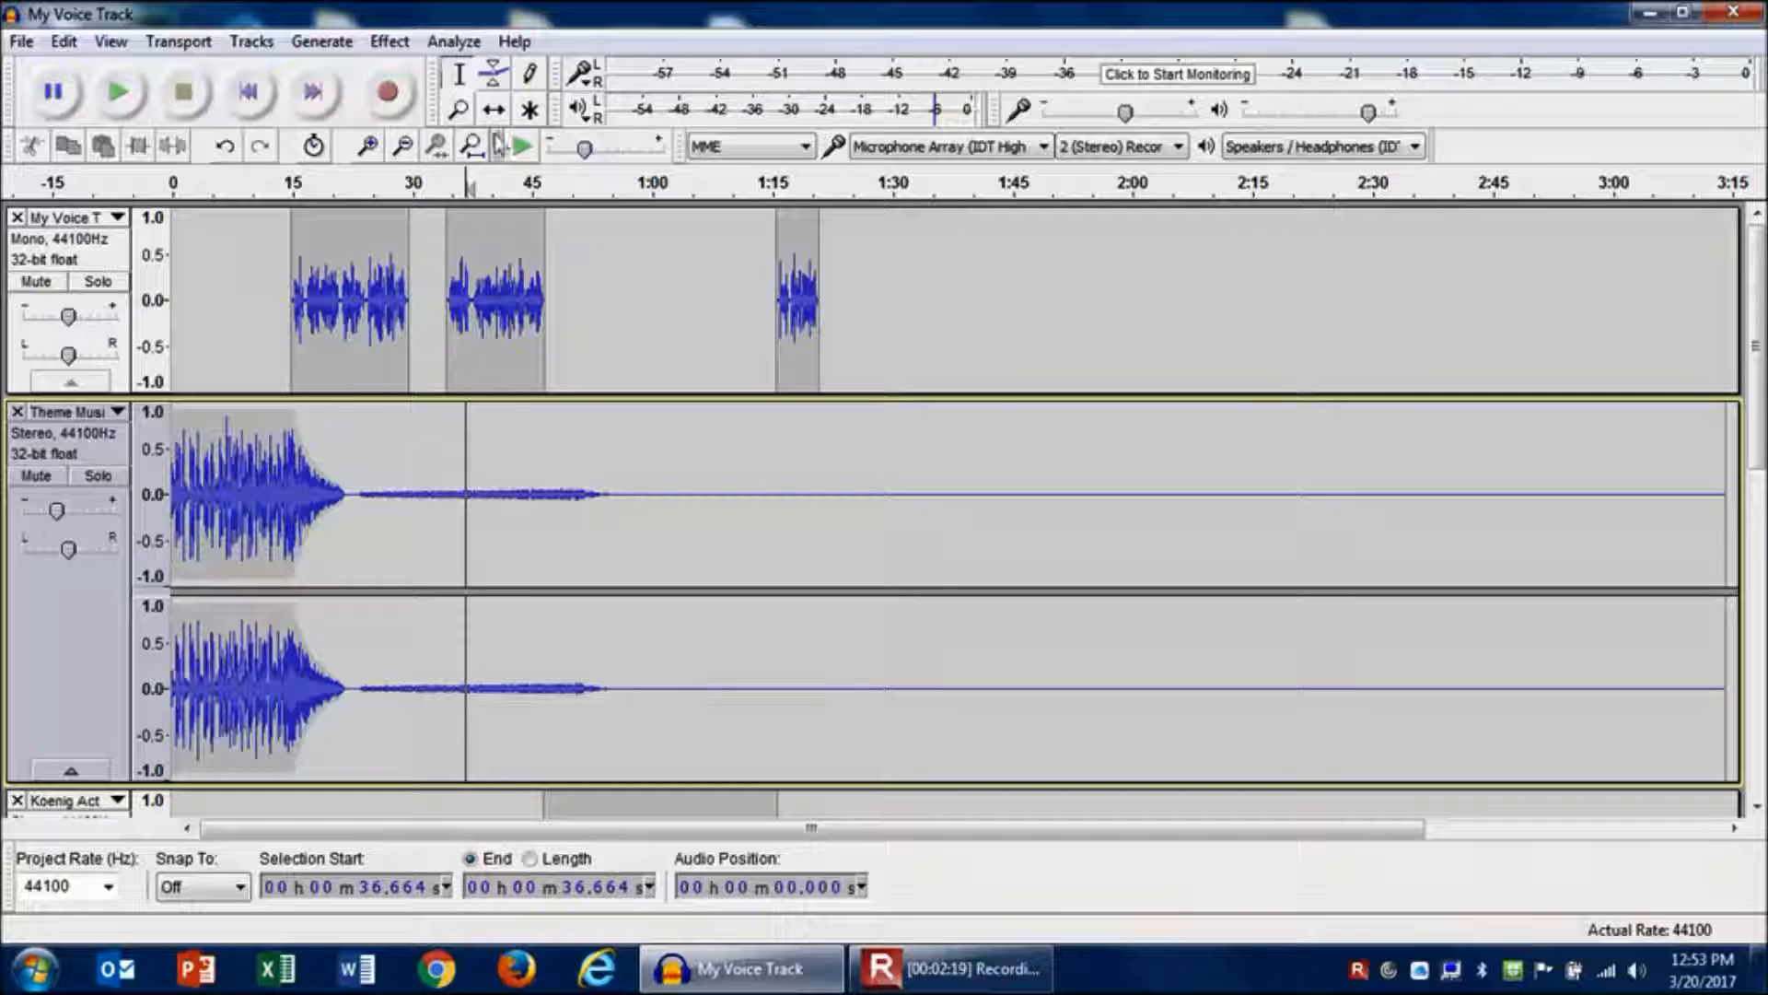
- Add envelope points on the Theme Music track so it ramps back up to full volume between about 1:17 and 1:21
{"action": "left_click", "coordinate": [495, 77]}
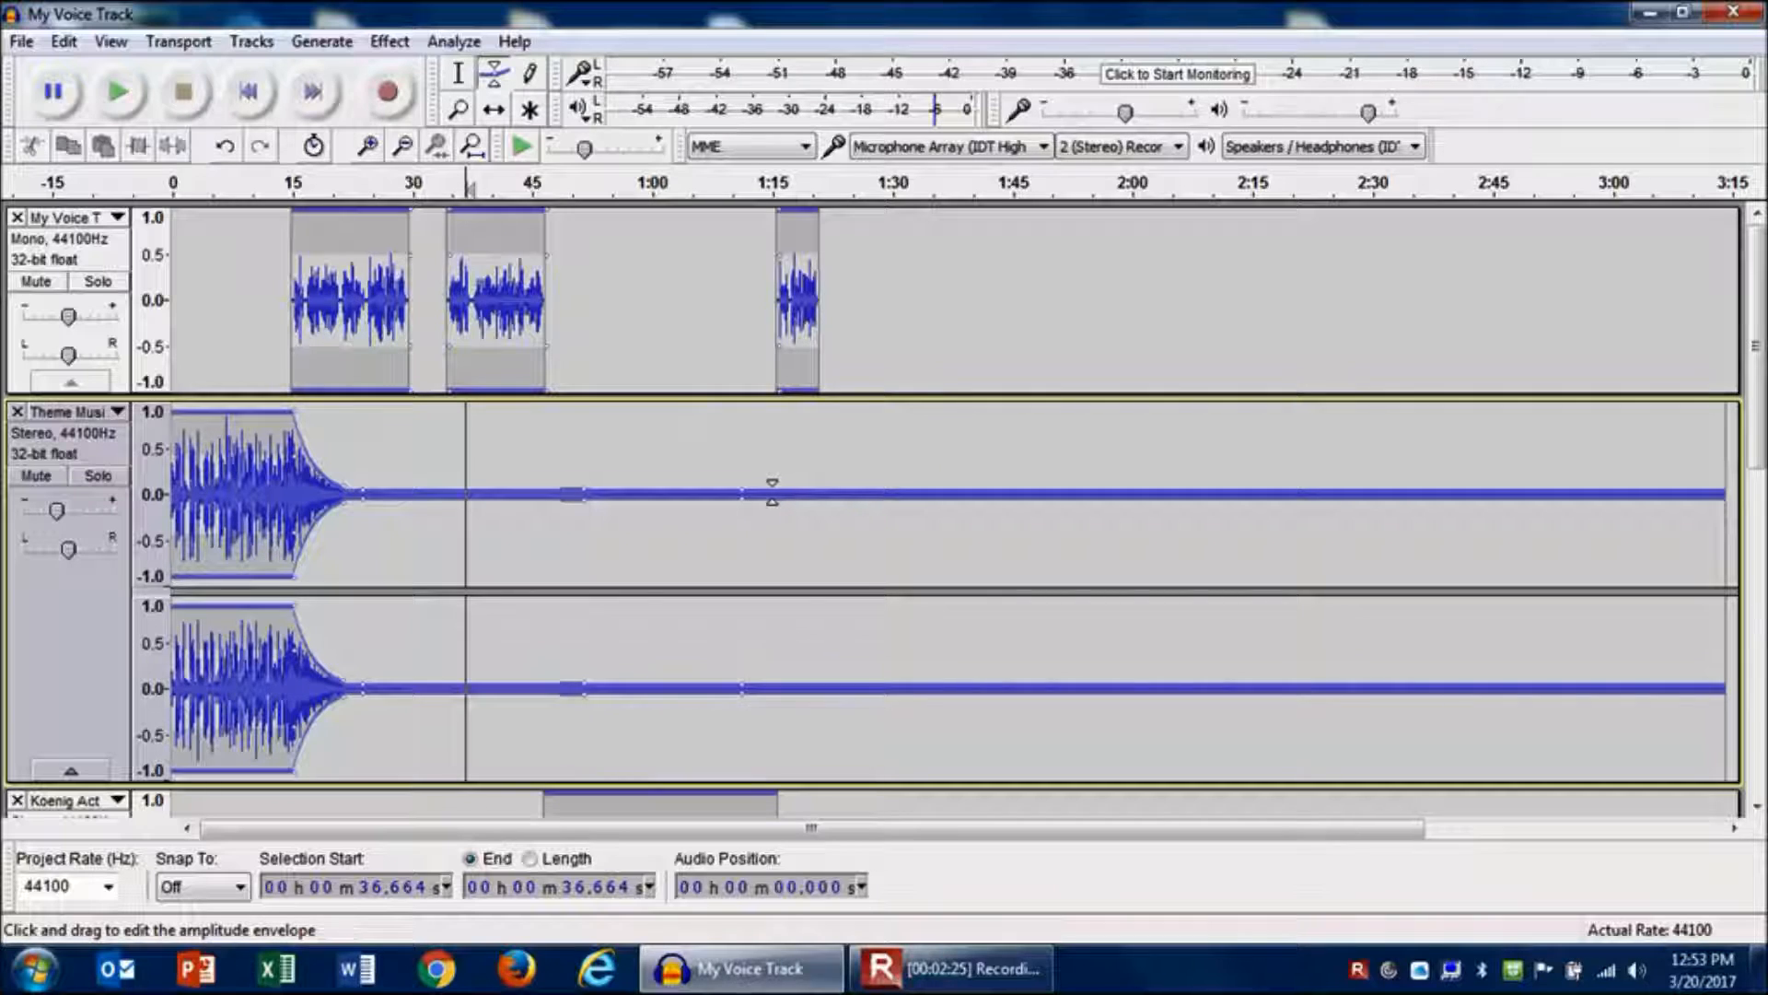
{"action": "left_click", "coordinate": [900, 493]}
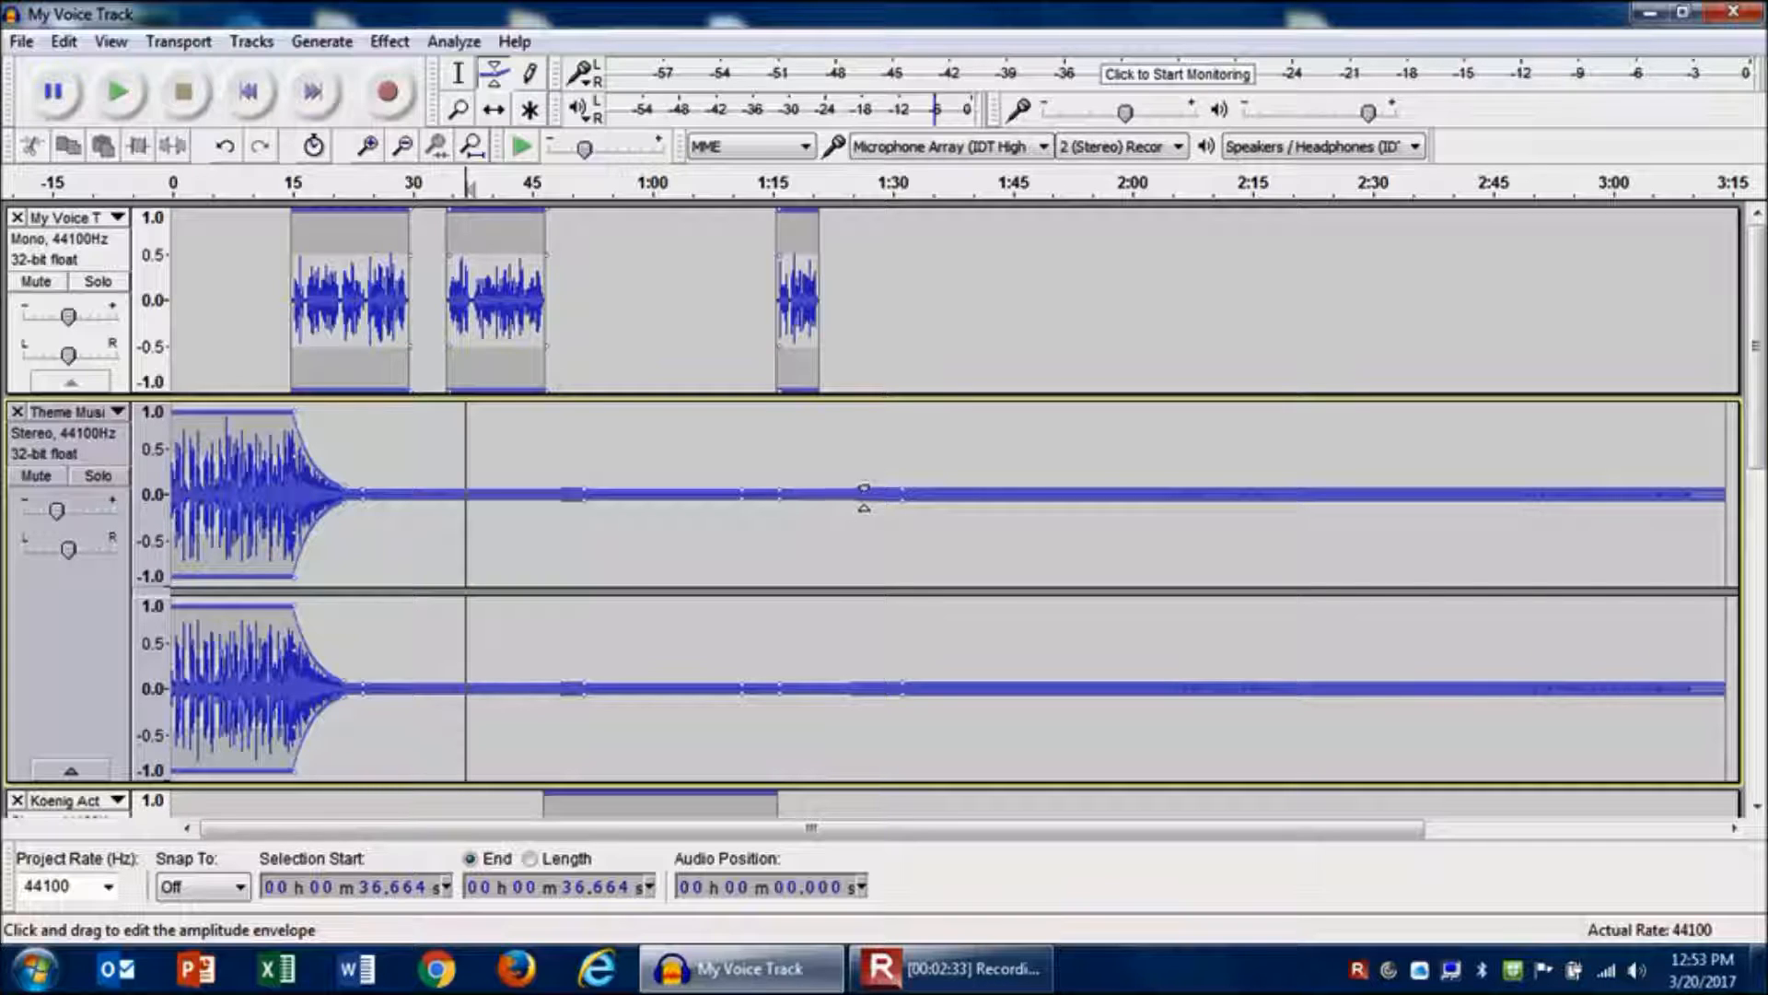
{"action": "left_click_drag", "start_coordinate": [786, 488], "coordinate": [789, 487]}
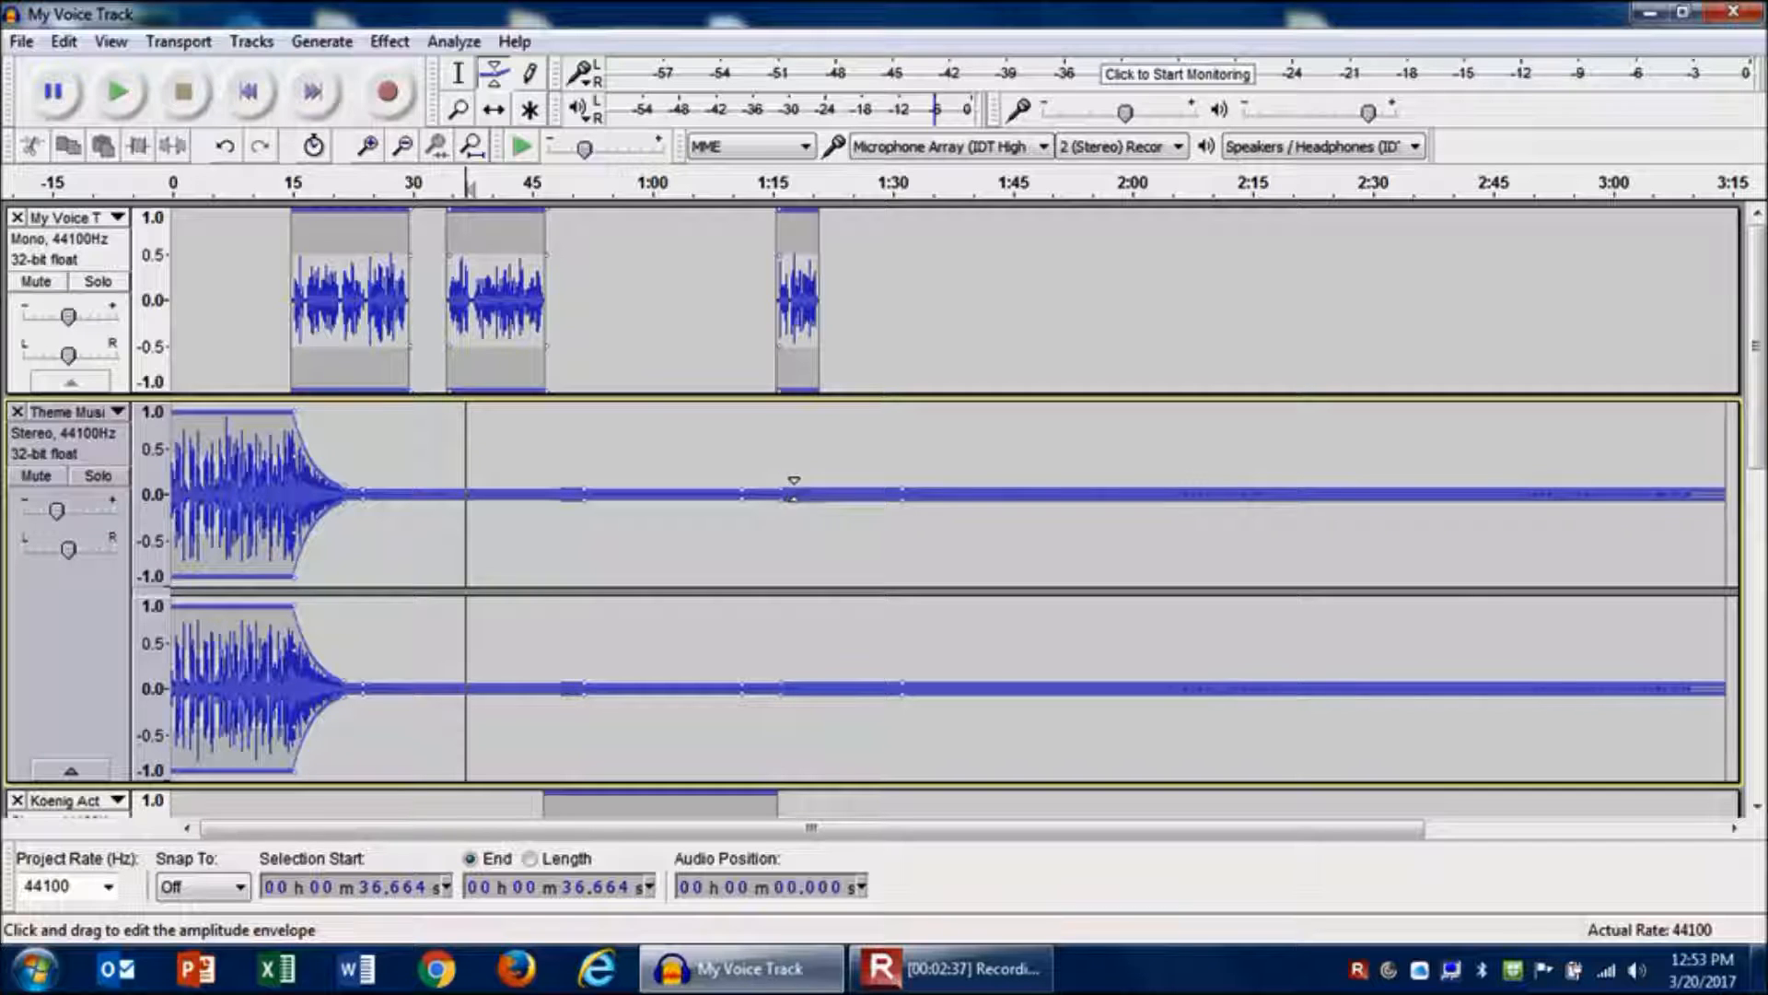
{"action": "left_click_drag", "start_coordinate": [896, 490], "coordinate": [817, 413]}
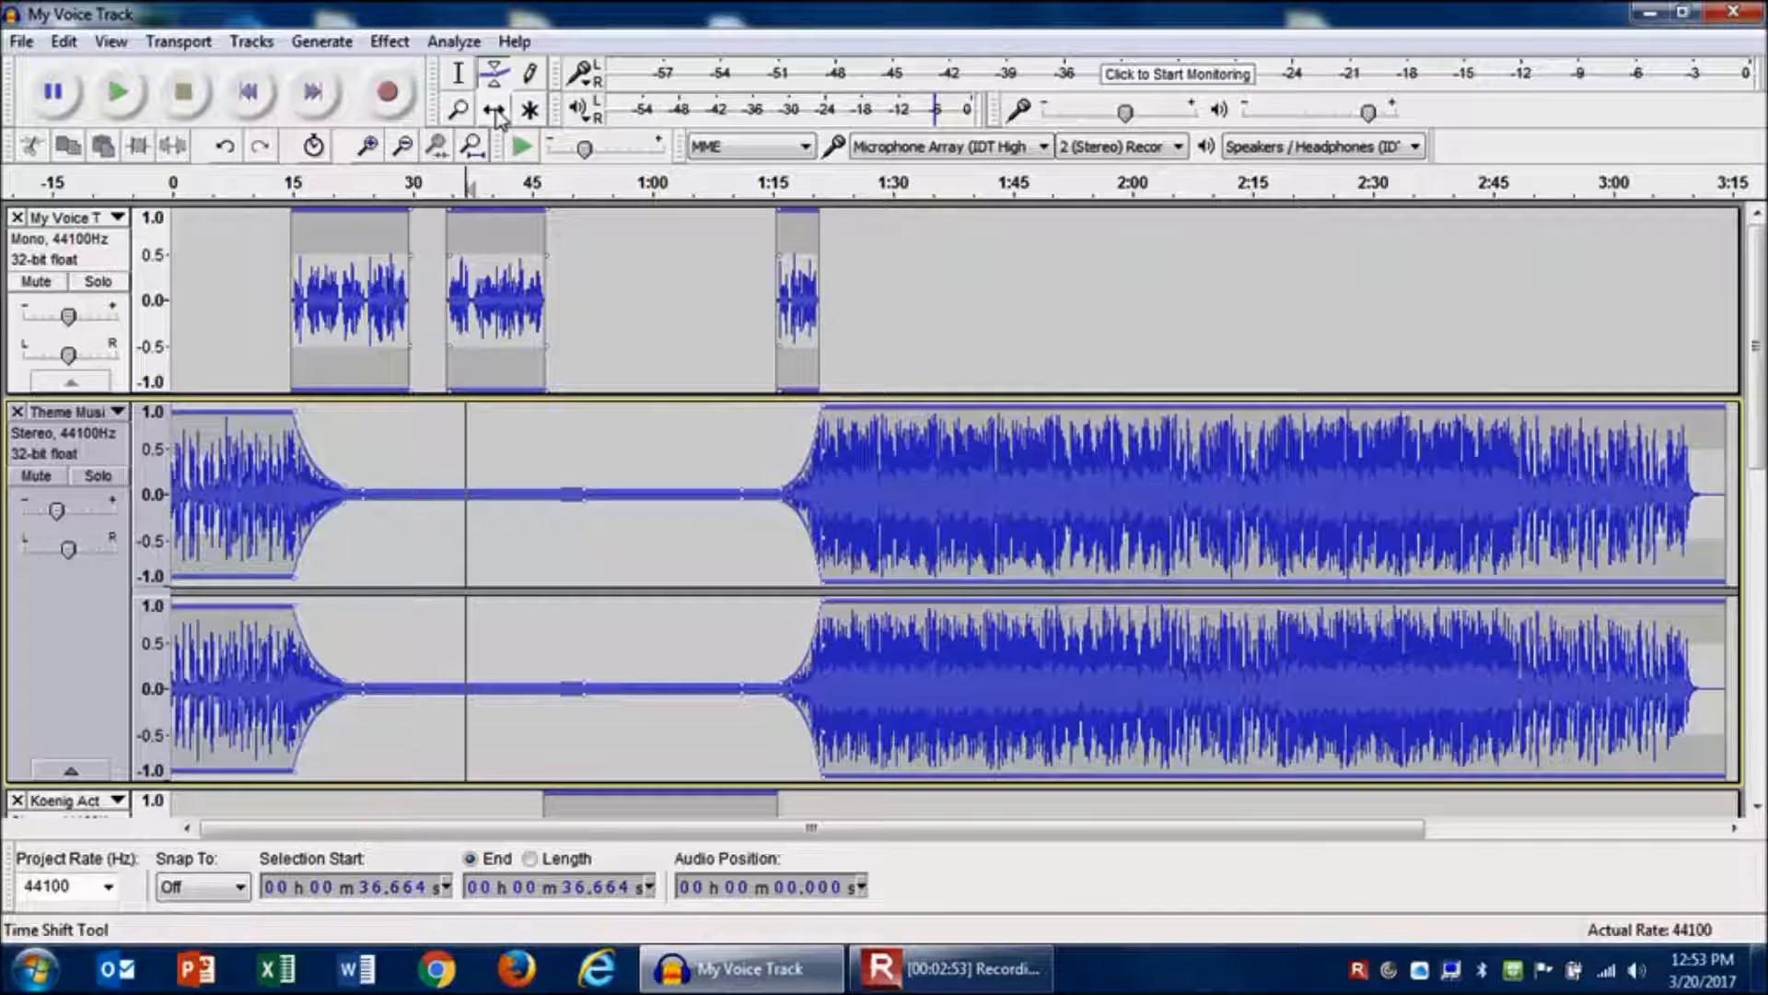
- Switch to the Selection tool and play the project from about 1:14.5, stopping after the music swells
{"action": "left_click", "coordinate": [458, 74]}
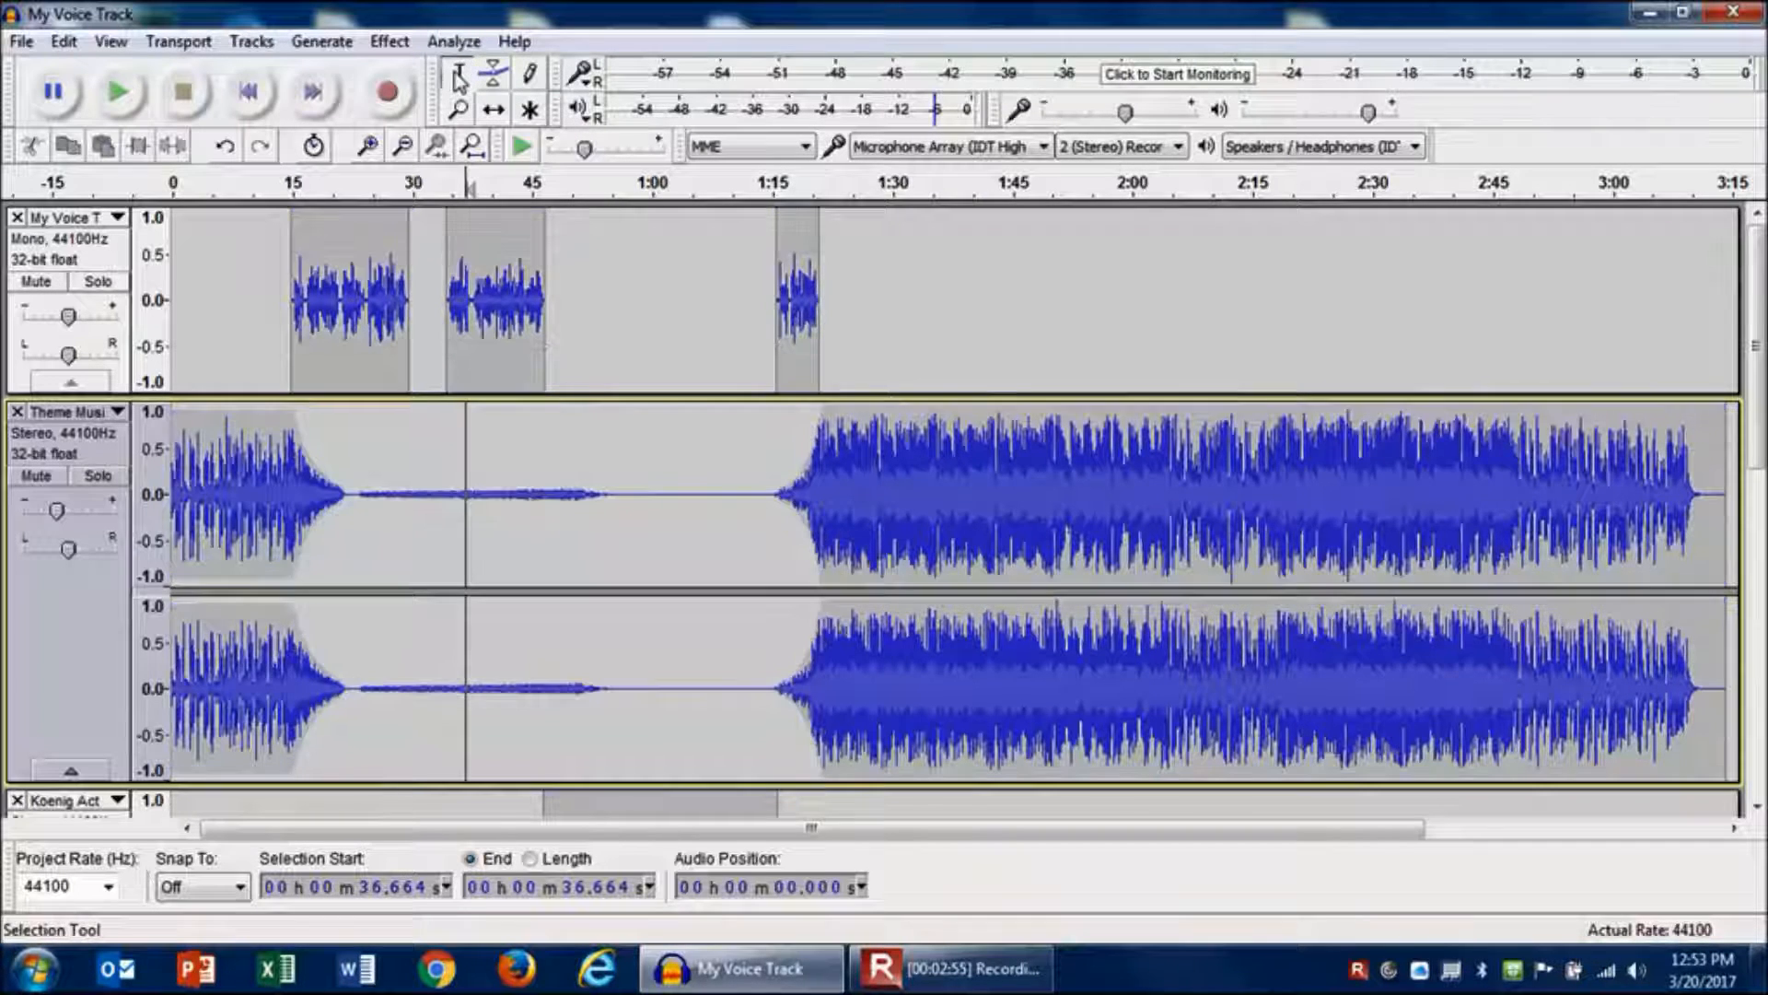
{"action": "left_click", "coordinate": [769, 280]}
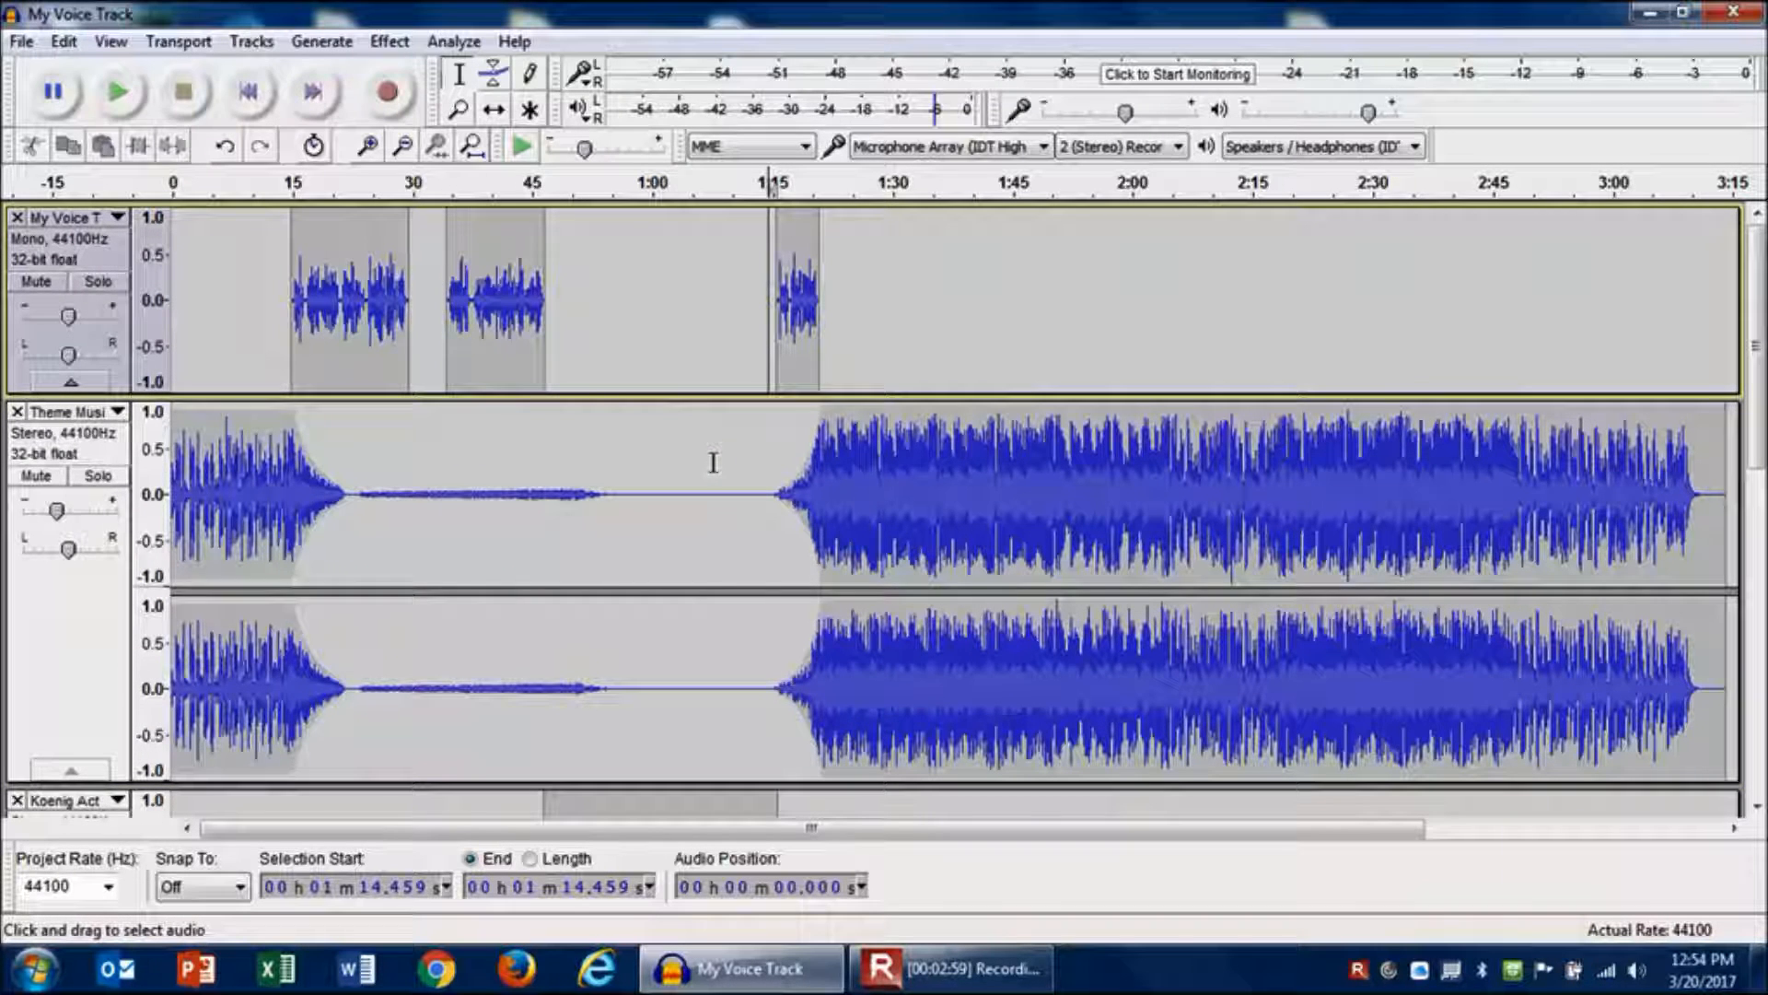
{"action": "left_click", "coordinate": [127, 111]}
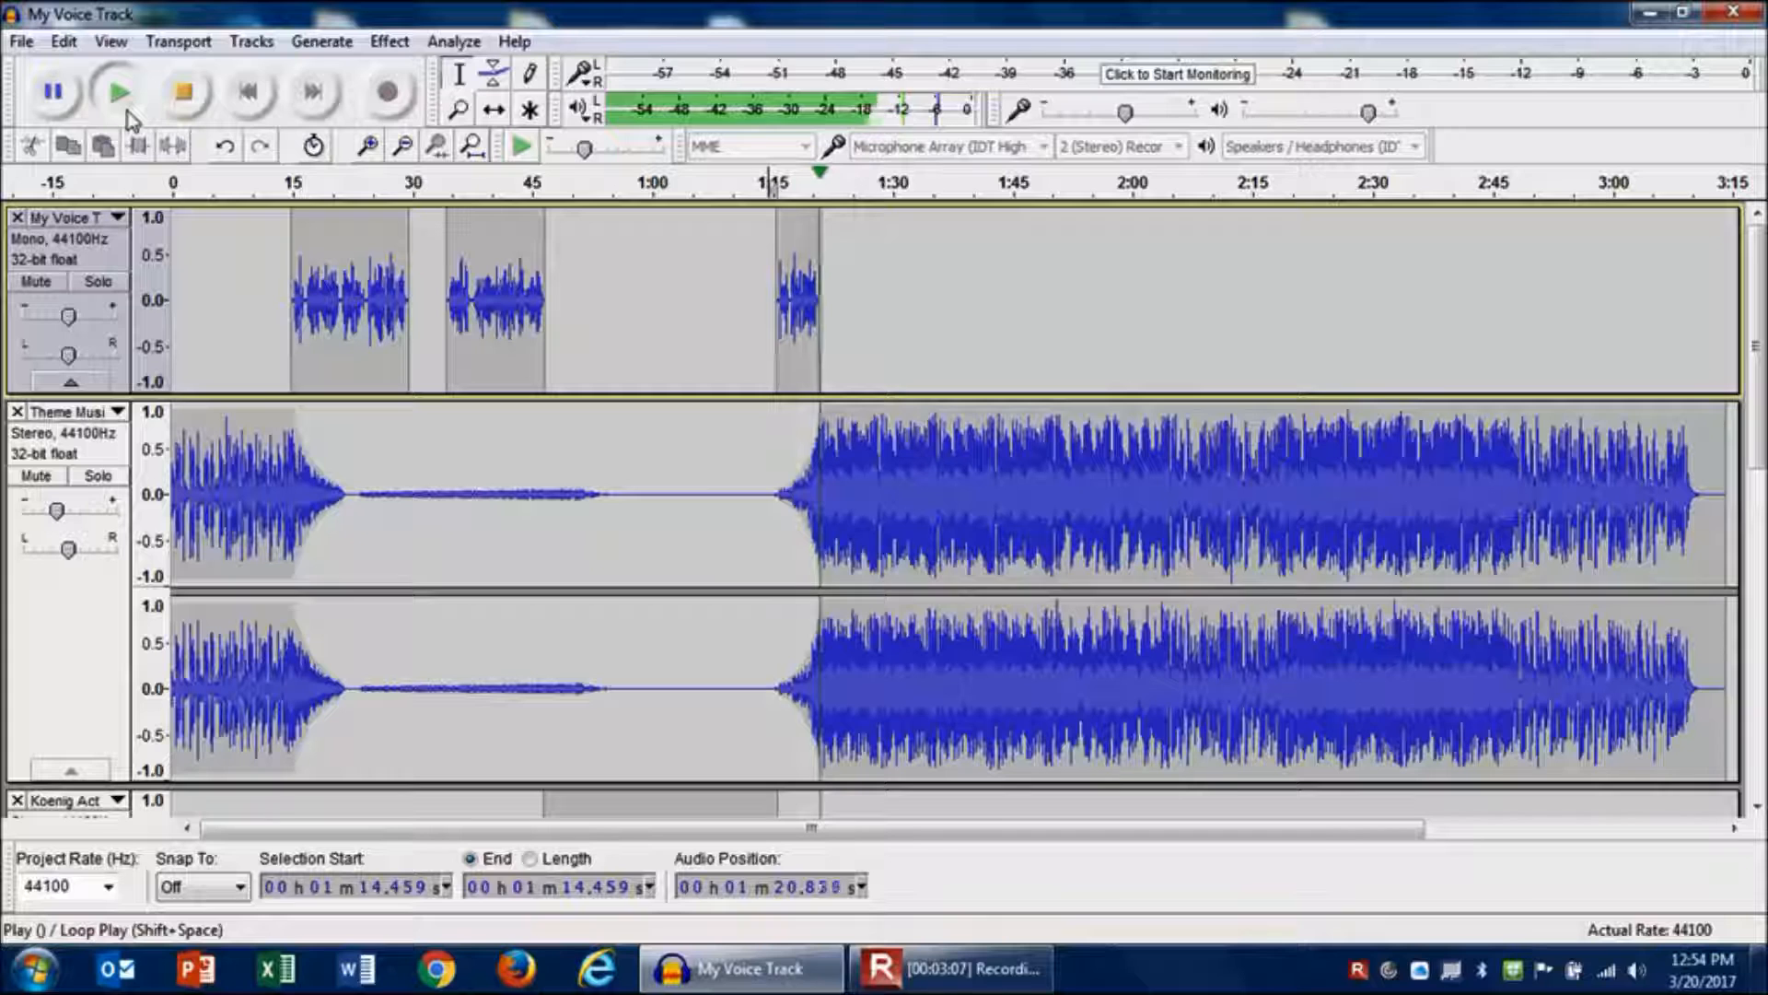
{"action": "left_click", "coordinate": [184, 94]}
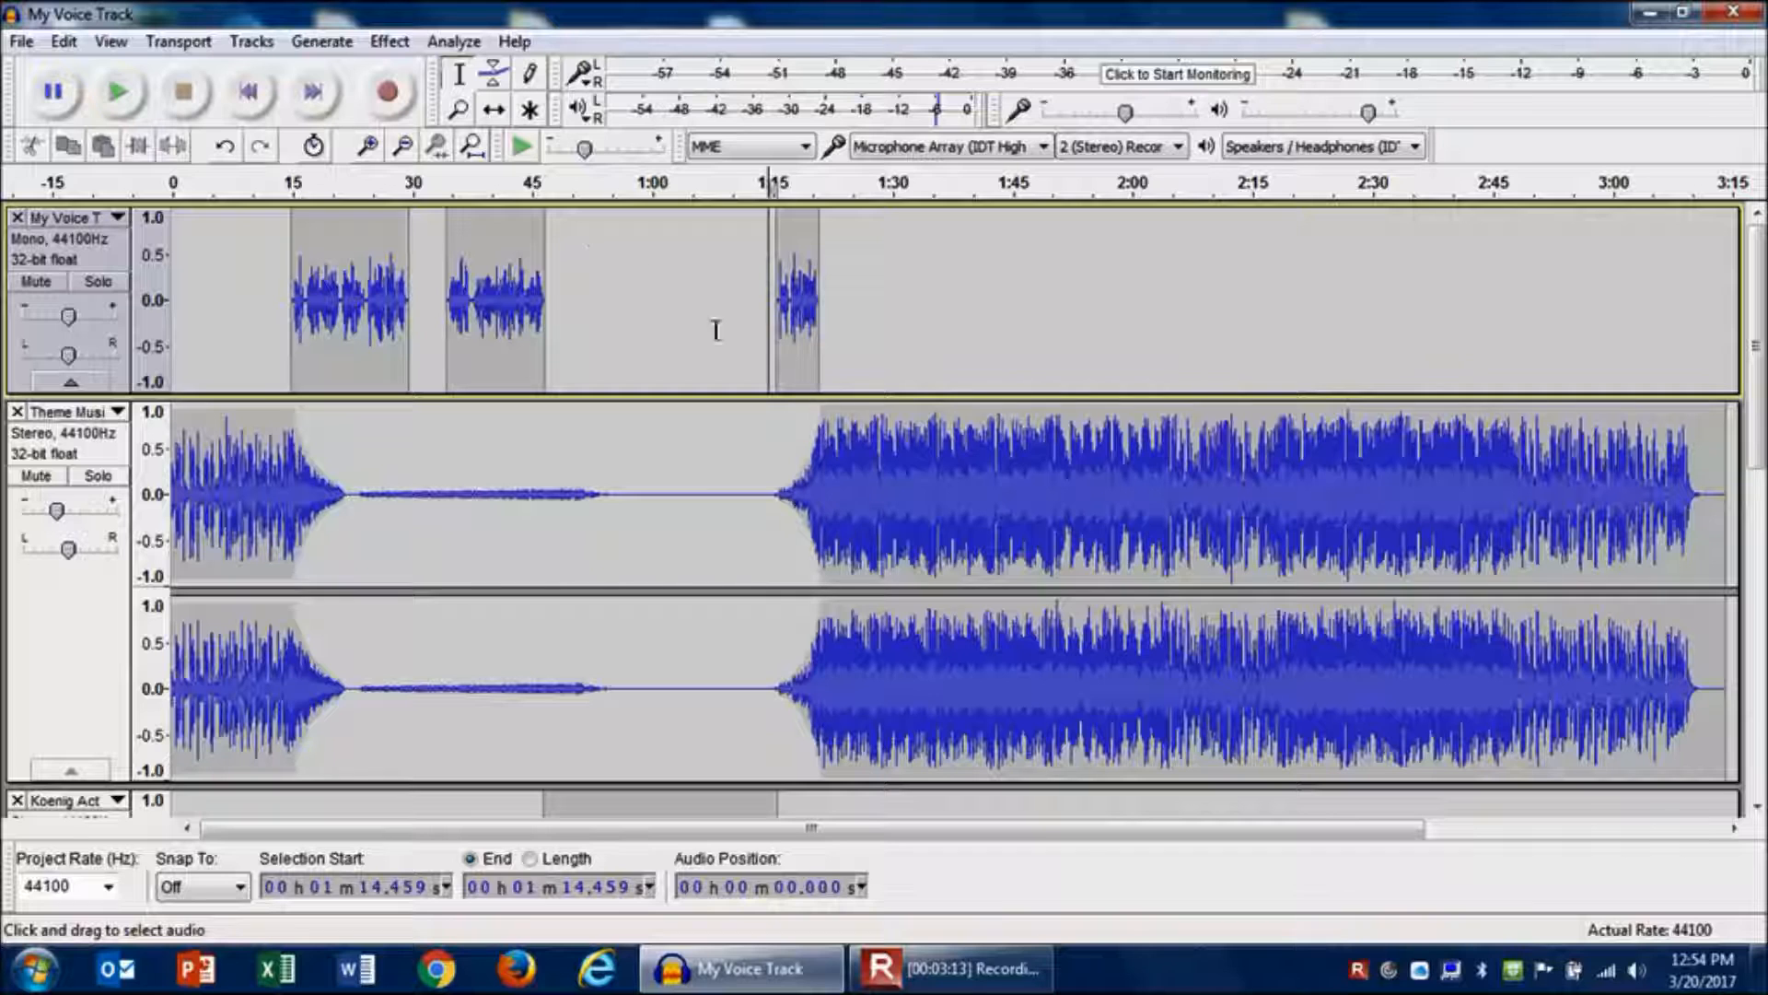
- Move the Theme Music's full-volume envelope point later to about 1:23 and play back from about 1:14.5
{"action": "left_click", "coordinate": [495, 74]}
{"action": "left_click_drag", "start_coordinate": [824, 415], "coordinate": [838, 403]}
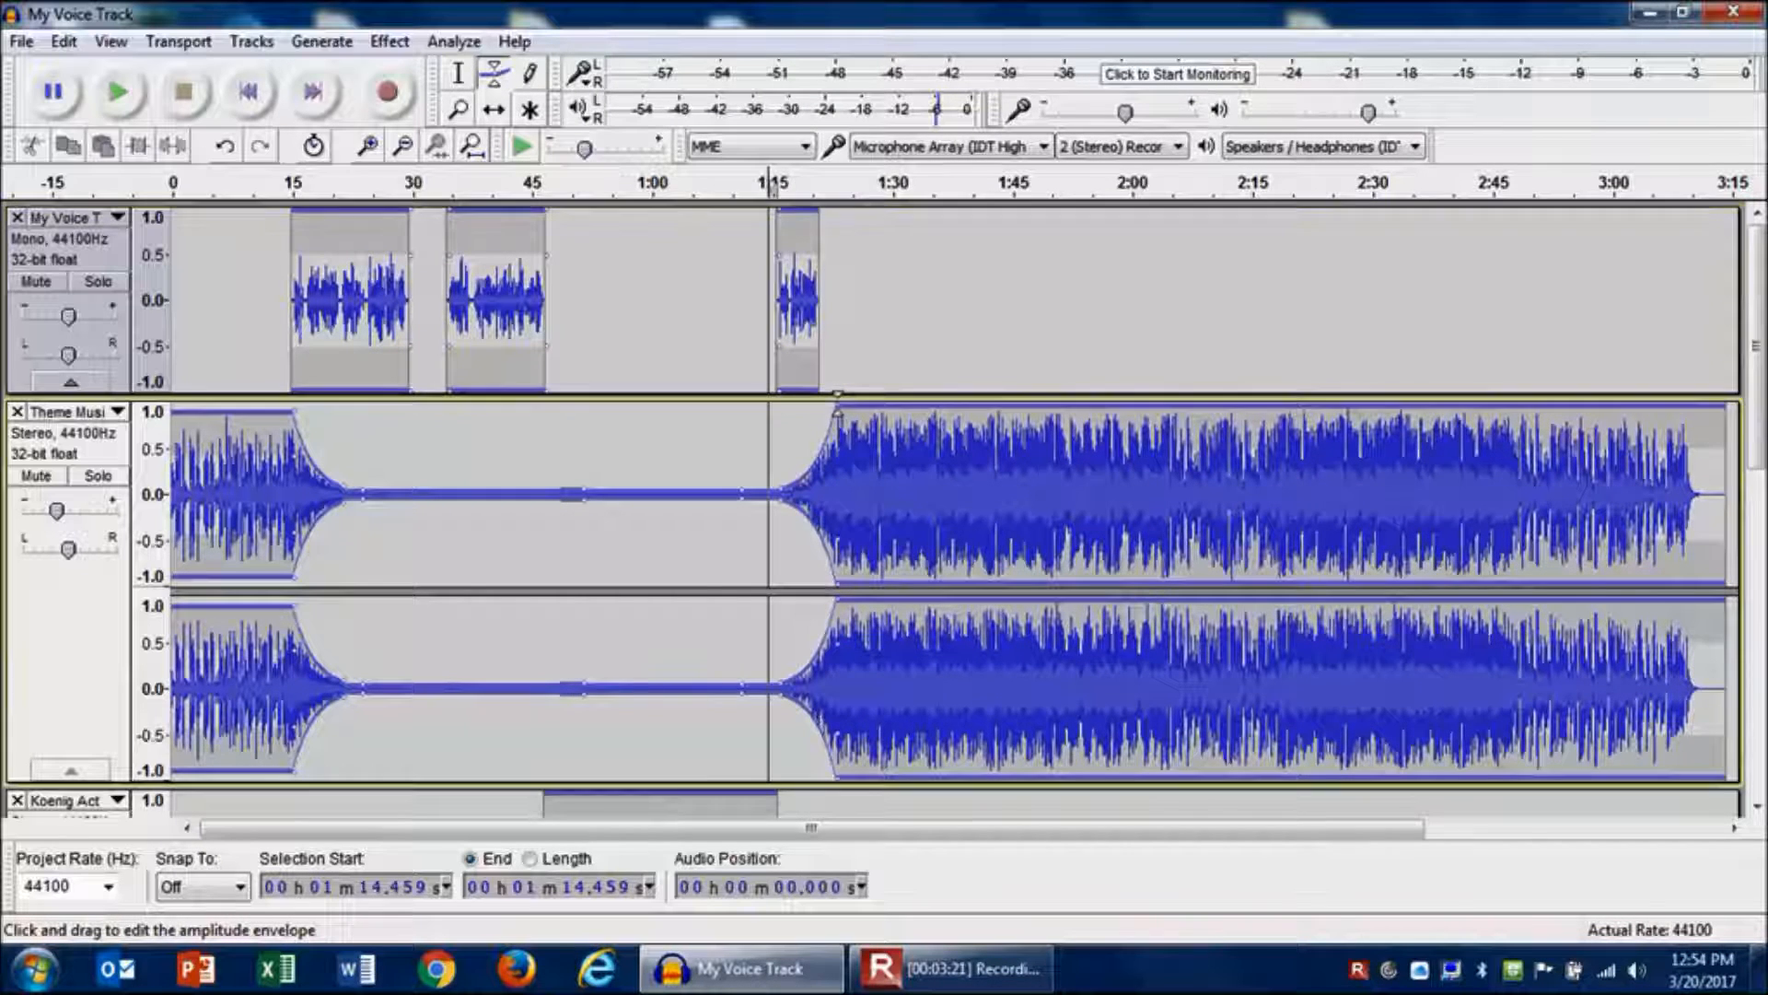
{"action": "left_click", "coordinate": [464, 81]}
{"action": "left_click", "coordinate": [134, 97]}
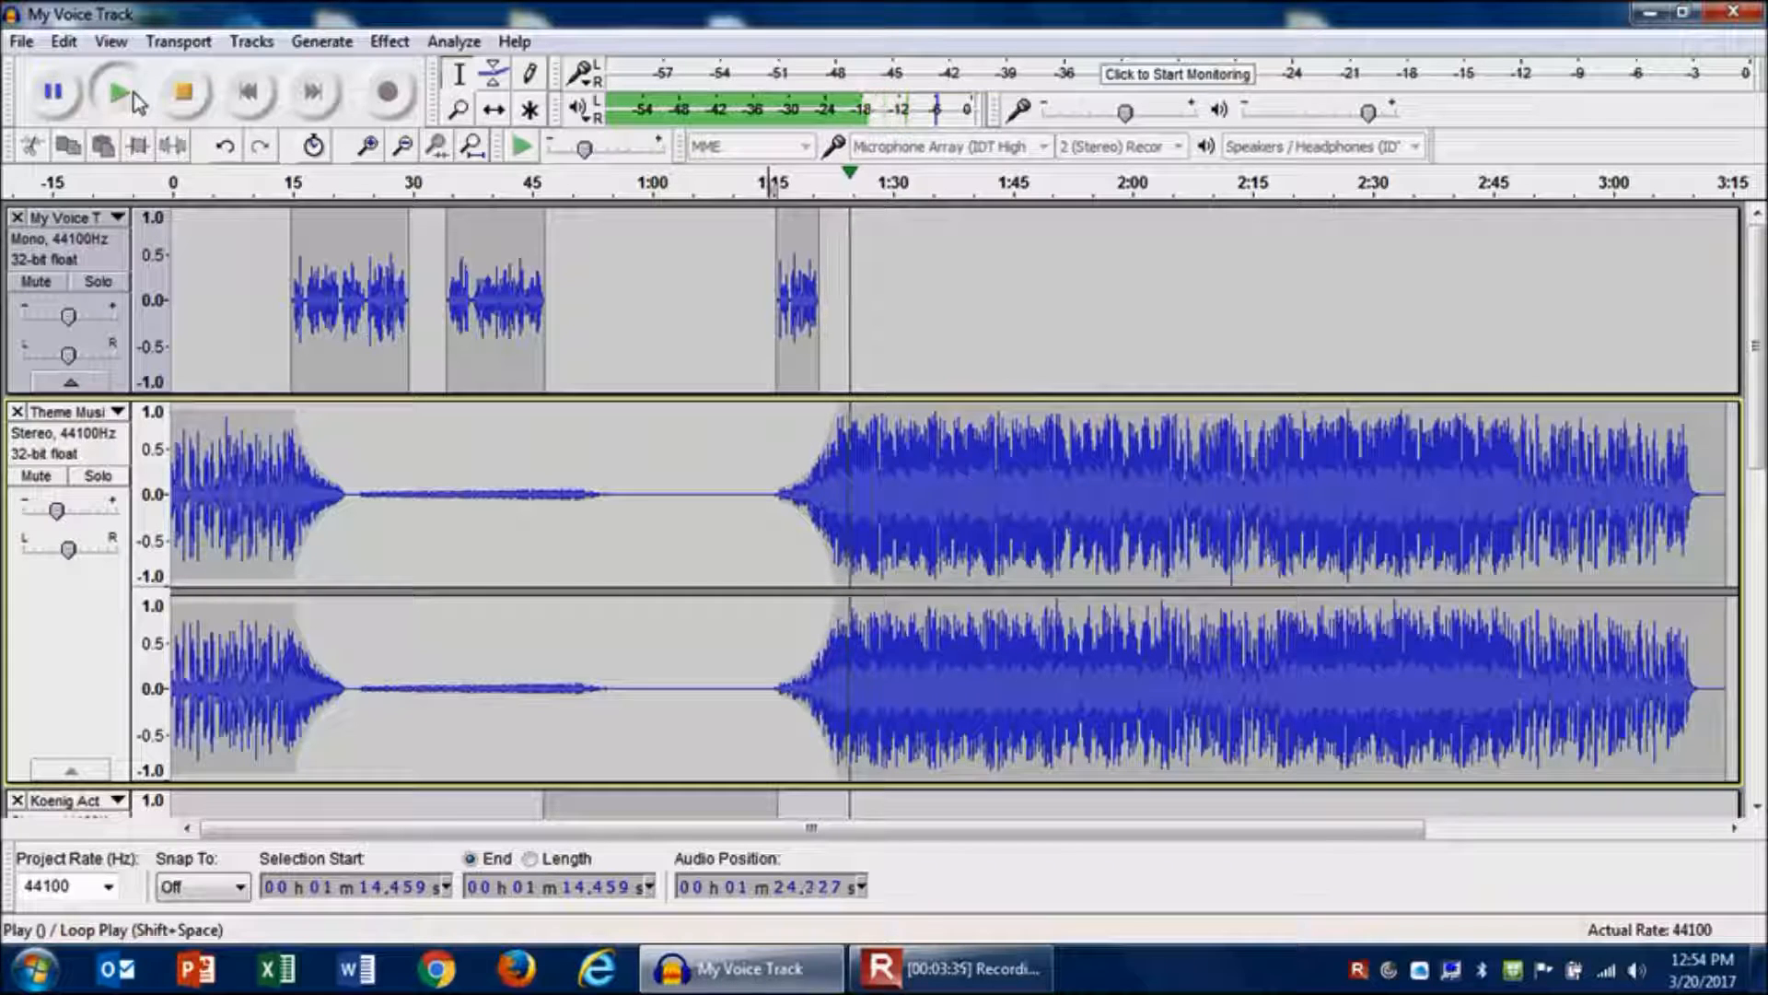
{"action": "left_click", "coordinate": [200, 95]}
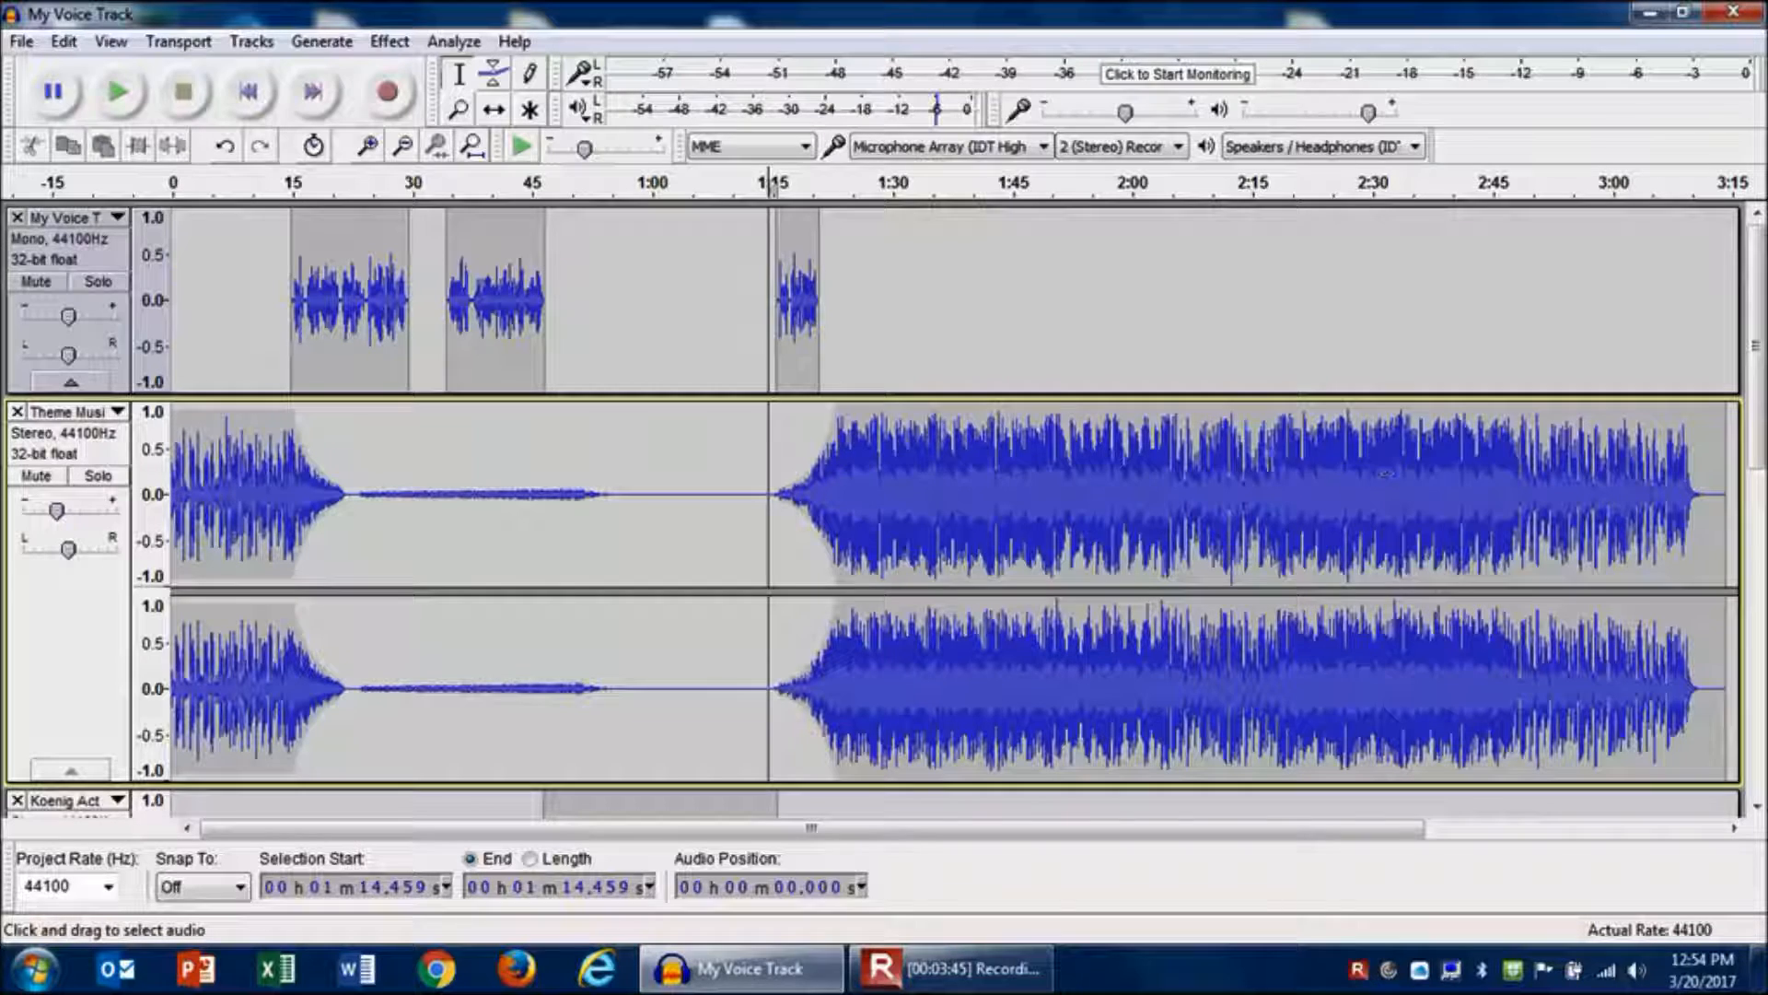
- Select the Theme Music from about 1:28.8 to the end of the track and delete it
{"action": "left_click", "coordinate": [883, 447]}
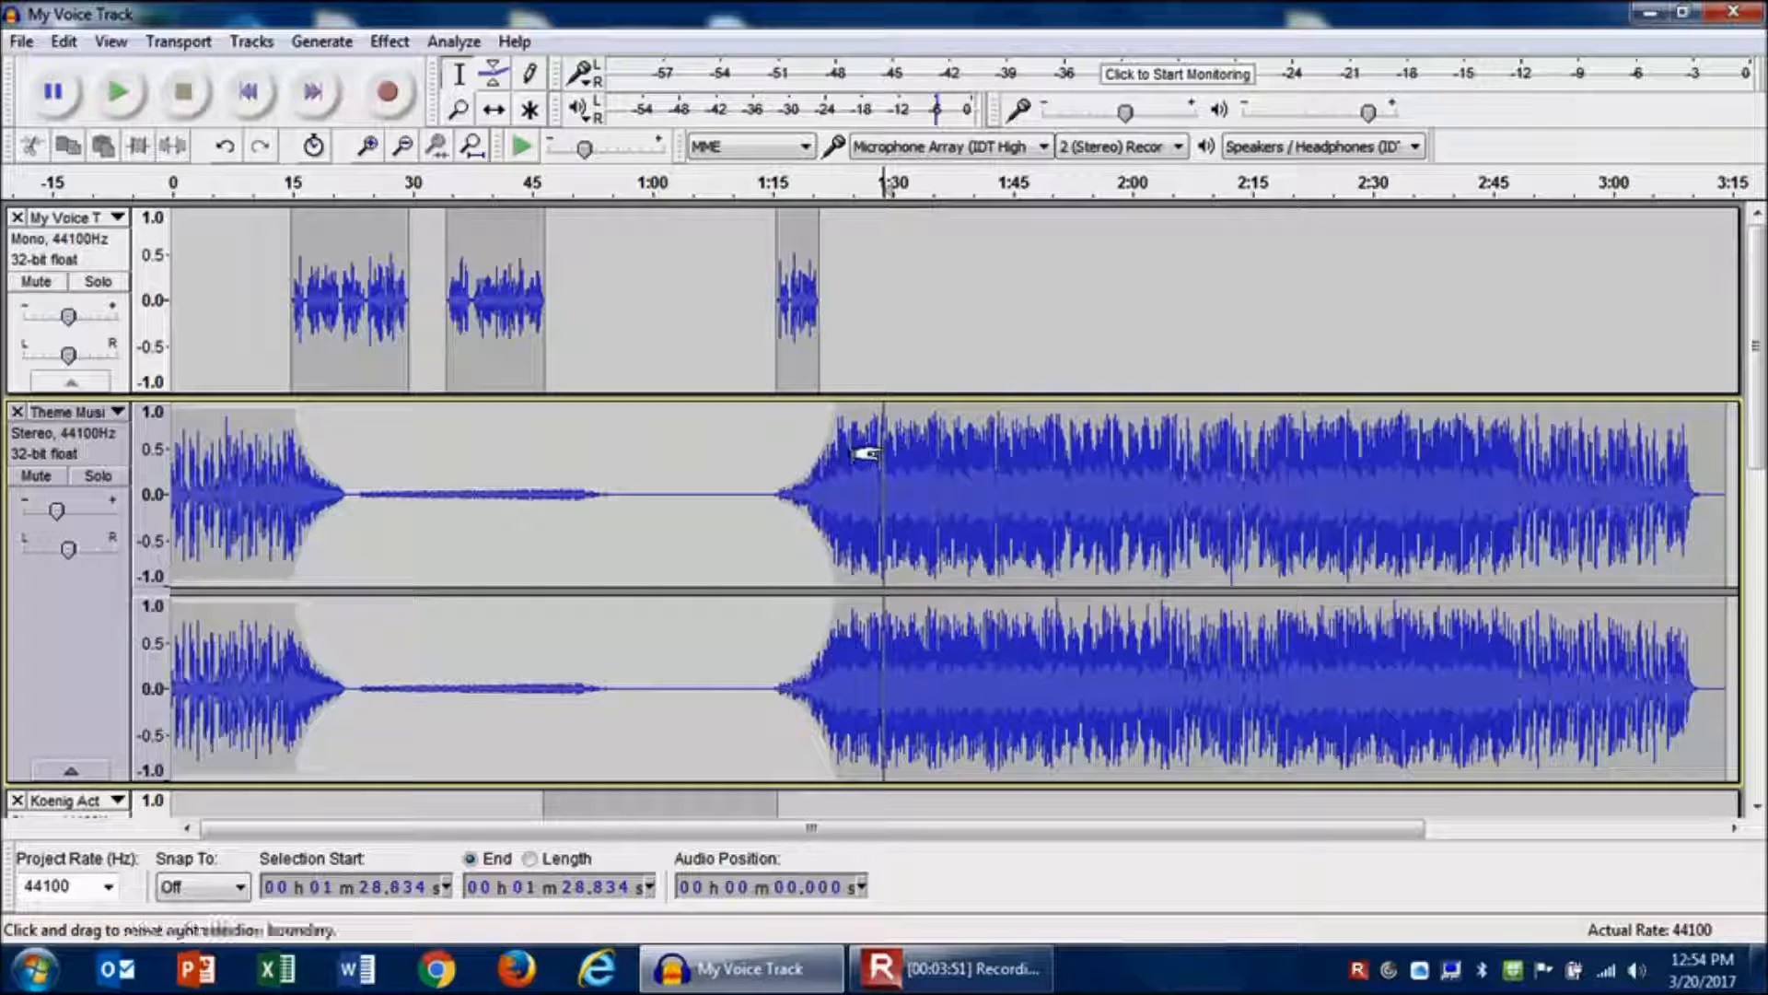
{"action": "left_click_drag", "start_coordinate": [862, 453], "coordinate": [1712, 433]}
{"action": "key", "text": "Delete"}
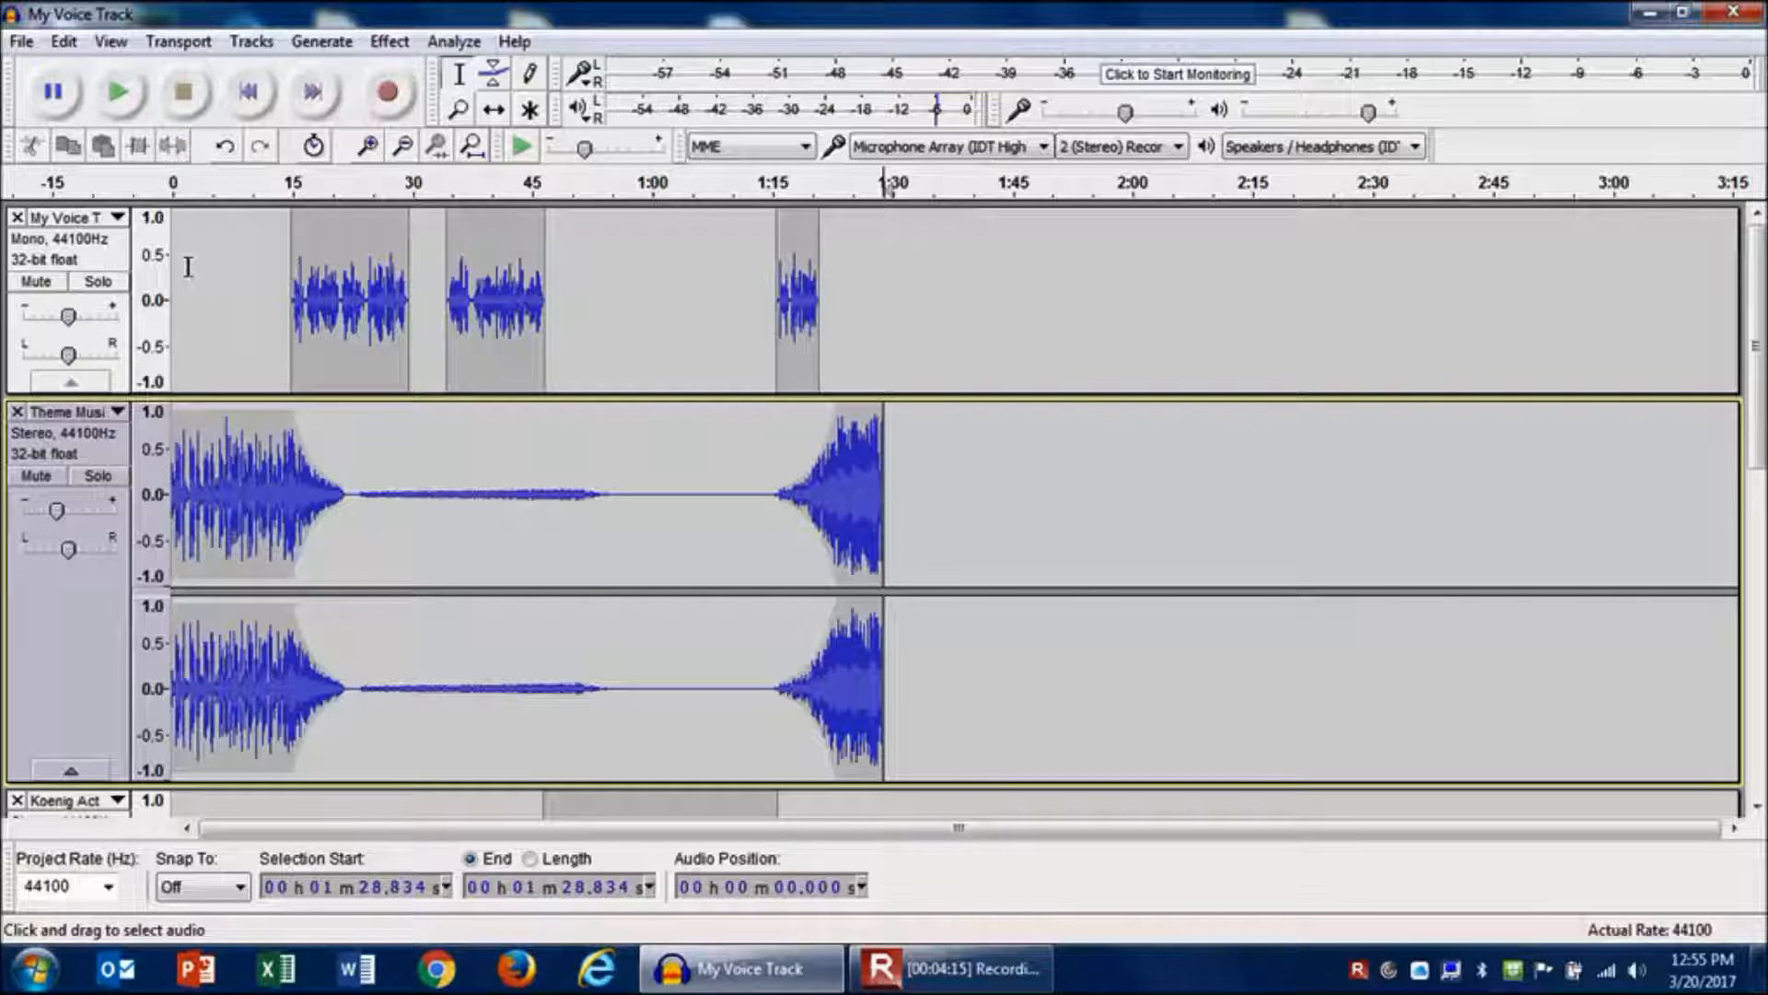
- Play the whole project from the start
{"action": "left_click", "coordinate": [250, 93]}
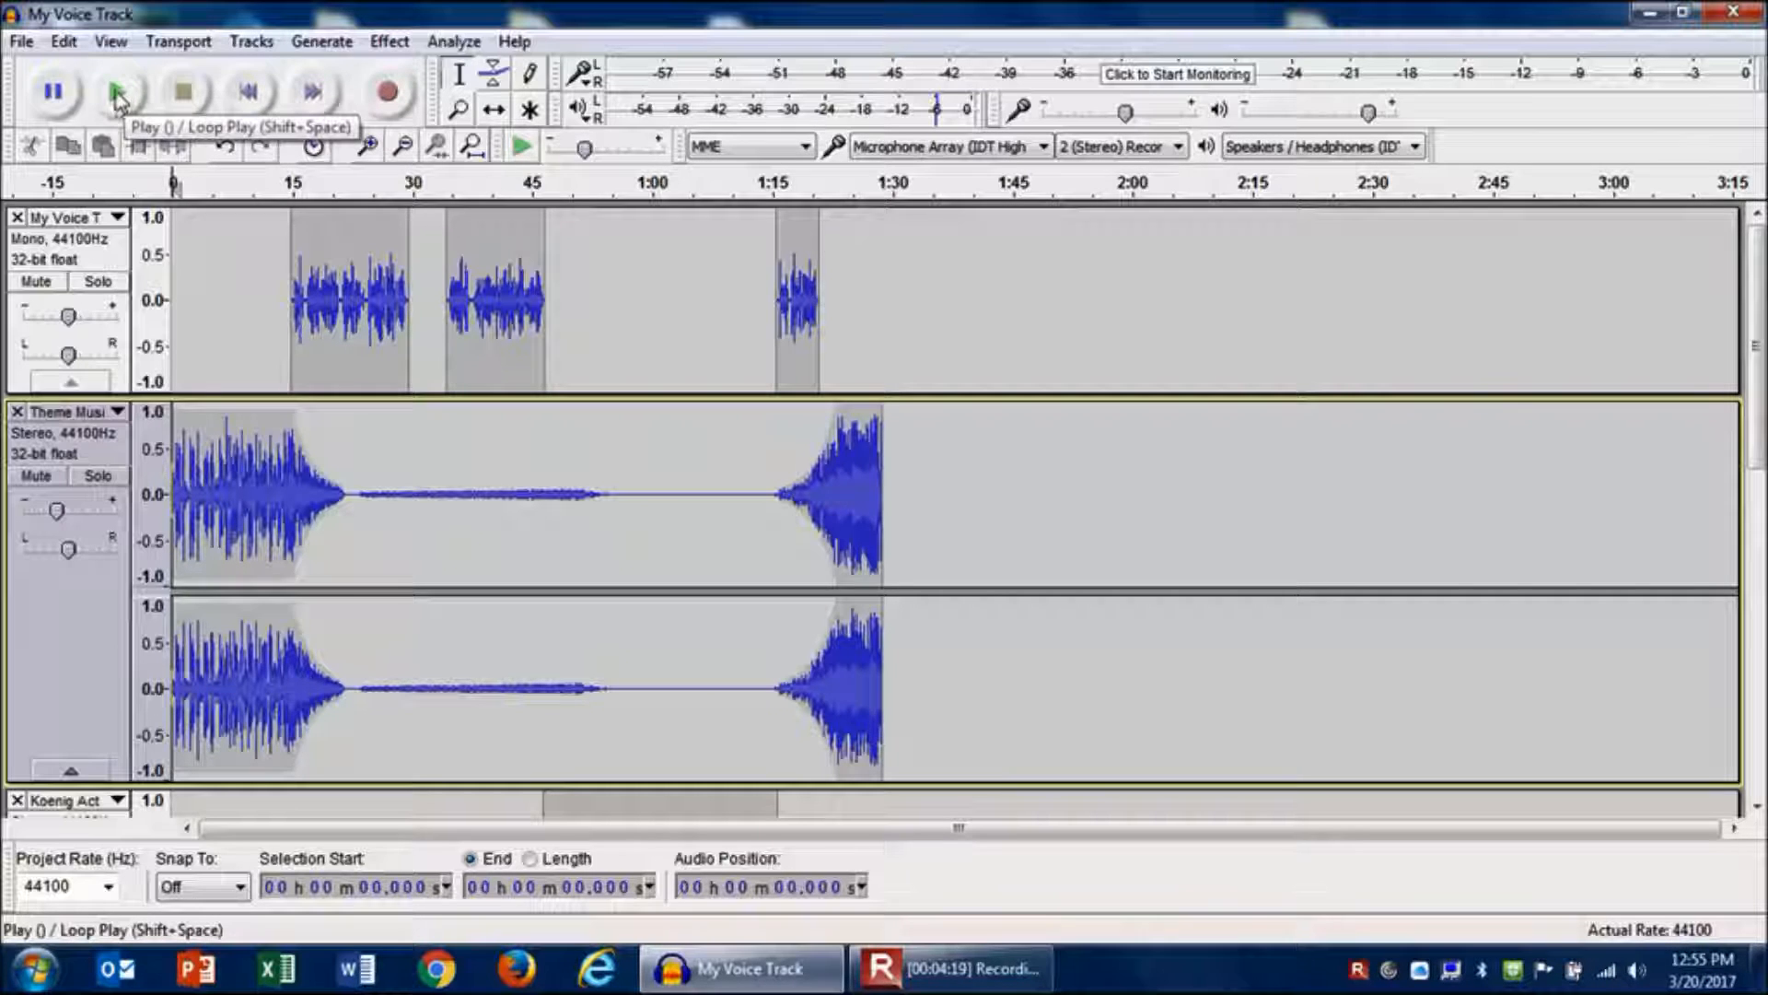
{"action": "left_click", "coordinate": [120, 100]}
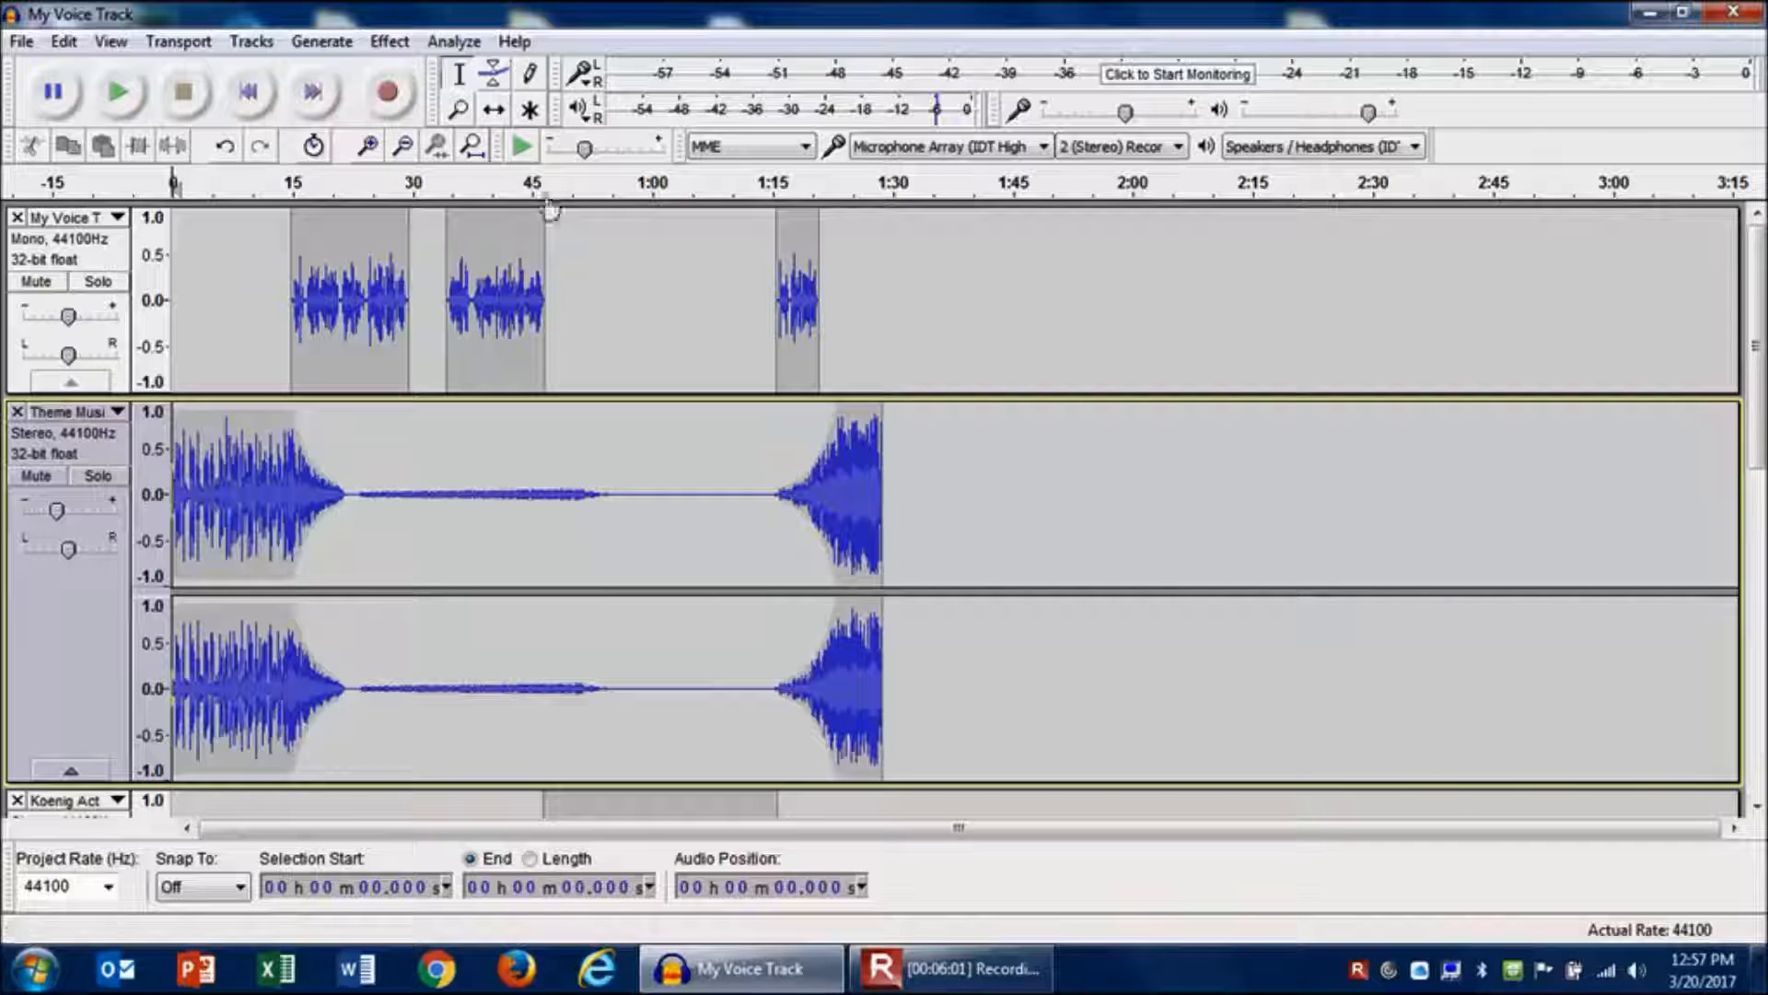
- Lower the ducked middle section of the Theme Music envelope slightly further under the voice
{"action": "left_click", "coordinate": [360, 434]}
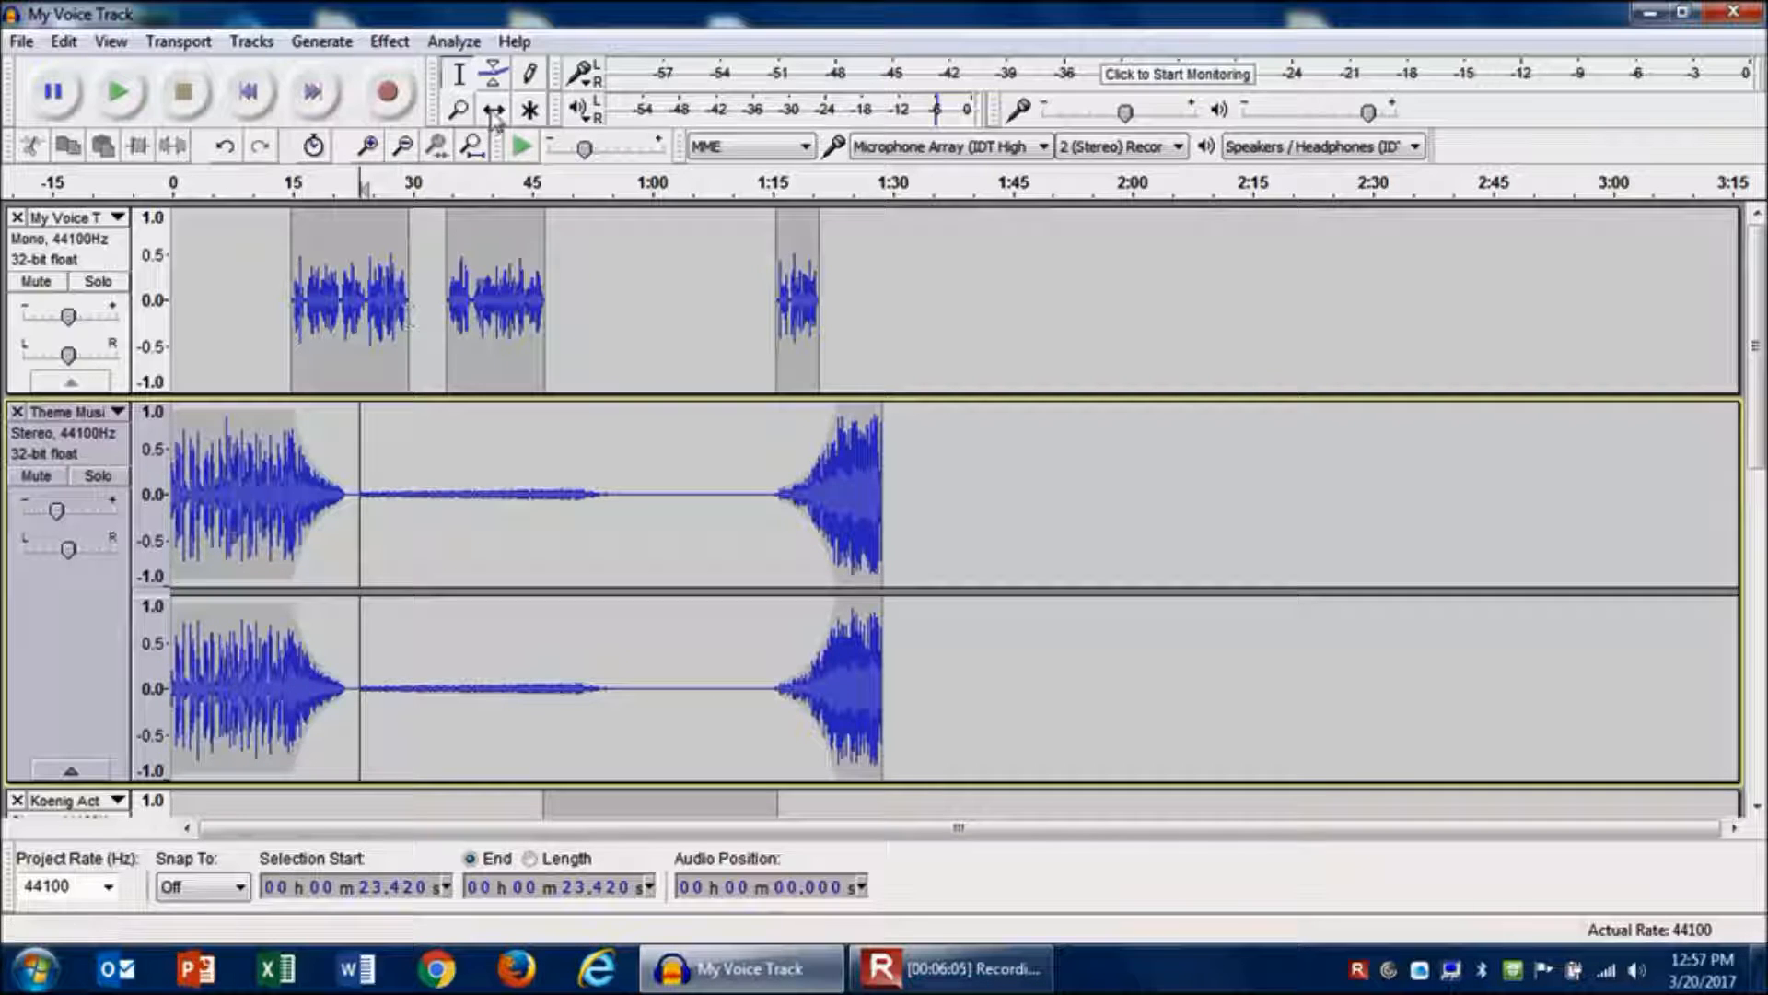
{"action": "left_click", "coordinate": [493, 79]}
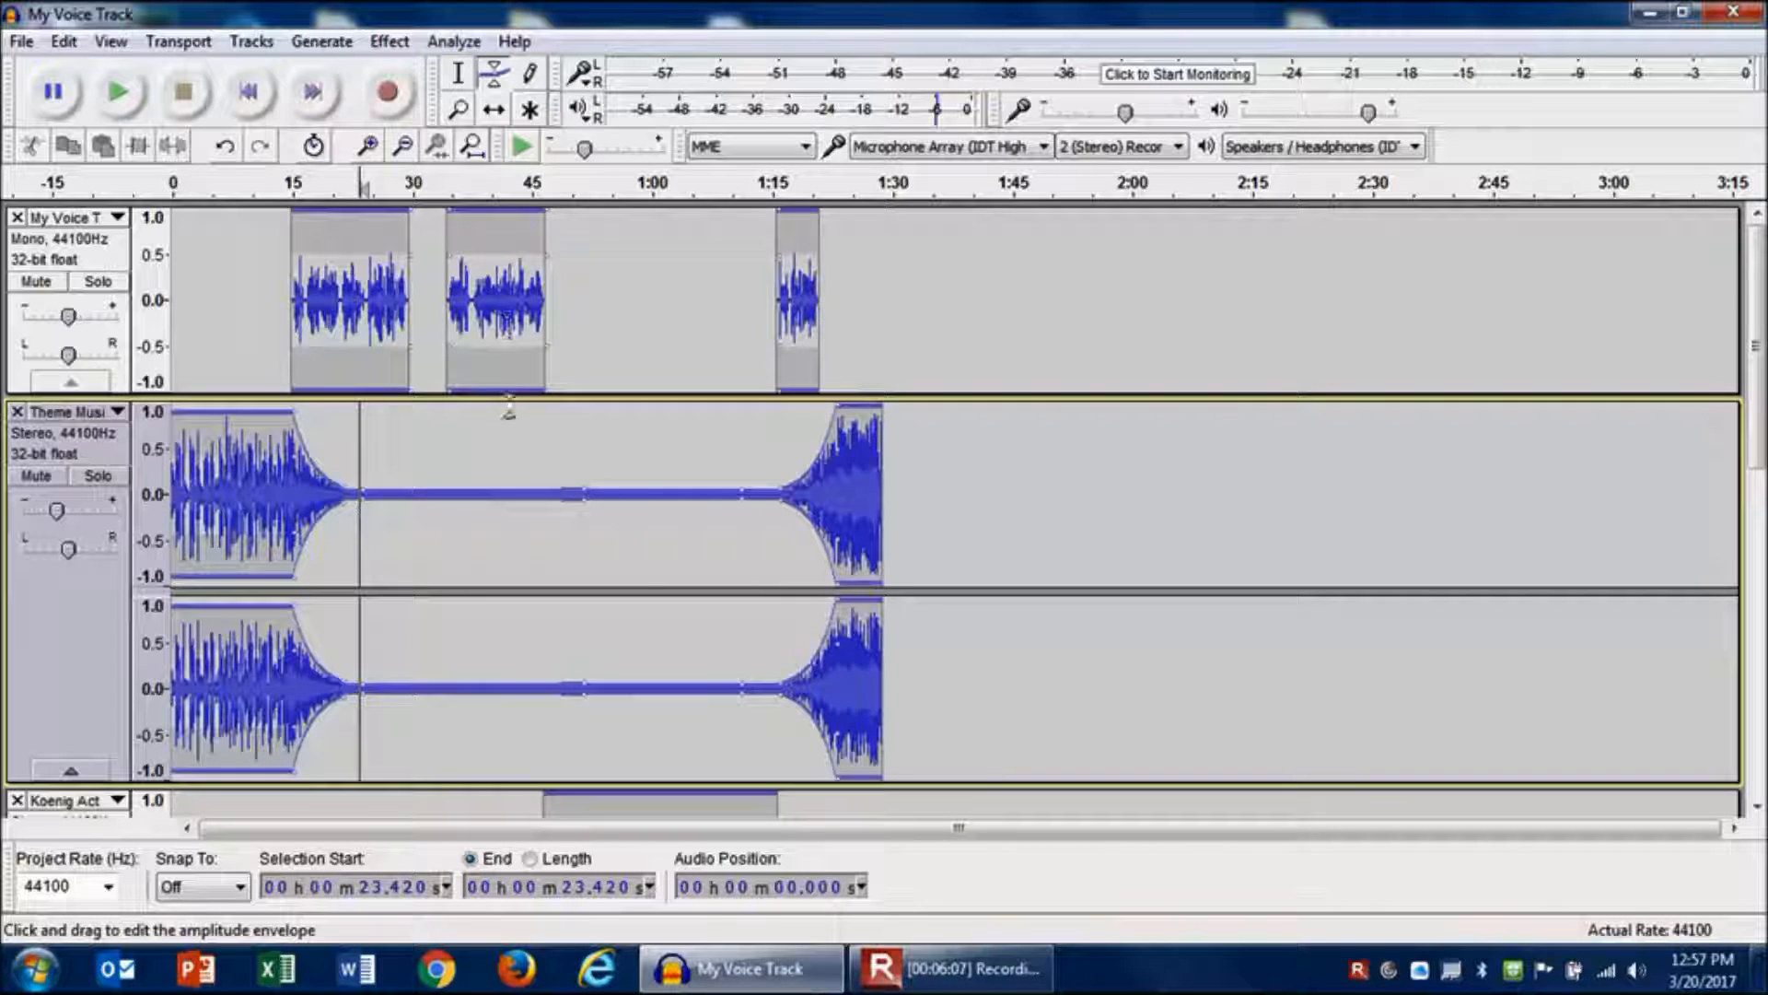
{"action": "left_click_drag", "start_coordinate": [583, 490], "coordinate": [583, 498]}
- Adjust the Theme Music envelope points at the end of the track around 1:28 to shape the final swell
{"action": "left_click", "coordinate": [457, 76]}
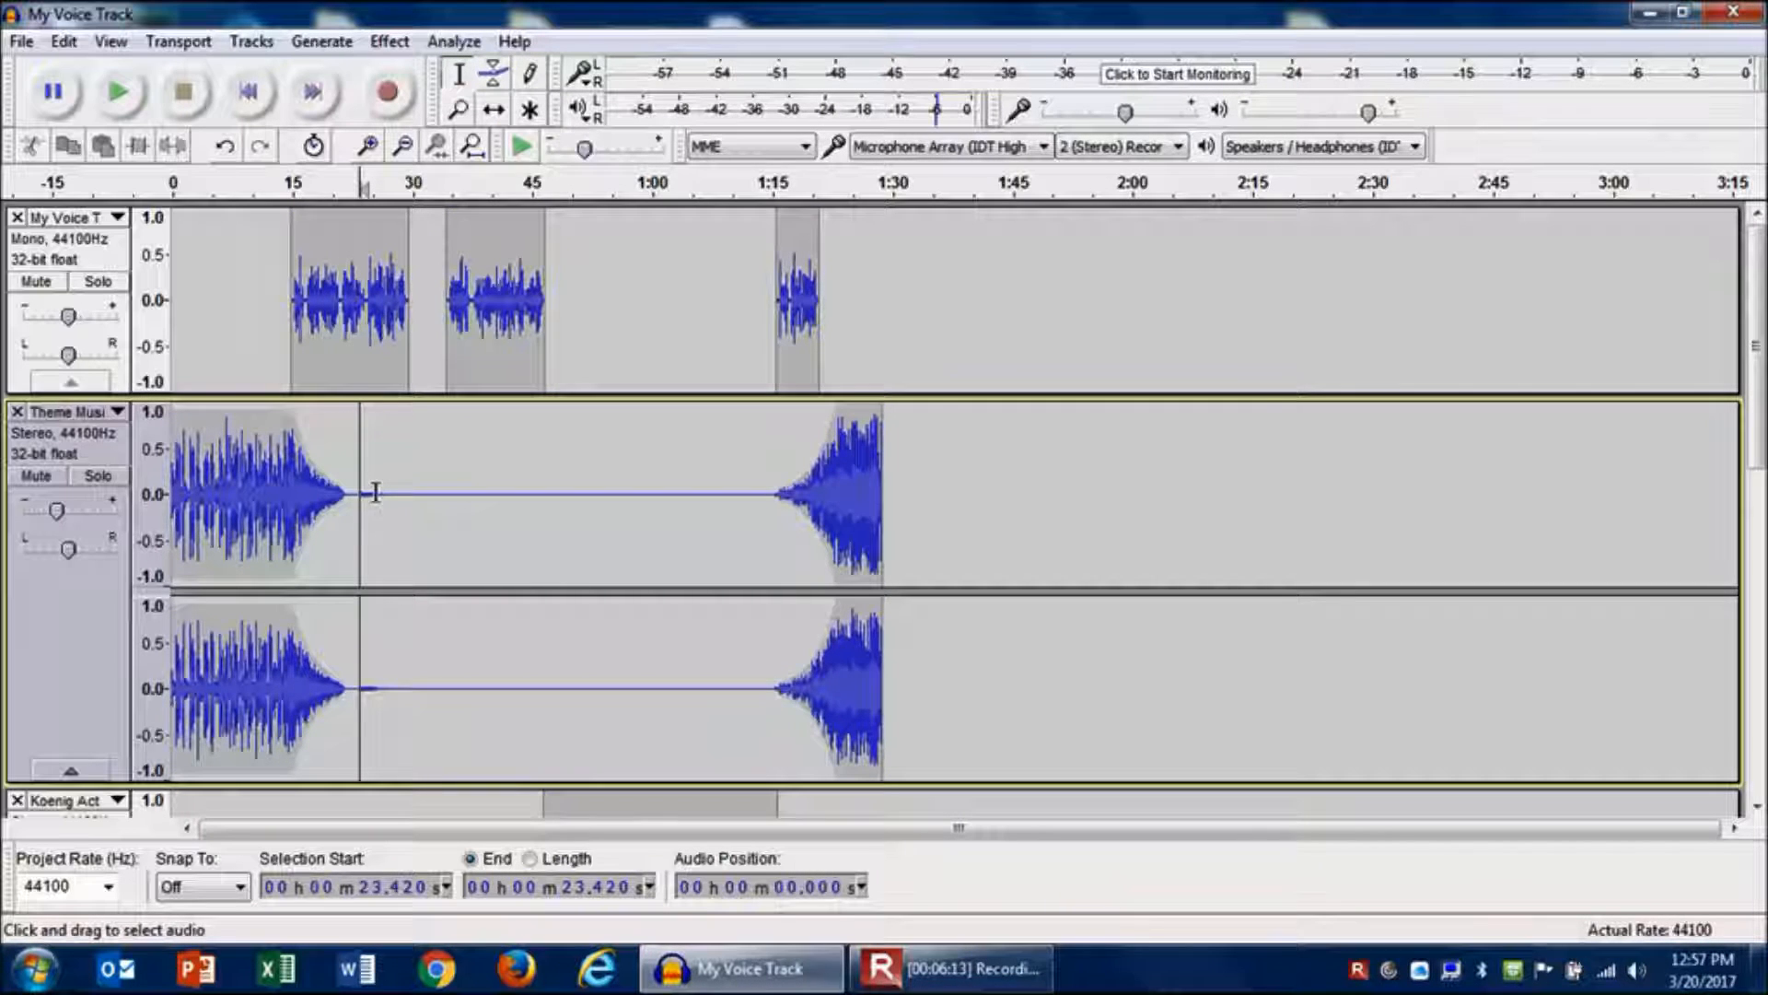
{"action": "left_click", "coordinate": [497, 85]}
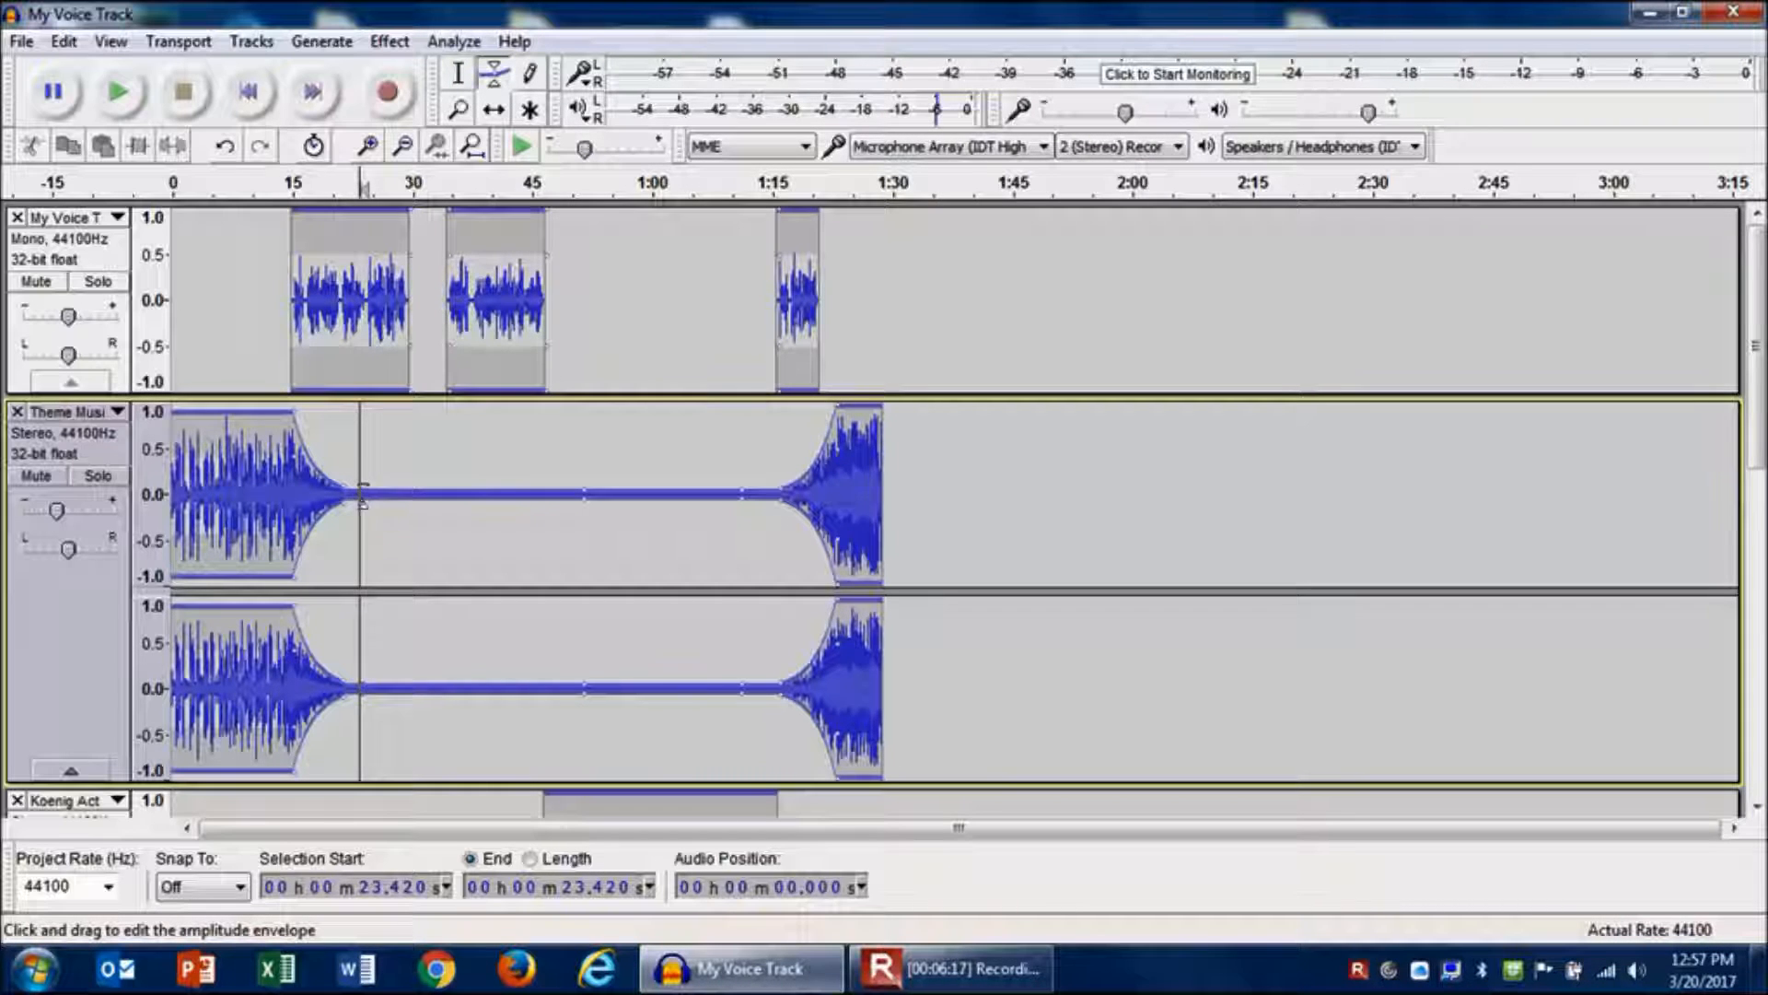
{"action": "left_click", "coordinate": [459, 79]}
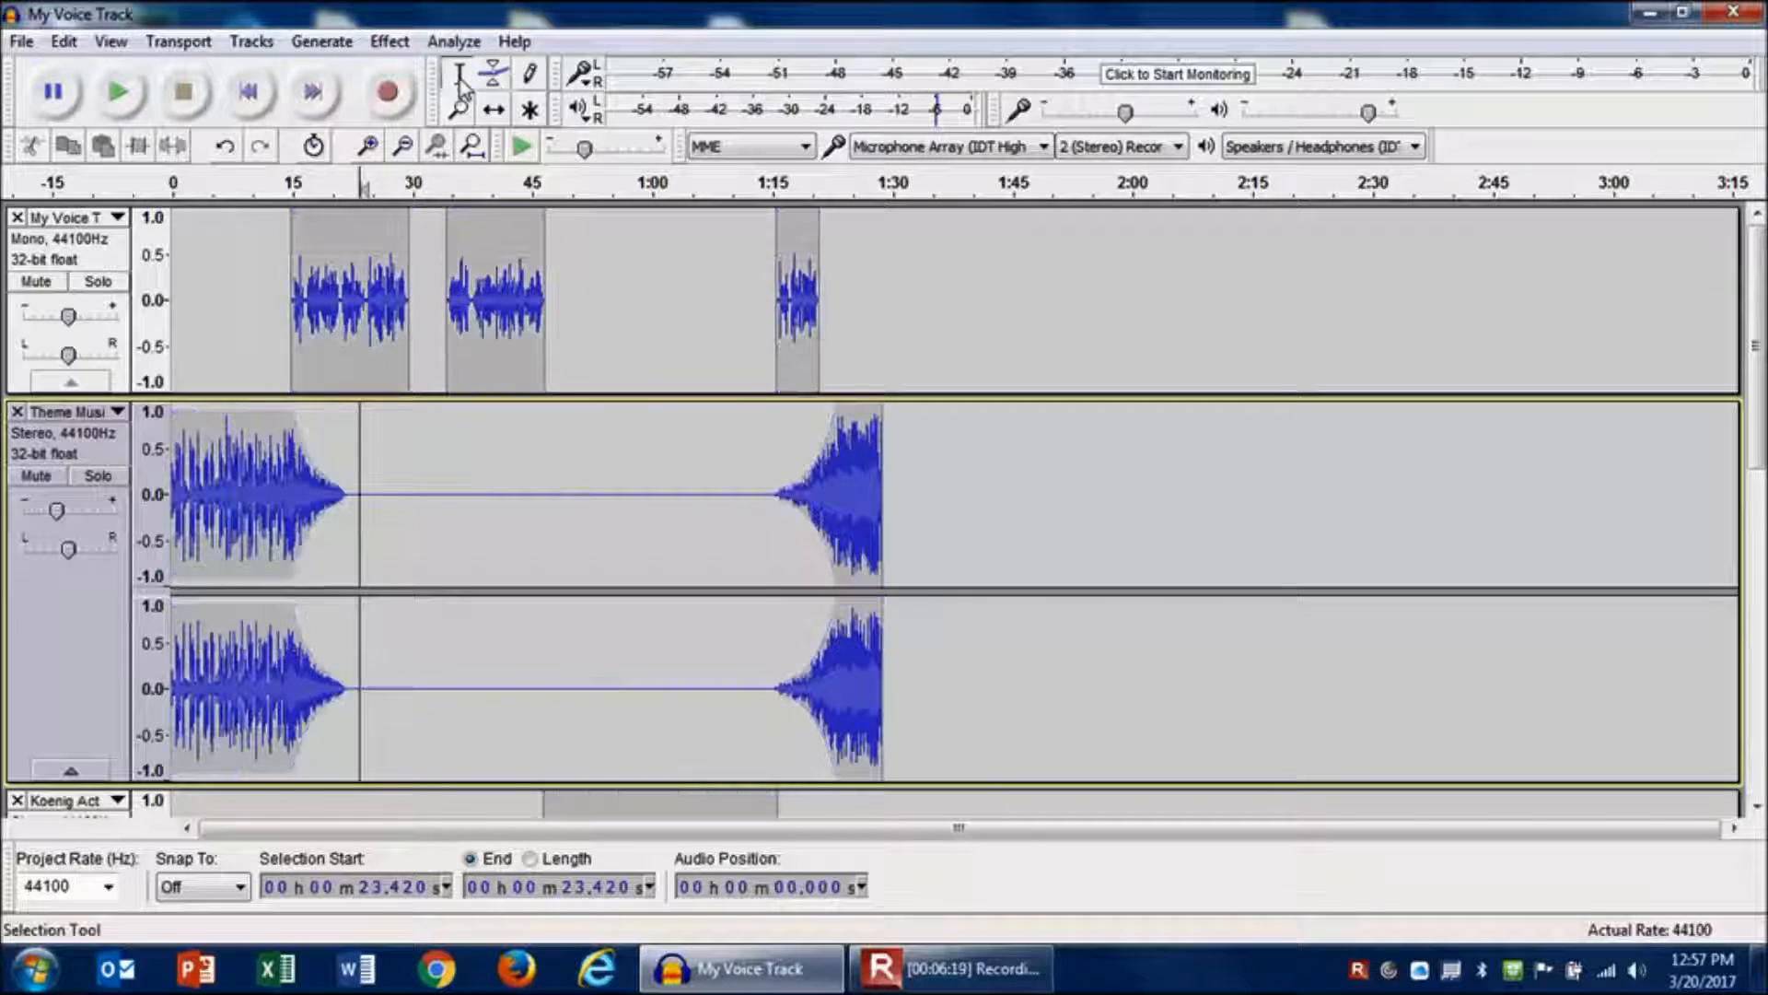
{"action": "left_click", "coordinate": [855, 478]}
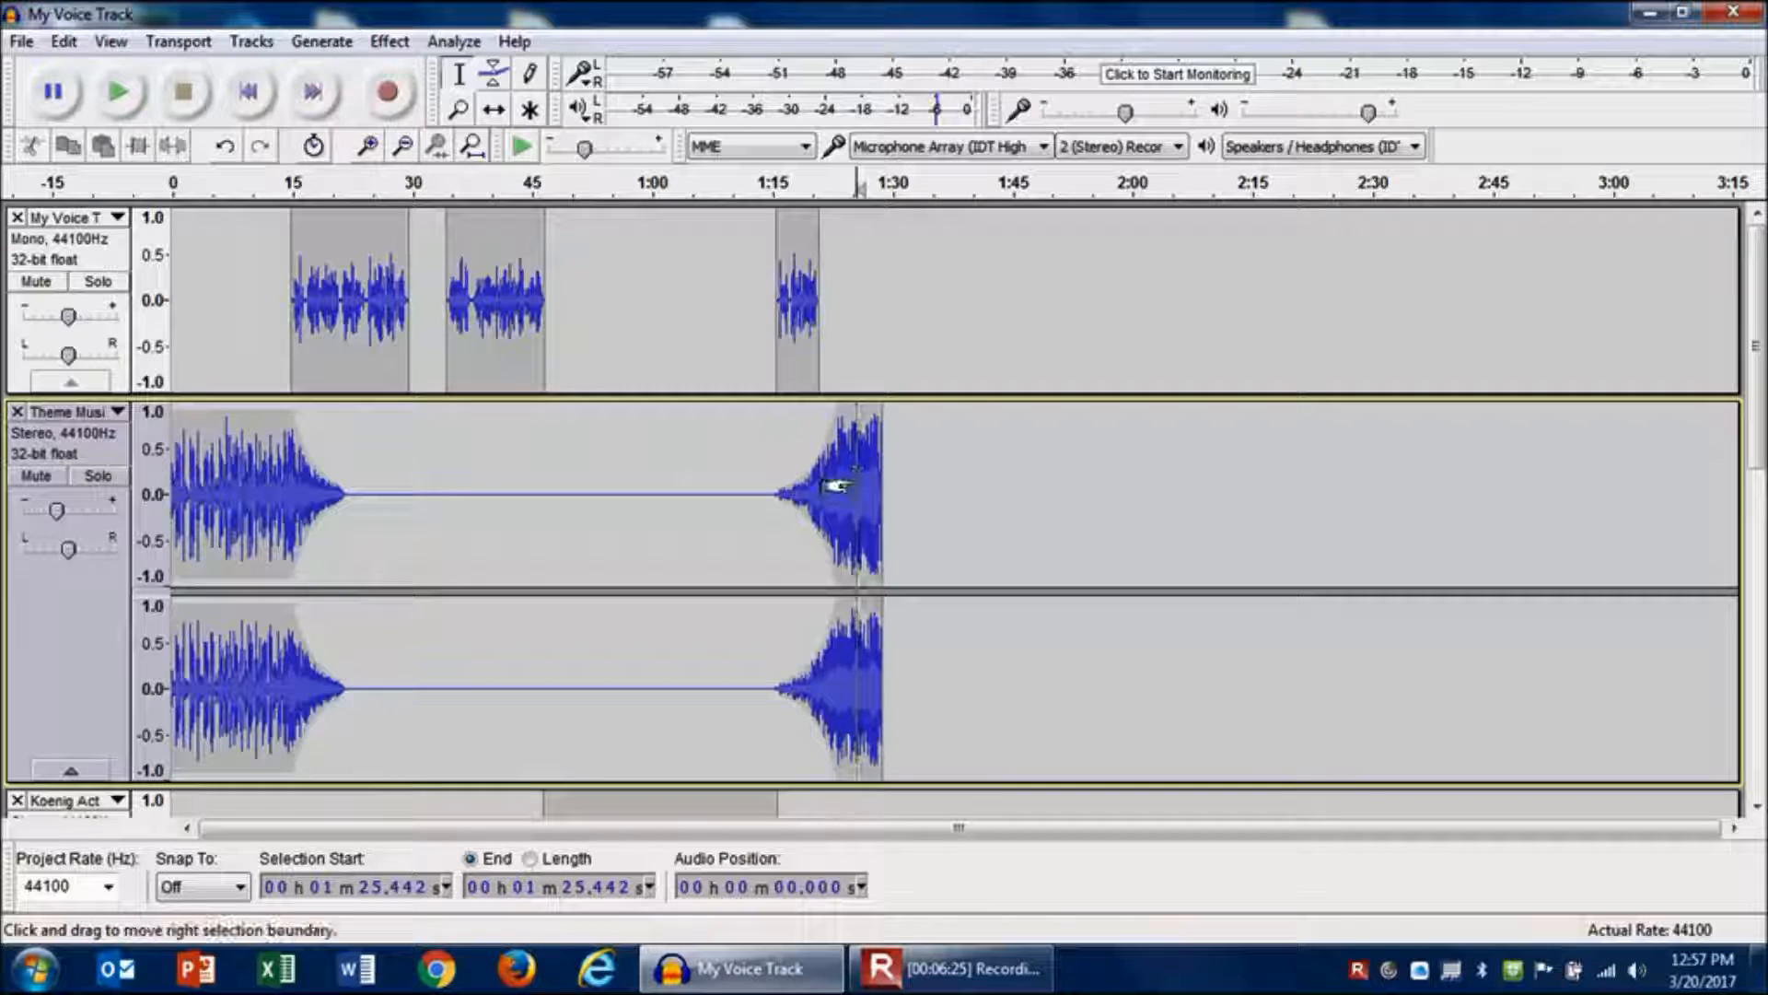
{"action": "left_click", "coordinate": [494, 73]}
{"action": "left_click_drag", "start_coordinate": [884, 419], "coordinate": [889, 409]}
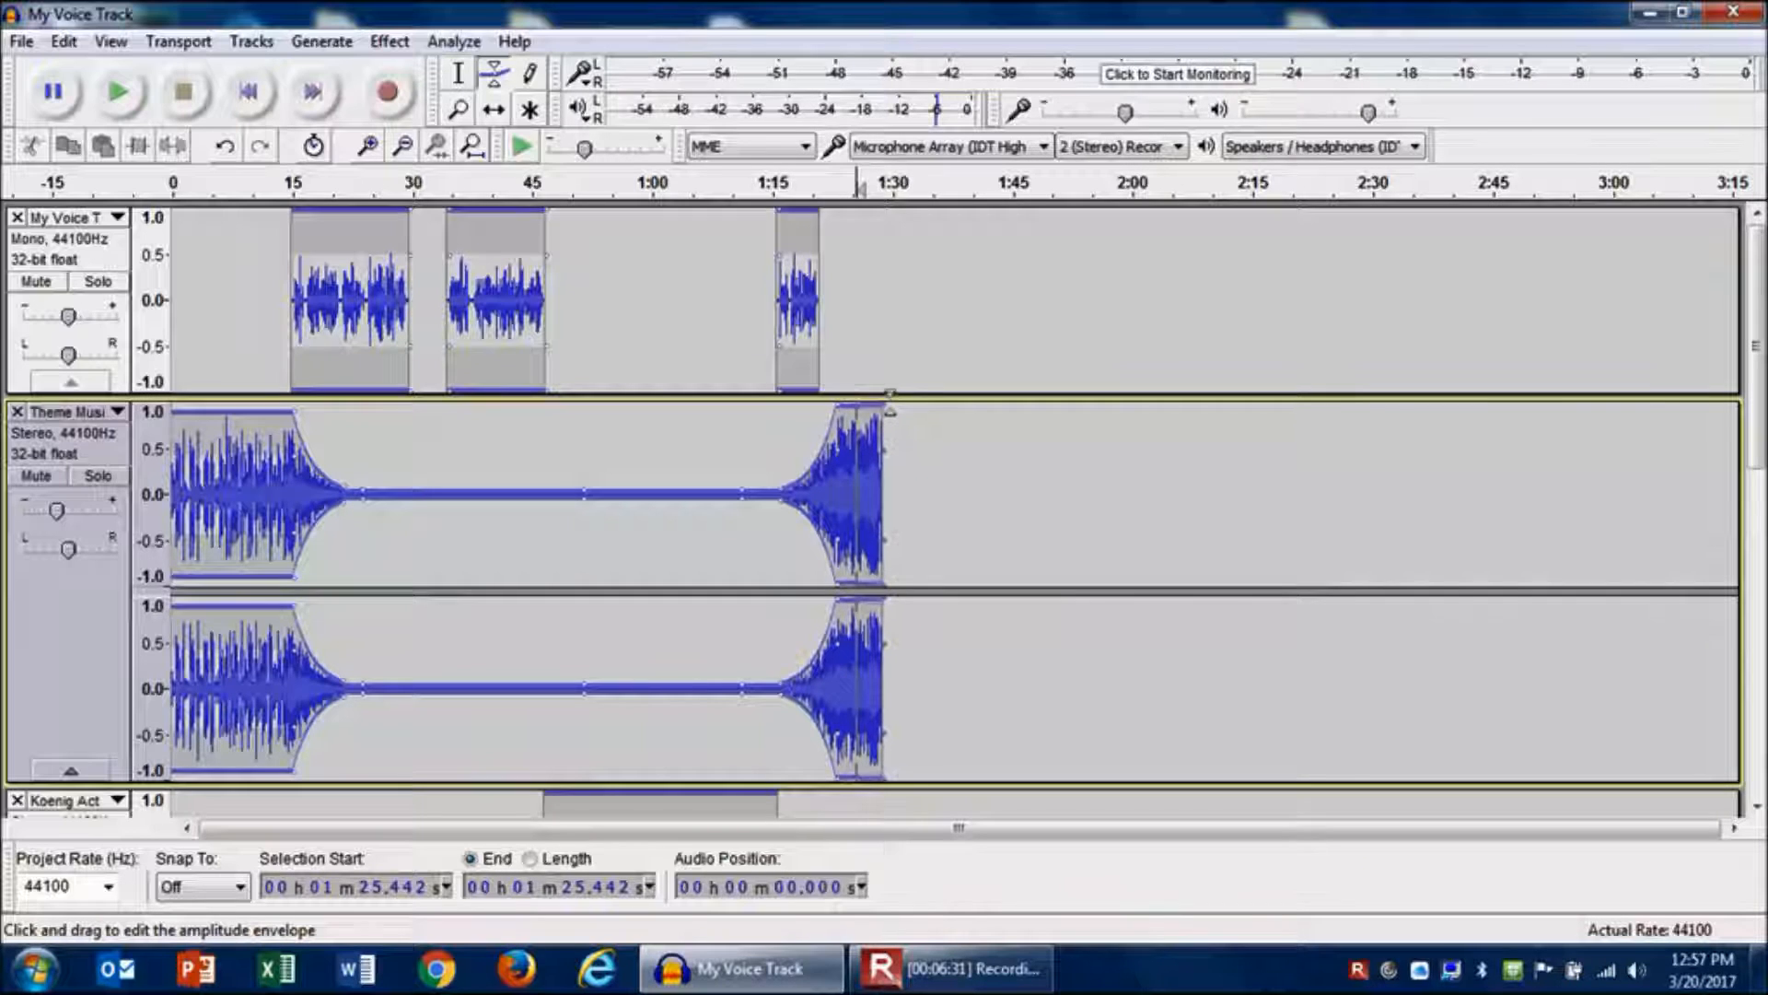
{"action": "left_click", "coordinate": [871, 393]}
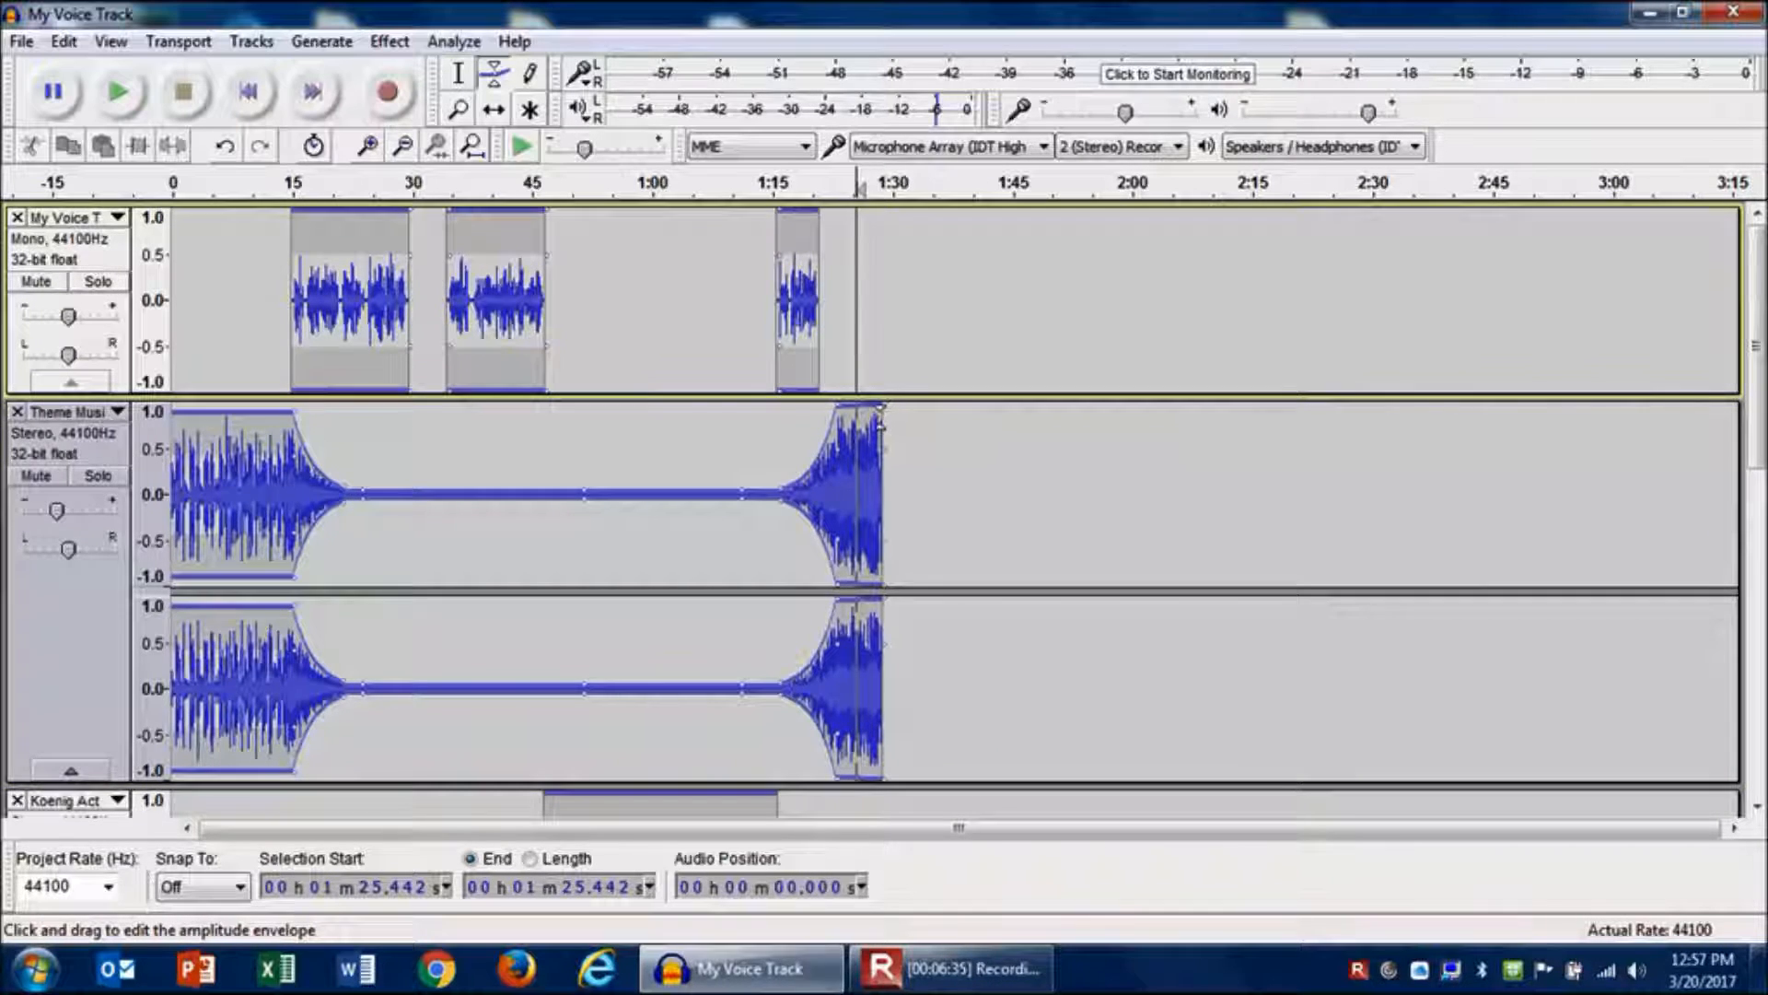
{"action": "left_click_drag", "start_coordinate": [884, 394], "coordinate": [883, 386]}
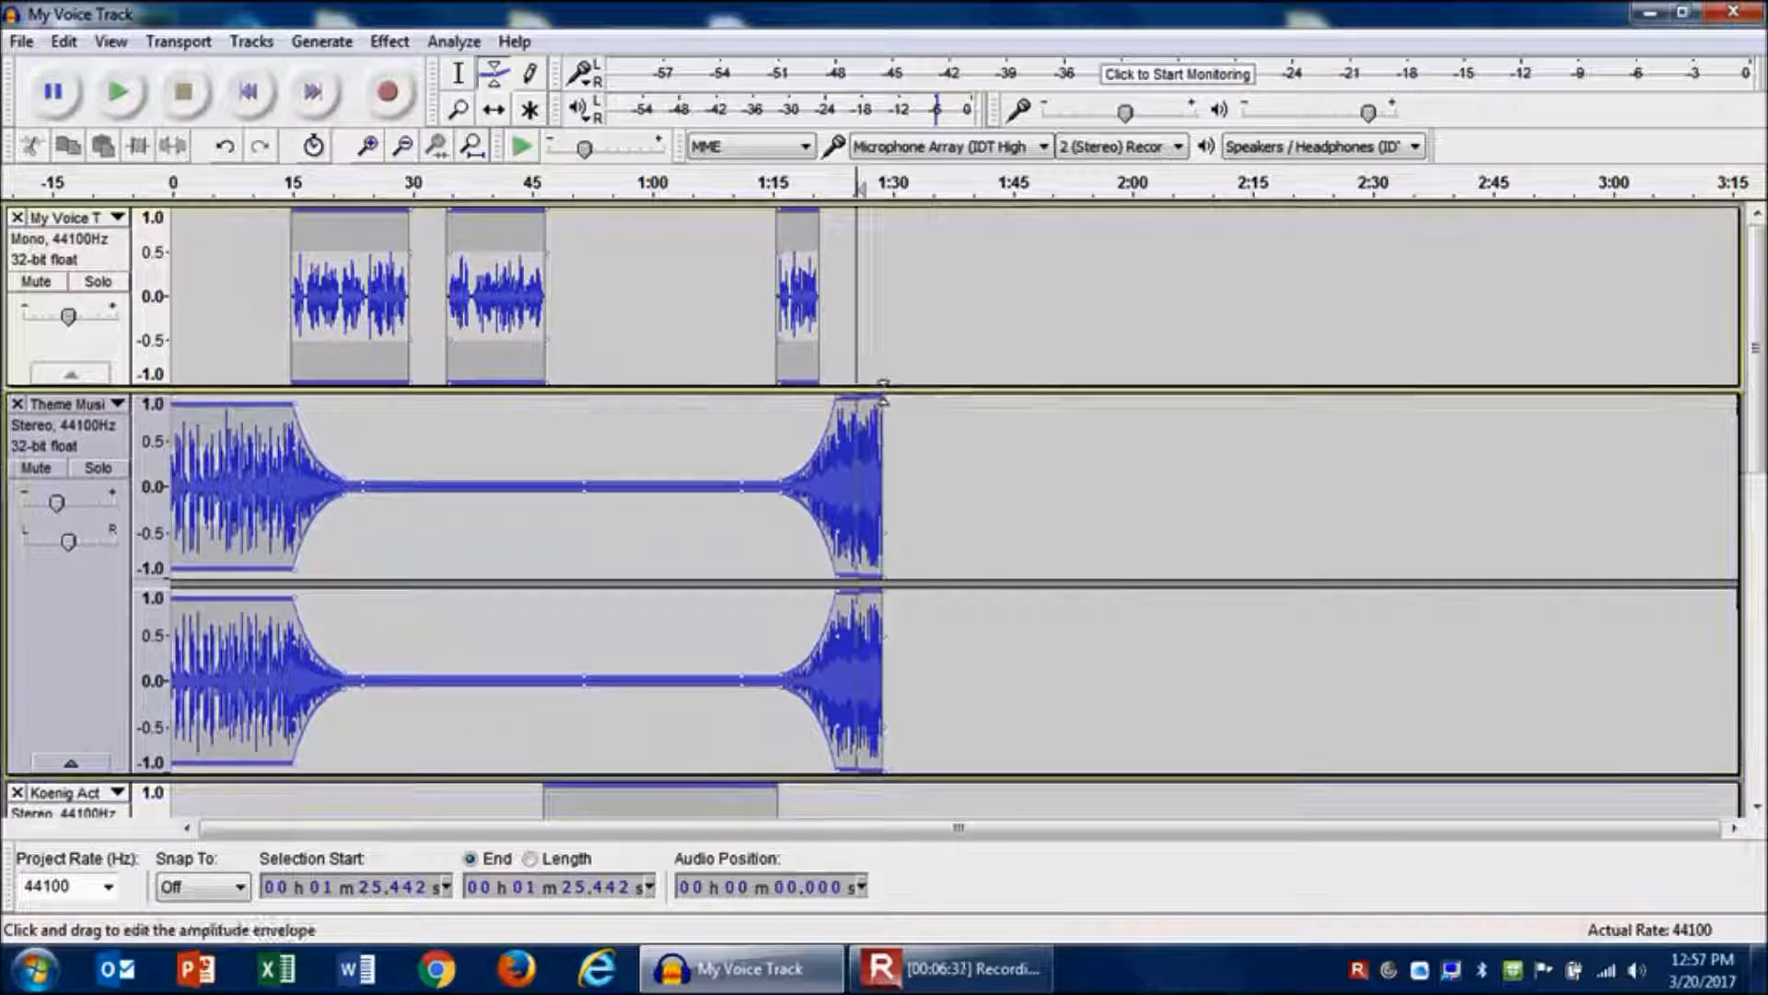
{"action": "left_click", "coordinate": [877, 403]}
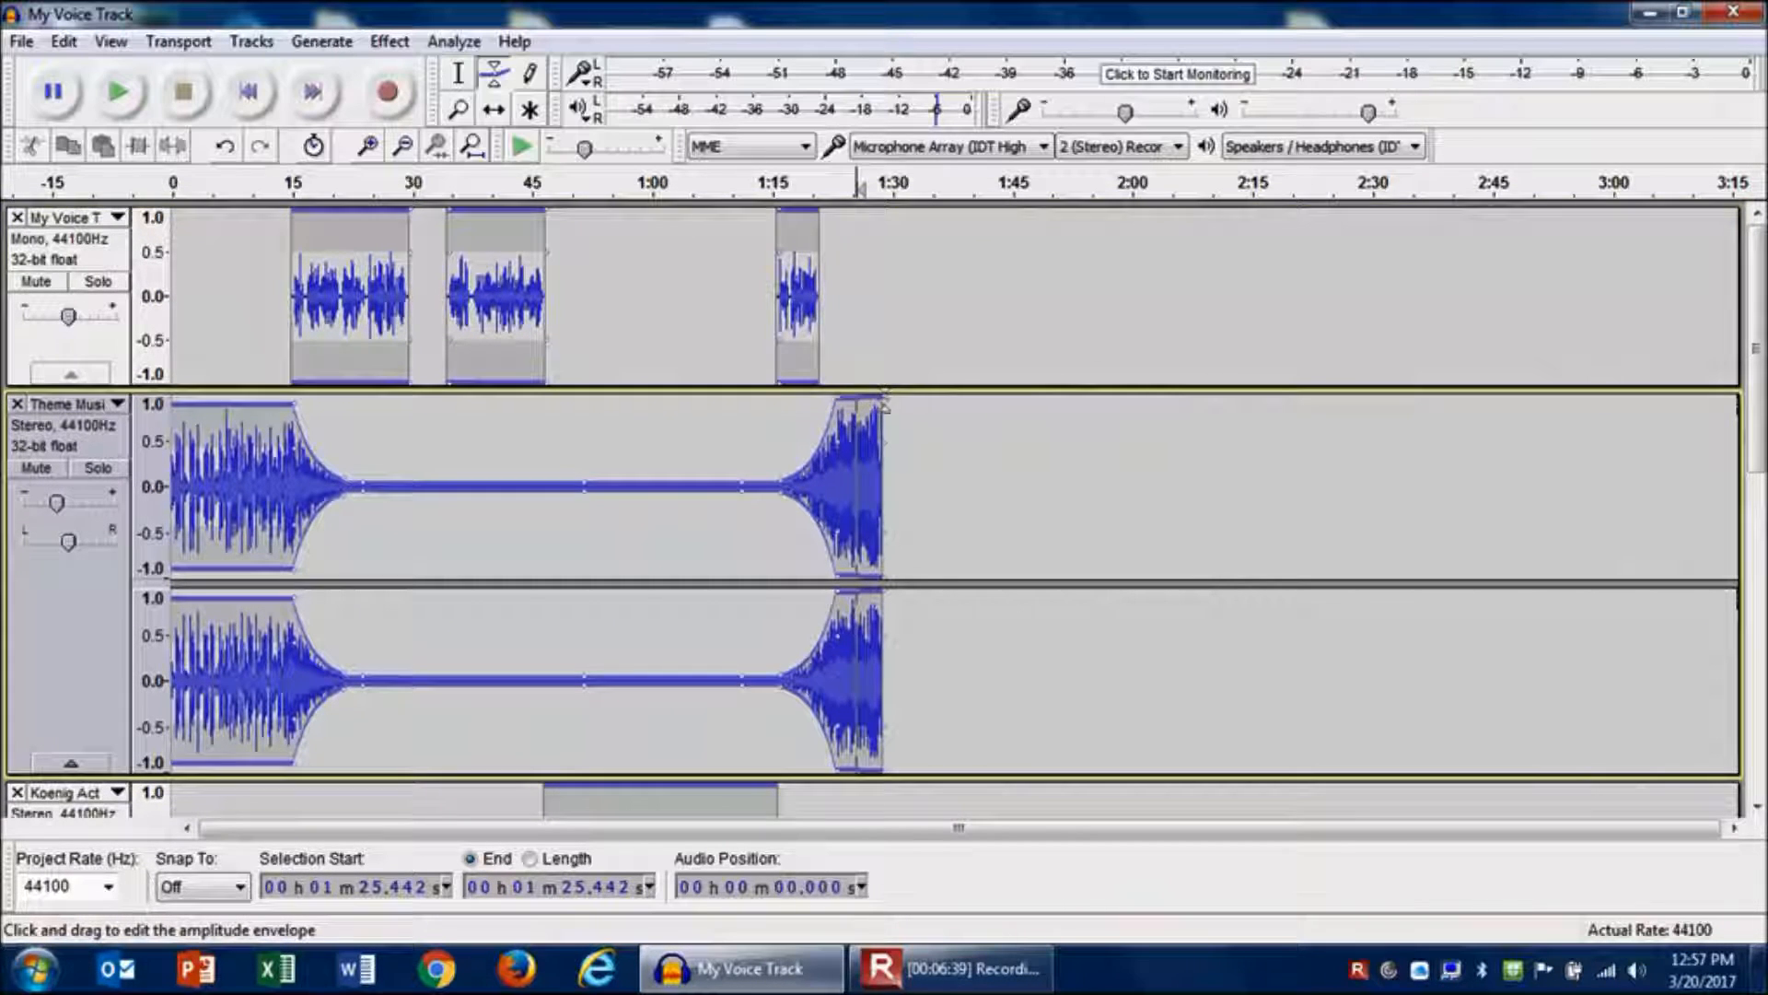
{"action": "mouse_move", "coordinate": [879, 401]}
{"action": "left_mouse_down"}
{"action": "mouse_move", "coordinate": [892, 447]}
{"action": "mouse_move", "coordinate": [860, 451]}
{"action": "mouse_move", "coordinate": [869, 374]}
{"action": "left_mouse_up"}
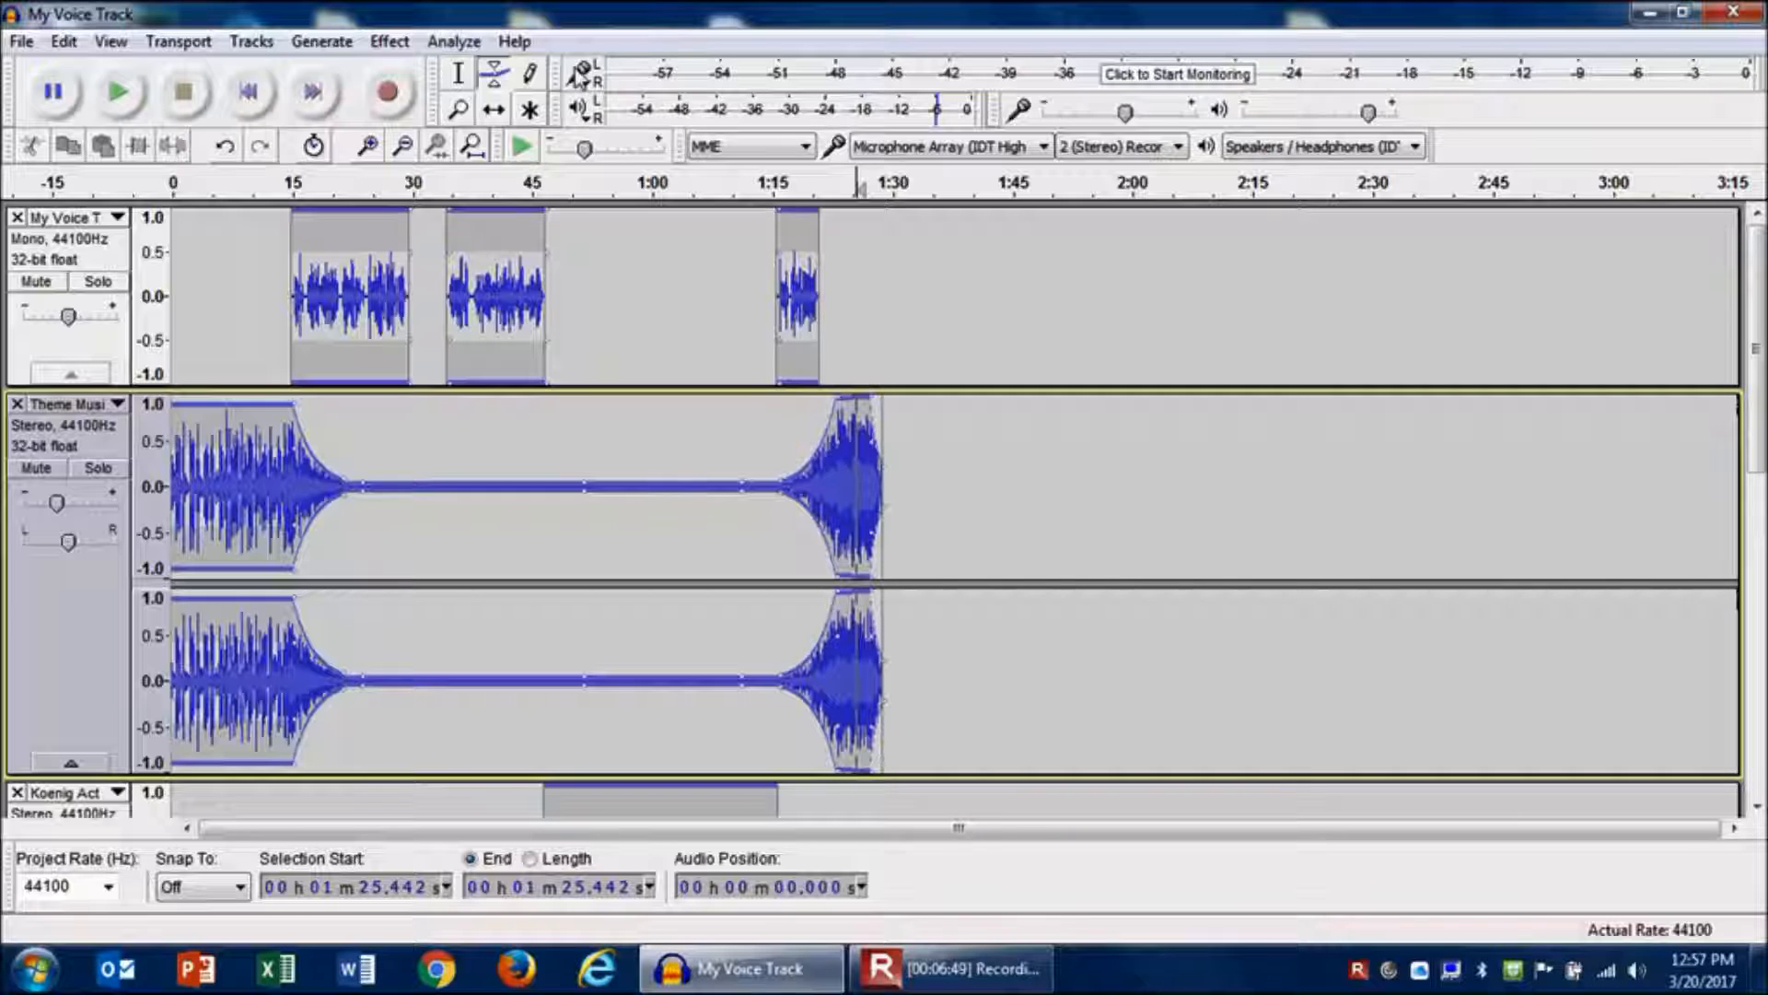
- Switch to the Selection tool and play the project from about 1:14.1
{"action": "left_click", "coordinate": [460, 73]}
{"action": "left_click", "coordinate": [766, 295]}
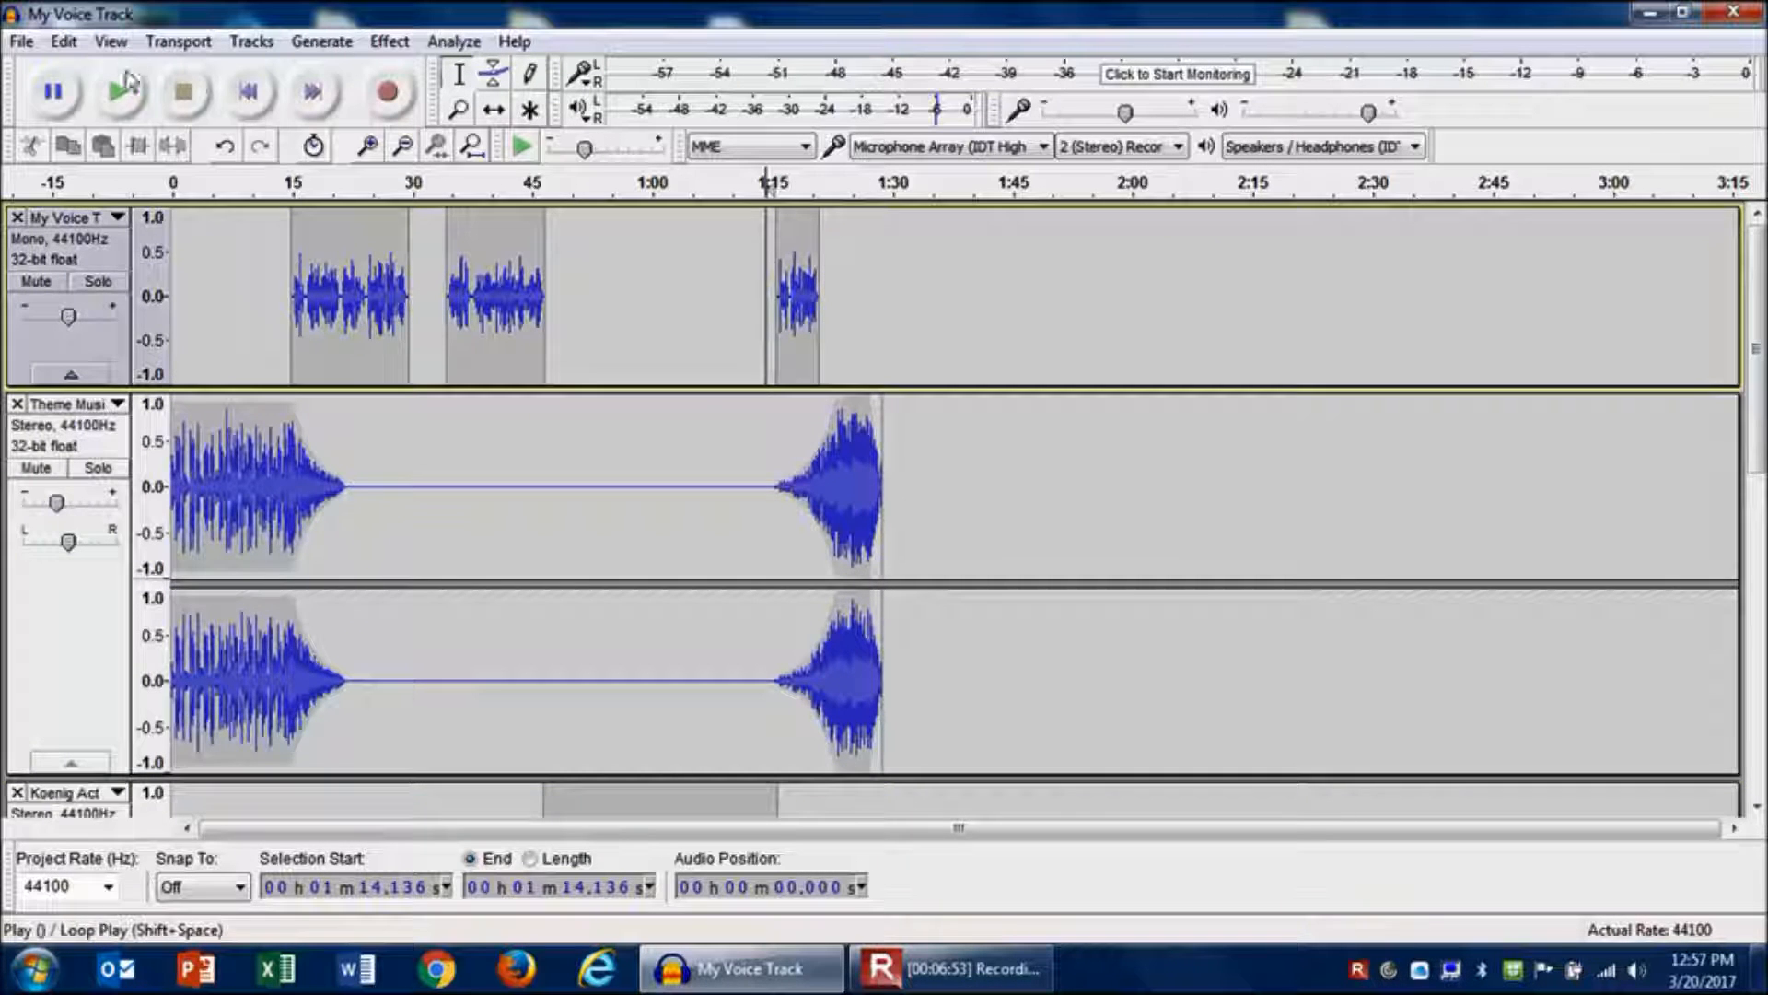
{"action": "left_click", "coordinate": [125, 90]}
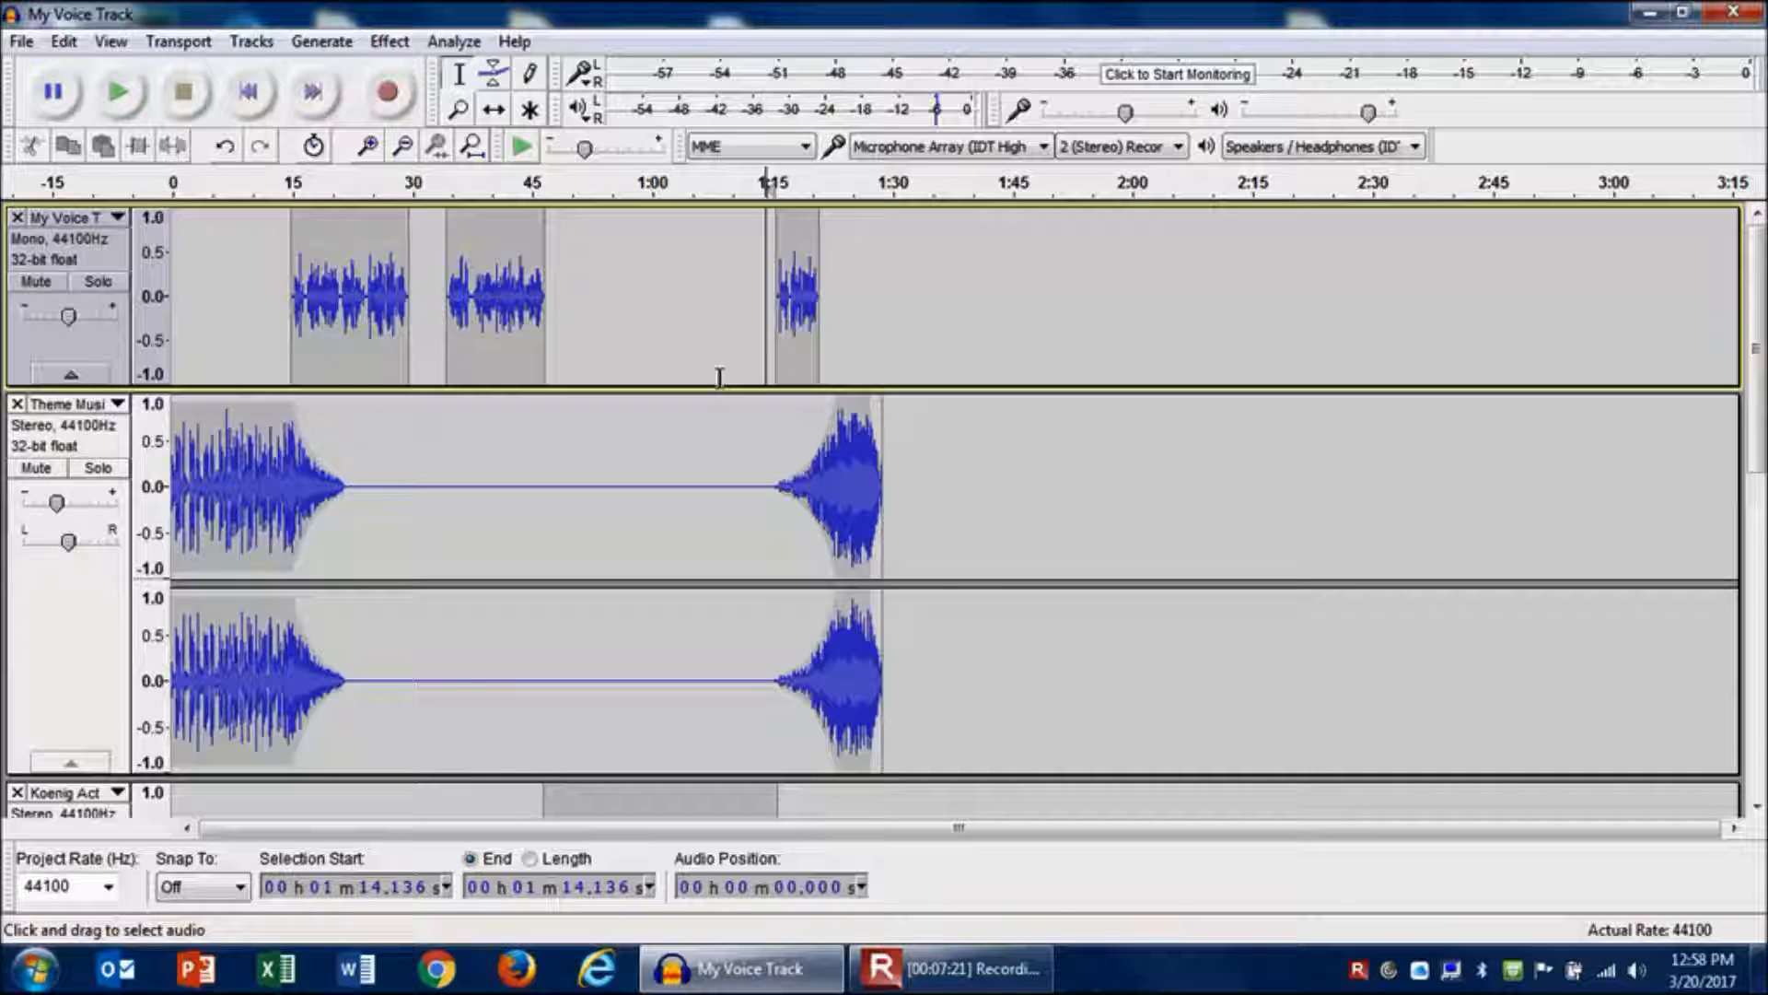
- Save the project as My Voice Track.aup in the Practice Audio Clips folder
{"action": "left_click", "coordinate": [21, 41]}
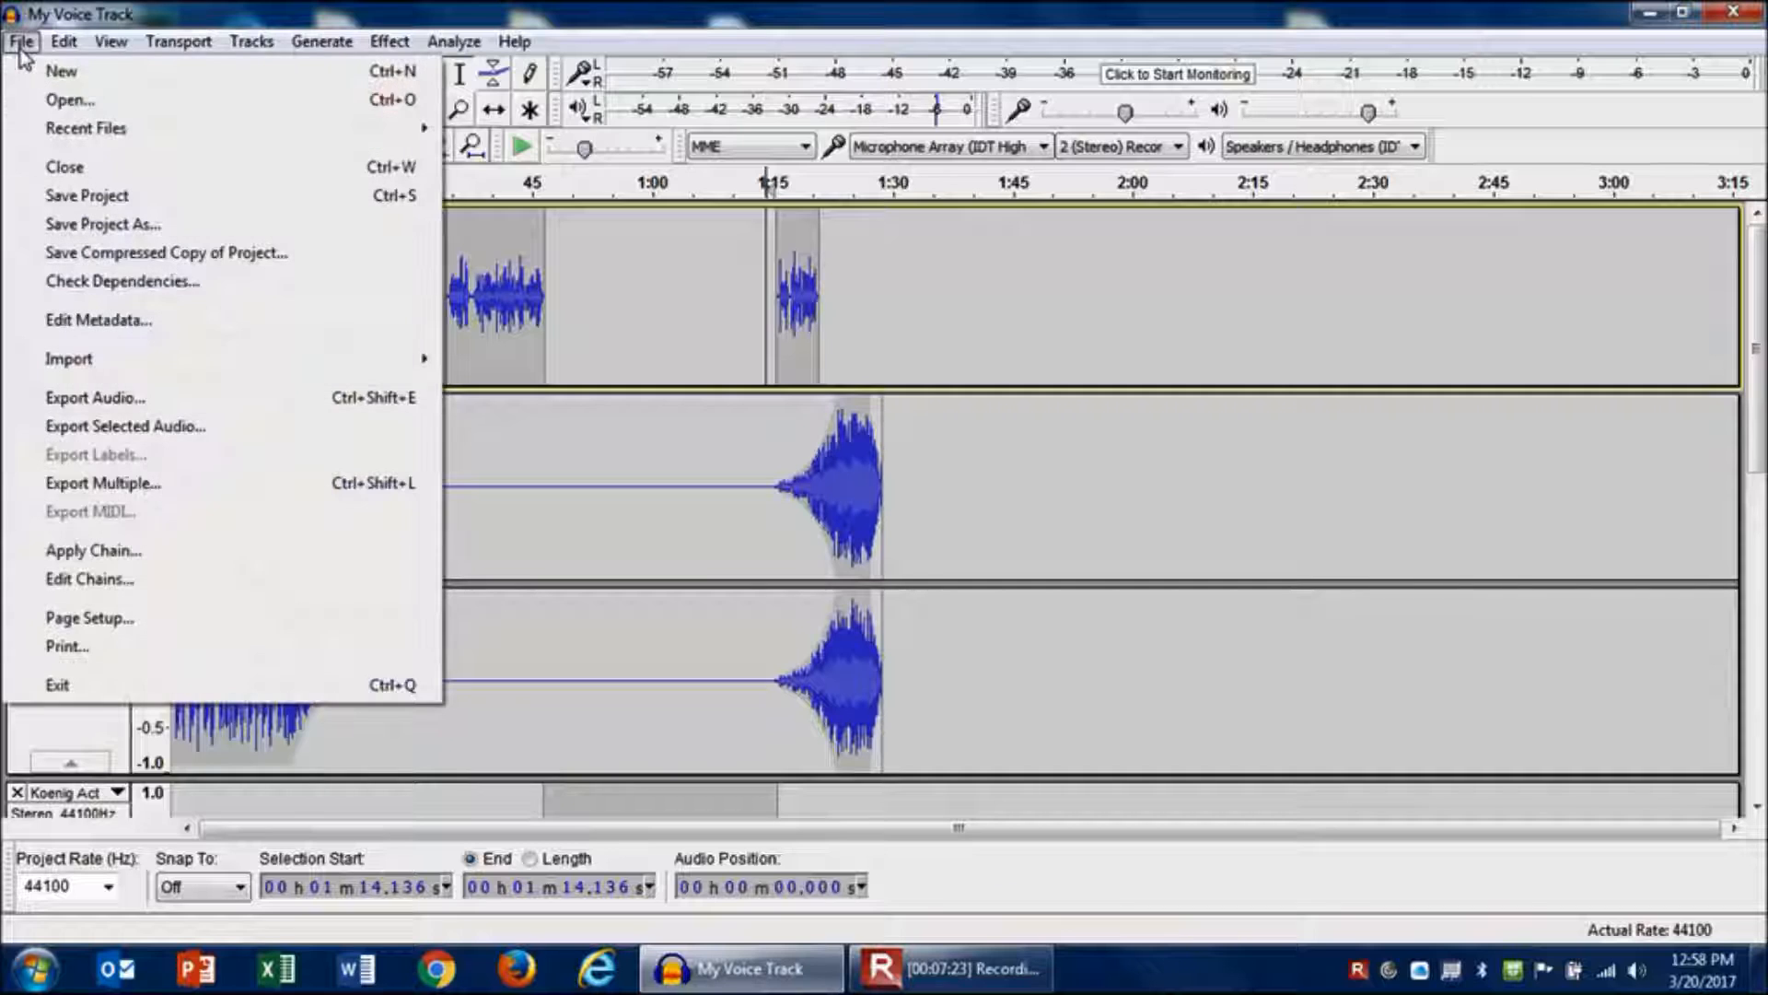
{"action": "left_click", "coordinate": [81, 196]}
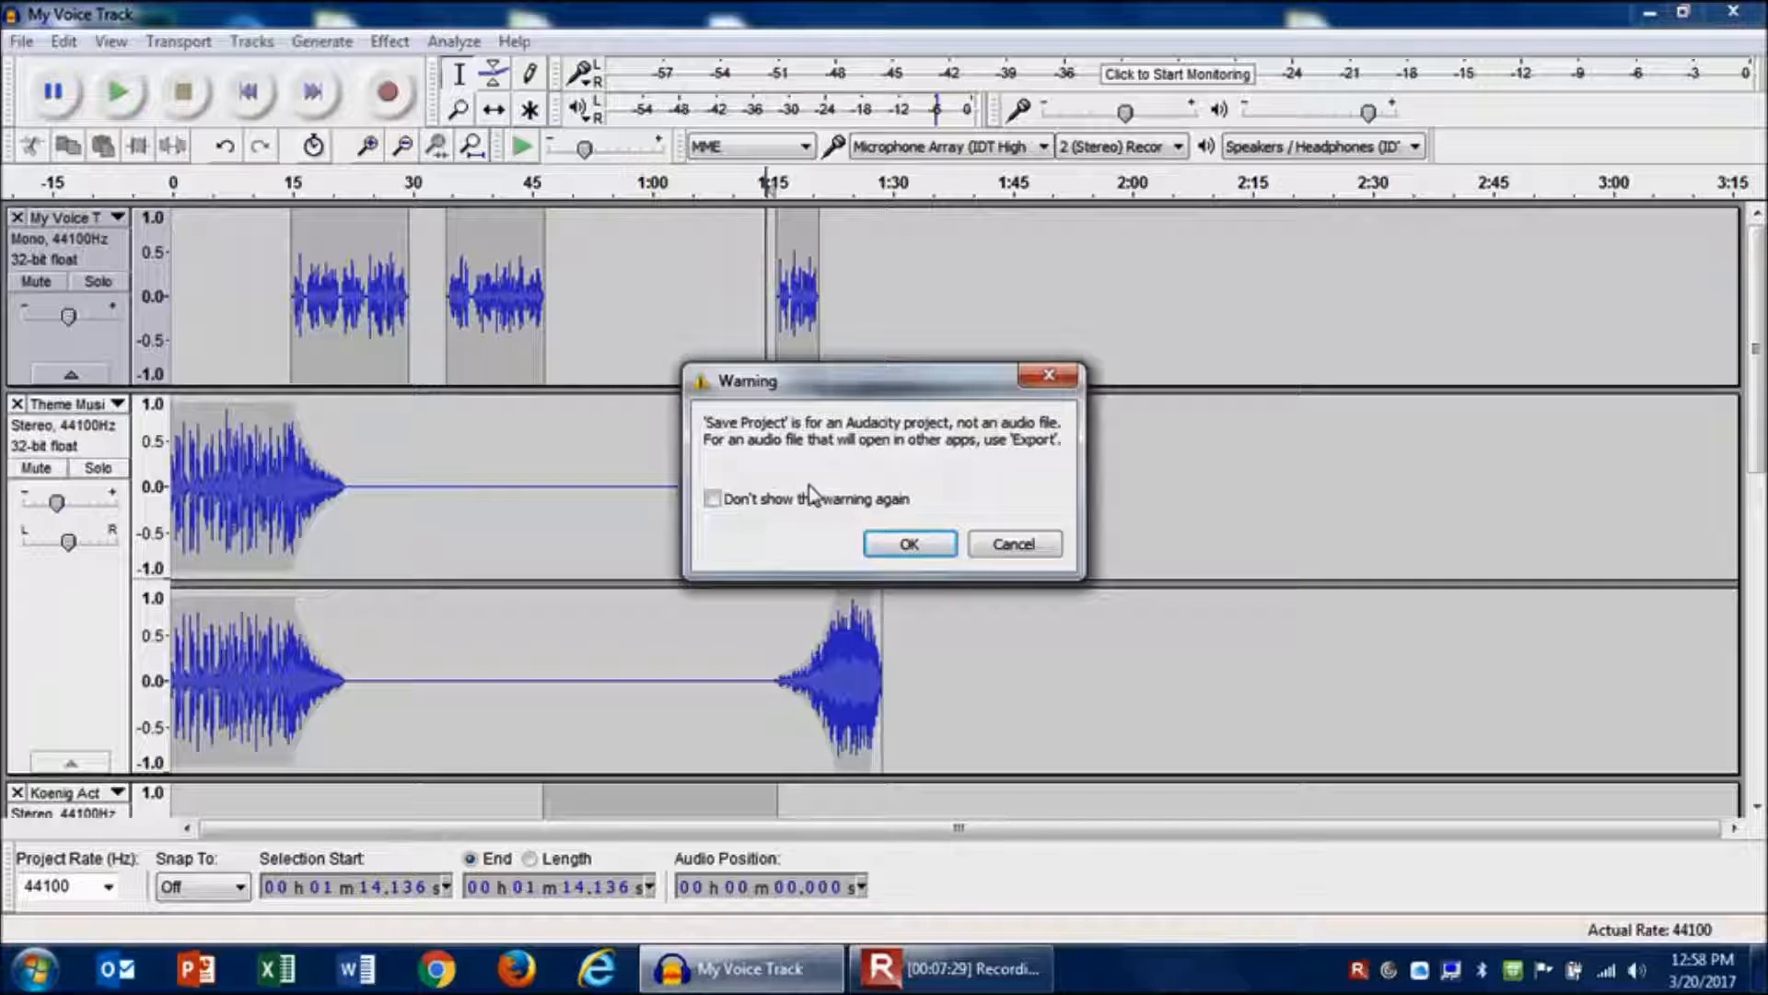
{"action": "left_click", "coordinate": [909, 546]}
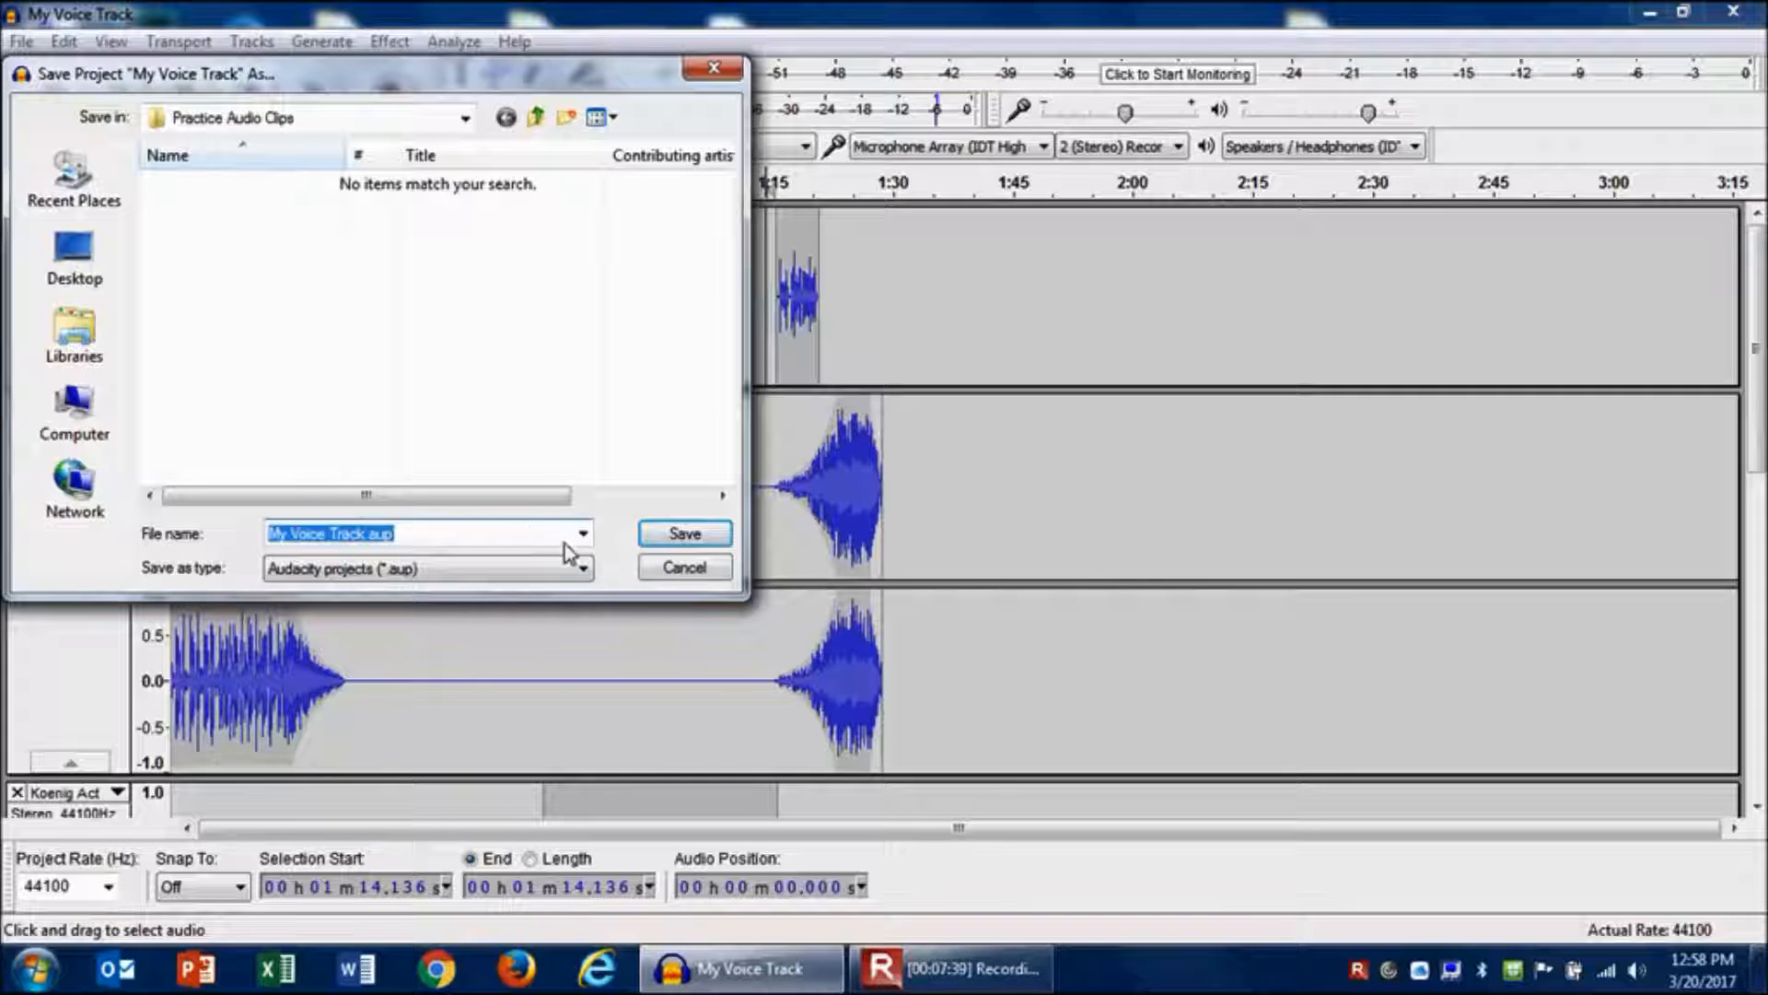
{"action": "left_click", "coordinate": [668, 540]}
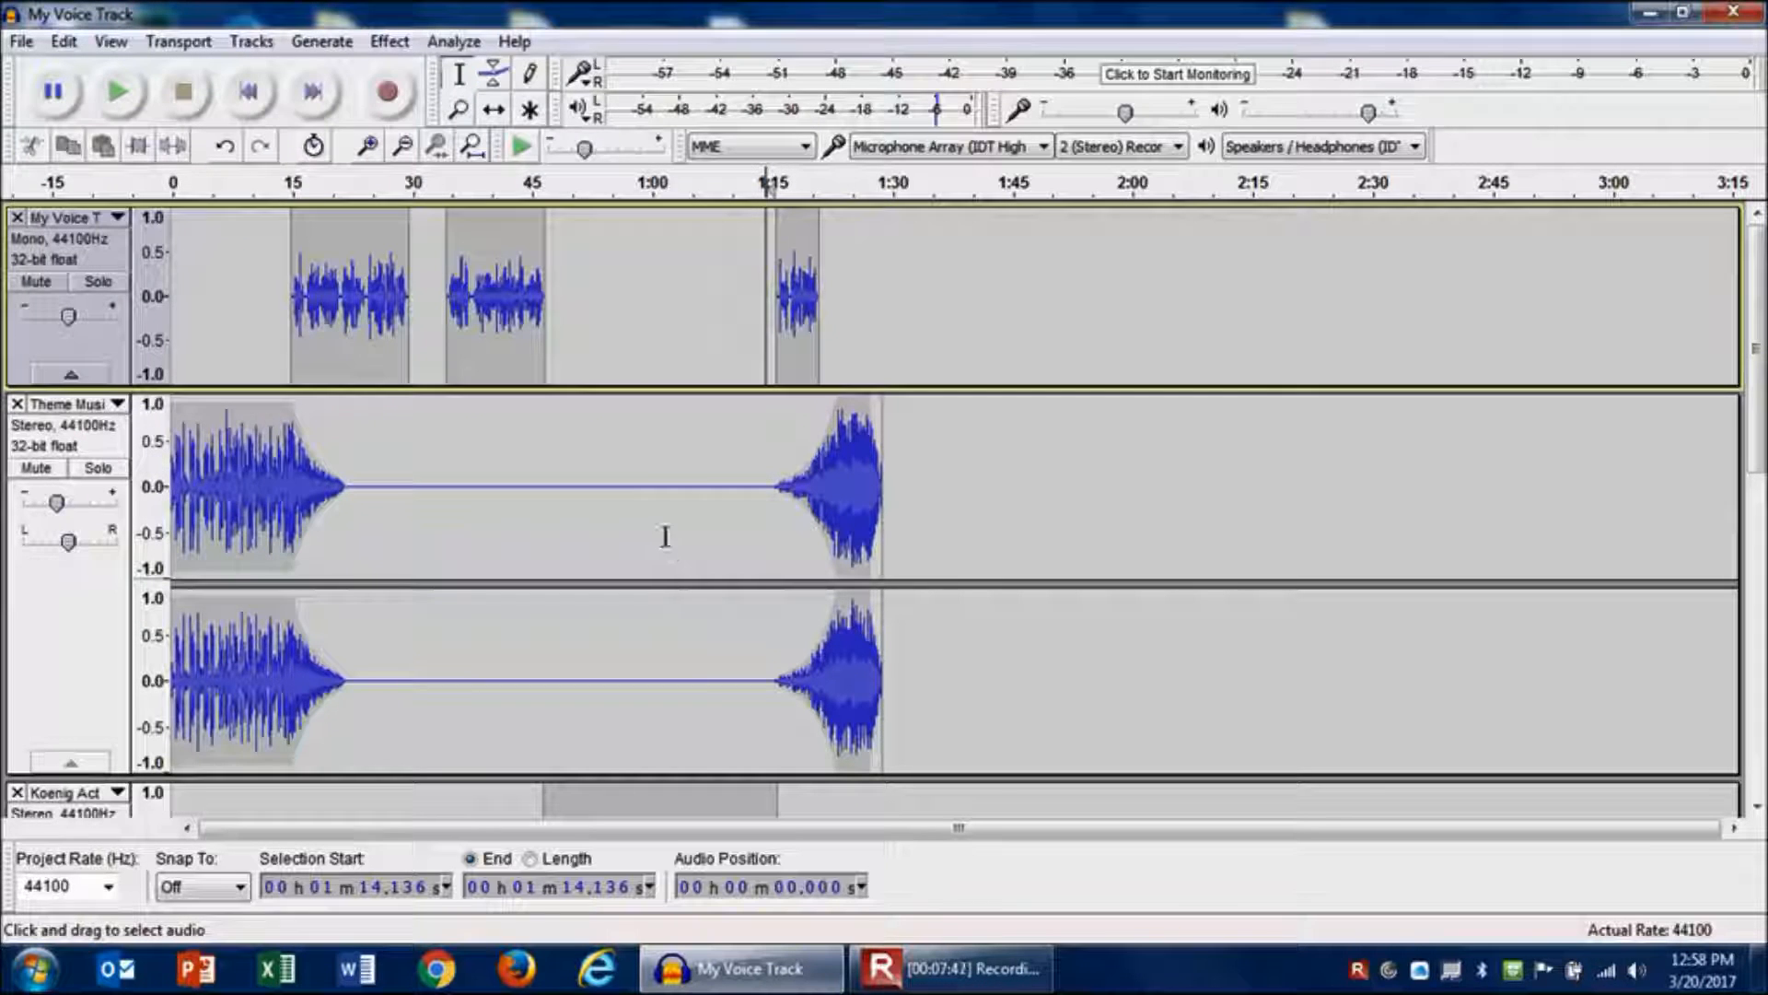
- Export the mix to the Practice Audio Clips folder as My Podcast in WAV (Microsoft) signed 16 bit PCM format
{"action": "left_click", "coordinate": [21, 46]}
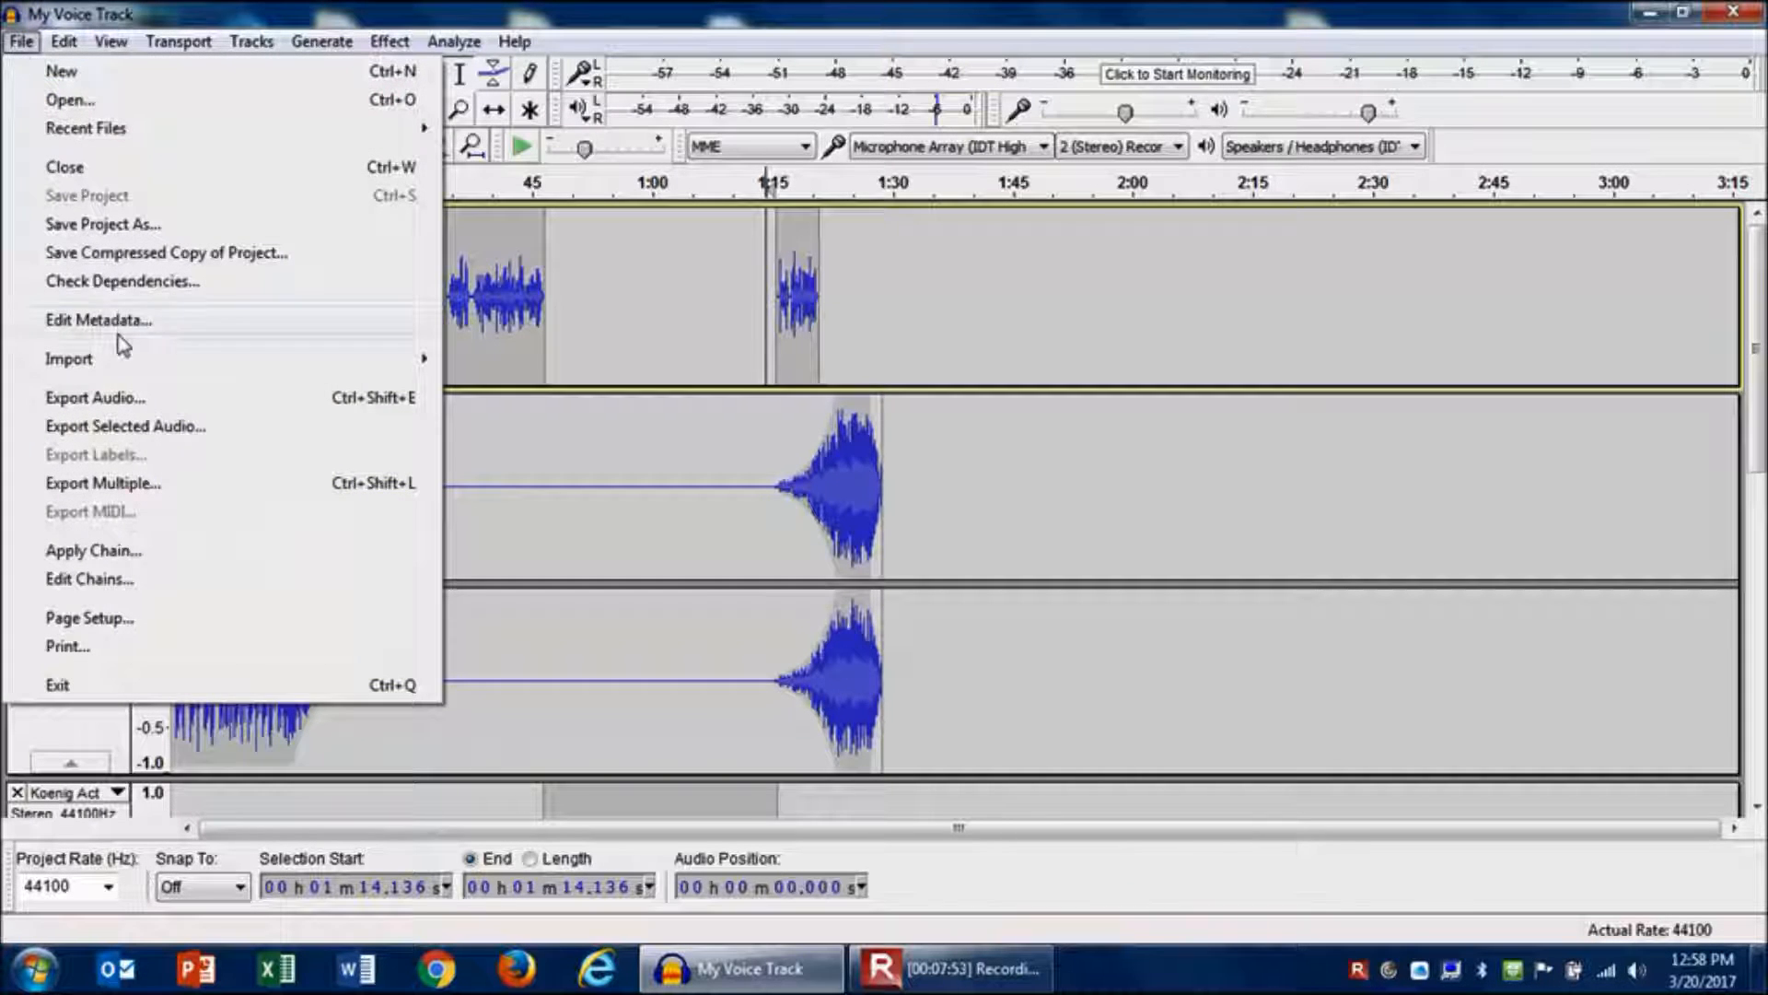
{"action": "left_click", "coordinate": [100, 405]}
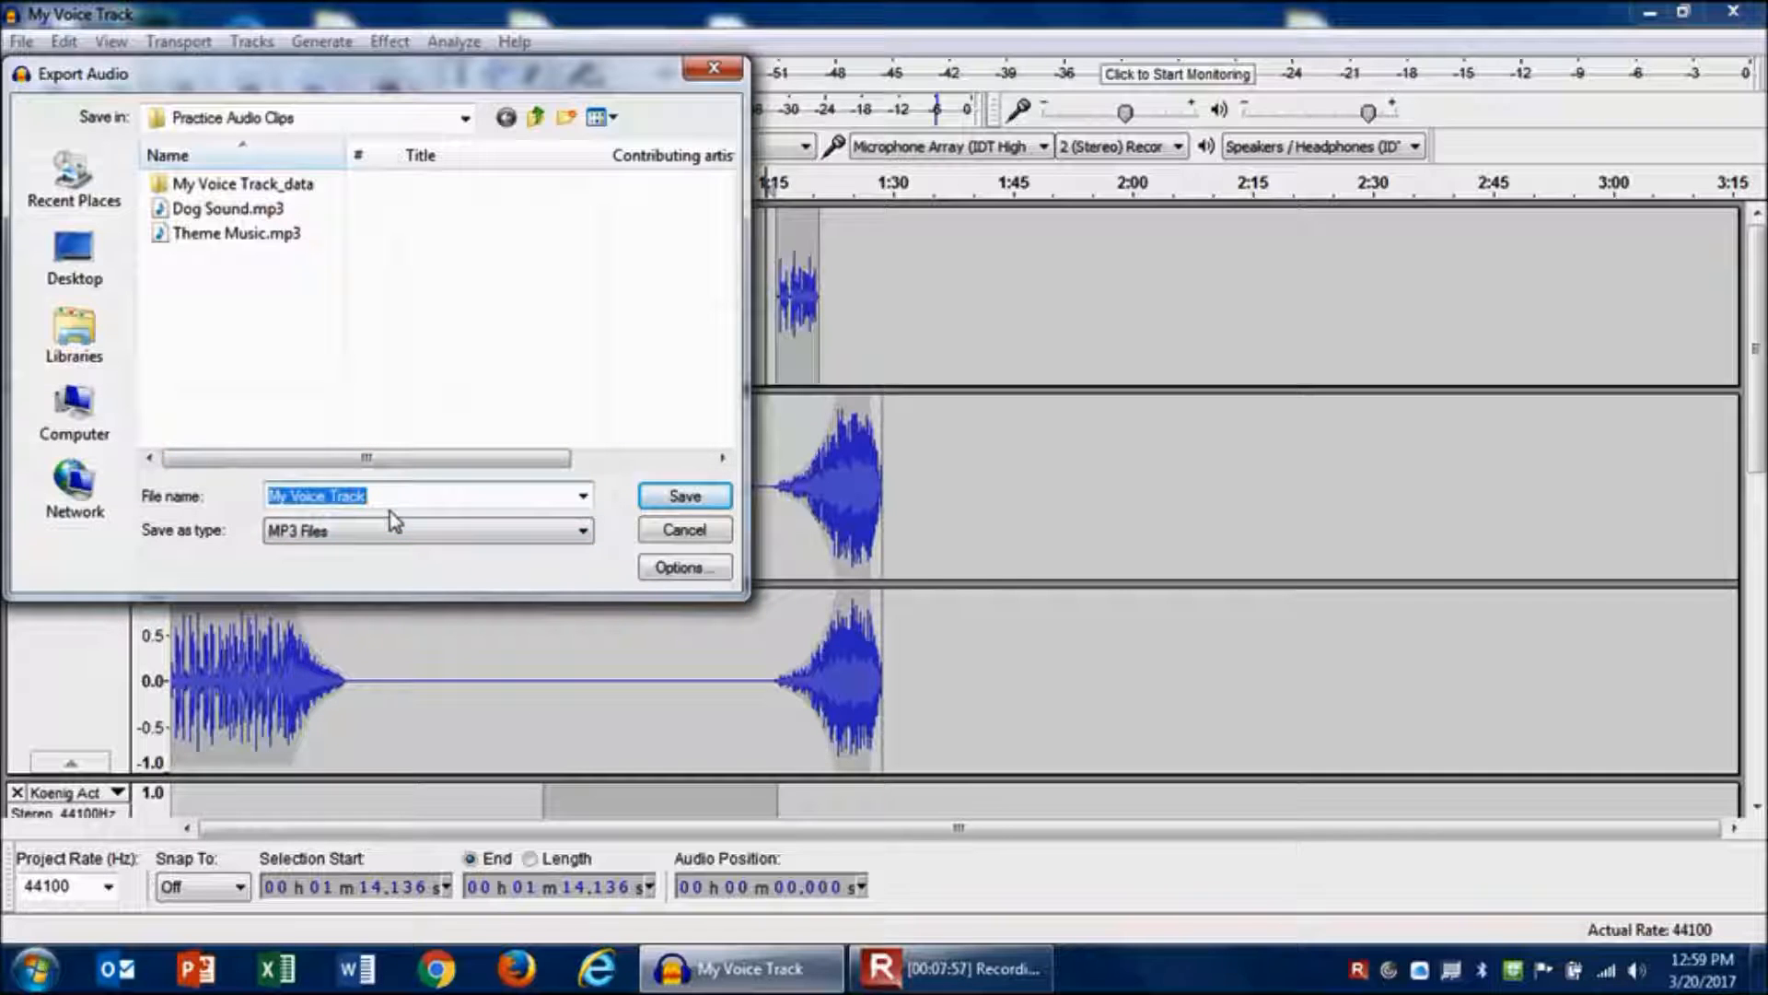
{"action": "type", "text": "My Podcast"}
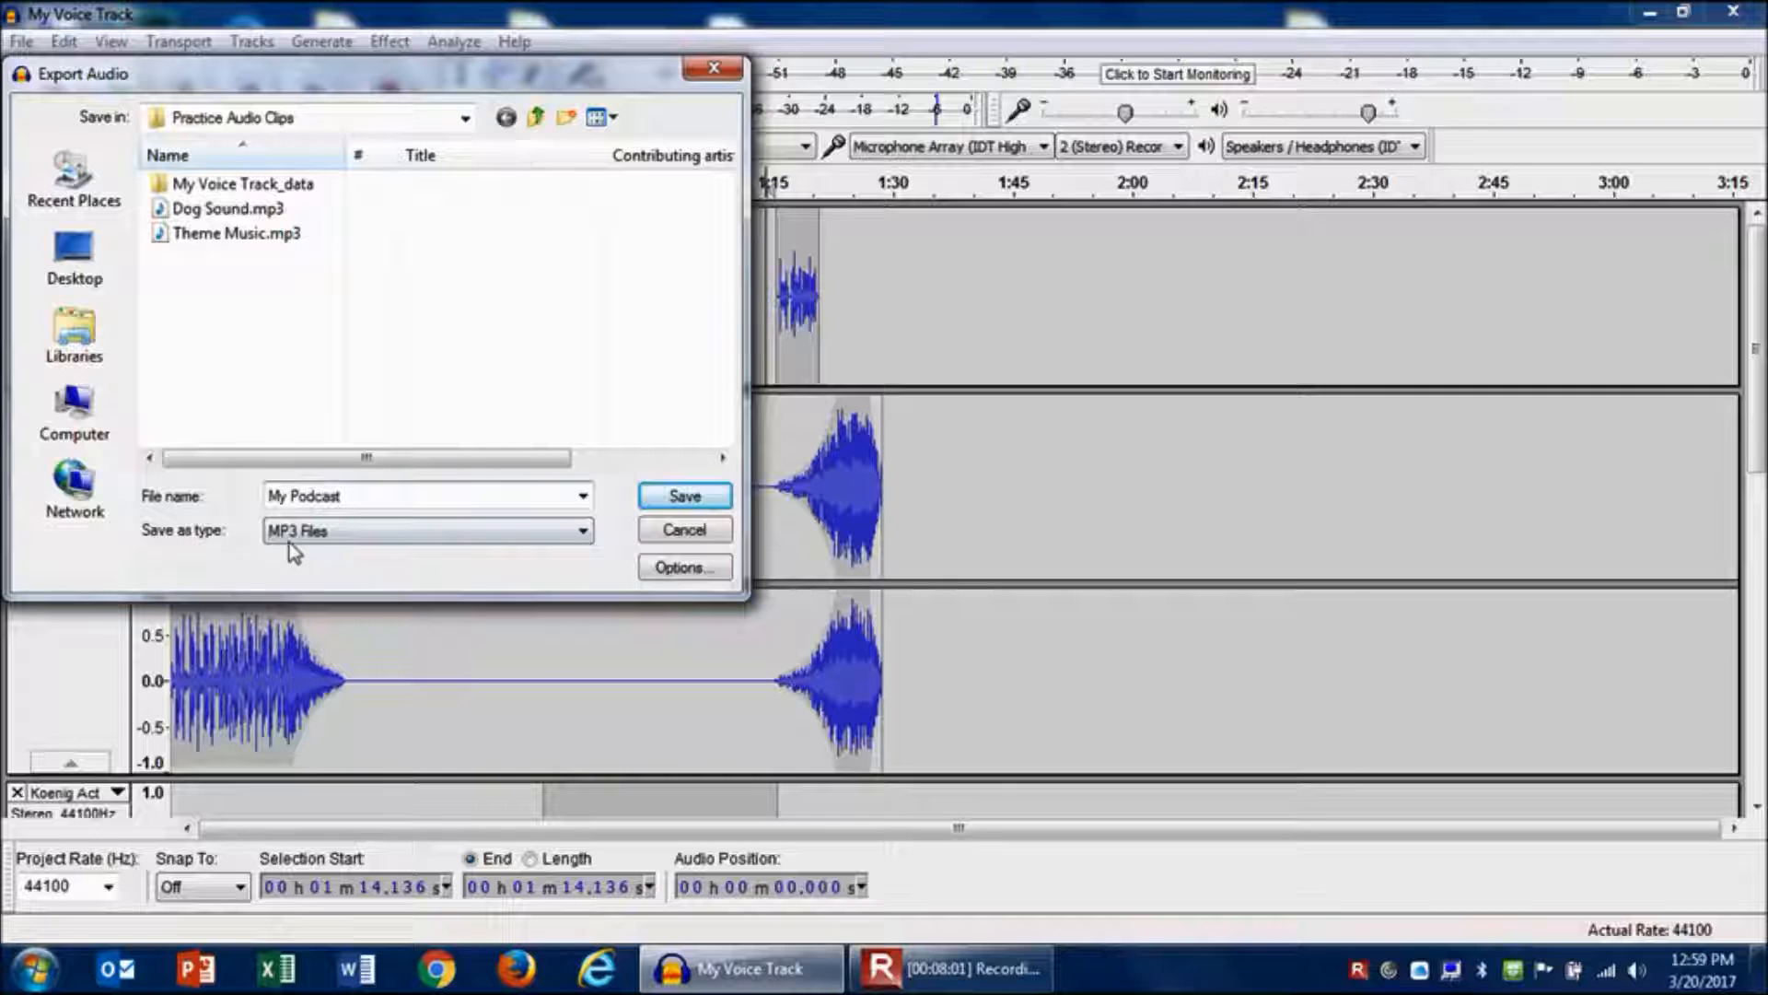
{"action": "left_click", "coordinate": [380, 534]}
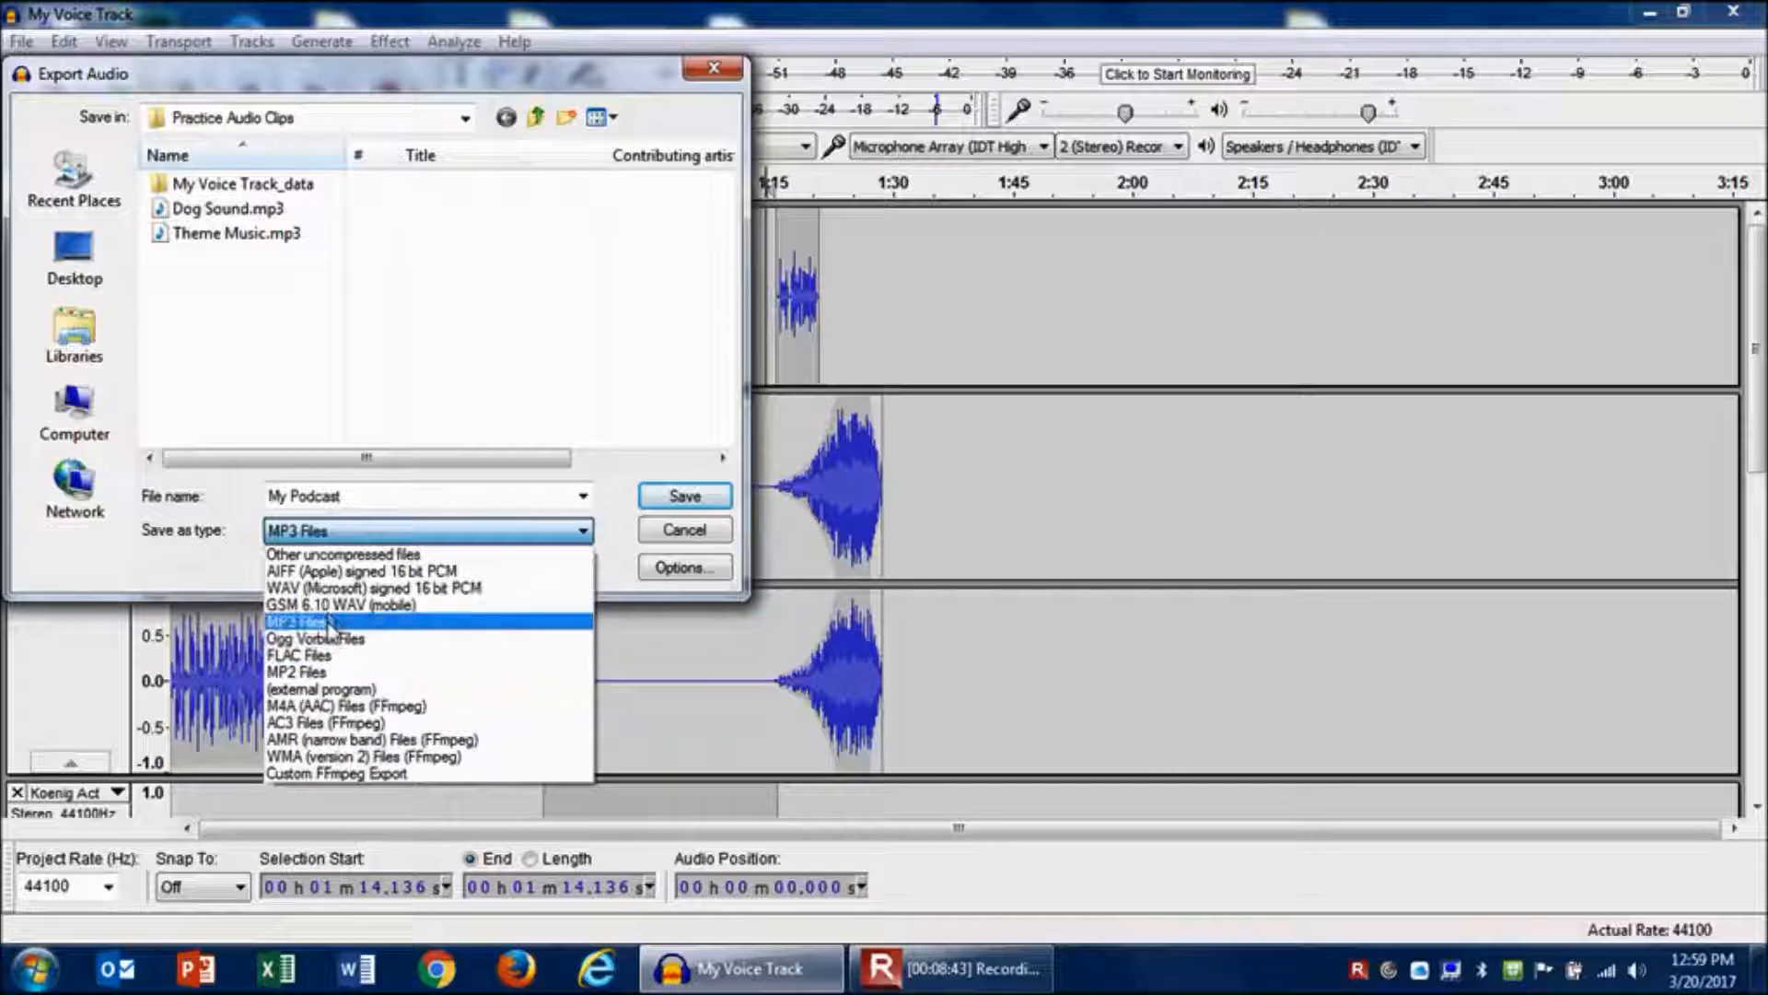
{"action": "left_click", "coordinate": [332, 587]}
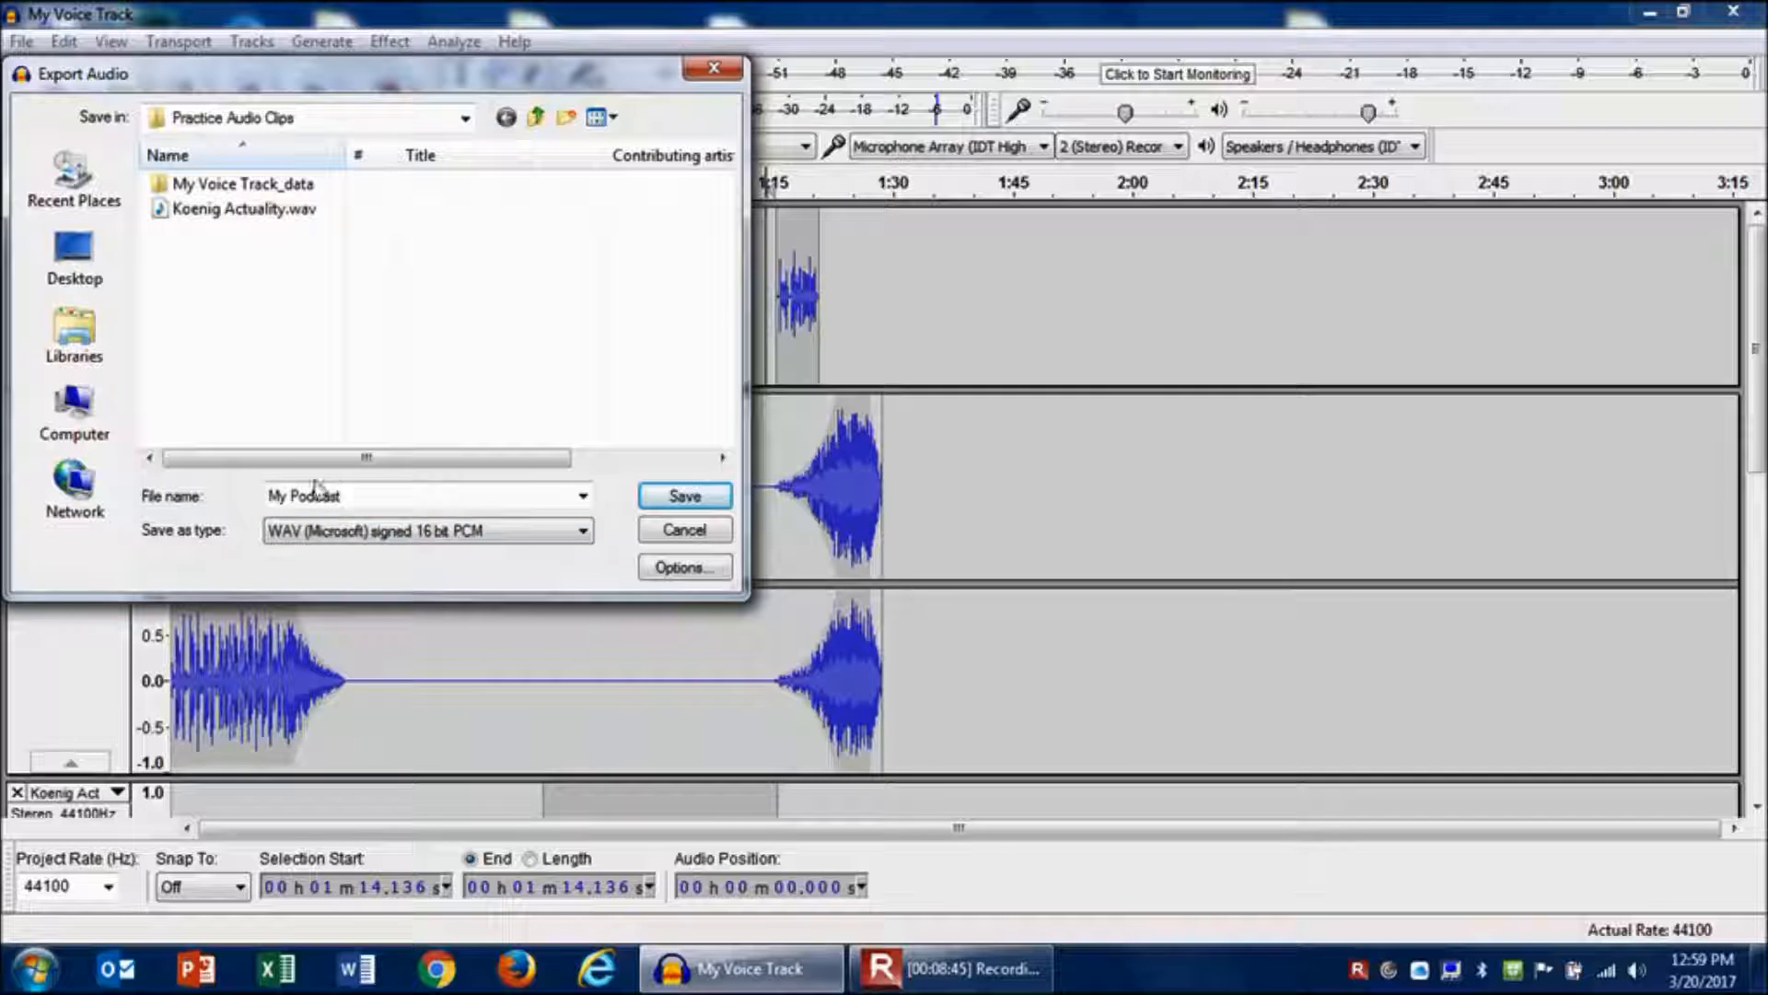
{"action": "left_click", "coordinate": [689, 497]}
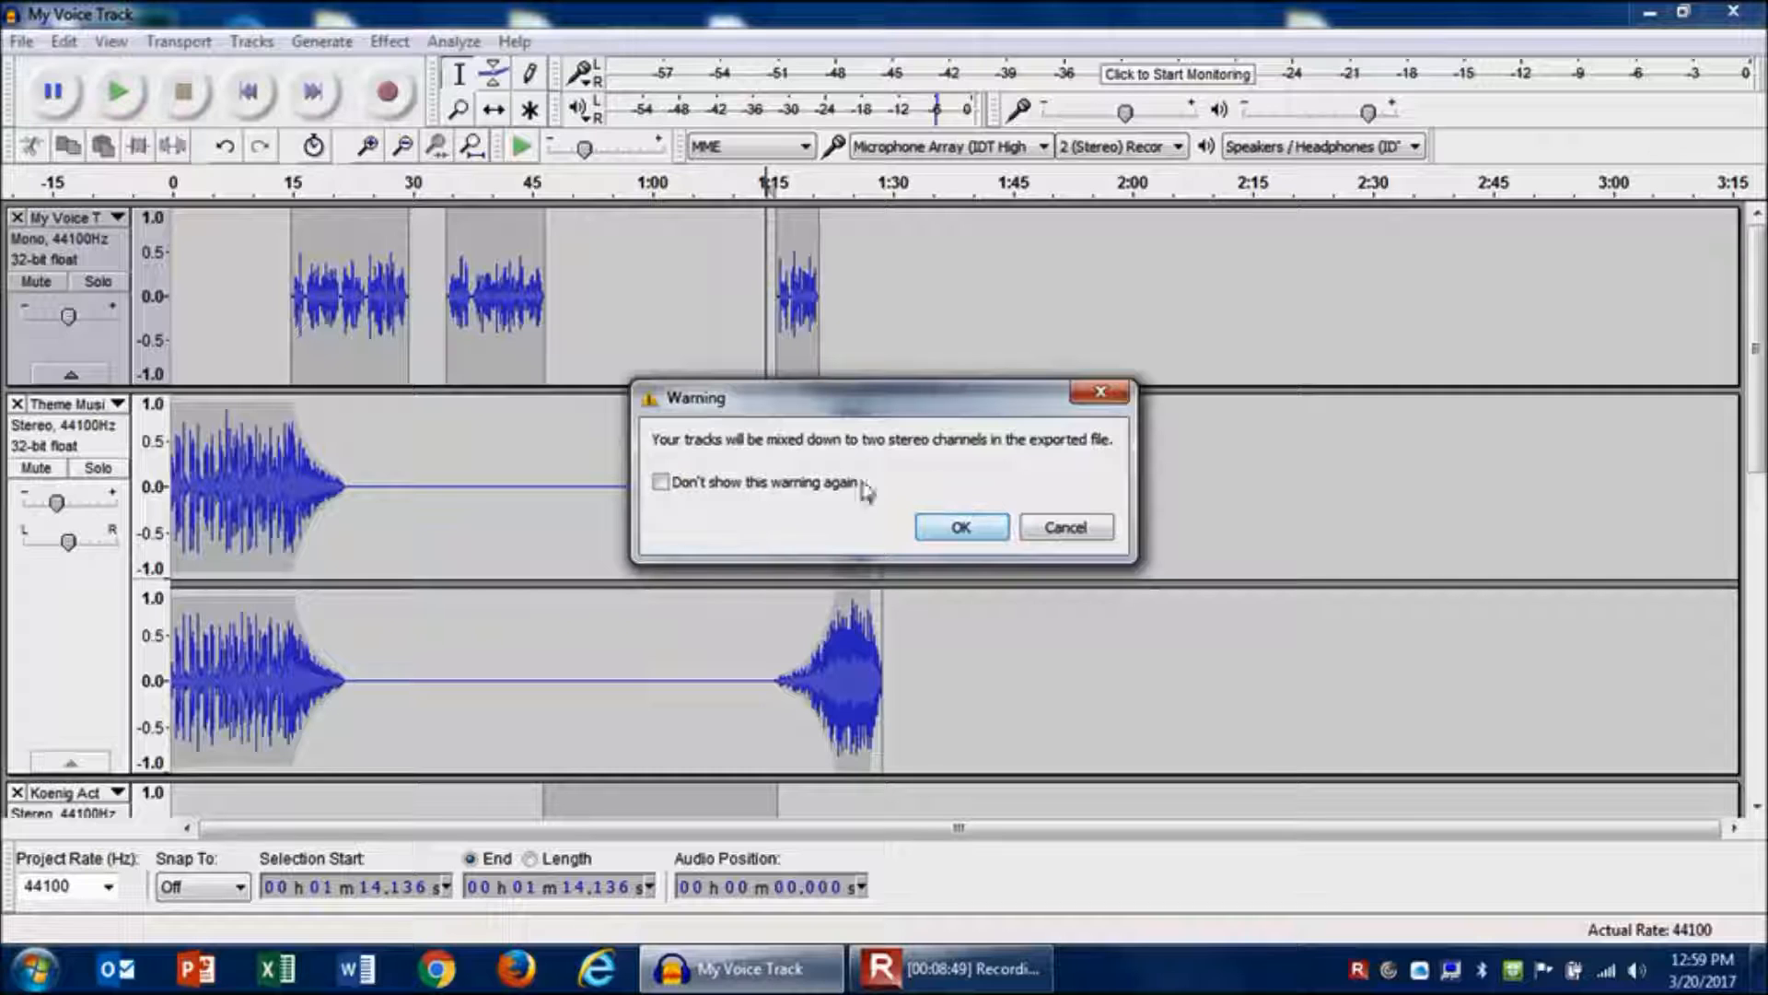
- Accept the stereo mixdown and close the metadata editor without entering any tags
{"action": "left_click", "coordinate": [978, 539]}
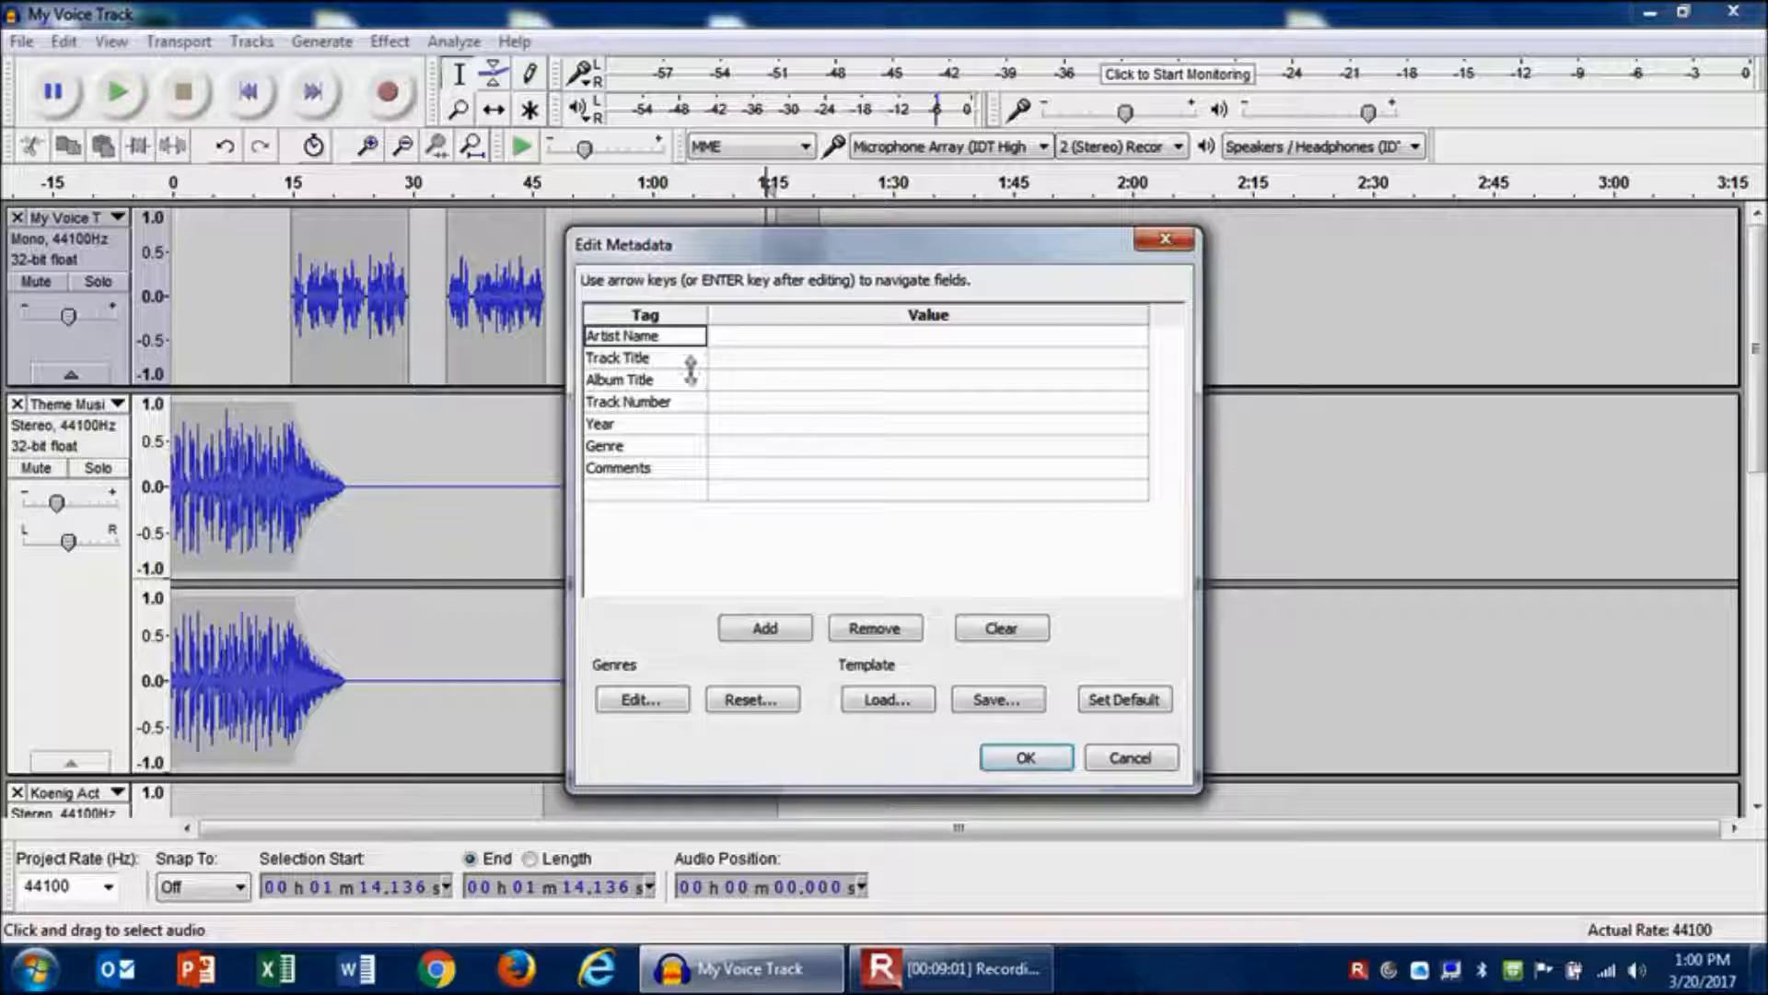
{"action": "left_click", "coordinate": [773, 342]}
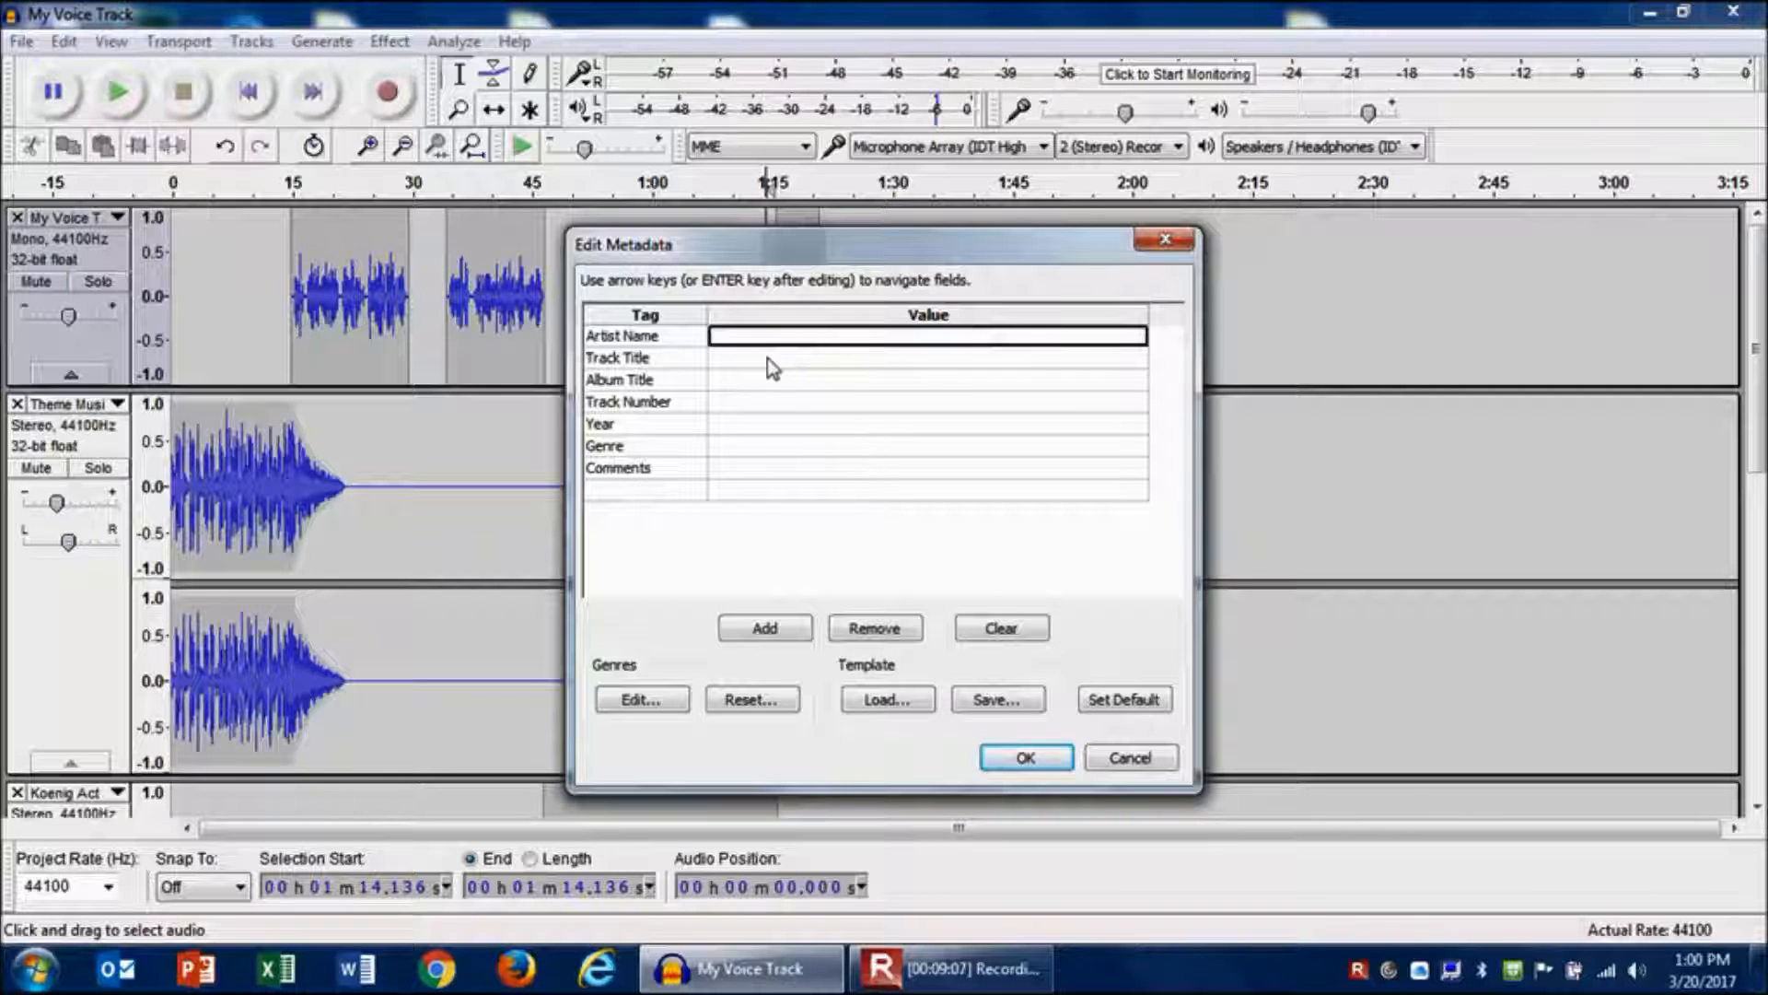
{"action": "left_click", "coordinate": [759, 365]}
{"action": "left_click", "coordinate": [748, 381]}
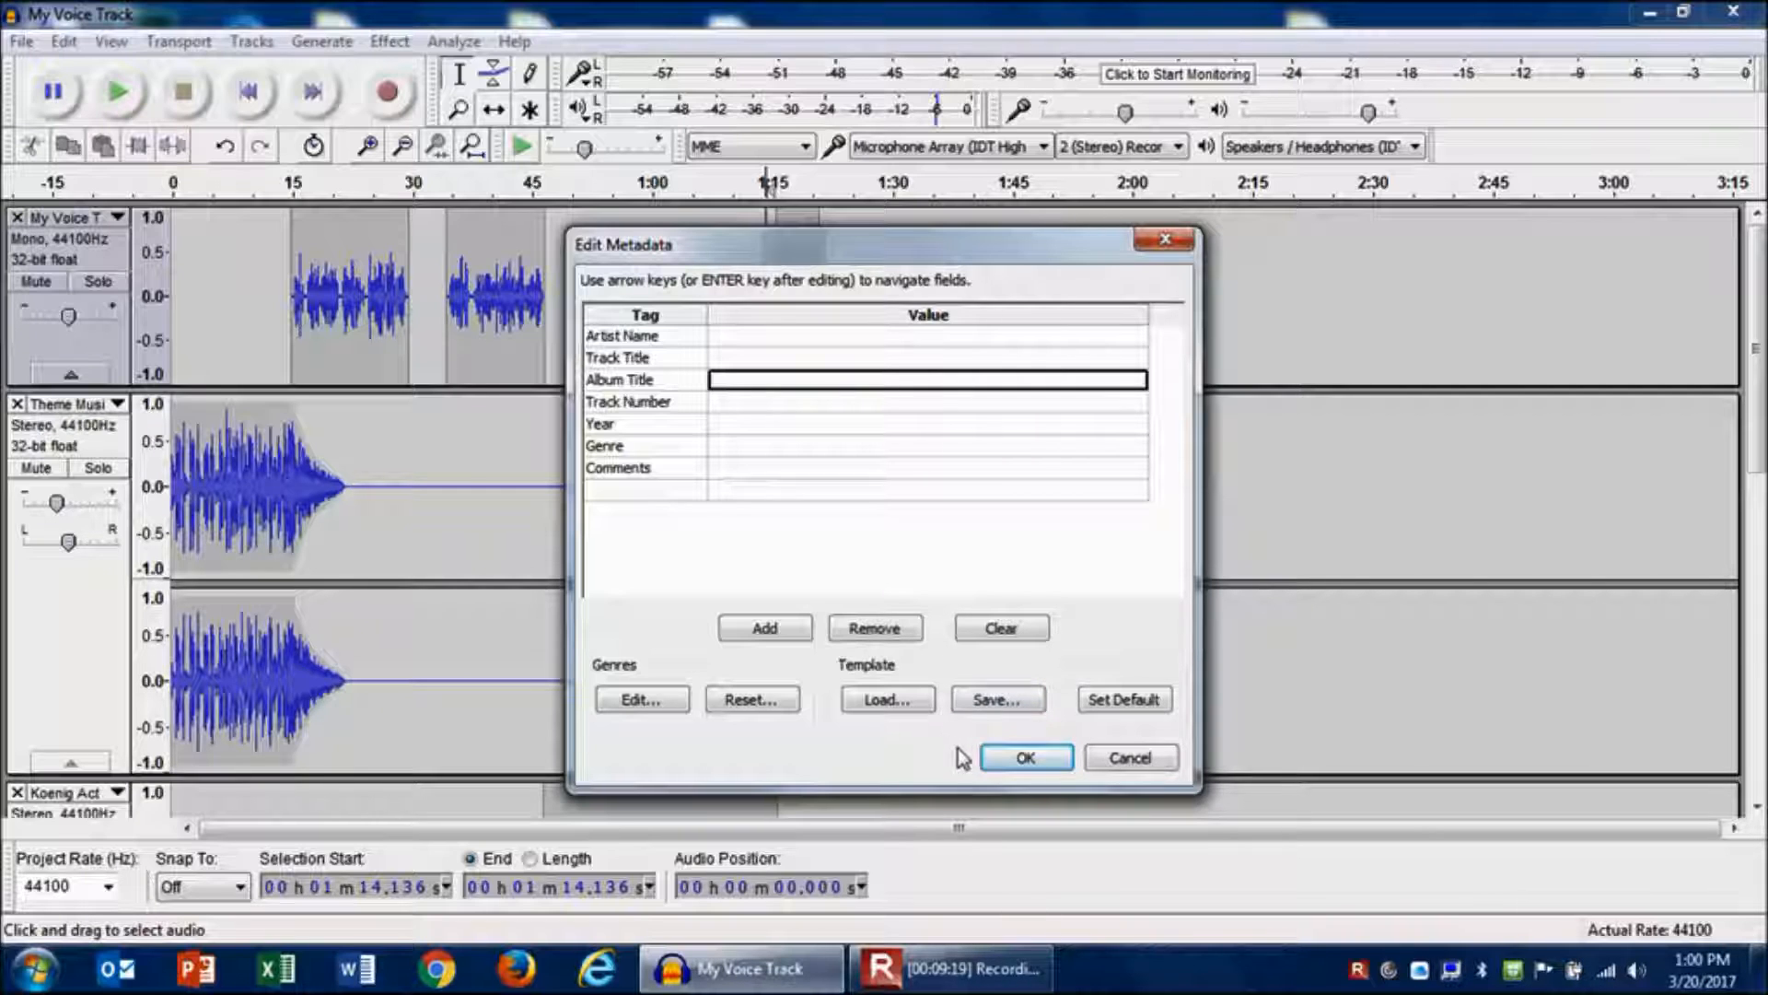
{"action": "left_click", "coordinate": [1025, 760]}
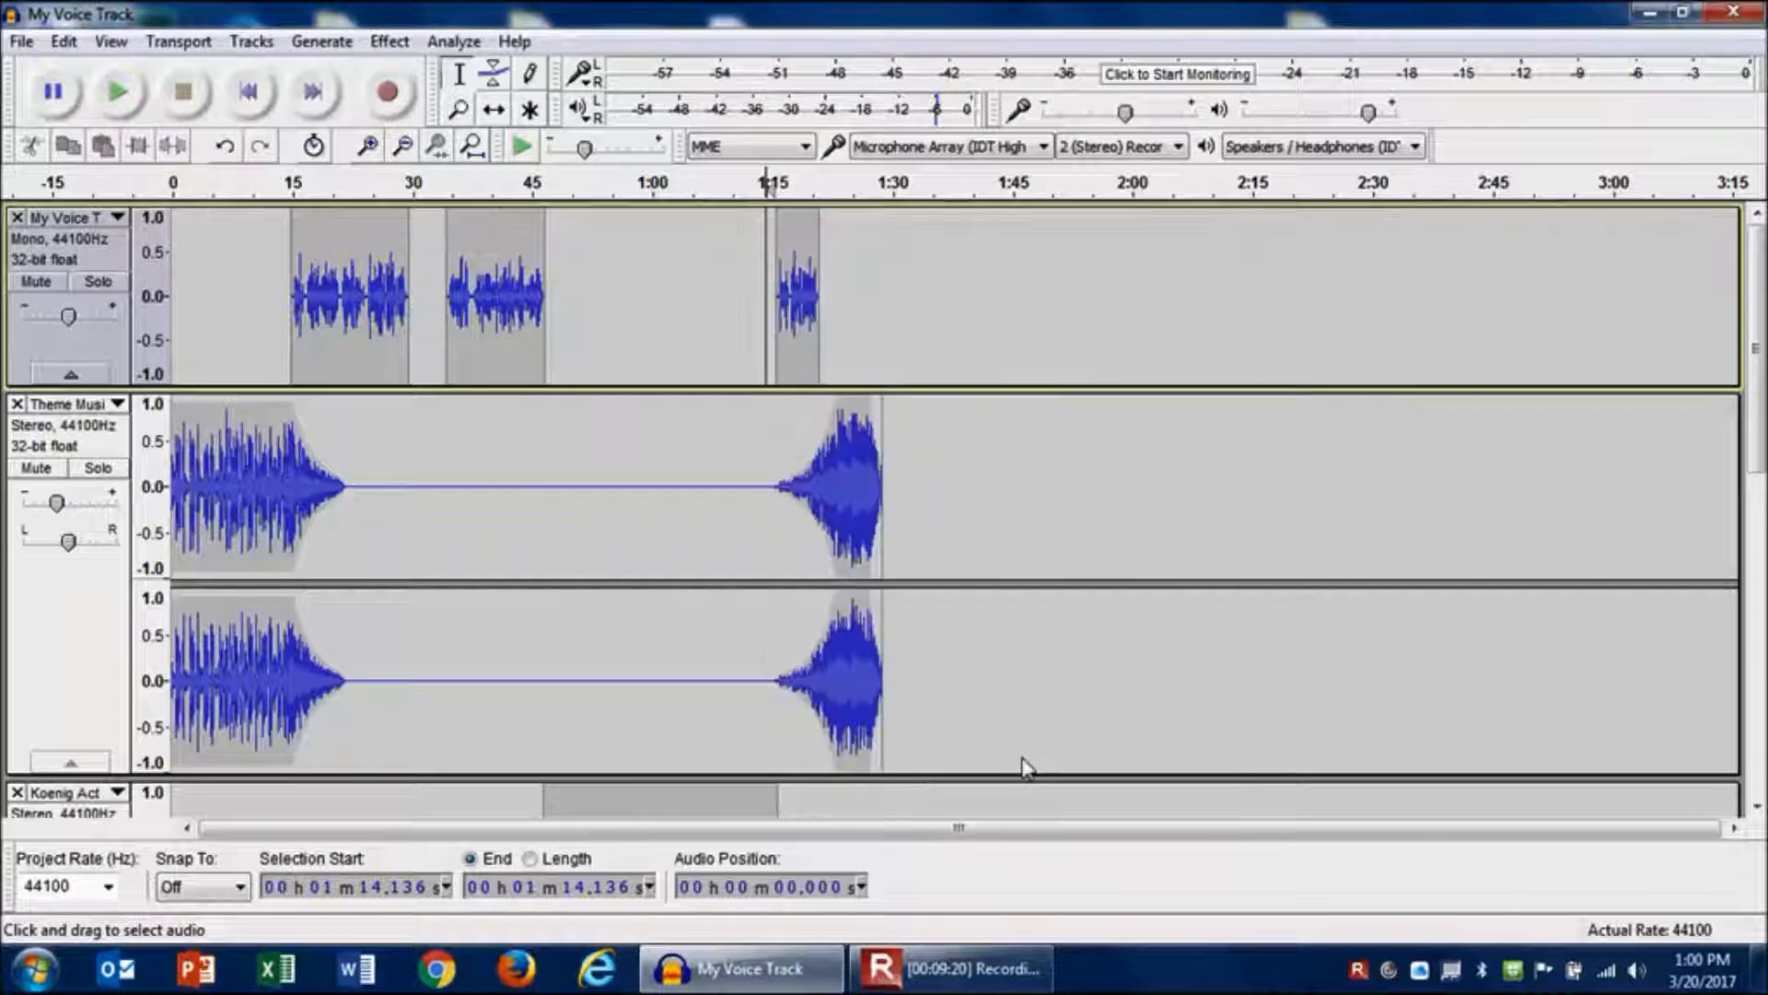
- Minimize Audacity, open the Practice Audio Clips folder, and play My Podcast.wav in a maximized media player
{"action": "left_click", "coordinate": [1650, 12]}
{"action": "double_click", "coordinate": [1308, 587]}
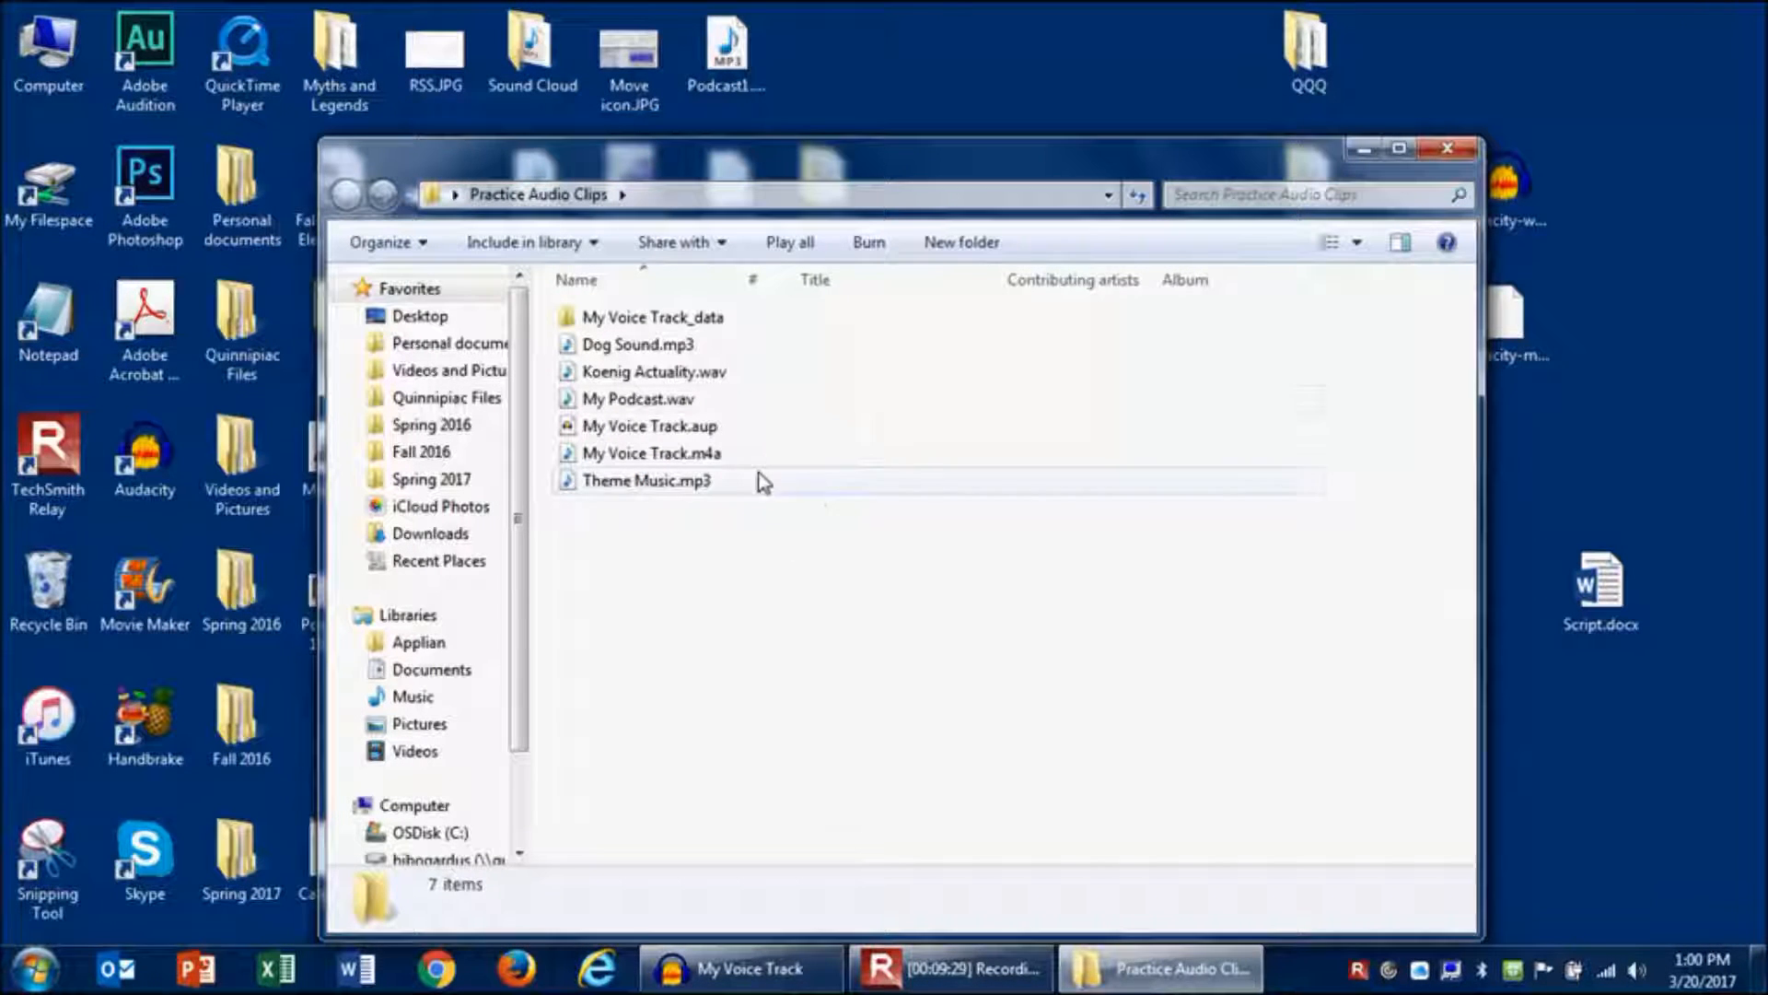
{"action": "left_click", "coordinate": [633, 405]}
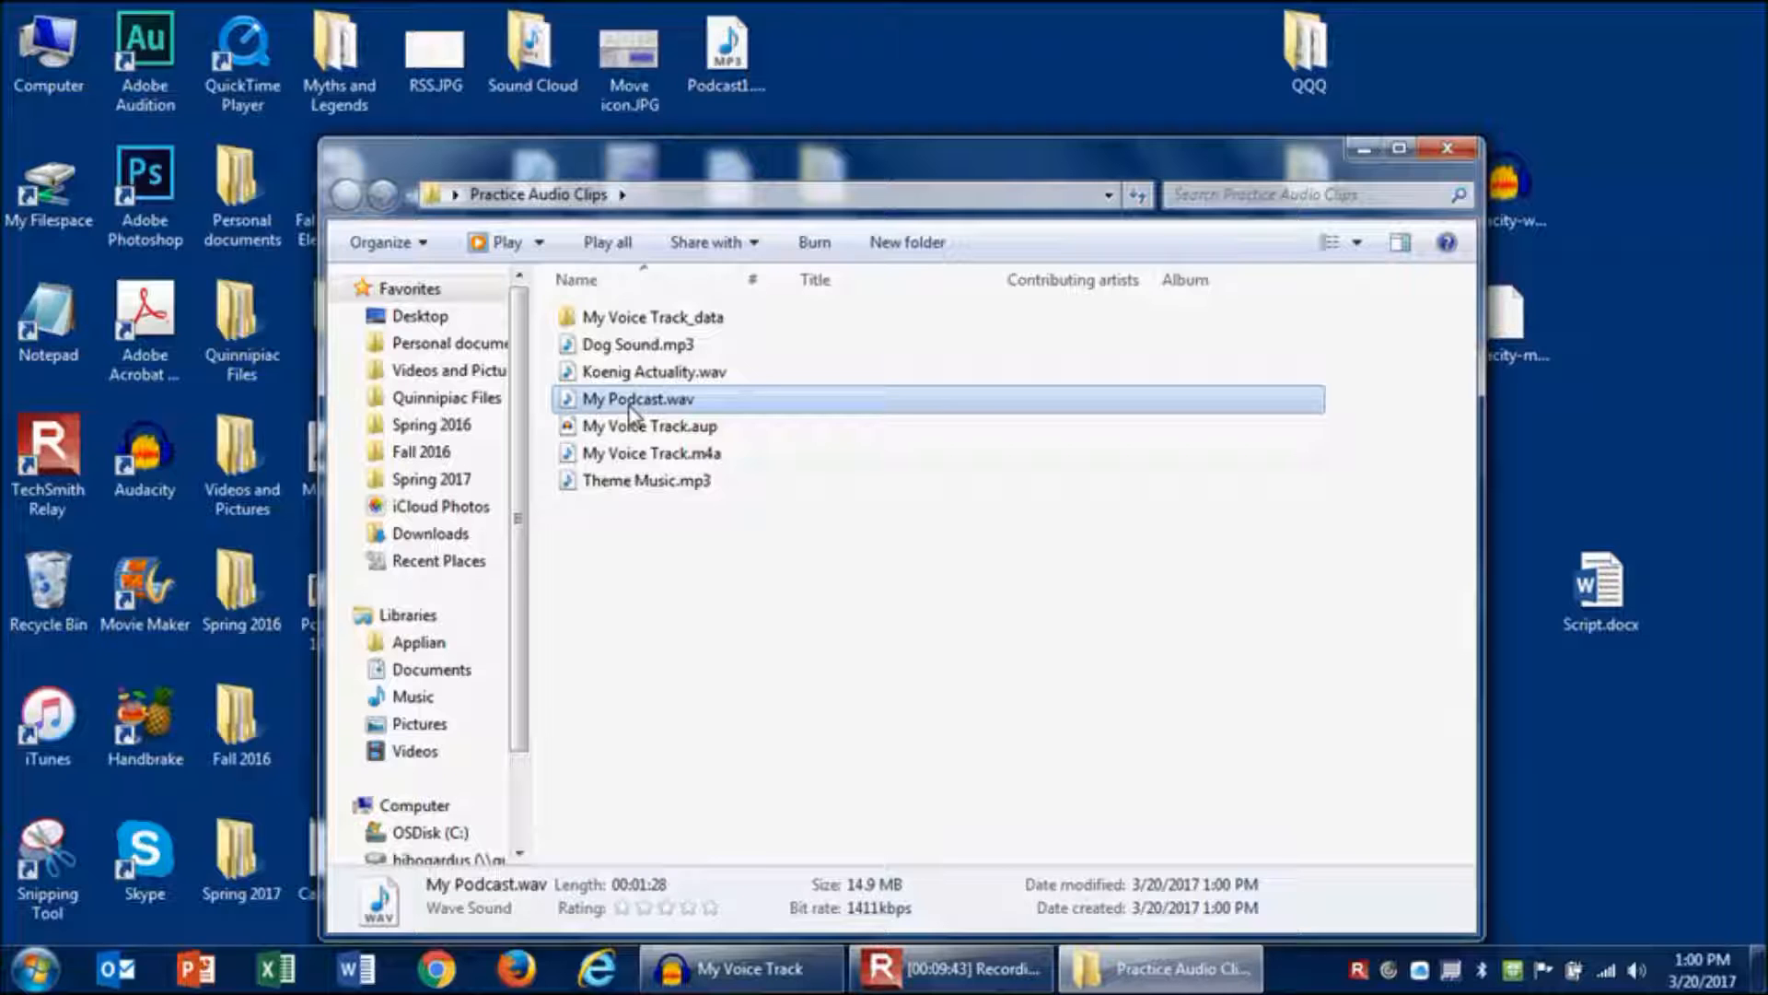
{"action": "double_click", "coordinate": [631, 399]}
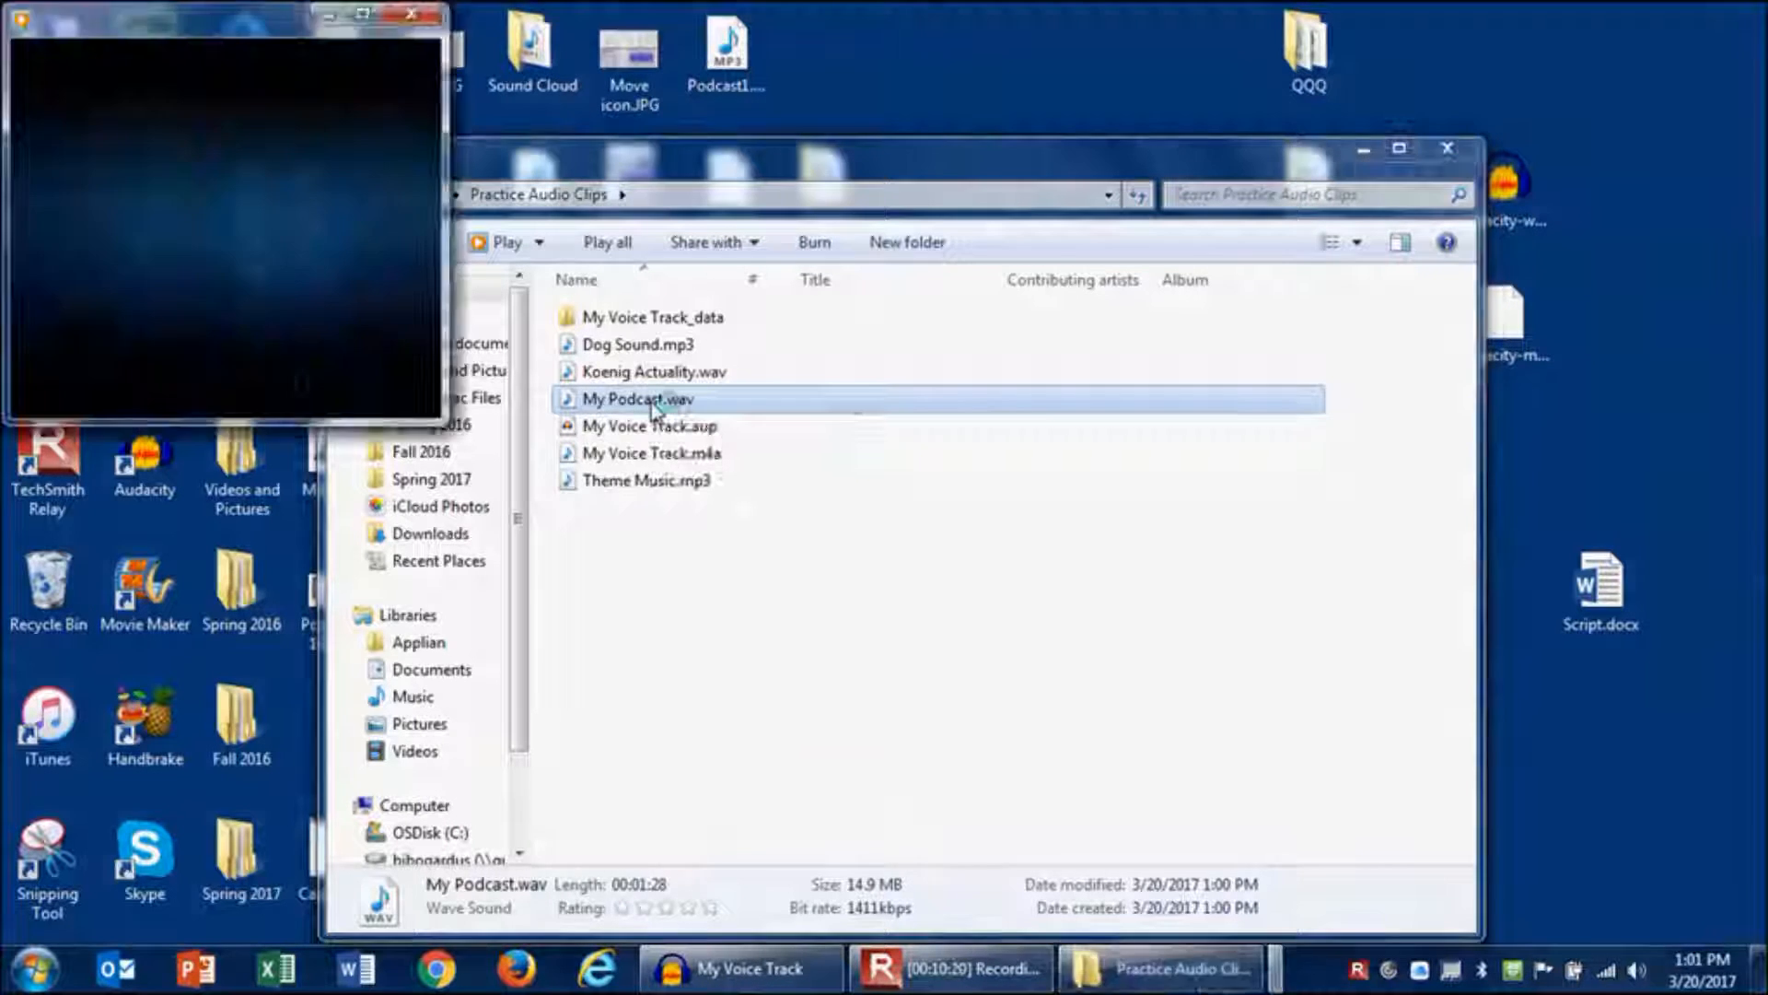
{"action": "double_click", "coordinate": [365, 18]}
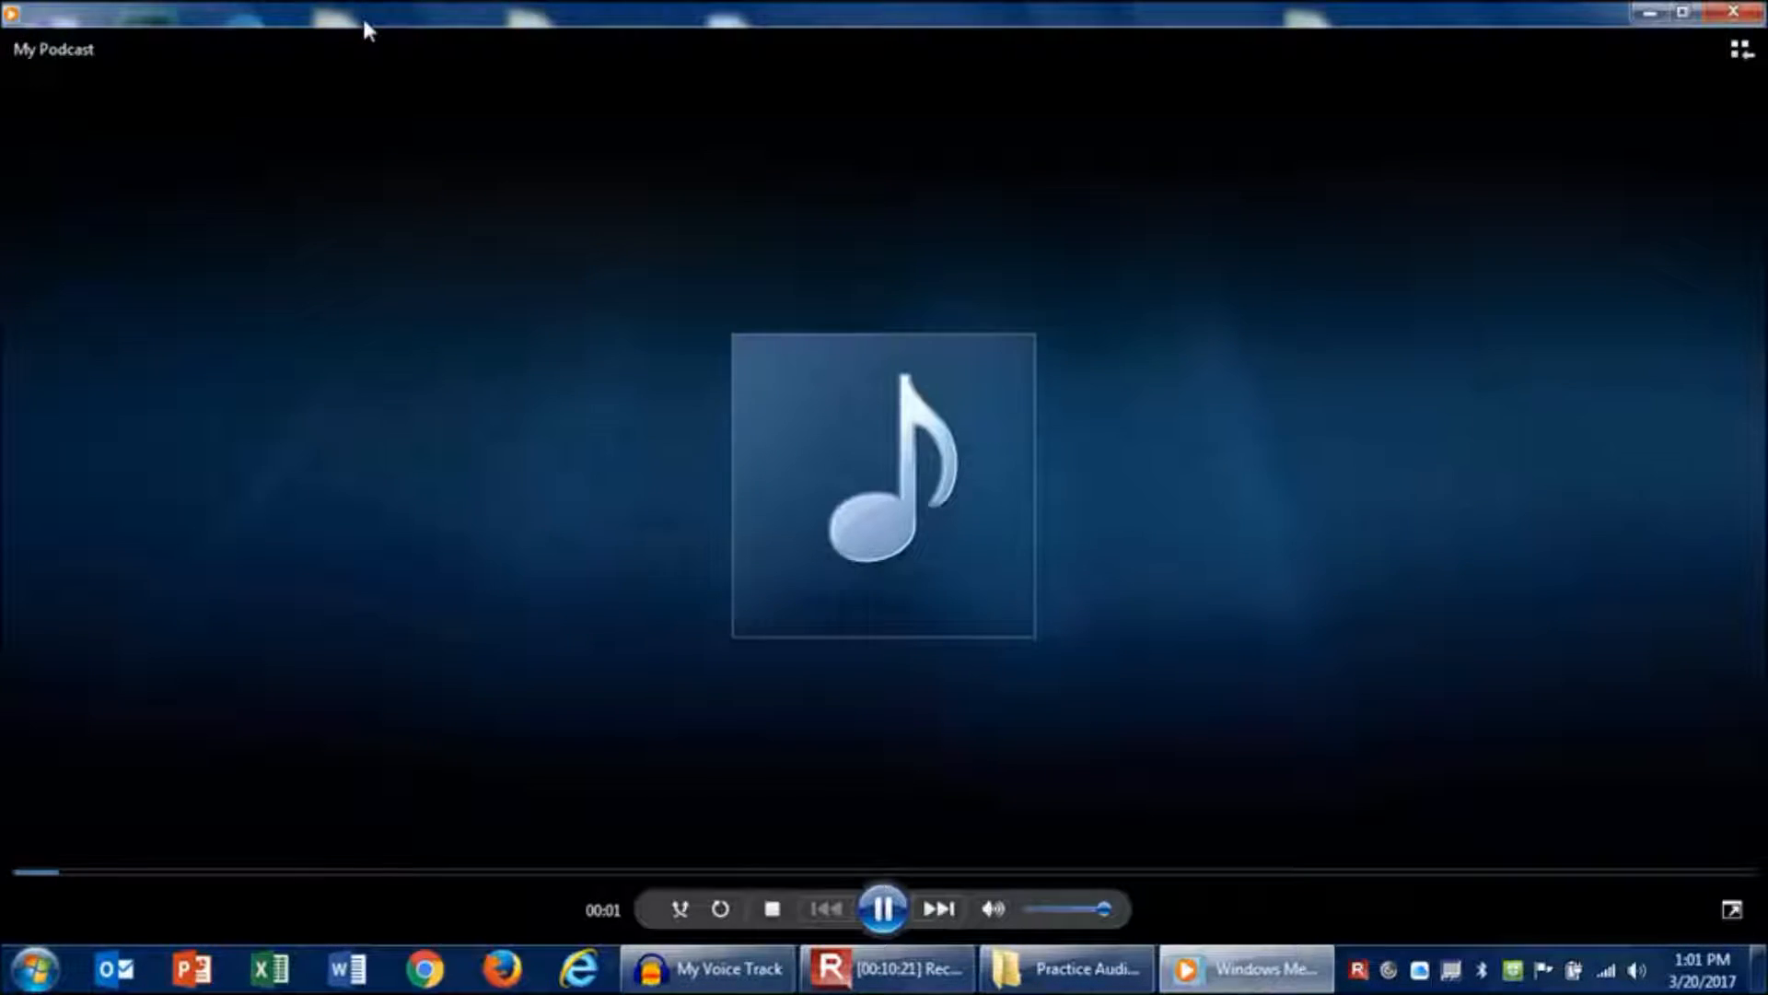